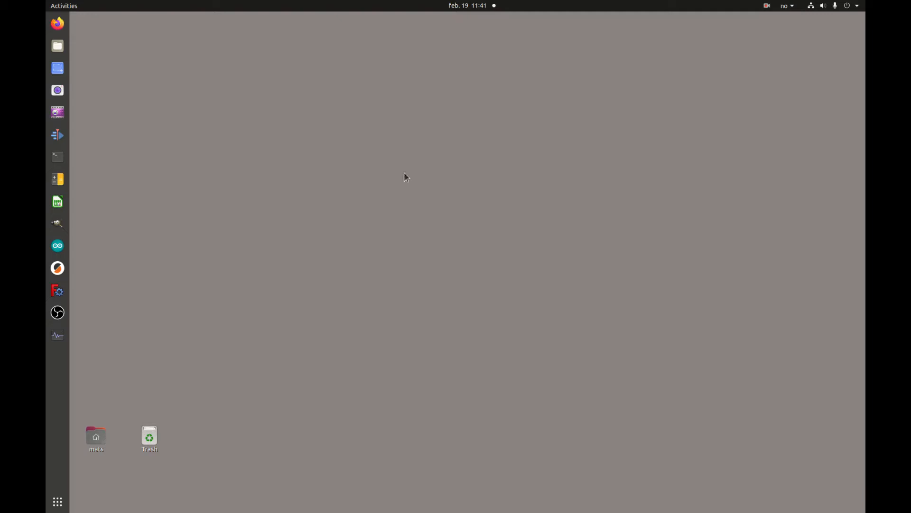
- Open a widened terminal window low on the desktop and change to the directory Downloads/solFEM_v3/work_directory/
{"action": "left_click", "coordinate": [57, 156]}
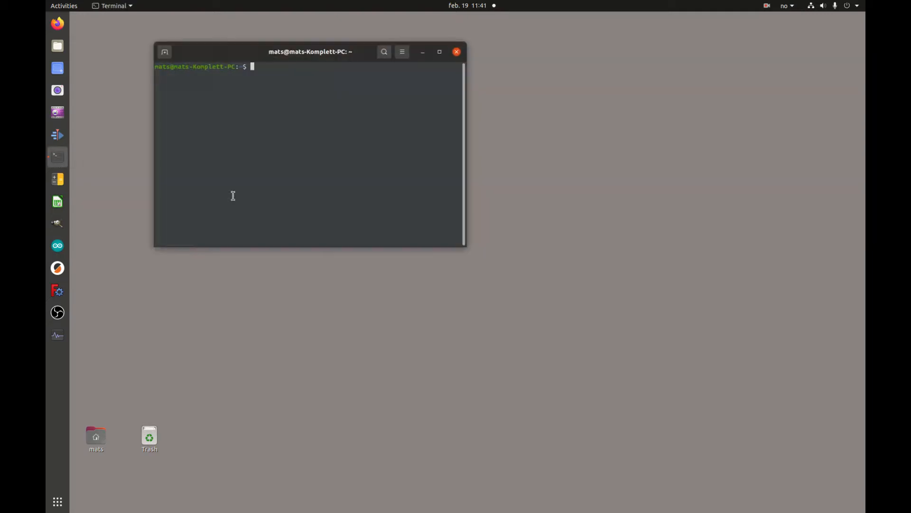
{"action": "type", "text": "cd Dow"}
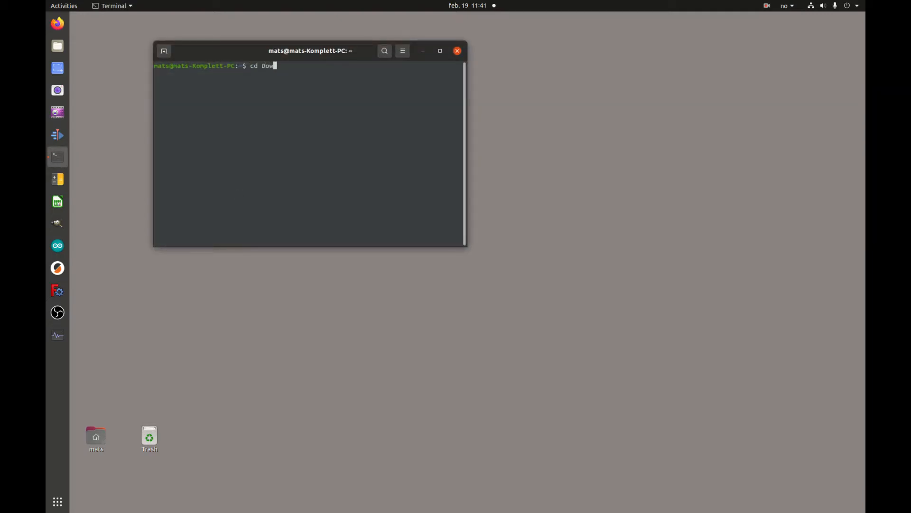
{"action": "key", "text": "Tab"}
{"action": "type", "text": "so"}
{"action": "key", "text": "Tab"}
{"action": "type", "text": "wo"}
{"action": "key", "text": "Tab"}
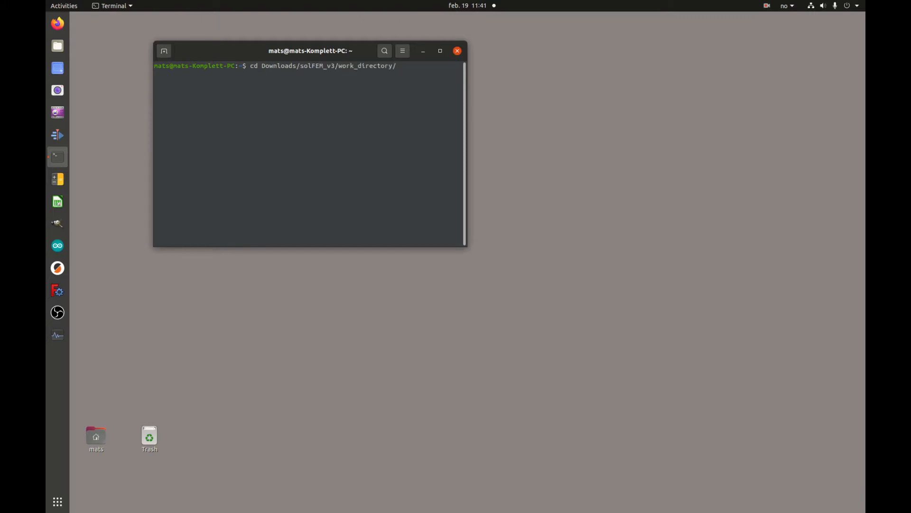
{"action": "left_click_drag", "start_coordinate": [304, 50], "coordinate": [278, 293]}
{"action": "left_click_drag", "start_coordinate": [443, 409], "coordinate": [726, 416]}
{"action": "key", "text": "Return"}
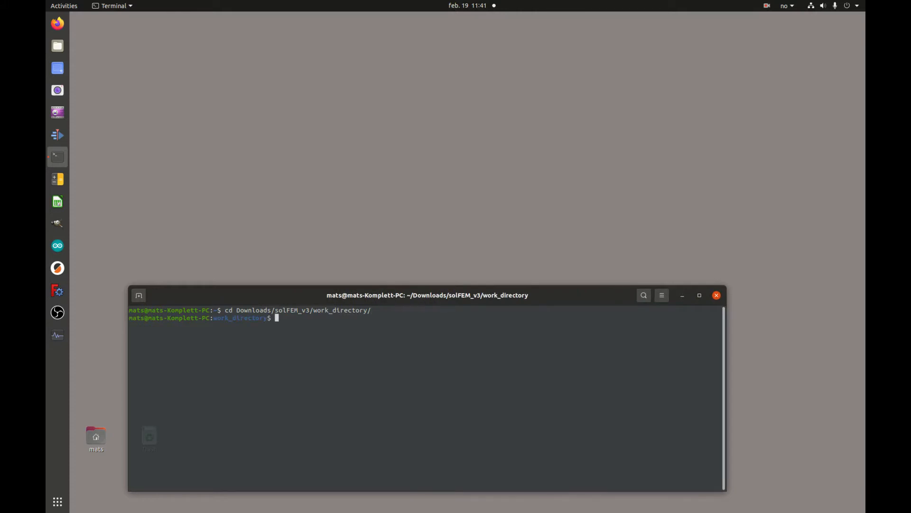
- Run program.py with python3, start the viewFEM module, and enlarge the viewer window above the terminal
{"action": "type", "text": "python3 pro"}
{"action": "key", "text": "Tab"}
{"action": "key", "text": "Return"}
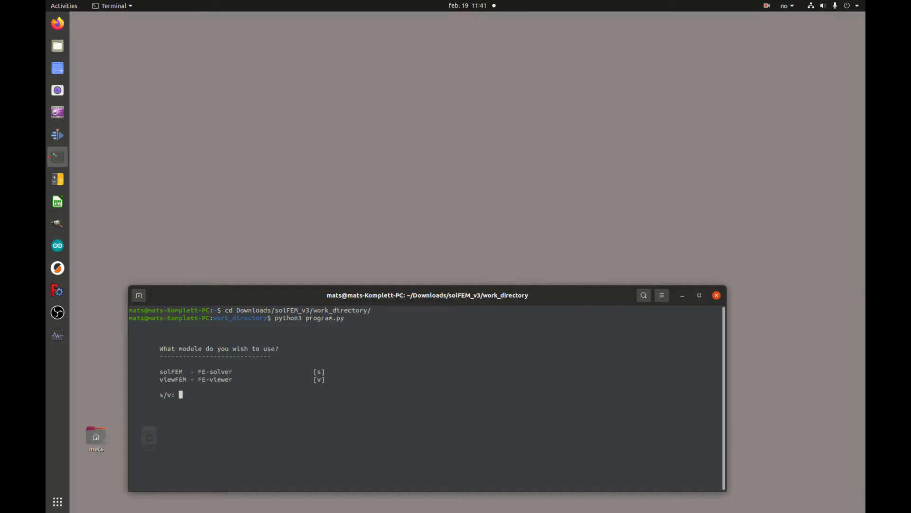
{"action": "type", "text": "v"}
{"action": "key", "text": "Return"}
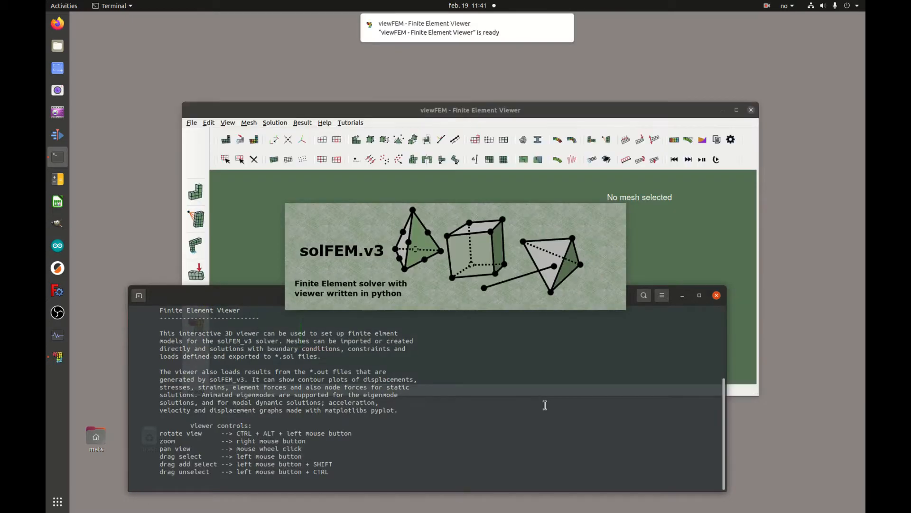
{"action": "left_click_drag", "start_coordinate": [523, 112], "coordinate": [545, 36]}
{"action": "left_click_drag", "start_coordinate": [682, 320], "coordinate": [698, 369]}
{"action": "left_click_drag", "start_coordinate": [779, 299], "coordinate": [849, 296]}
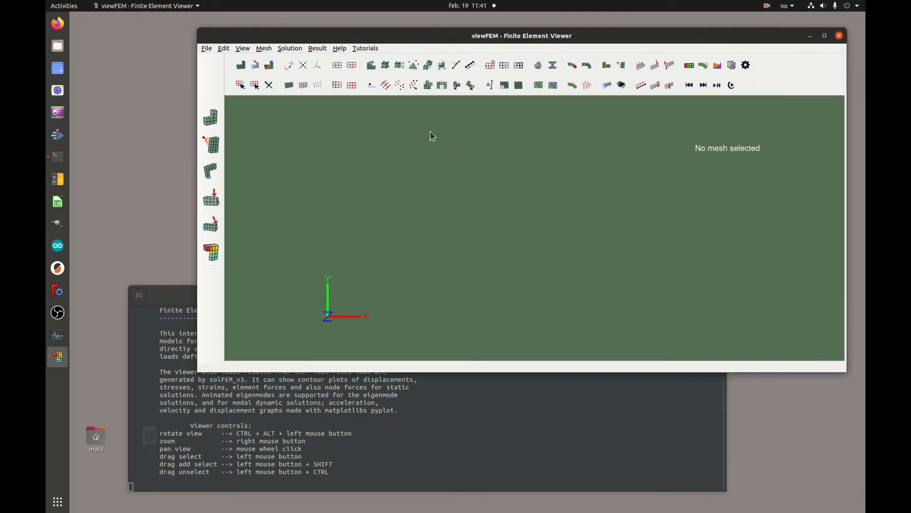
- Create a new mesh with the default settings and add one HEX8N element of size 2
{"action": "left_click", "coordinate": [374, 68]}
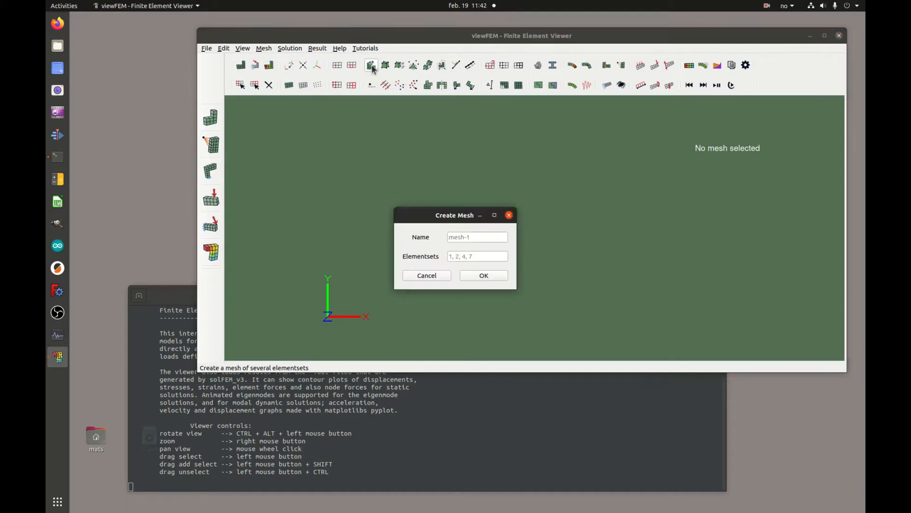
{"action": "left_click", "coordinate": [487, 277]}
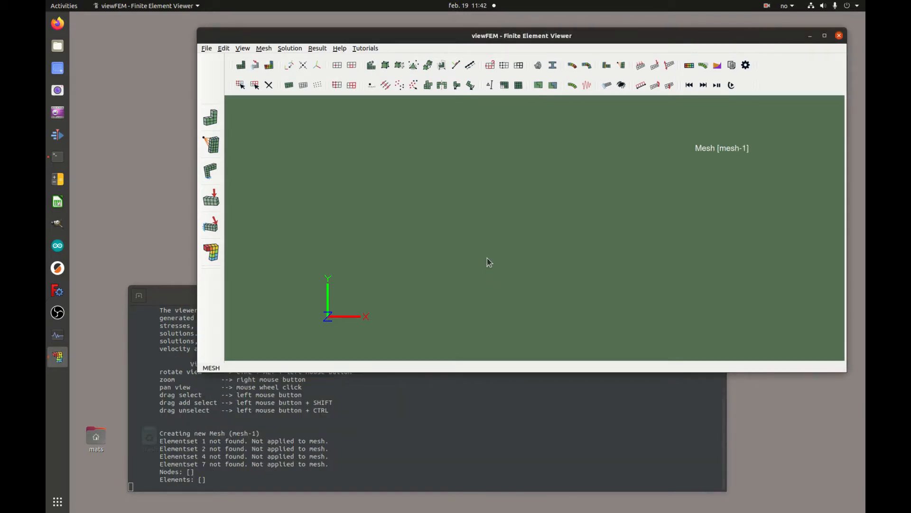
{"action": "left_click", "coordinate": [386, 65]}
{"action": "left_click", "coordinate": [479, 176]}
{"action": "left_click", "coordinate": [471, 229]}
{"action": "left_click", "coordinate": [459, 200]}
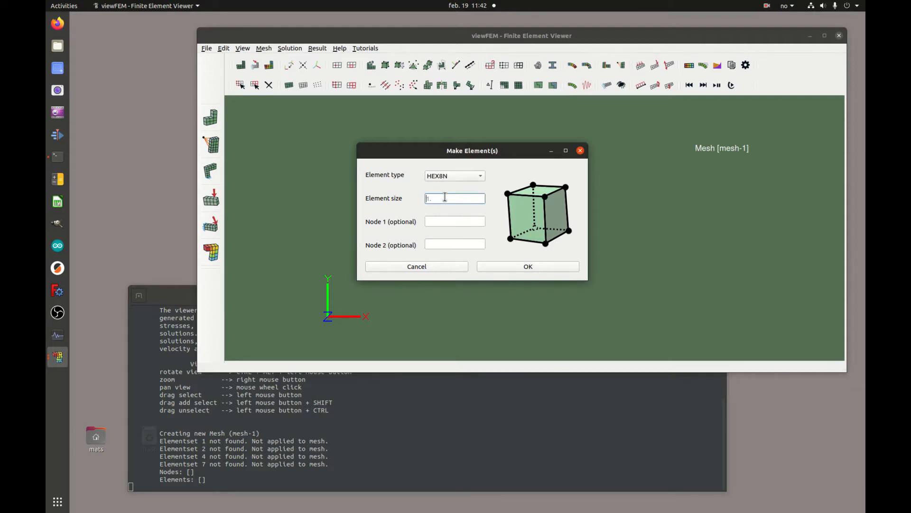
{"action": "type", "text": "2"}
{"action": "left_click", "coordinate": [532, 266]}
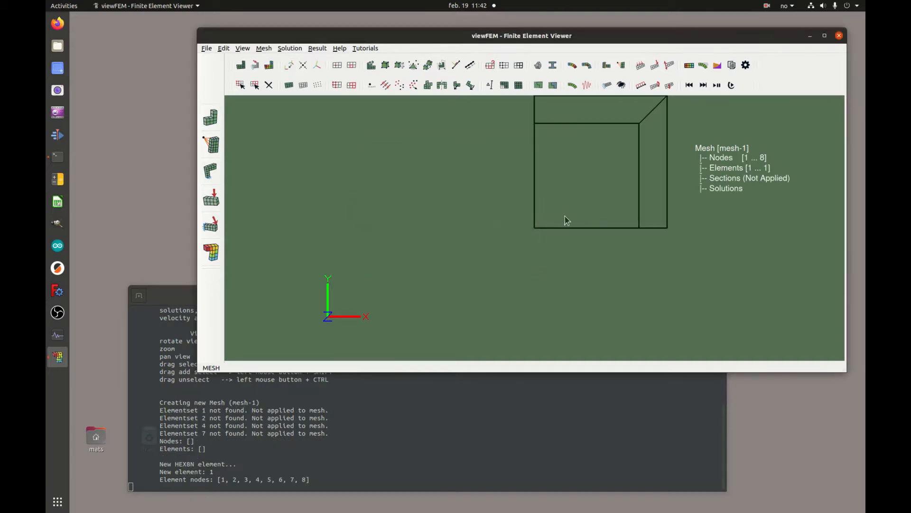
- Extrude the cube element straight in the default direction 1,0,0 with an extrude number of 12
{"action": "left_click_drag", "start_coordinate": [649, 221], "coordinate": [626, 224]}
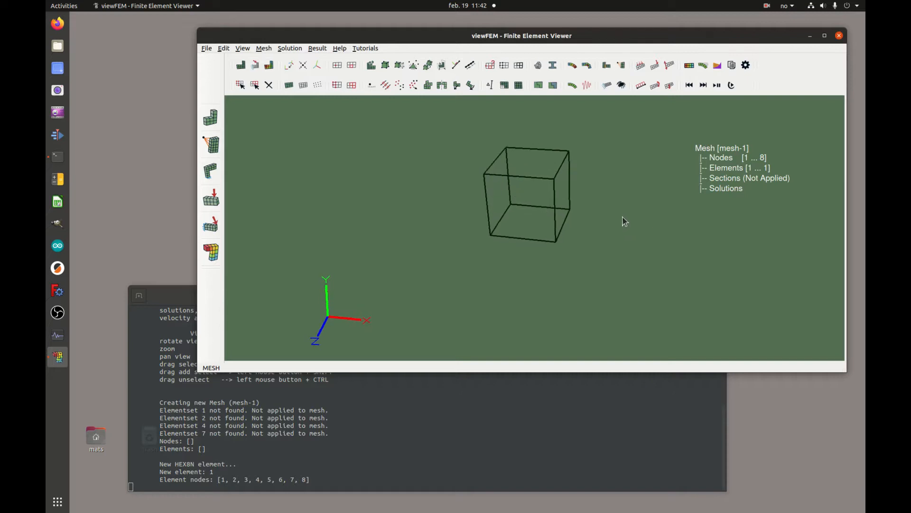
{"action": "left_click_drag", "start_coordinate": [556, 193], "coordinate": [512, 224]}
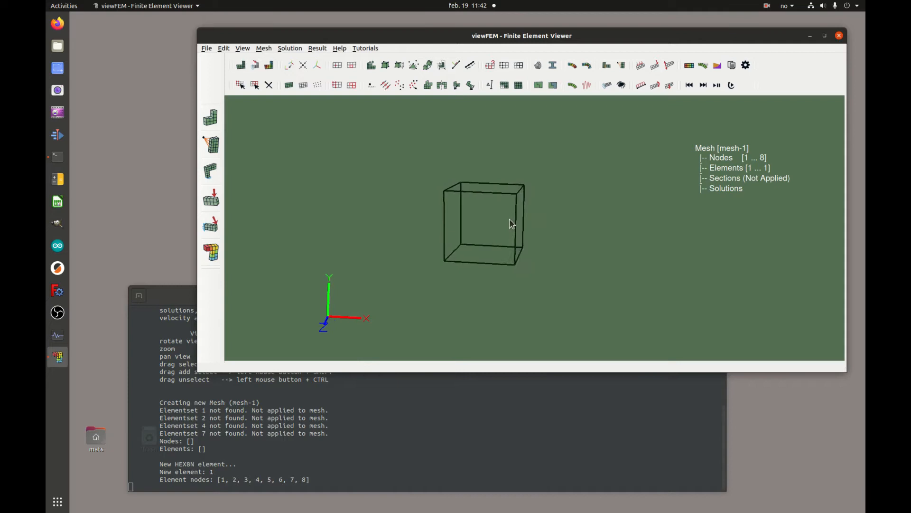
{"action": "left_click_drag", "start_coordinate": [439, 161], "coordinate": [567, 278]}
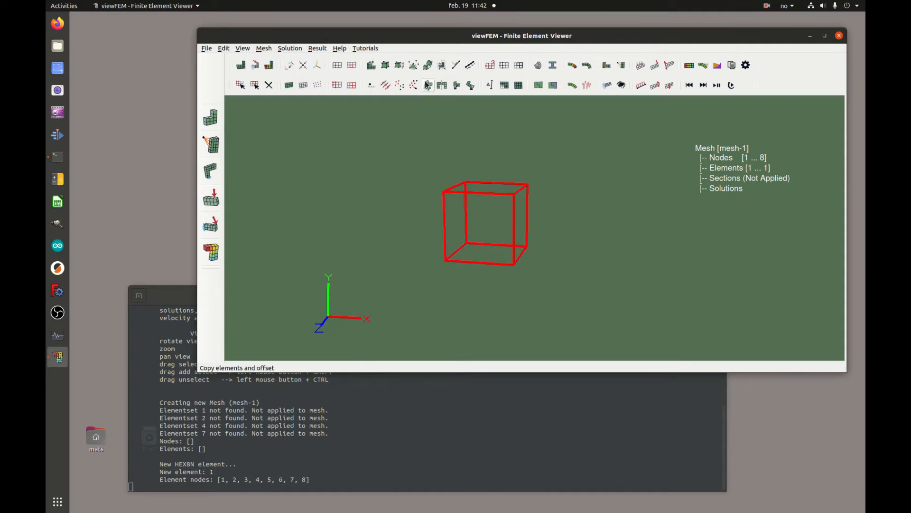
{"action": "left_click", "coordinate": [400, 65]}
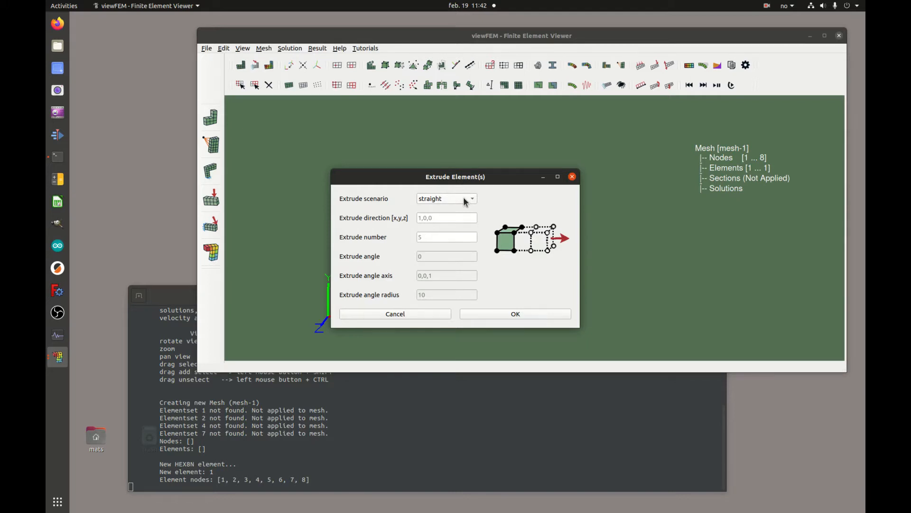
{"action": "left_click", "coordinate": [460, 236]}
{"action": "type", "text": "12"}
{"action": "left_click", "coordinate": [516, 313]}
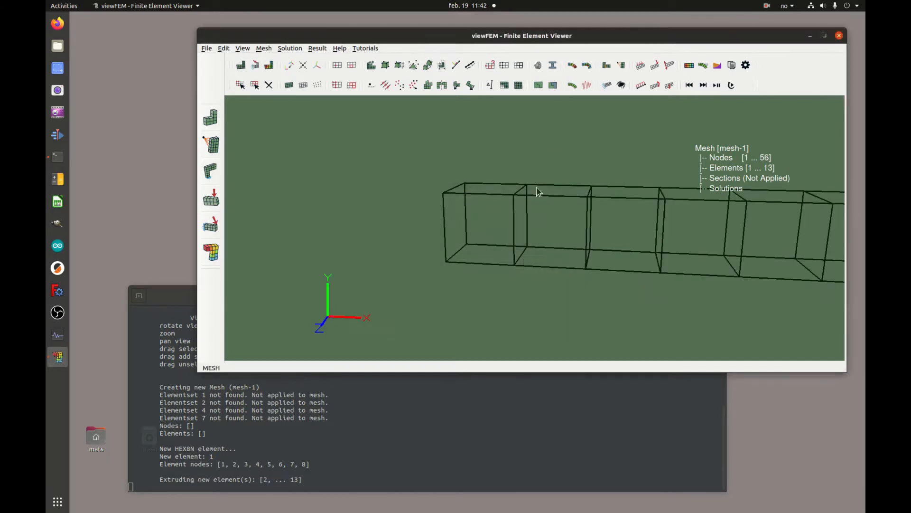
- Extrude the whole row of elements straight in direction 0,1,0 to form a plate seven elements high
{"action": "key", "text": "c"}
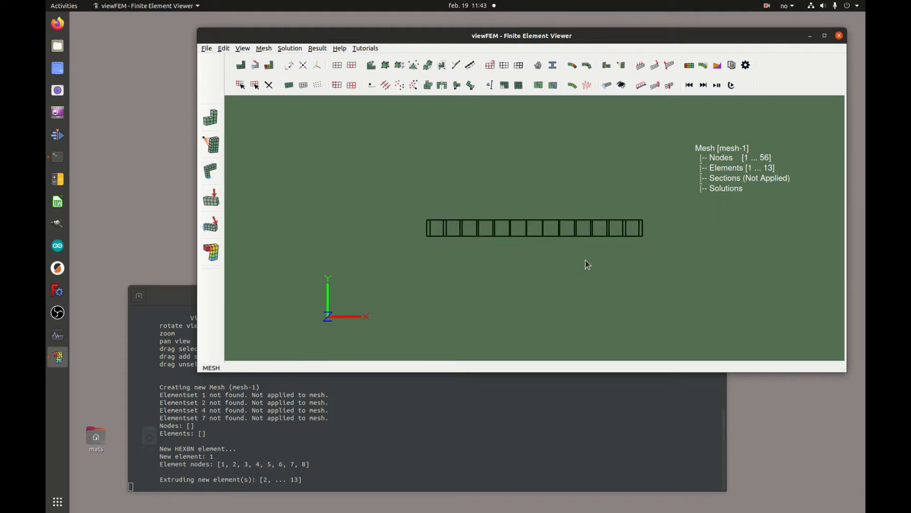
{"action": "left_click_drag", "start_coordinate": [623, 246], "coordinate": [605, 255]}
{"action": "left_click_drag", "start_coordinate": [431, 188], "coordinate": [664, 319]}
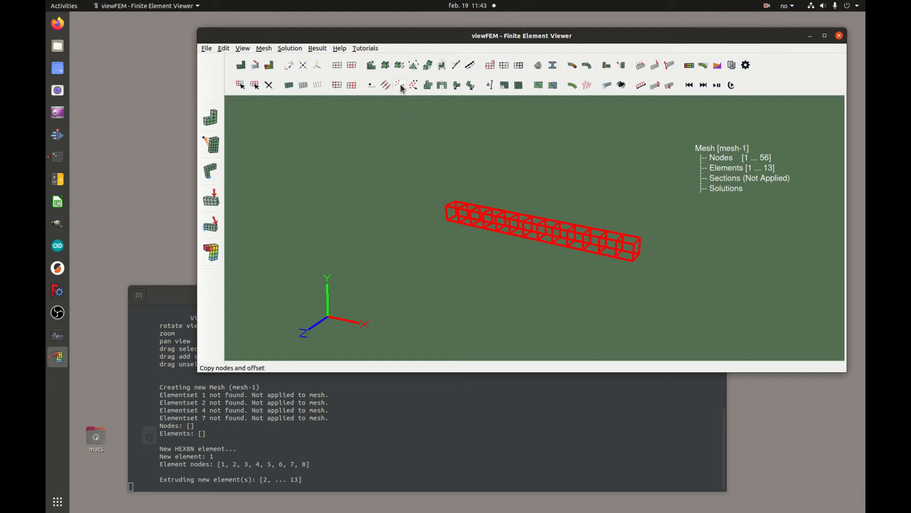
{"action": "left_click", "coordinate": [401, 67]}
{"action": "left_click_drag", "start_coordinate": [475, 177], "coordinate": [536, 293]}
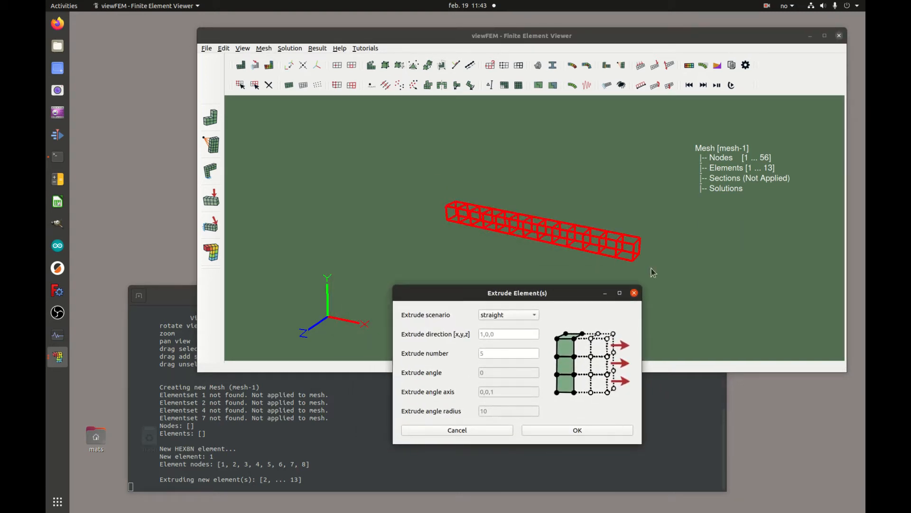
{"action": "left_click", "coordinate": [518, 334]}
{"action": "type", "text": "0,1,0"}
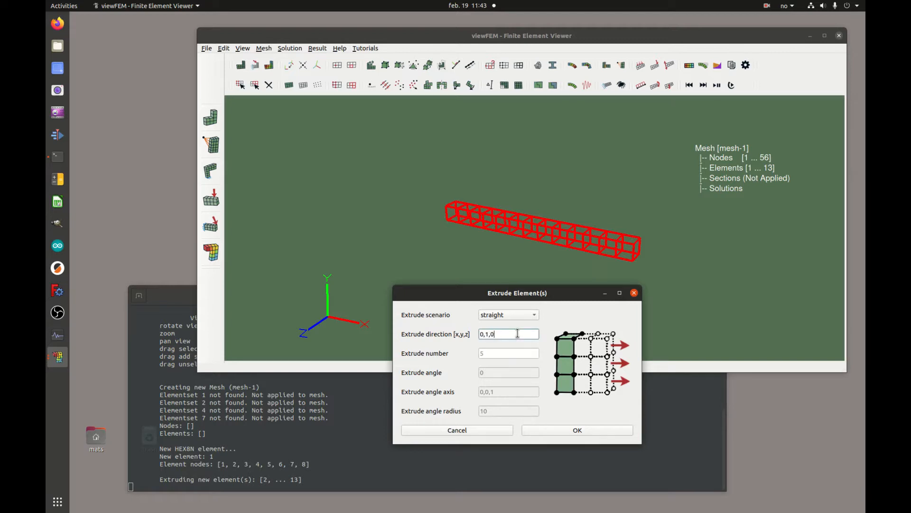
{"action": "left_click", "coordinate": [499, 353]}
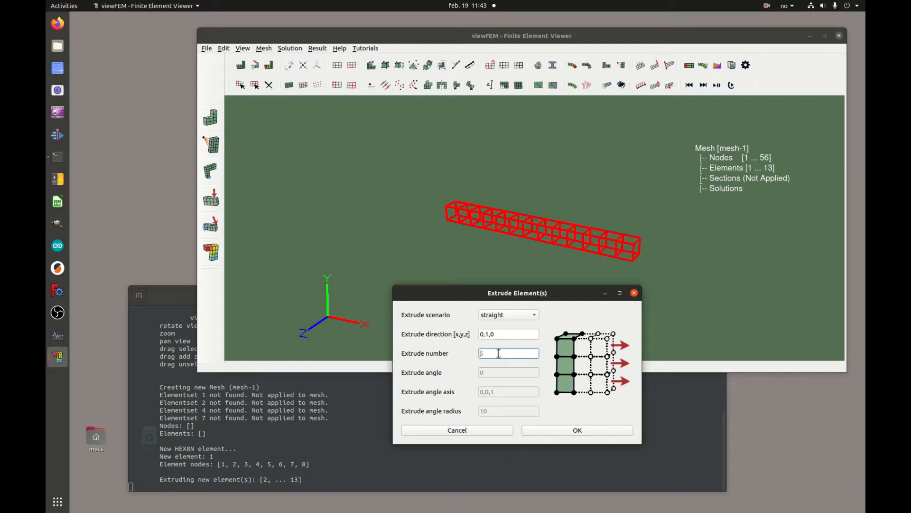
{"action": "left_click", "coordinate": [603, 430]}
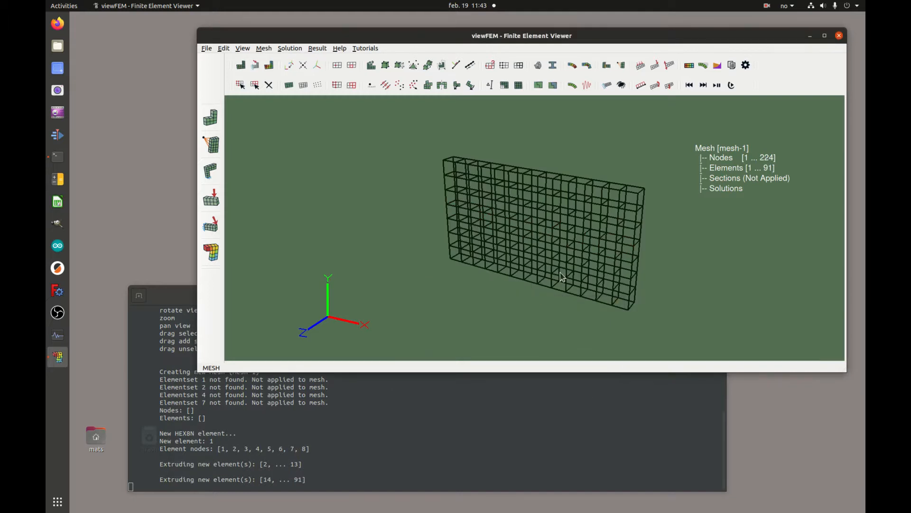
- Show the origin axes and extrude the third element row from the bottom, the ninth column and the corner element at their crossing by 2 along 0,0,1
{"action": "left_click_drag", "start_coordinate": [557, 249], "coordinate": [577, 235]}
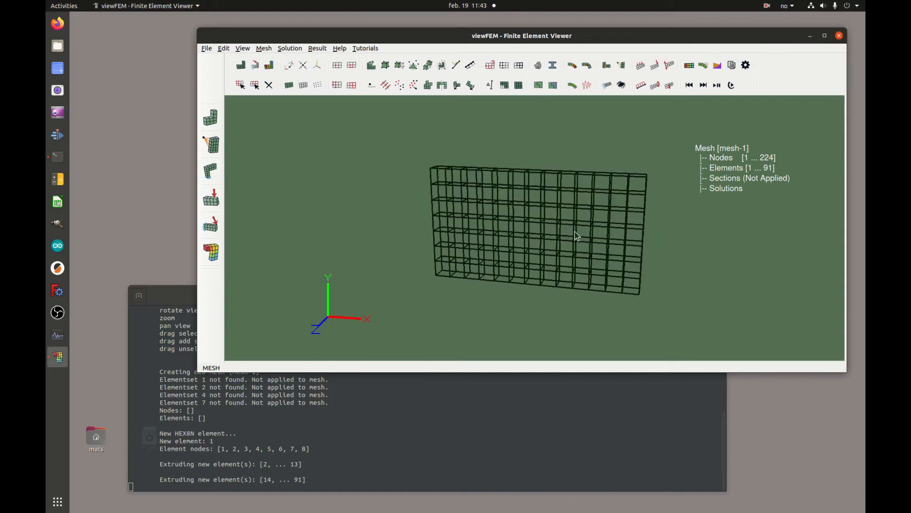
{"action": "mouse_move", "coordinate": [521, 246]}
{"action": "left_mouse_down"}
{"action": "mouse_move", "coordinate": [533, 244]}
{"action": "mouse_move", "coordinate": [526, 237]}
{"action": "left_mouse_up"}
{"action": "left_click_drag", "start_coordinate": [416, 233], "coordinate": [606, 240]}
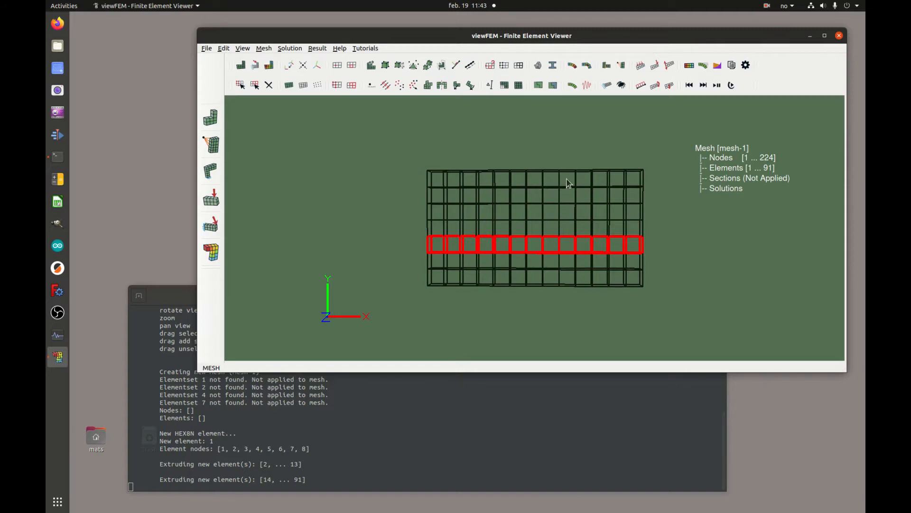
{"action": "left_click", "coordinate": [317, 65]}
{"action": "left_click_drag", "start_coordinate": [472, 215], "coordinate": [553, 248]}
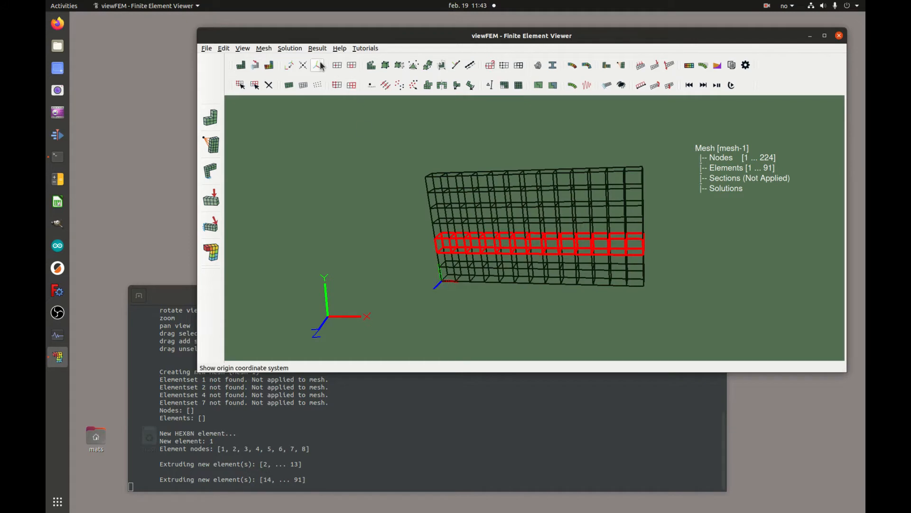
{"action": "left_click_drag", "start_coordinate": [569, 219], "coordinate": [582, 197]}
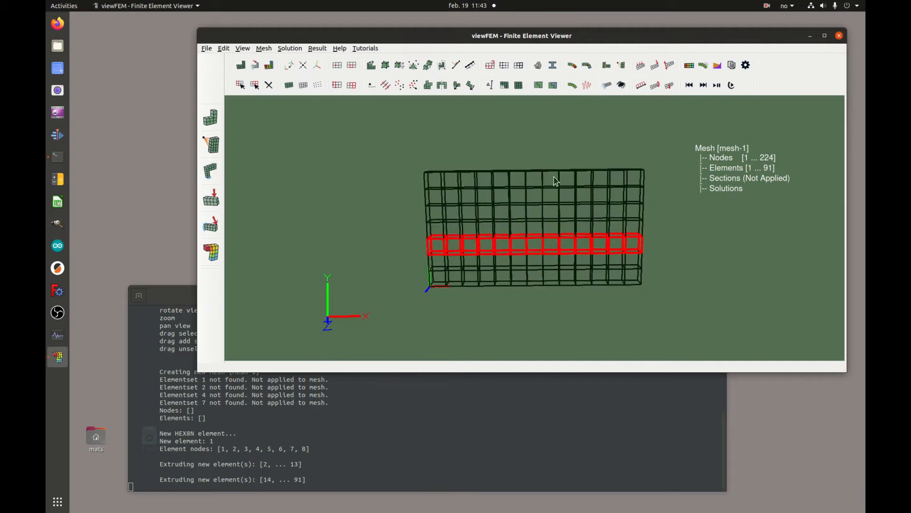
{"action": "left_click_drag", "start_coordinate": [554, 166], "coordinate": [583, 298]}
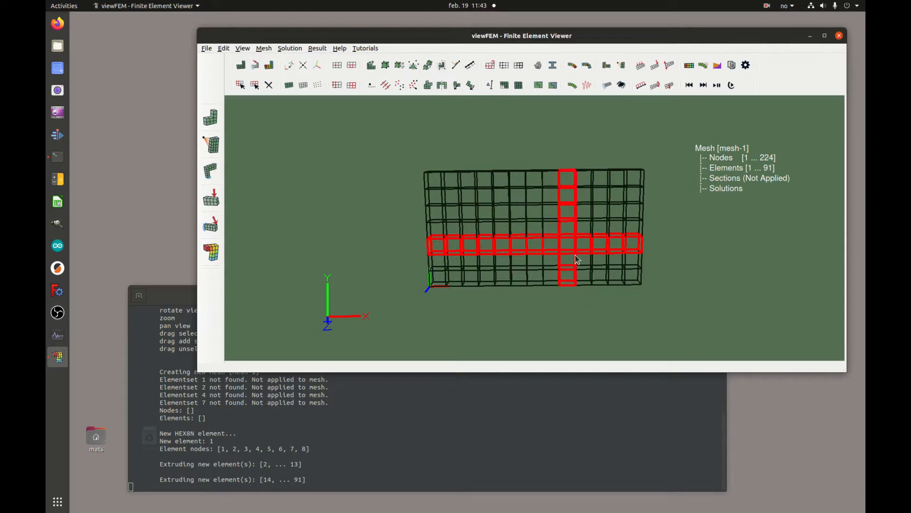
{"action": "left_click_drag", "start_coordinate": [538, 214], "coordinate": [580, 259]}
{"action": "left_click_drag", "start_coordinate": [605, 205], "coordinate": [589, 219]}
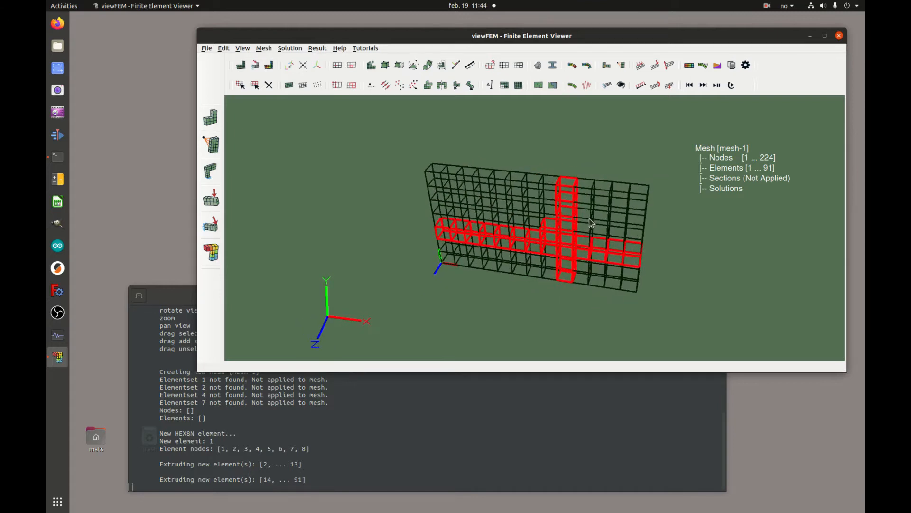
{"action": "left_click", "coordinate": [400, 65]}
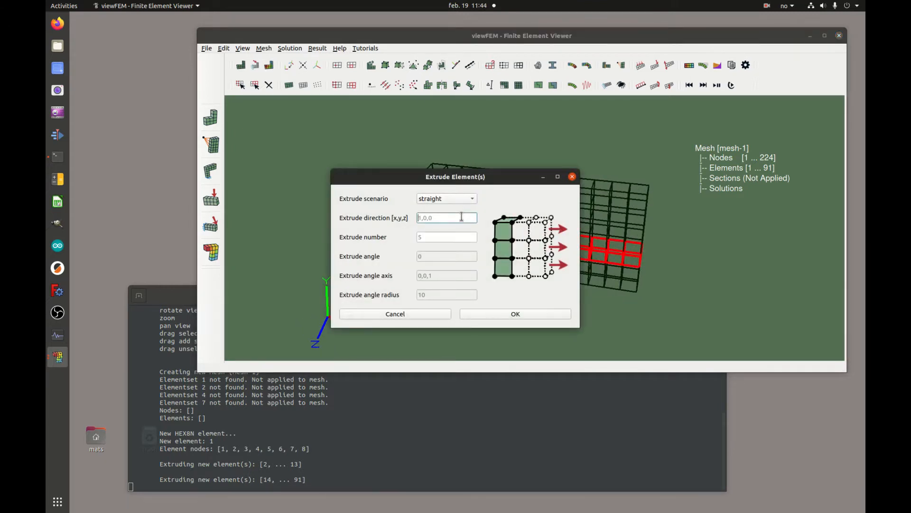
{"action": "type", "text": "0,0,1"}
{"action": "left_click", "coordinate": [444, 238]}
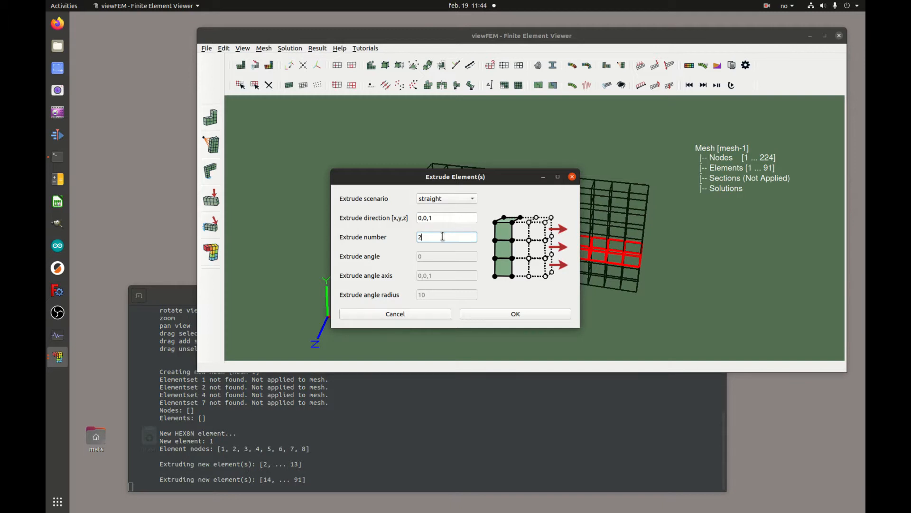
{"action": "left_click", "coordinate": [516, 314]}
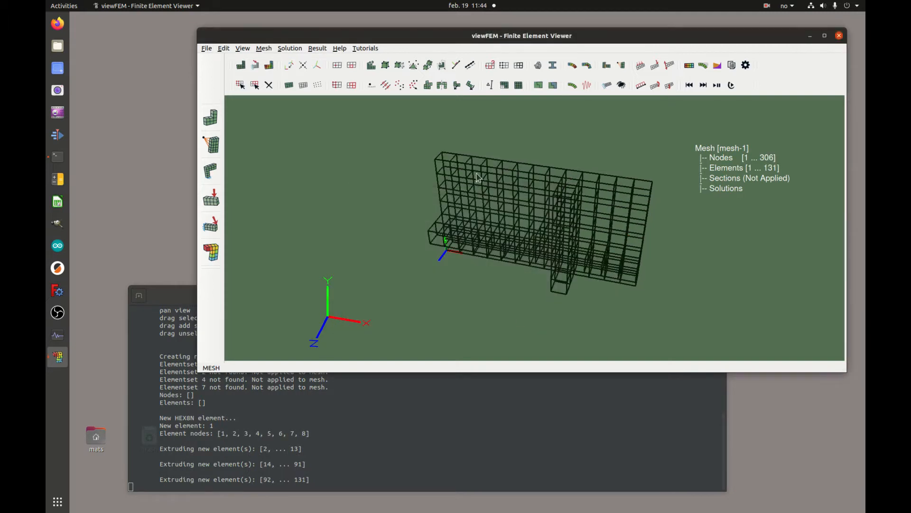
- Shade the mesh and set up an angled extrusion of the top element row and its rib end with an extrude angle of 20
{"action": "left_click", "coordinate": [289, 86]}
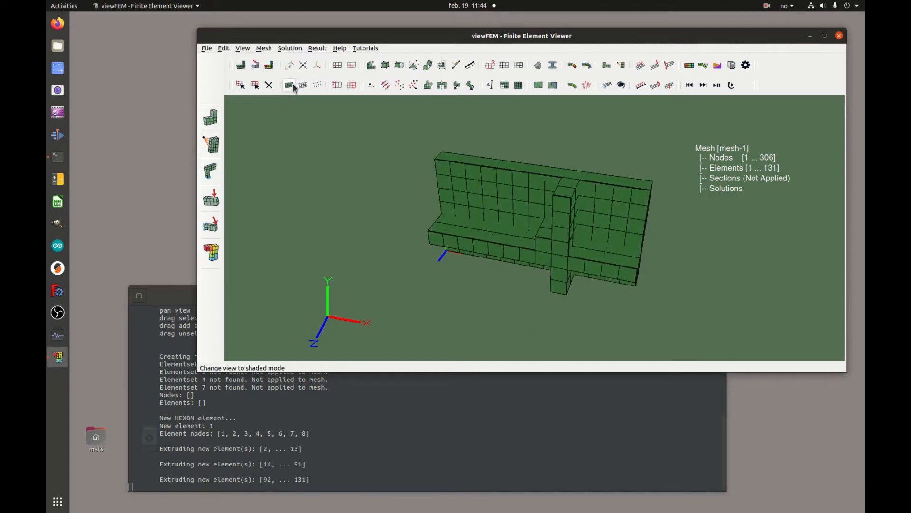
{"action": "left_click_drag", "start_coordinate": [564, 278], "coordinate": [634, 143]}
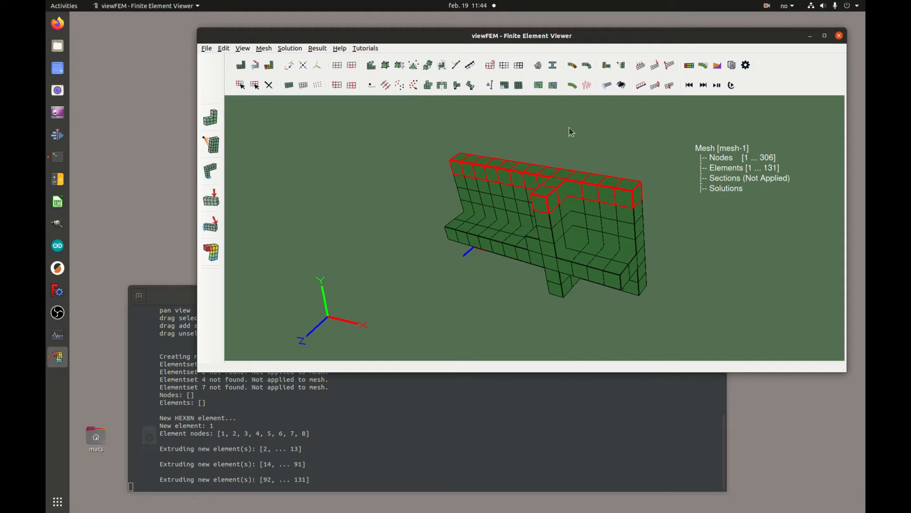
{"action": "left_click", "coordinate": [400, 65]}
{"action": "left_click", "coordinate": [476, 198]}
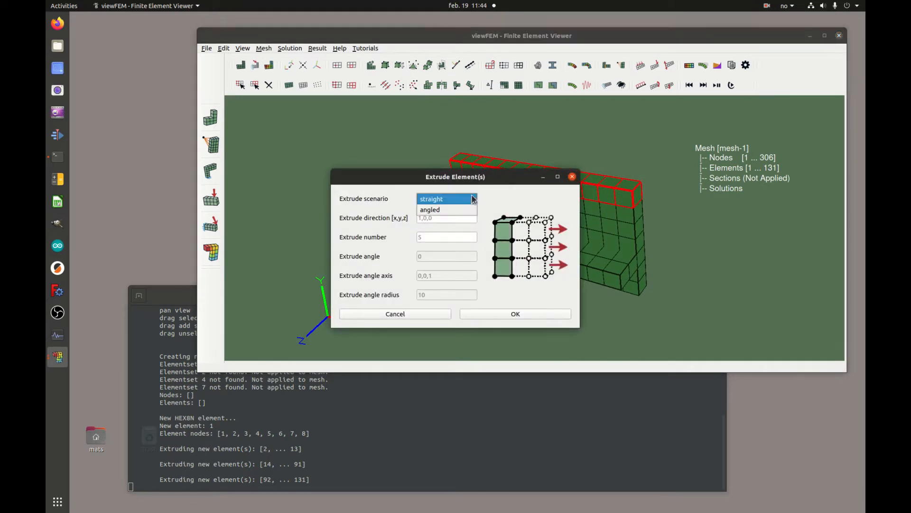
{"action": "left_click", "coordinate": [465, 208]}
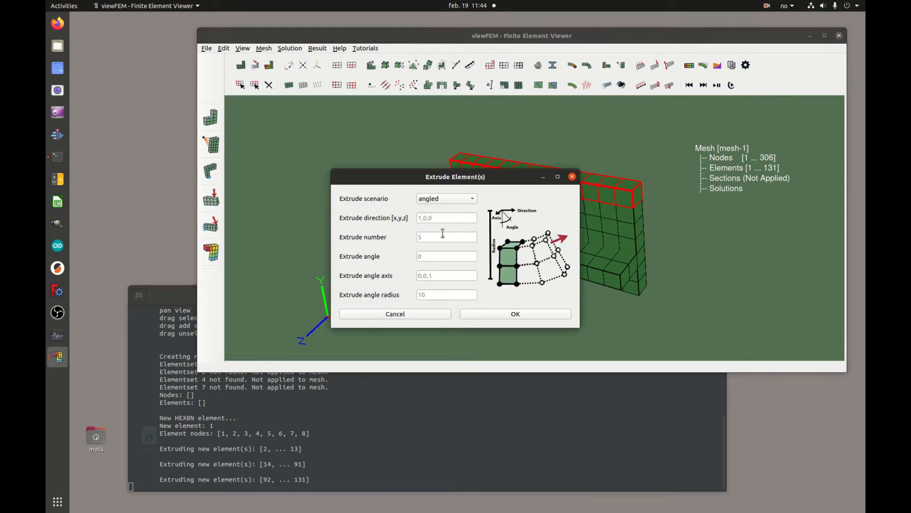
{"action": "left_click", "coordinate": [443, 257]}
{"action": "type", "text": "20"}
- Set the extrusion's direction to 0,1,0, number to 8, angle axis to 1,0,0 and angle radius to 60, and create the elements
{"action": "left_click", "coordinate": [445, 237]}
{"action": "left_click", "coordinate": [447, 218]}
{"action": "left_click", "coordinate": [454, 238]}
{"action": "left_click", "coordinate": [444, 296]}
{"action": "left_click_drag", "start_coordinate": [433, 237], "coordinate": [405, 241]}
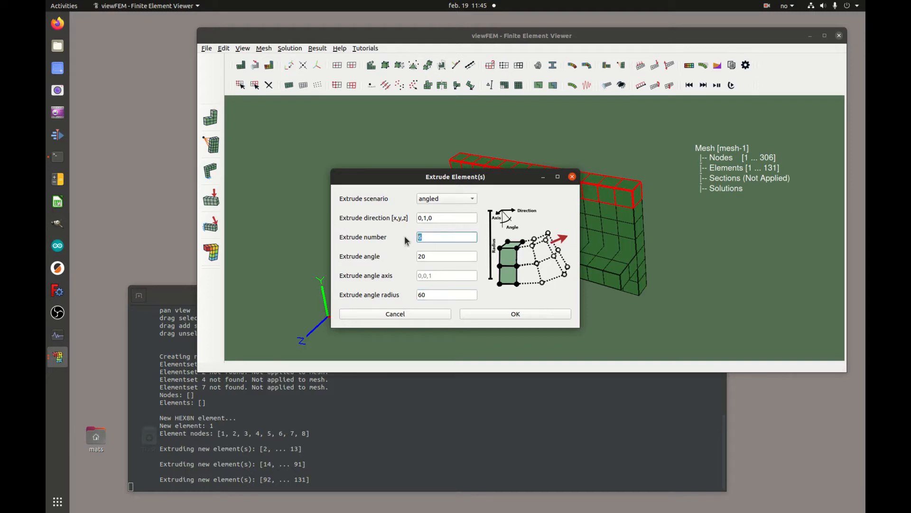
{"action": "left_click", "coordinate": [440, 275]}
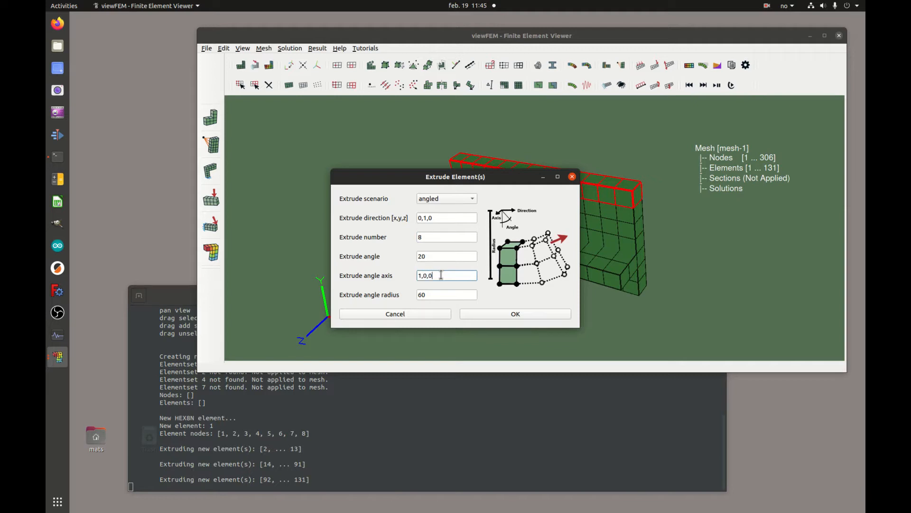
{"action": "type", "text": "1,0,0"}
{"action": "left_click_drag", "start_coordinate": [485, 177], "coordinate": [594, 311]}
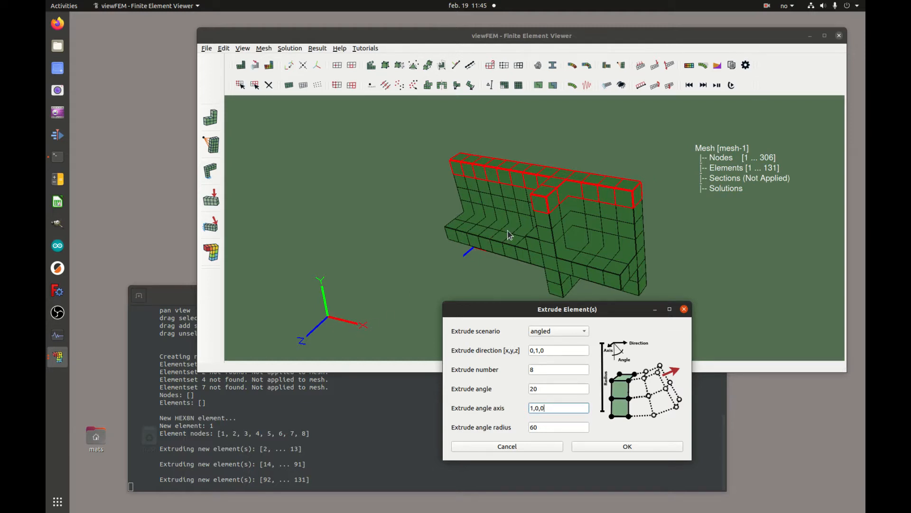
{"action": "left_click", "coordinate": [633, 445]}
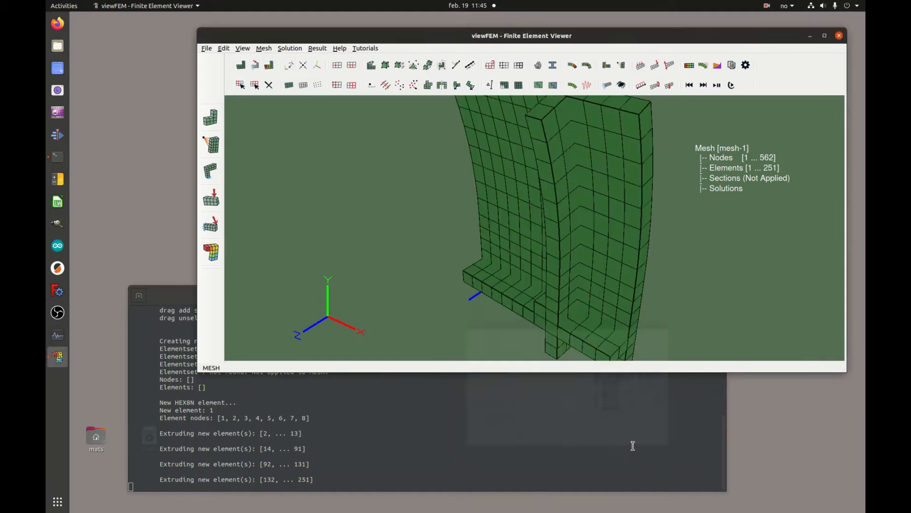
- Select the elements of the newly extruded curved upper section and delete them
{"action": "mouse_move", "coordinate": [551, 234]}
{"action": "left_mouse_down"}
{"action": "mouse_move", "coordinate": [568, 234]}
{"action": "mouse_move", "coordinate": [569, 222]}
{"action": "mouse_move", "coordinate": [586, 218]}
{"action": "mouse_move", "coordinate": [610, 187]}
{"action": "mouse_move", "coordinate": [557, 232]}
{"action": "mouse_move", "coordinate": [566, 232]}
{"action": "mouse_move", "coordinate": [561, 220]}
{"action": "left_mouse_up"}
{"action": "left_click_drag", "start_coordinate": [422, 107], "coordinate": [665, 259]}
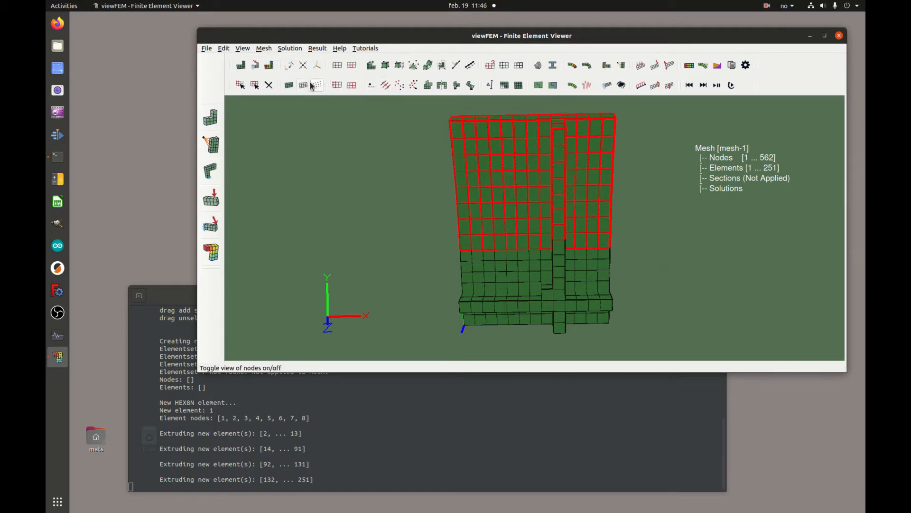
{"action": "left_click", "coordinate": [269, 85]}
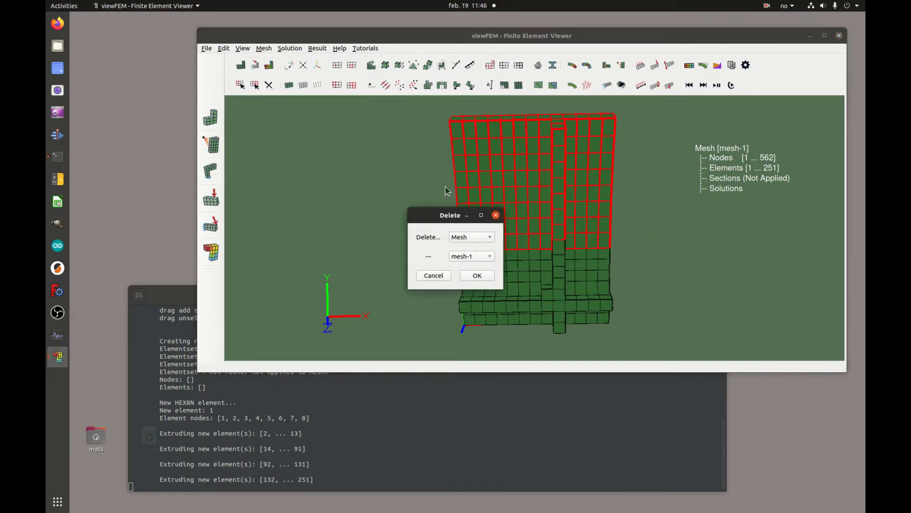
{"action": "left_click", "coordinate": [489, 238]}
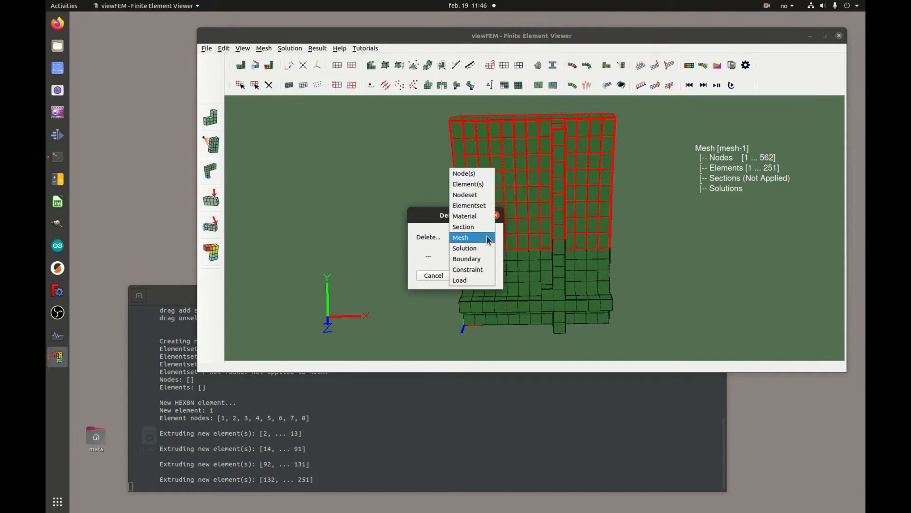
{"action": "left_click", "coordinate": [479, 185]}
{"action": "left_click", "coordinate": [478, 276]}
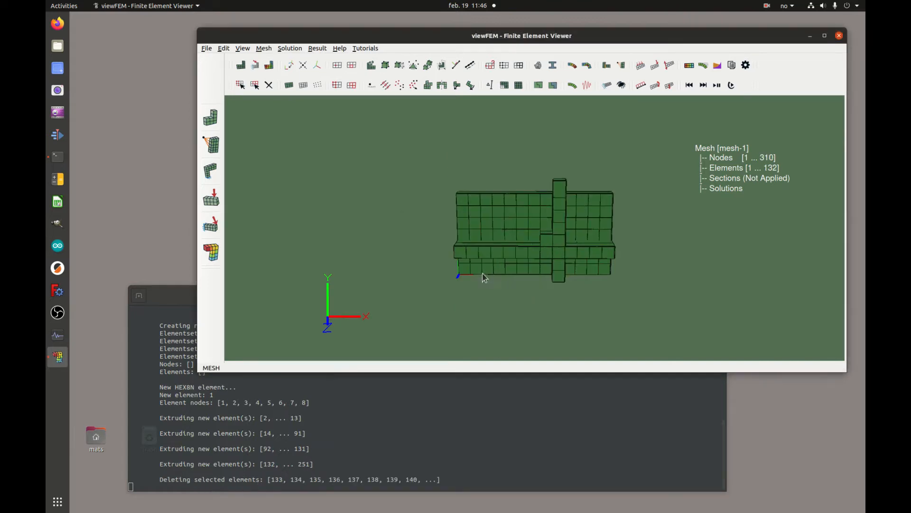
- Delete the single leftover element on top of the vertical rib
{"action": "left_click_drag", "start_coordinate": [543, 220], "coordinate": [575, 210]}
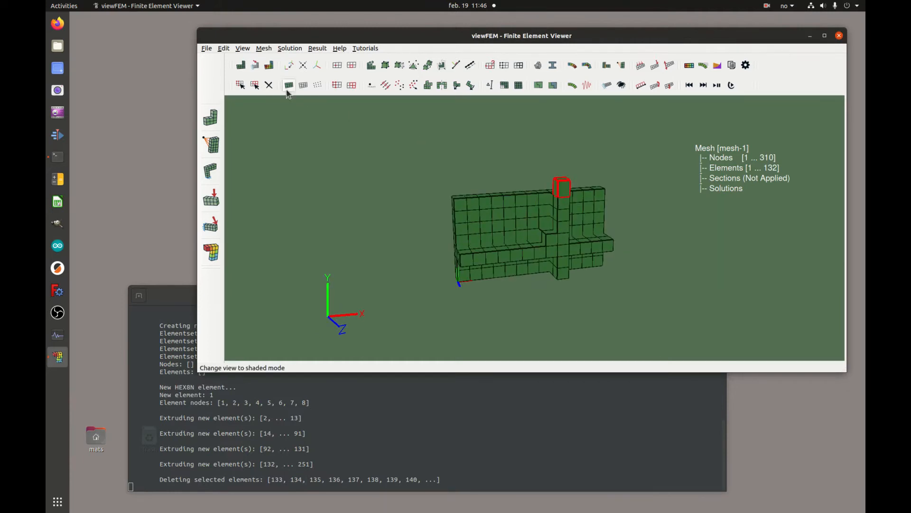
{"action": "left_click", "coordinate": [269, 86]}
{"action": "left_click", "coordinate": [486, 237]}
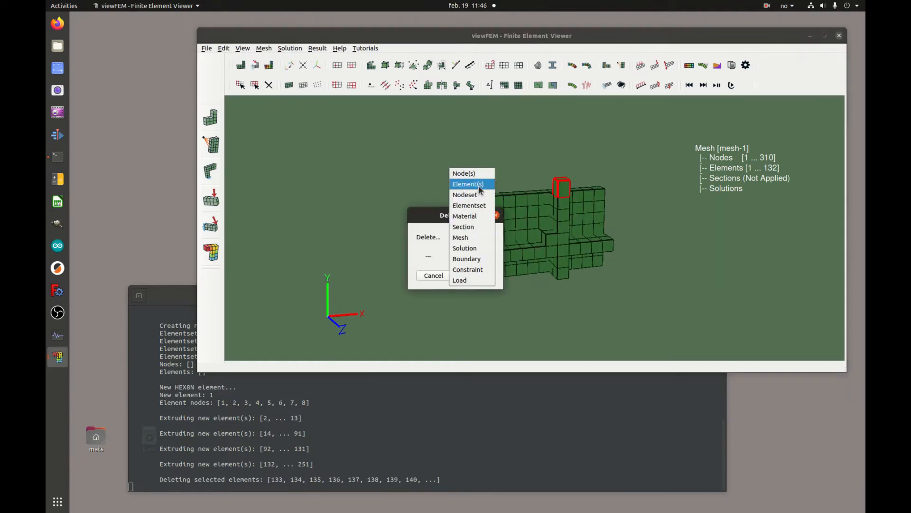
{"action": "left_click", "coordinate": [479, 191]}
{"action": "left_click", "coordinate": [492, 279]}
- Extrude the top element row and rib end angled in direction 0,1,0 with number 8, angle 15, angle axis 1,0,0 and angle radius 60
{"action": "left_click_drag", "start_coordinate": [418, 142], "coordinate": [609, 181]}
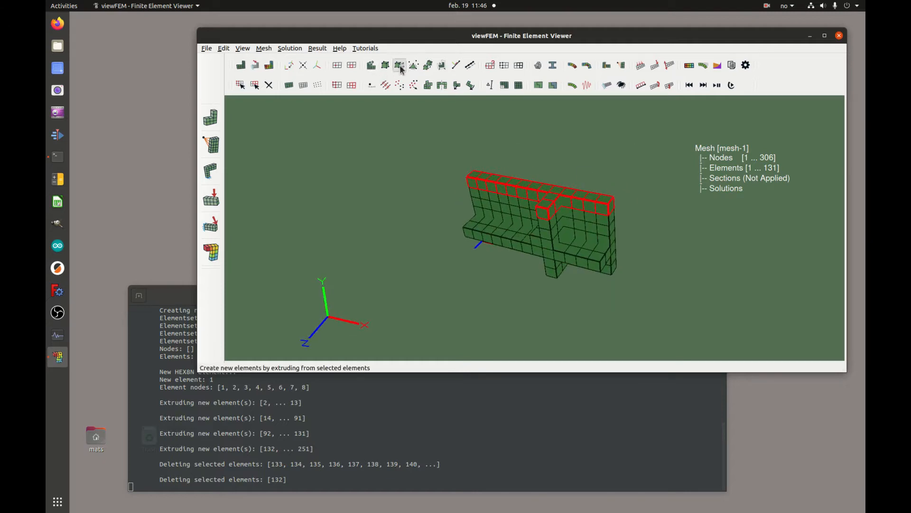
{"action": "left_click", "coordinate": [399, 65]}
{"action": "left_click", "coordinate": [471, 199]}
{"action": "left_click", "coordinate": [464, 207]}
{"action": "left_click", "coordinate": [447, 218]}
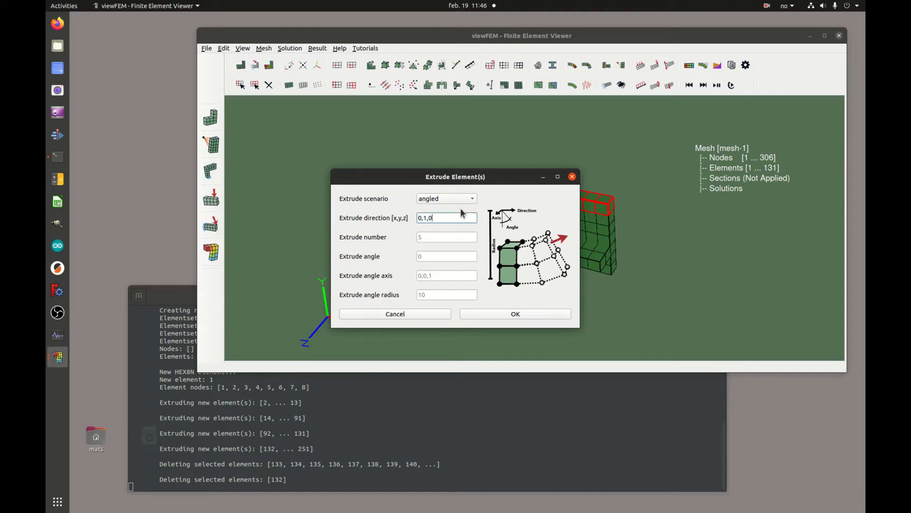
{"action": "left_click_drag", "start_coordinate": [459, 177], "coordinate": [542, 282]}
{"action": "left_click", "coordinate": [538, 342]}
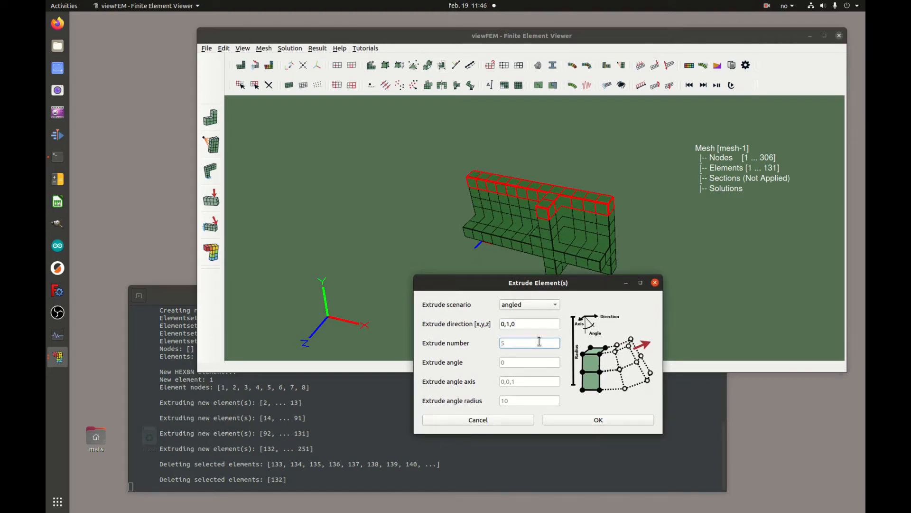
{"action": "left_click", "coordinate": [524, 360]}
{"action": "type", "text": "15"}
{"action": "left_click", "coordinate": [518, 401]}
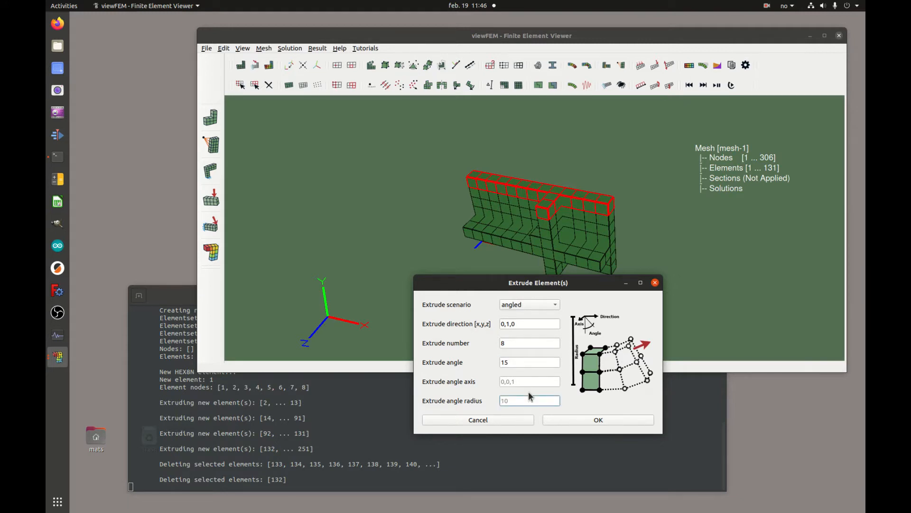
{"action": "left_click", "coordinate": [521, 380]}
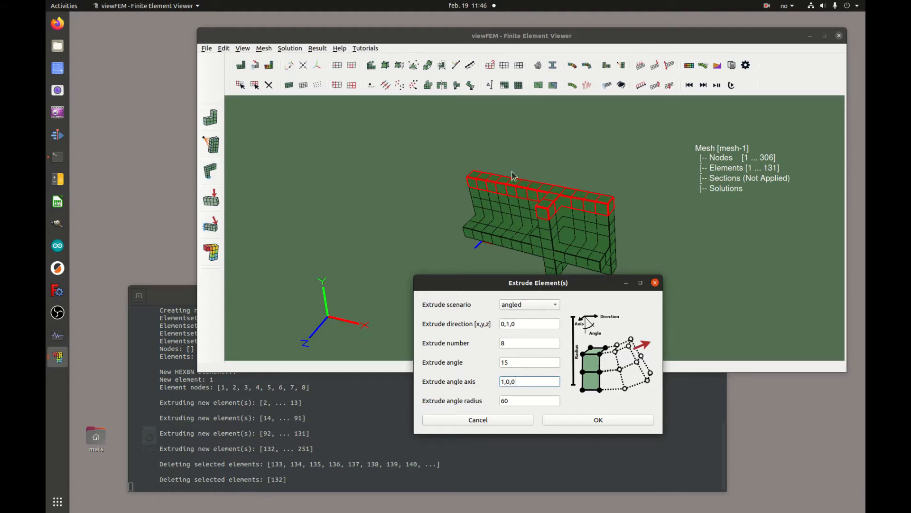
{"action": "left_click", "coordinate": [599, 421]}
{"action": "left_click_drag", "start_coordinate": [596, 287], "coordinate": [566, 179]}
{"action": "left_click_drag", "start_coordinate": [631, 218], "coordinate": [588, 156]}
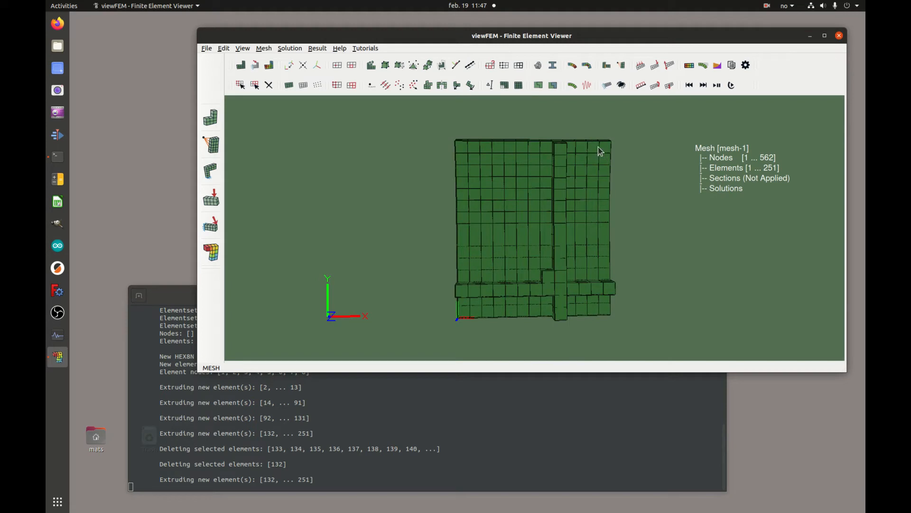
{"action": "left_click_drag", "start_coordinate": [599, 132], "coordinate": [633, 321]}
{"action": "left_click_drag", "start_coordinate": [596, 133], "coordinate": [663, 336]}
{"action": "mouse_move", "coordinate": [627, 223]}
{"action": "left_mouse_down"}
{"action": "mouse_move", "coordinate": [610, 204]}
{"action": "mouse_move", "coordinate": [619, 218]}
{"action": "left_mouse_up"}
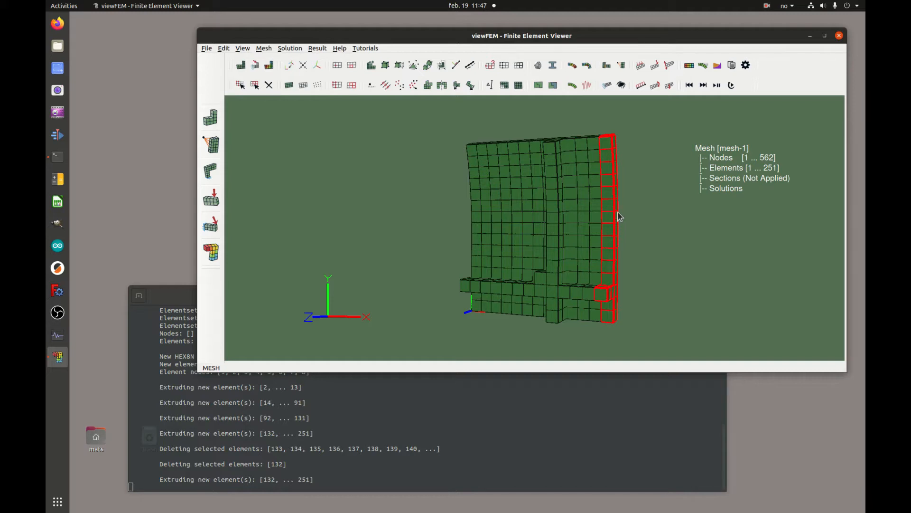
{"action": "left_click_drag", "start_coordinate": [669, 228], "coordinate": [644, 207]}
- Delete the horizontal rib elements on both sides of the vertical rib, keeping the elements at the crossing
{"action": "left_click_drag", "start_coordinate": [543, 299], "coordinate": [623, 206]}
{"action": "left_click_drag", "start_coordinate": [538, 276], "coordinate": [569, 302], "text": "ctrl"}
{"action": "left_click_drag", "start_coordinate": [564, 225], "coordinate": [525, 249]}
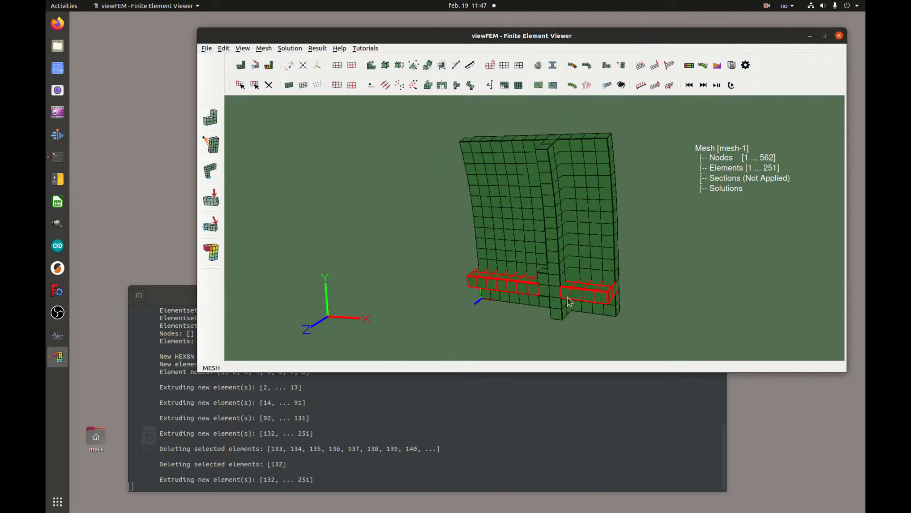
{"action": "left_click", "coordinate": [267, 86]}
{"action": "left_click", "coordinate": [467, 239]}
{"action": "left_click", "coordinate": [473, 188]}
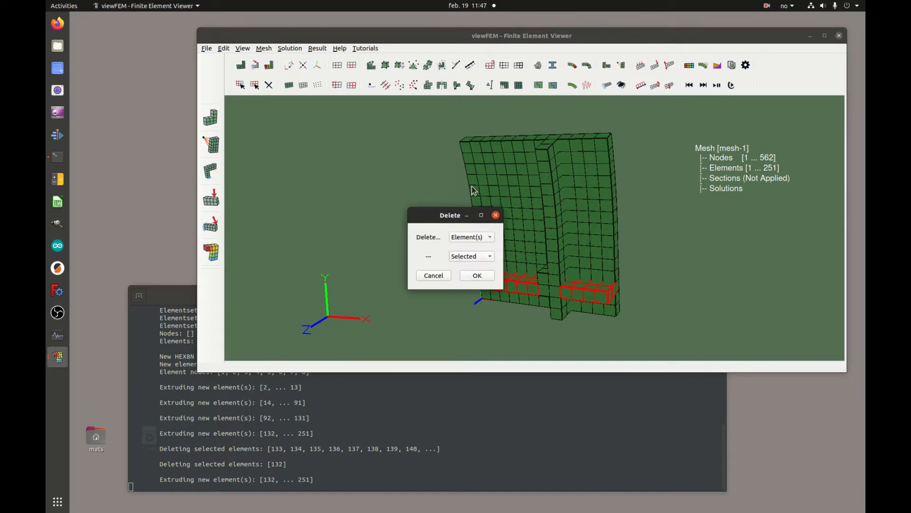
{"action": "left_click", "coordinate": [533, 276]}
- Extrude a plate row above the deleted horizontal rib, on both sides of the vertical rib, straight by 2 along 0,0,1
{"action": "mouse_move", "coordinate": [549, 263]}
{"action": "left_mouse_down"}
{"action": "mouse_move", "coordinate": [576, 249]}
{"action": "mouse_move", "coordinate": [536, 260]}
{"action": "mouse_move", "coordinate": [548, 279]}
{"action": "left_mouse_up"}
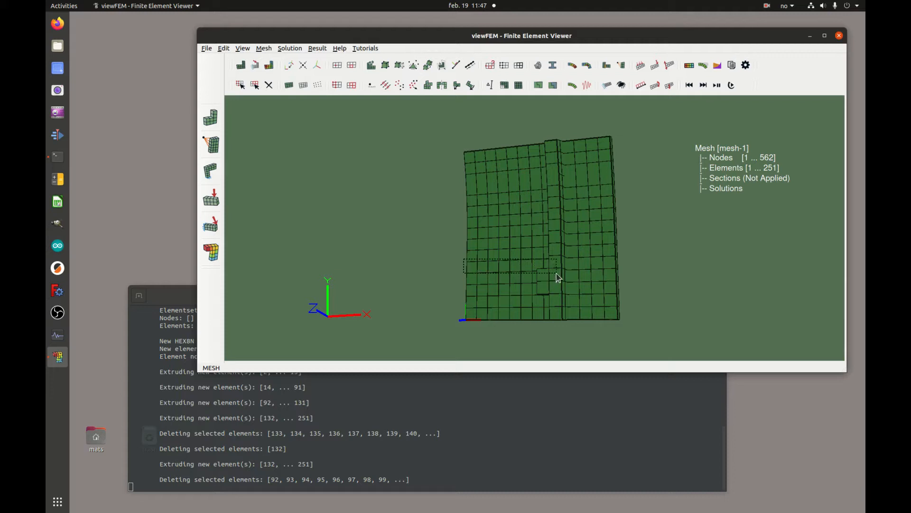
{"action": "mouse_move", "coordinate": [571, 234]}
{"action": "left_mouse_down"}
{"action": "mouse_move", "coordinate": [582, 238]}
{"action": "mouse_move", "coordinate": [575, 232]}
{"action": "left_mouse_up"}
{"action": "left_click_drag", "start_coordinate": [456, 259], "coordinate": [628, 230]}
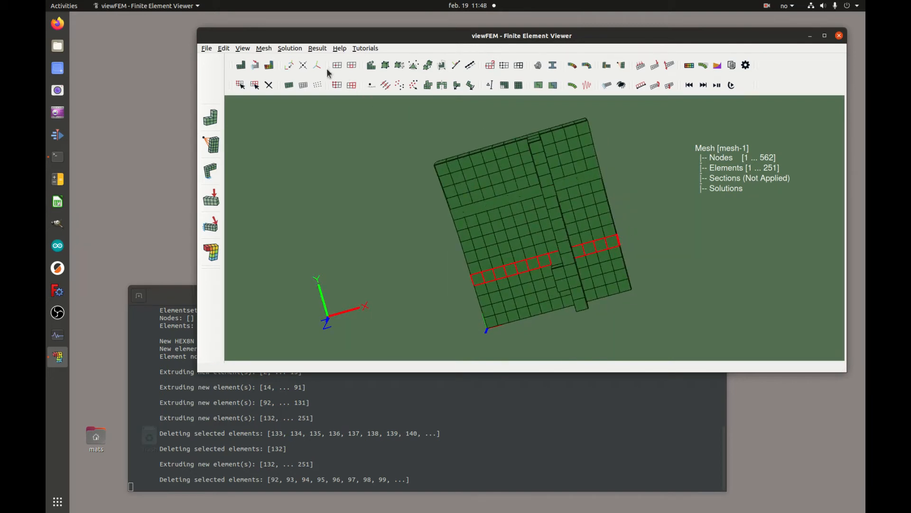
{"action": "left_click_drag", "start_coordinate": [564, 173], "coordinate": [546, 178]}
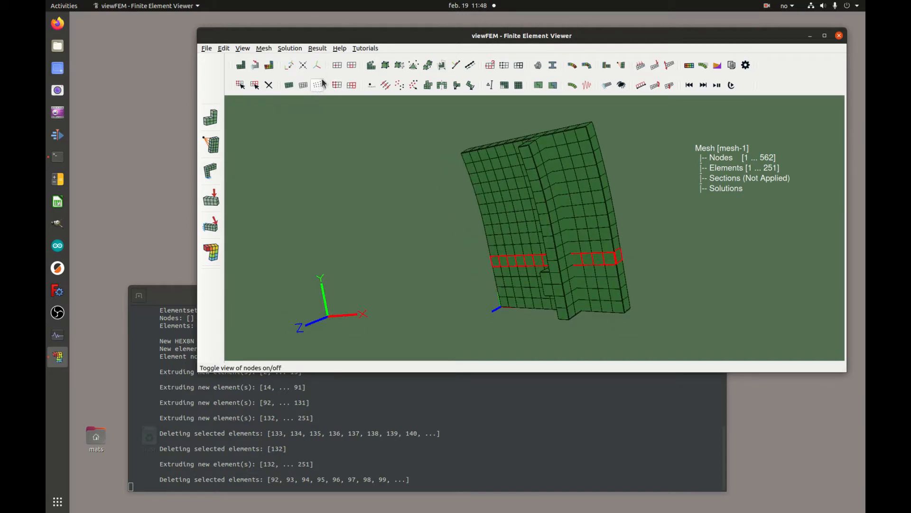
{"action": "left_click", "coordinate": [401, 66]}
{"action": "left_click", "coordinate": [462, 213]}
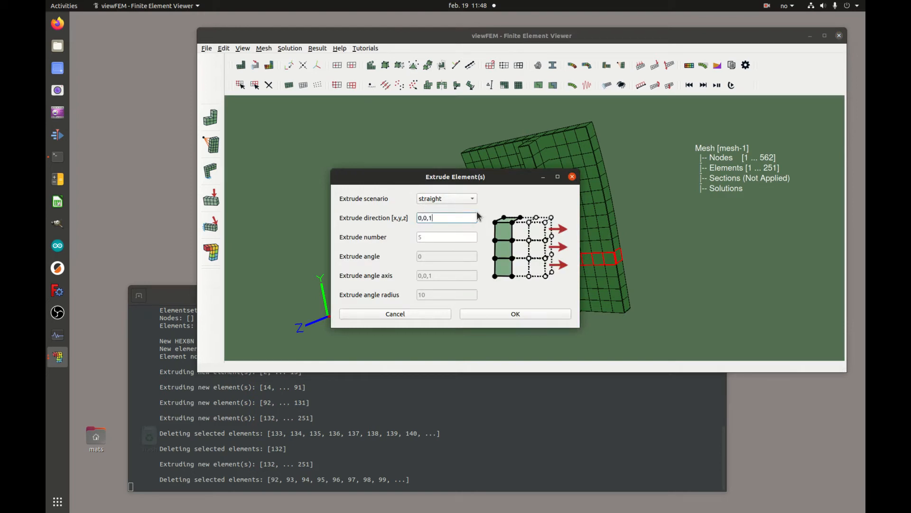
{"action": "left_click", "coordinate": [461, 237]}
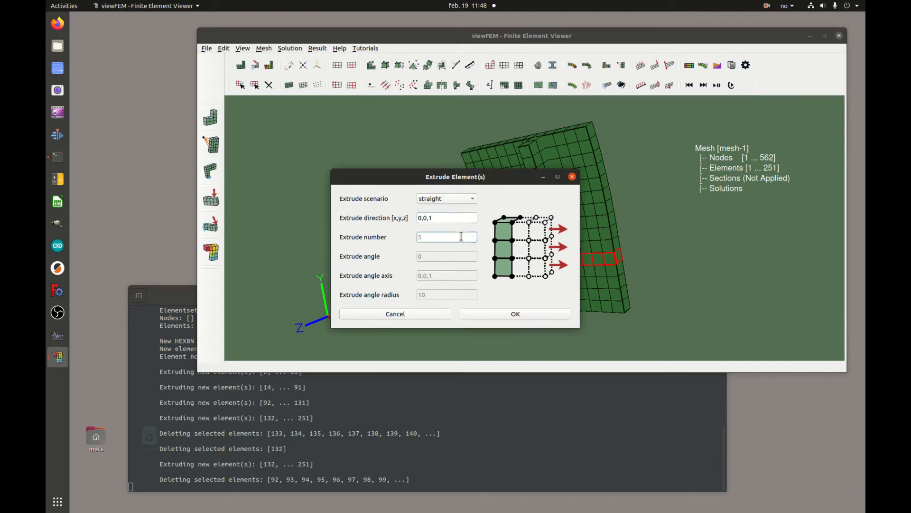
{"action": "type", "text": "2"}
{"action": "left_click", "coordinate": [511, 314]}
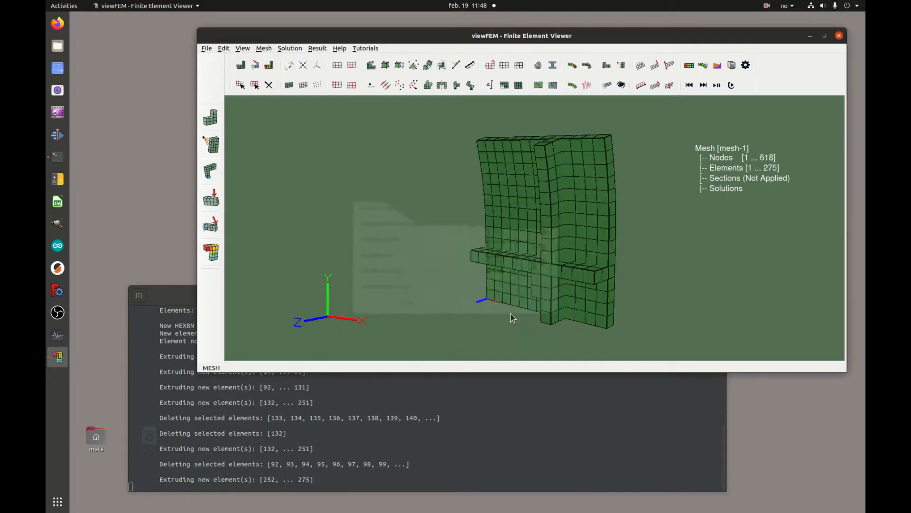
- Show the mesh as wireframe and fuse the nodes around the crossing of the new horizontal rib and the vertical rib, with tolerance 0.1
{"action": "left_click_drag", "start_coordinate": [616, 223], "coordinate": [628, 211]}
{"action": "left_click", "coordinate": [242, 85]}
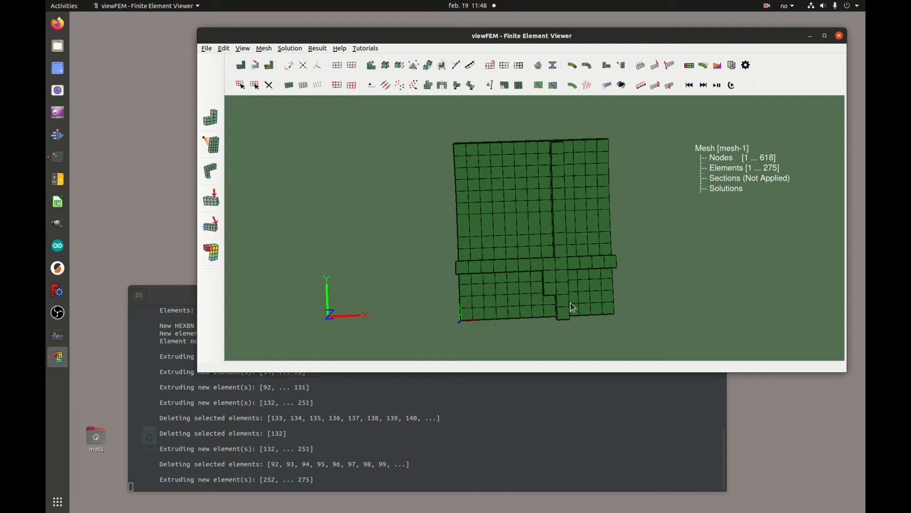
{"action": "left_click_drag", "start_coordinate": [574, 280], "coordinate": [554, 267]}
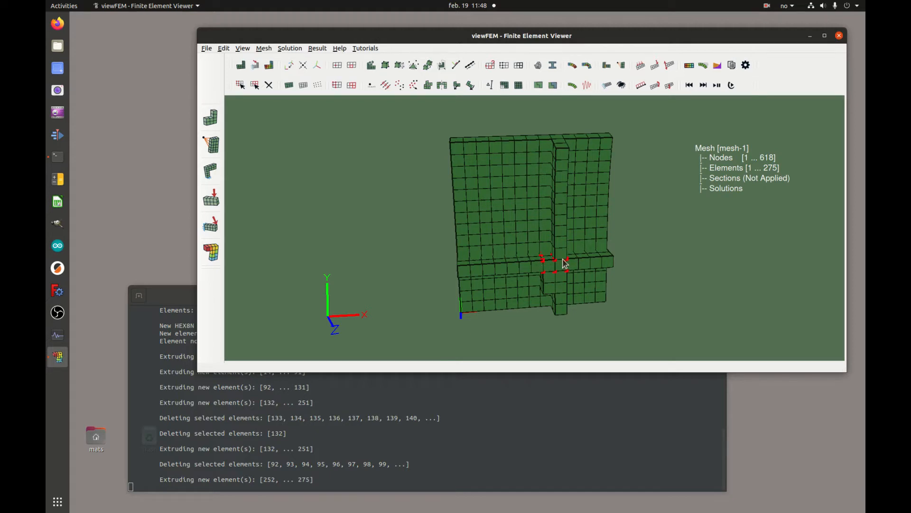
{"action": "left_click", "coordinate": [303, 87]}
{"action": "scroll", "coordinate": [593, 304], "scroll_direction": "up", "scroll_amount": 3}
{"action": "left_click_drag", "start_coordinate": [615, 260], "coordinate": [536, 253]}
{"action": "left_click_drag", "start_coordinate": [585, 281], "coordinate": [559, 187]}
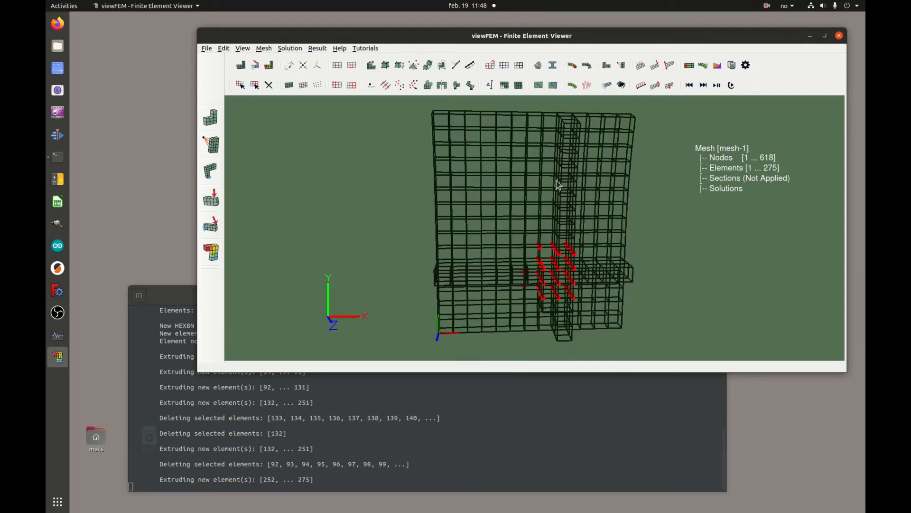
{"action": "left_click", "coordinate": [386, 86]}
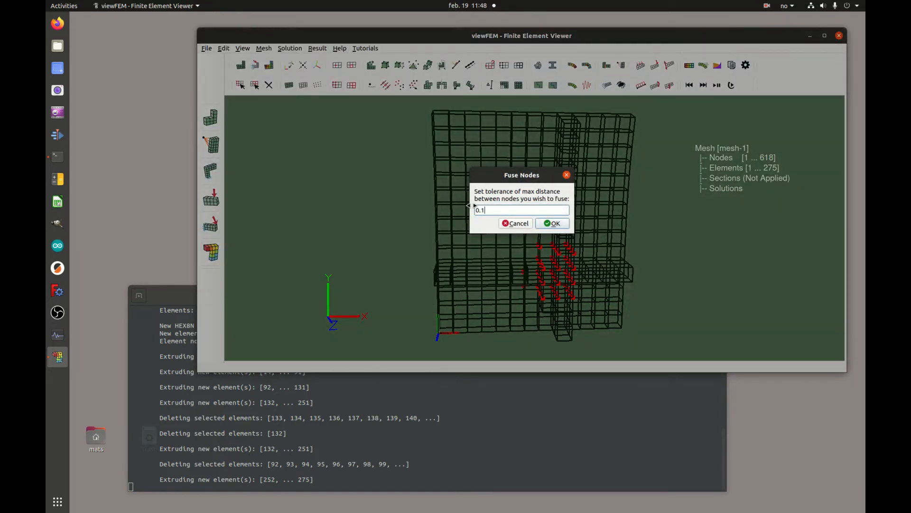
{"action": "left_click", "coordinate": [553, 224]}
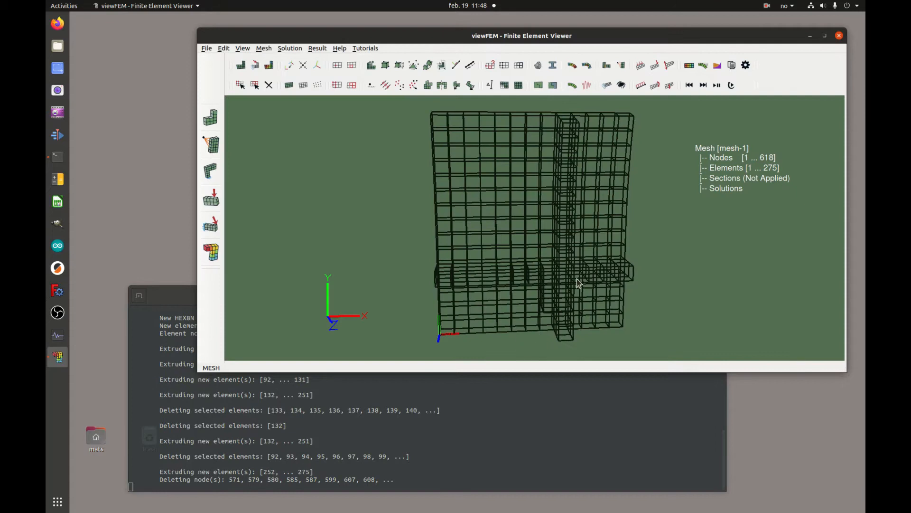
{"action": "left_click_drag", "start_coordinate": [608, 267], "coordinate": [576, 275]}
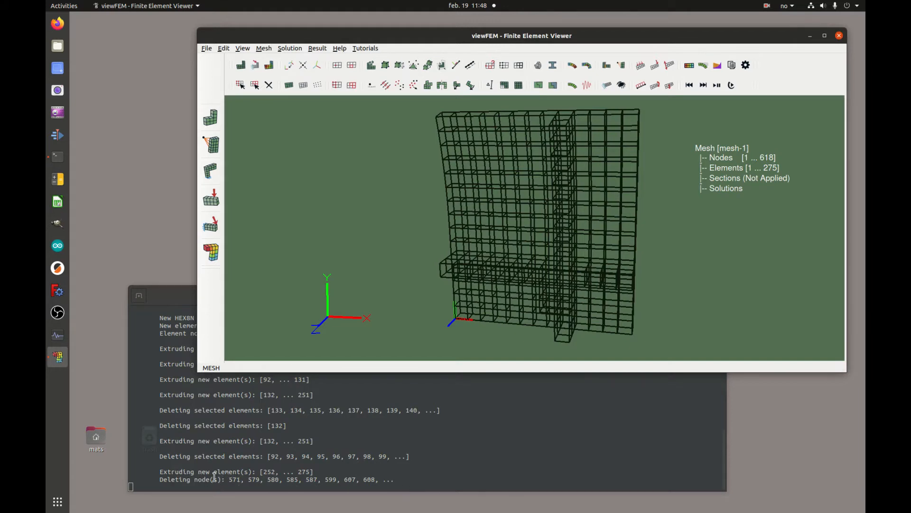
- Highlight the deleted-nodes line in the terminal output, and return the mesh in the viewer to shaded display
{"action": "left_click_drag", "start_coordinate": [161, 477], "coordinate": [392, 479]}
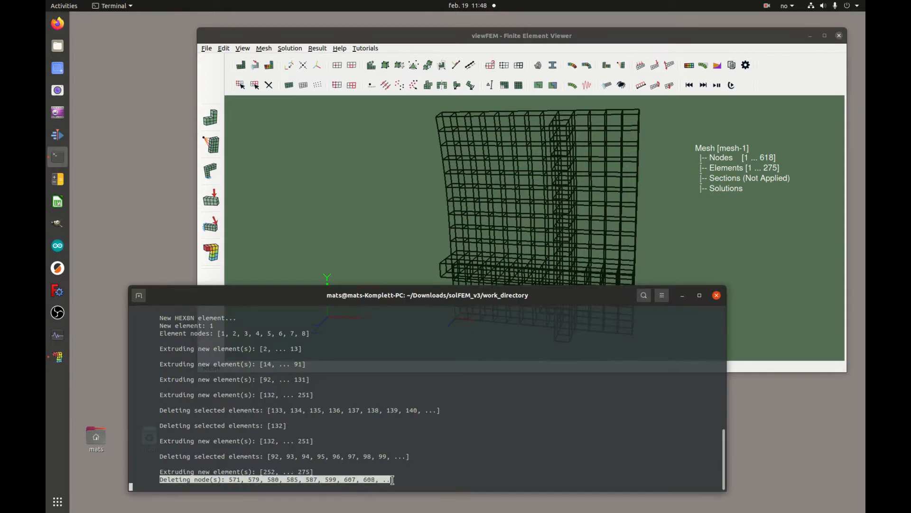
{"action": "left_click", "coordinate": [588, 38]}
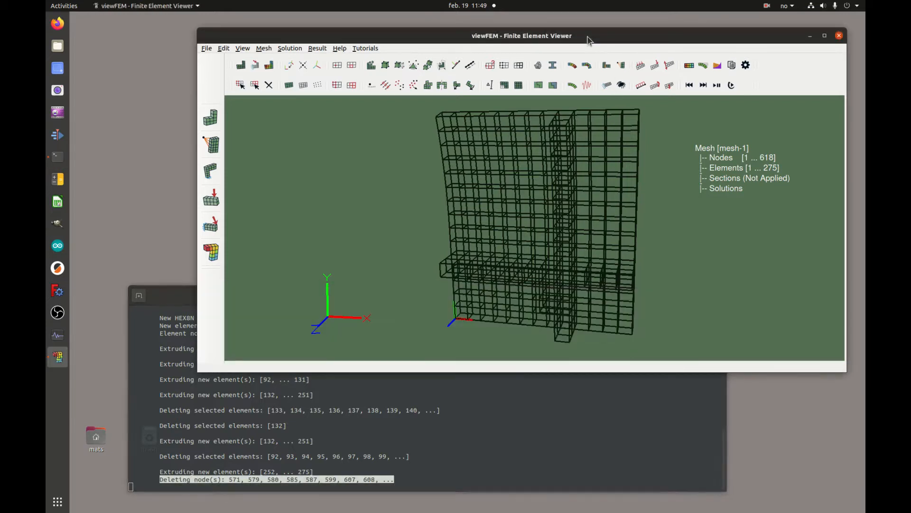
{"action": "left_click", "coordinate": [288, 85]}
- Select the outermost element column on the mesh's +x side, including the horizontal rib end, and set up an angled extrusion for it
{"action": "mouse_move", "coordinate": [569, 209]}
{"action": "left_mouse_down"}
{"action": "mouse_move", "coordinate": [591, 240]}
{"action": "mouse_move", "coordinate": [577, 211]}
{"action": "mouse_move", "coordinate": [512, 219]}
{"action": "mouse_move", "coordinate": [539, 214]}
{"action": "left_mouse_up"}
{"action": "left_click_drag", "start_coordinate": [596, 136], "coordinate": [648, 358]}
{"action": "mouse_move", "coordinate": [658, 268]}
{"action": "left_mouse_down"}
{"action": "mouse_move", "coordinate": [638, 271]}
{"action": "mouse_move", "coordinate": [654, 275]}
{"action": "left_mouse_up"}
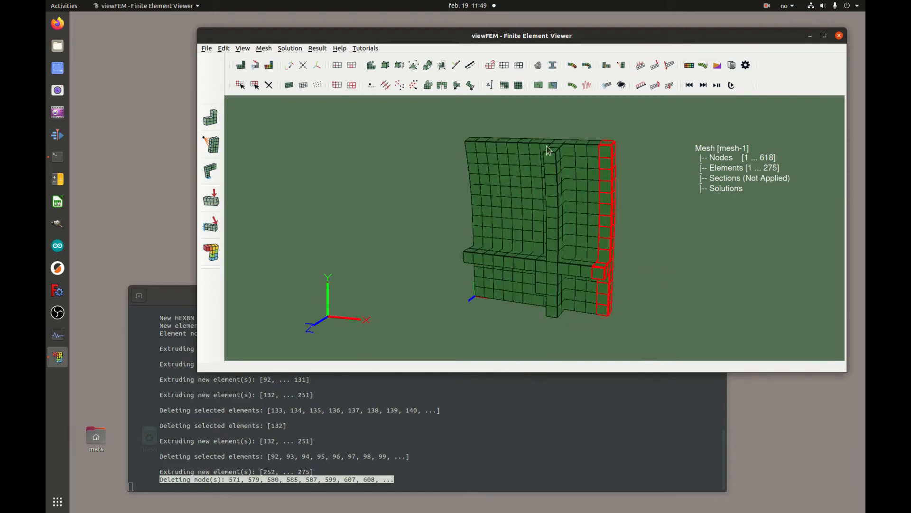
{"action": "left_click", "coordinate": [405, 67]}
{"action": "left_click_drag", "start_coordinate": [462, 179], "coordinate": [440, 255]}
{"action": "left_click", "coordinate": [430, 273]}
{"action": "left_click", "coordinate": [427, 281]}
{"action": "left_click", "coordinate": [427, 289]}
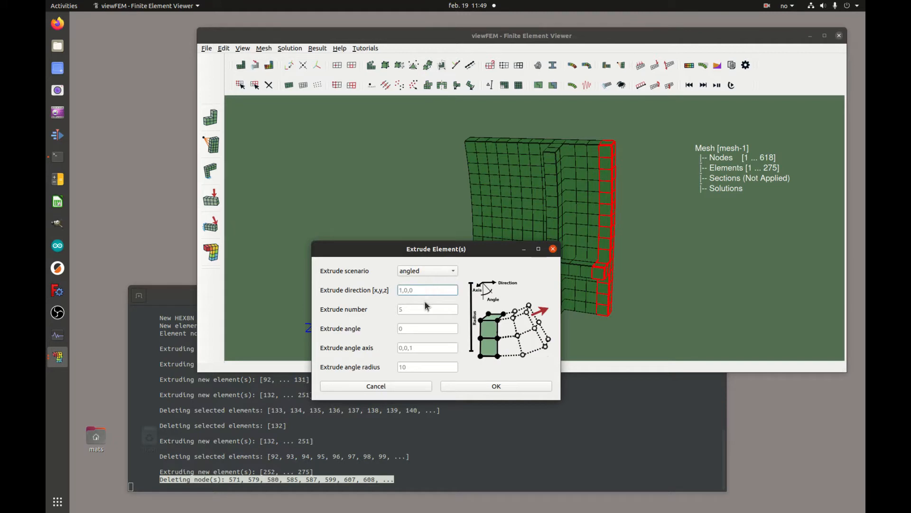
{"action": "left_click_drag", "start_coordinate": [426, 249], "coordinate": [510, 322]}
- Extrude the selected elements angled in direction 1,0,0 with number 8, angle 15 and angle axis 0,-1,0
{"action": "left_click", "coordinate": [506, 383]}
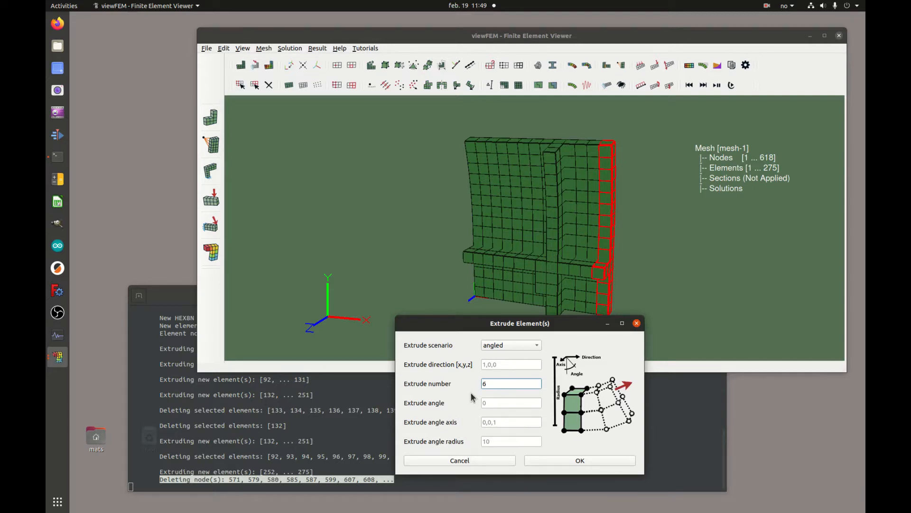
{"action": "left_click_drag", "start_coordinate": [501, 386], "coordinate": [478, 377]}
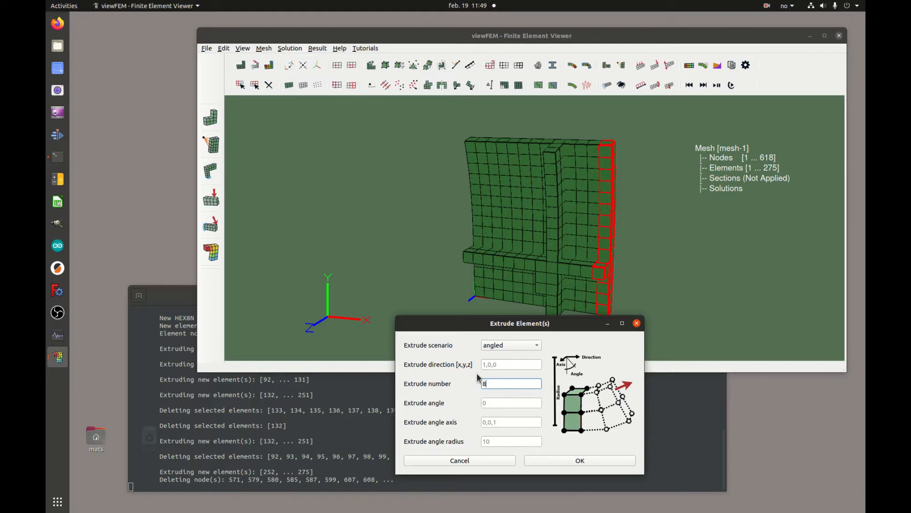
{"action": "left_click", "coordinate": [500, 400]}
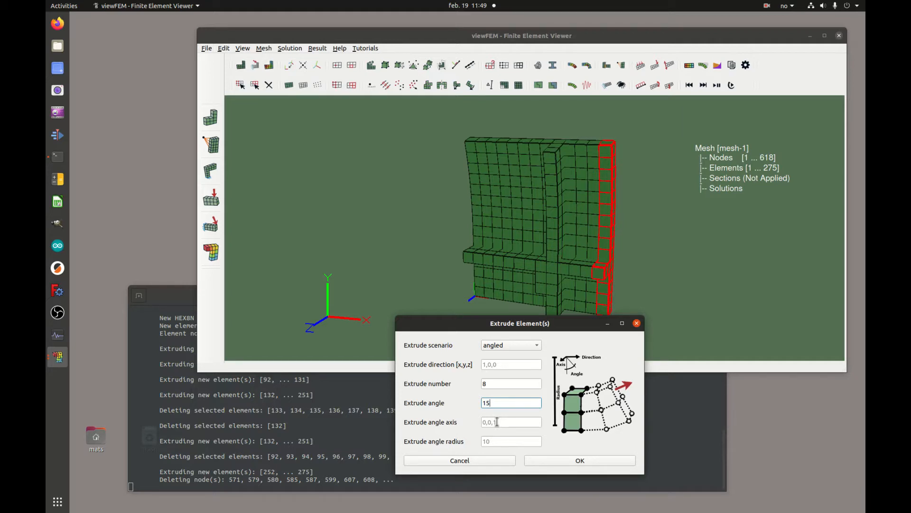
{"action": "left_click", "coordinate": [504, 421]}
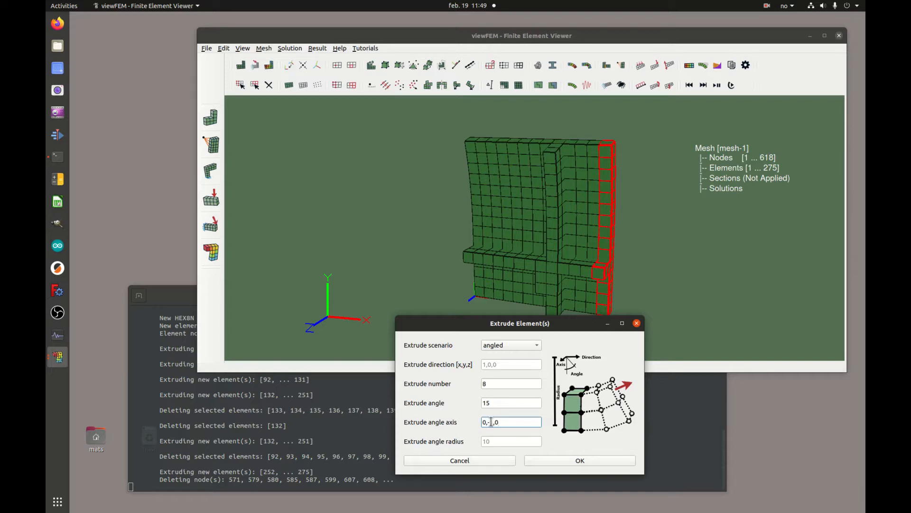
{"action": "left_click", "coordinate": [493, 441]}
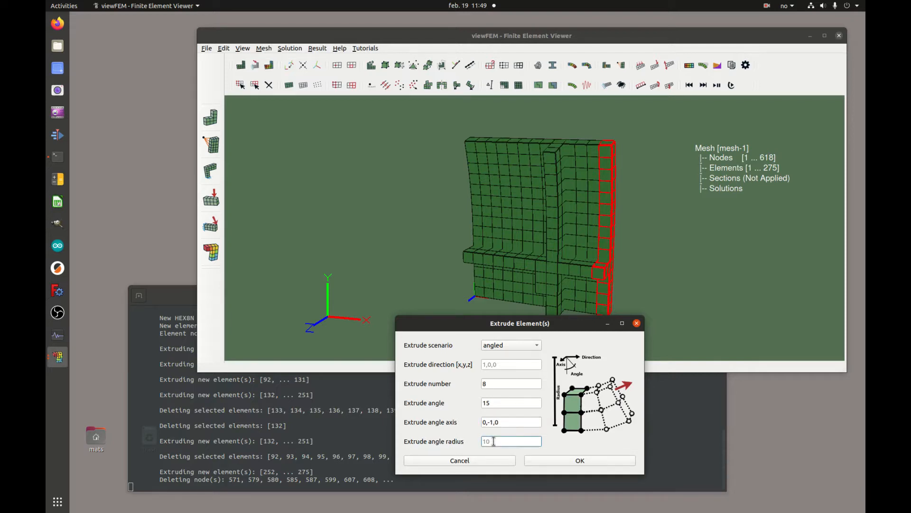
{"action": "left_click", "coordinate": [581, 461]}
{"action": "left_click_drag", "start_coordinate": [584, 260], "coordinate": [587, 149]}
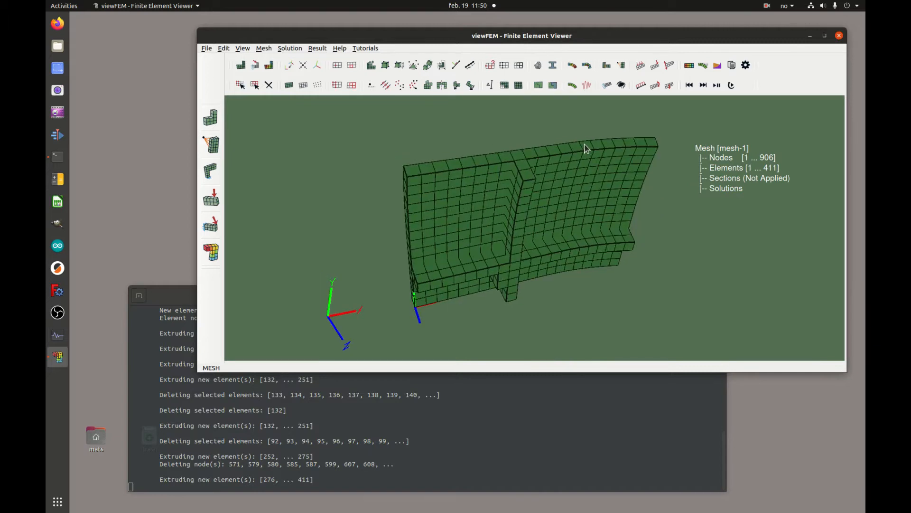
- Select all elements of the mesh and mirror them about the y-z plane
{"action": "mouse_move", "coordinate": [569, 199]}
{"action": "left_mouse_down"}
{"action": "mouse_move", "coordinate": [572, 177]}
{"action": "mouse_move", "coordinate": [564, 189]}
{"action": "left_mouse_up"}
{"action": "left_click", "coordinate": [255, 85]}
{"action": "left_click_drag", "start_coordinate": [368, 124], "coordinate": [680, 328]}
{"action": "left_click_drag", "start_coordinate": [620, 250], "coordinate": [607, 195]}
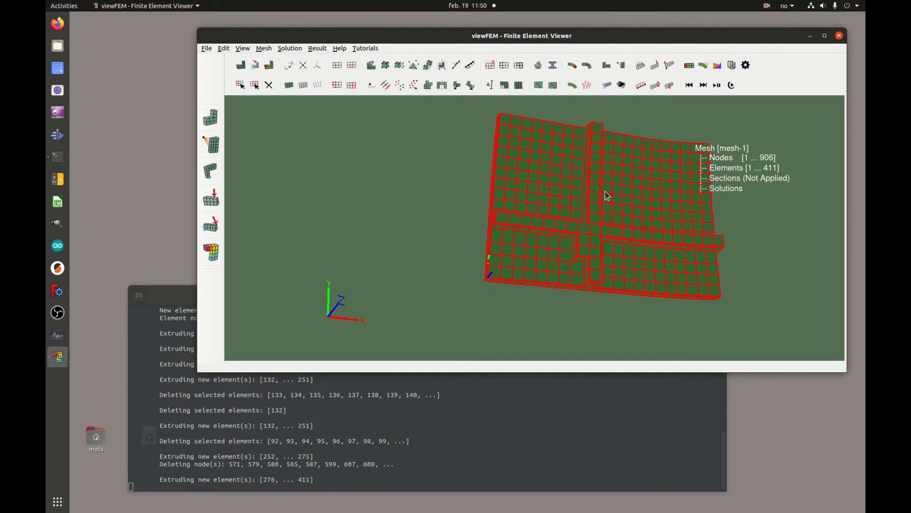
{"action": "left_click", "coordinate": [437, 242]}
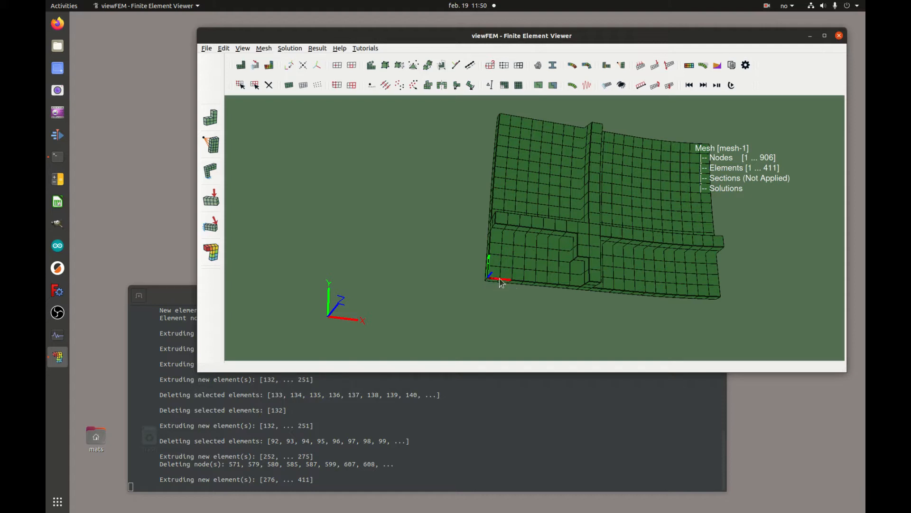
{"action": "left_click_drag", "start_coordinate": [590, 215], "coordinate": [753, 314]}
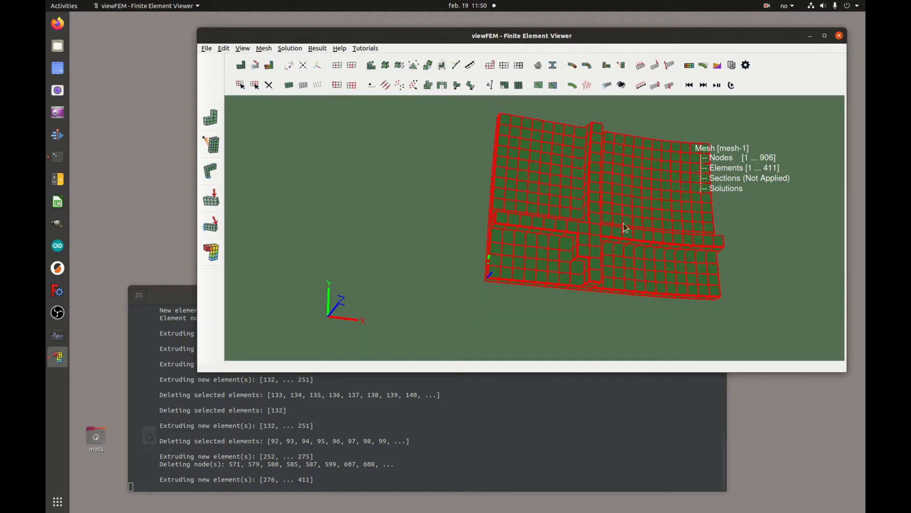
{"action": "left_click", "coordinate": [446, 86]}
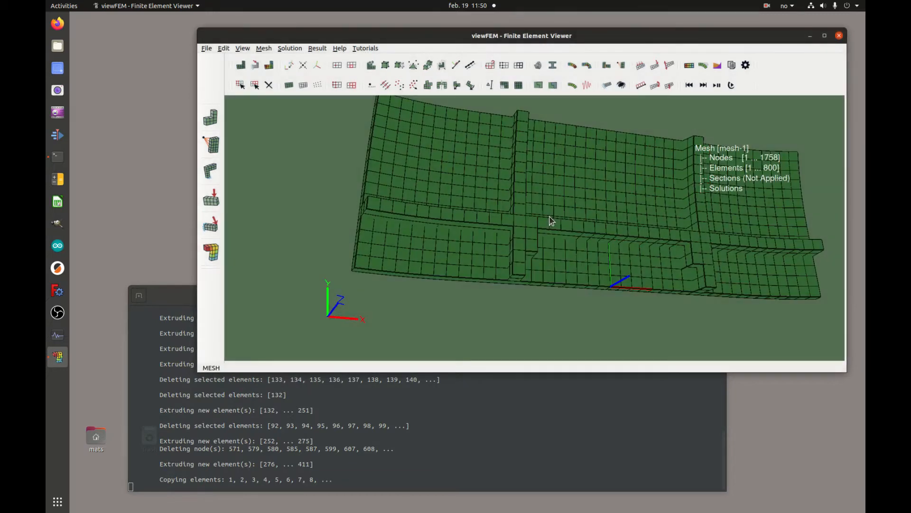
- Select all elements of the widened mesh and mirror them about plane x-z
{"action": "left_click_drag", "start_coordinate": [559, 225], "coordinate": [561, 287]}
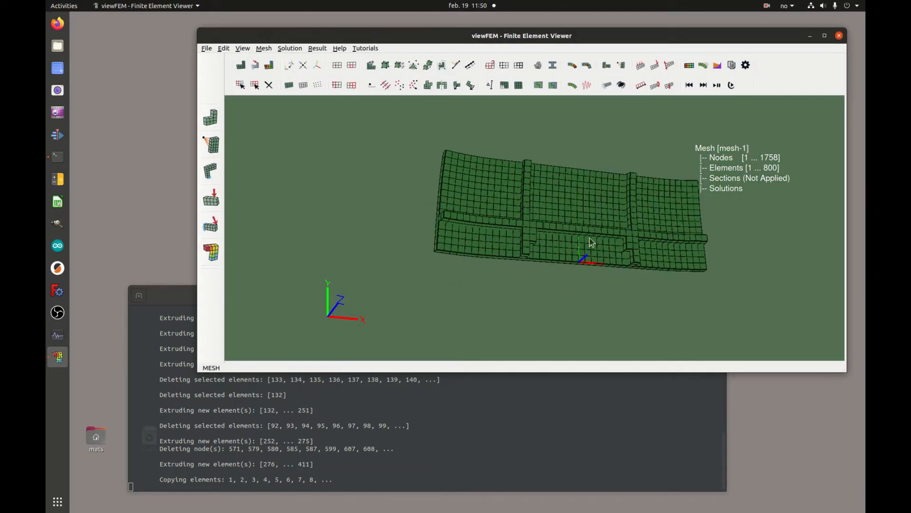
{"action": "left_click_drag", "start_coordinate": [589, 237], "coordinate": [566, 234]}
{"action": "left_click_drag", "start_coordinate": [437, 158], "coordinate": [766, 290]}
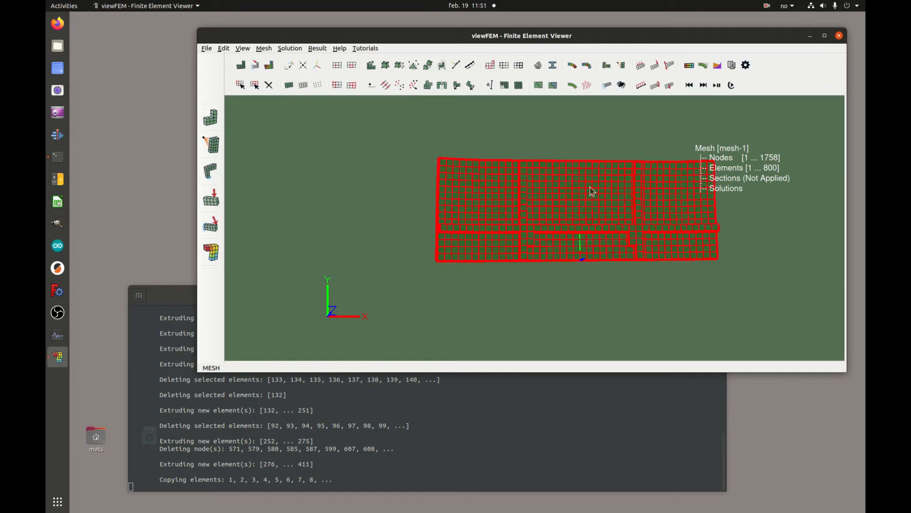
{"action": "left_click", "coordinate": [443, 87]}
{"action": "left_click_drag", "start_coordinate": [490, 208], "coordinate": [508, 206]}
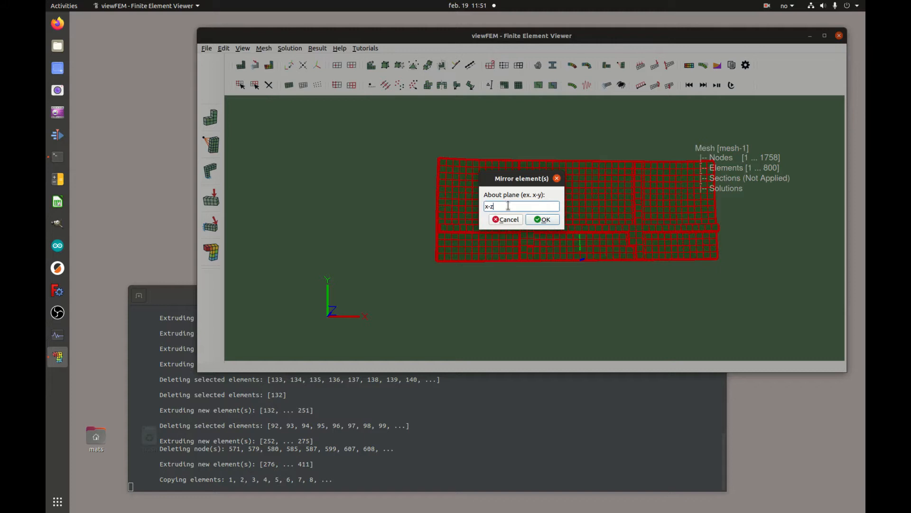
{"action": "left_click", "coordinate": [546, 219]}
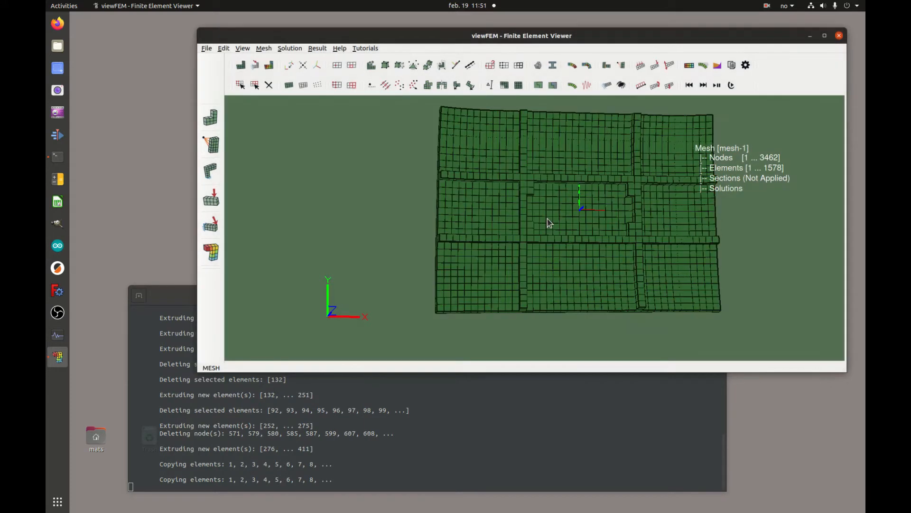
- Show the mesh as wireframe and fuse the nodes along the horizontal and vertical mirror lines with tolerance 0.1
{"action": "key", "text": "r"}
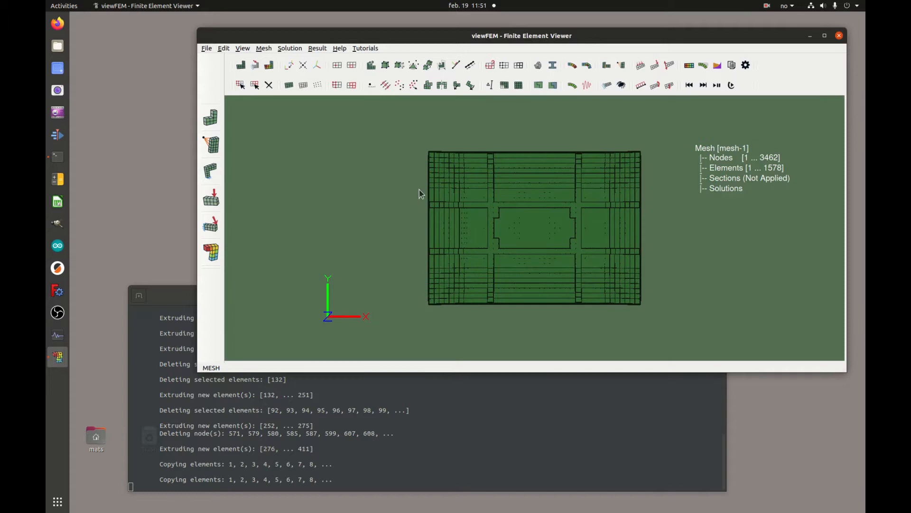
{"action": "left_click", "coordinate": [245, 88]}
{"action": "left_click", "coordinate": [304, 85]}
{"action": "scroll", "coordinate": [546, 257], "scroll_direction": "up", "scroll_amount": 5}
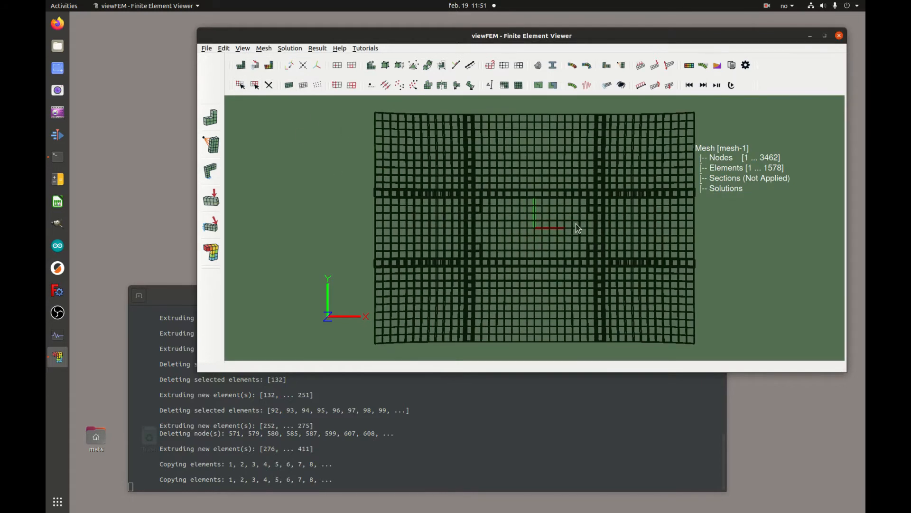
{"action": "left_click_drag", "start_coordinate": [370, 225], "coordinate": [707, 230]}
{"action": "left_click_drag", "start_coordinate": [535, 115], "coordinate": [533, 350]}
{"action": "left_click", "coordinate": [386, 86]}
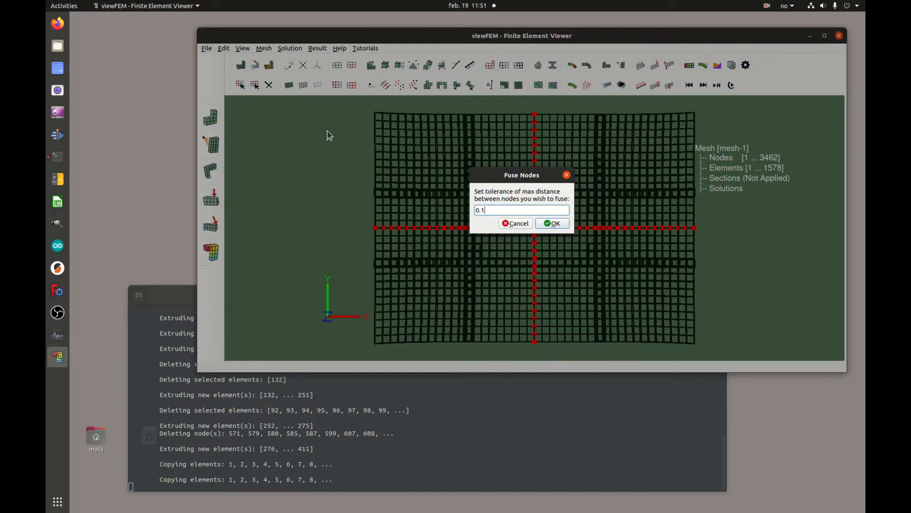
{"action": "left_click", "coordinate": [553, 223]}
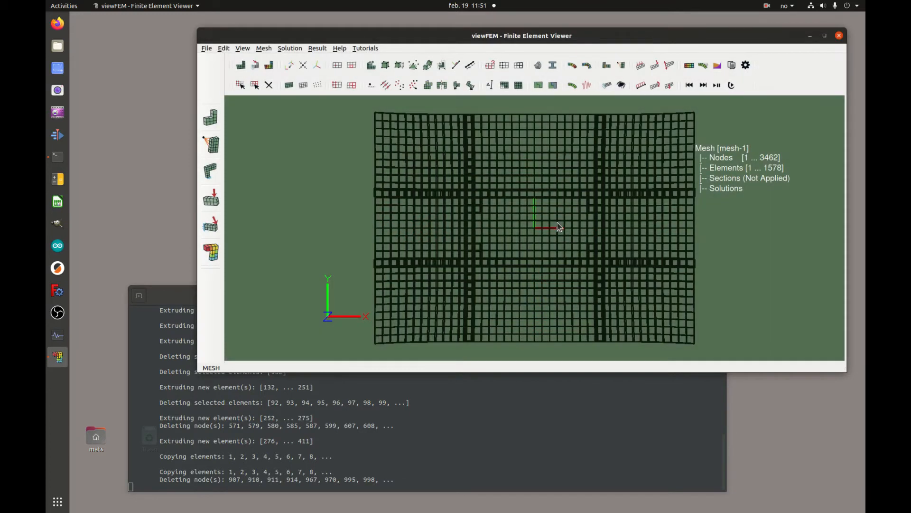
- Show the complete mesh shaded and inspect its curved outer surface and ribs from several angles
{"action": "left_click_drag", "start_coordinate": [625, 184], "coordinate": [450, 110]}
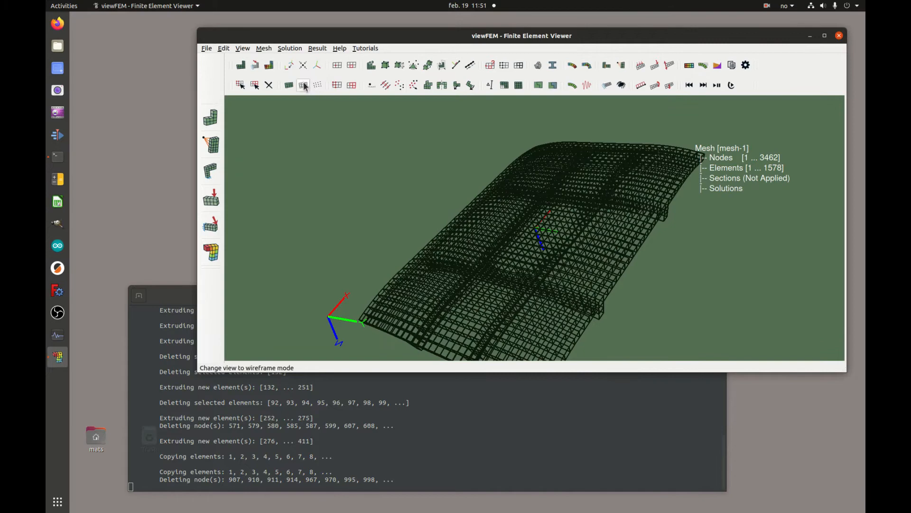
{"action": "left_click", "coordinate": [288, 85]}
{"action": "mouse_move", "coordinate": [346, 132]}
{"action": "left_mouse_down"}
{"action": "mouse_move", "coordinate": [610, 242]}
{"action": "mouse_move", "coordinate": [599, 209]}
{"action": "mouse_move", "coordinate": [588, 216]}
{"action": "mouse_move", "coordinate": [575, 163]}
{"action": "mouse_move", "coordinate": [579, 217]}
{"action": "mouse_move", "coordinate": [600, 228]}
{"action": "mouse_move", "coordinate": [588, 220]}
{"action": "mouse_move", "coordinate": [569, 165]}
{"action": "mouse_move", "coordinate": [575, 179]}
{"action": "mouse_move", "coordinate": [578, 169]}
{"action": "mouse_move", "coordinate": [567, 173]}
{"action": "mouse_move", "coordinate": [574, 225]}
{"action": "left_mouse_up"}
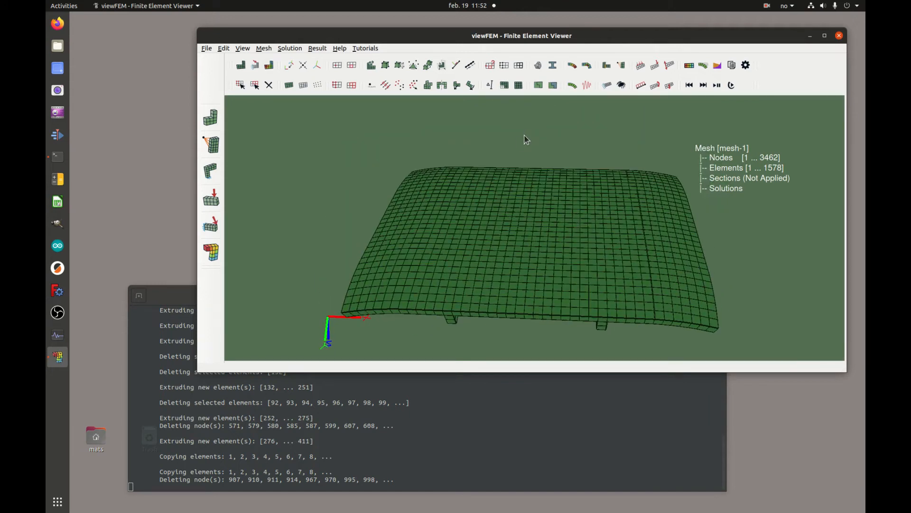
{"action": "left_click_drag", "start_coordinate": [549, 138], "coordinate": [571, 141]}
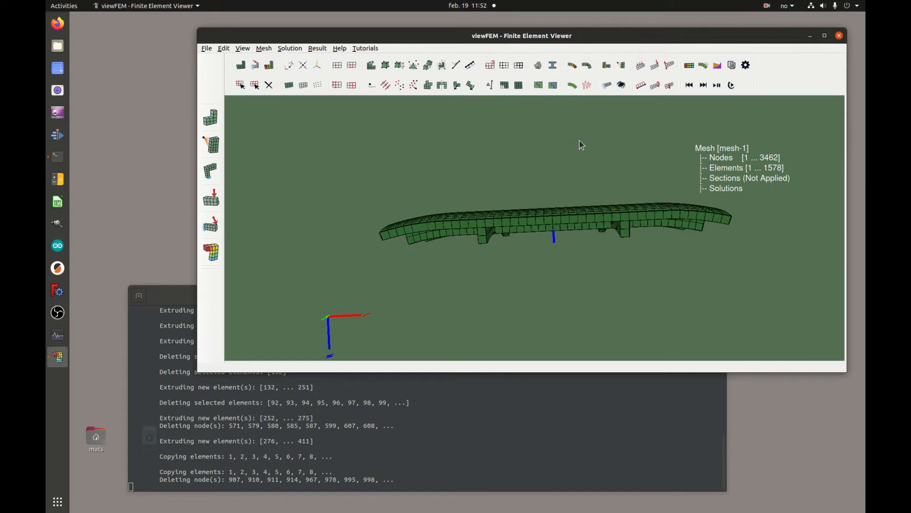
- Select a 5 by 5 patch of nodes on the outer surface only, near a plate corner, and create nodeset 1 from them
{"action": "left_click_drag", "start_coordinate": [524, 266], "coordinate": [603, 230]}
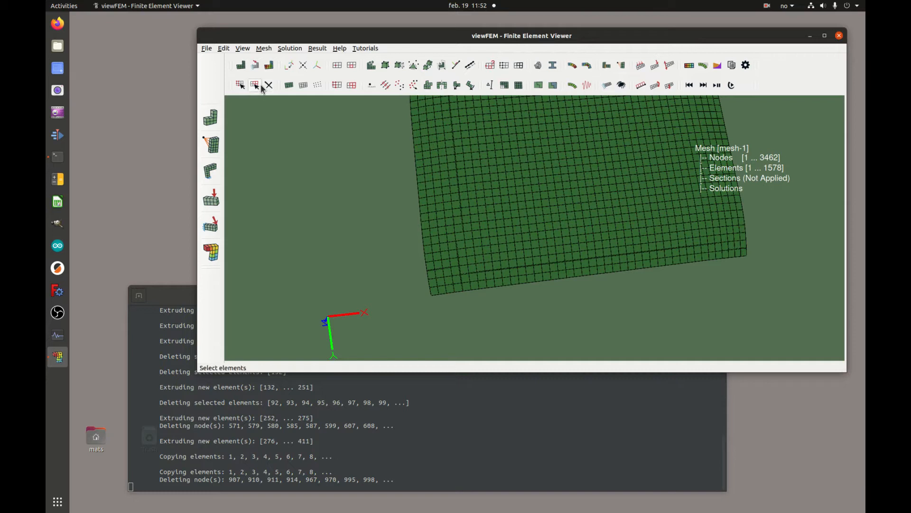
{"action": "left_click_drag", "start_coordinate": [421, 245], "coordinate": [477, 252]}
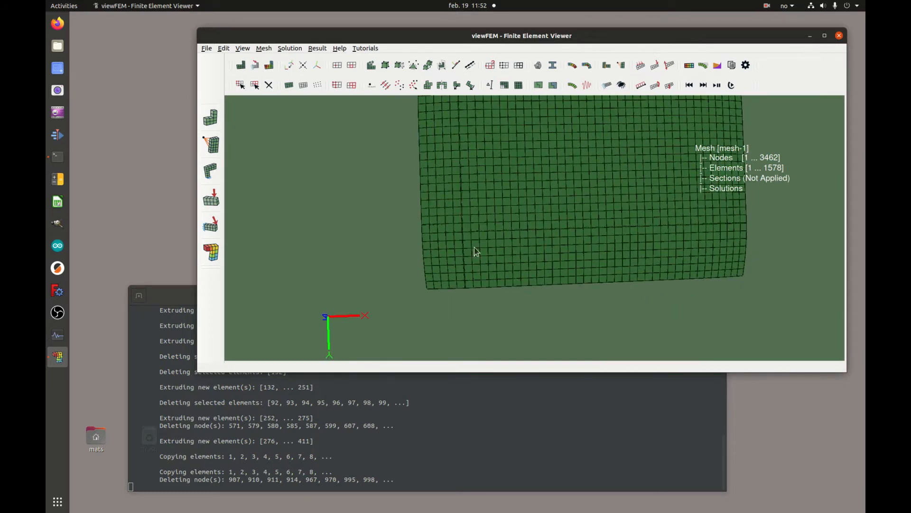
{"action": "left_click_drag", "start_coordinate": [455, 219], "coordinate": [492, 261]}
{"action": "left_click_drag", "start_coordinate": [568, 279], "coordinate": [565, 234]}
{"action": "left_click_drag", "start_coordinate": [332, 138], "coordinate": [549, 179]}
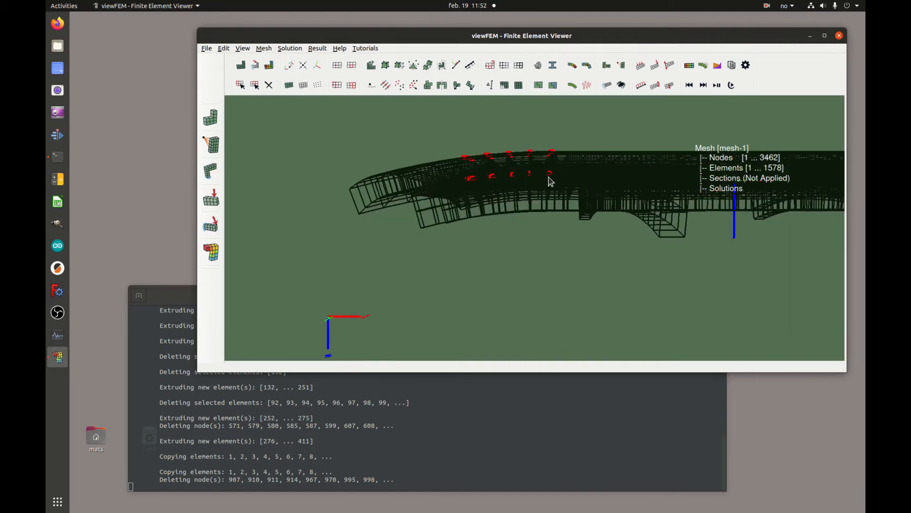
{"action": "mouse_move", "coordinate": [449, 206]}
{"action": "left_mouse_down"}
{"action": "mouse_move", "coordinate": [571, 172]}
{"action": "mouse_move", "coordinate": [566, 182]}
{"action": "left_mouse_up"}
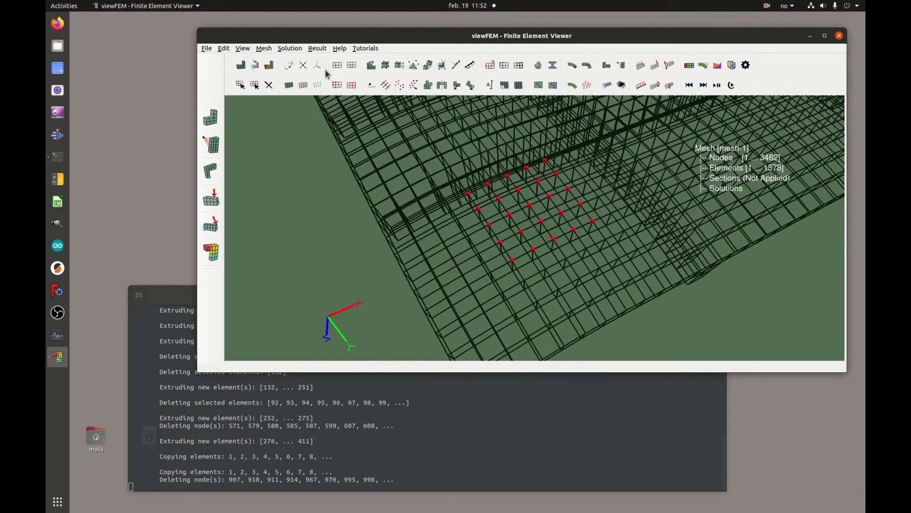
{"action": "left_click", "coordinate": [289, 86]}
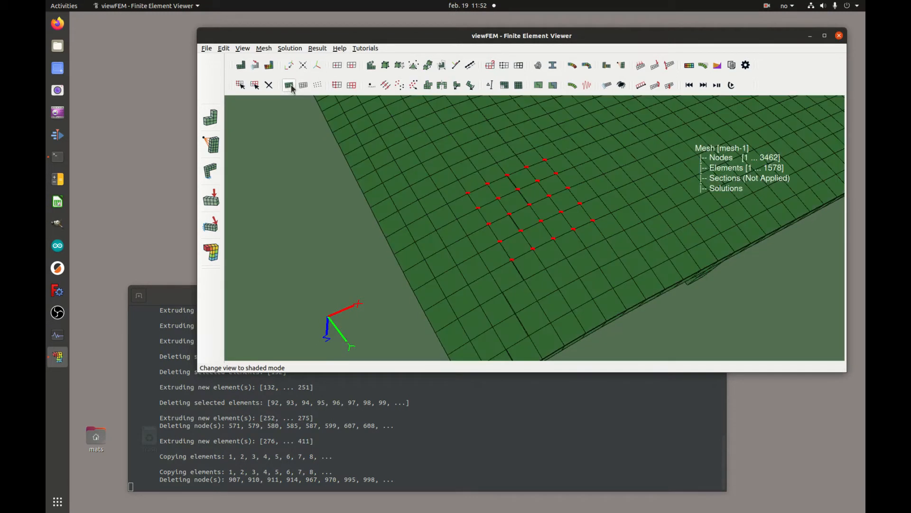
{"action": "left_click", "coordinate": [504, 65]}
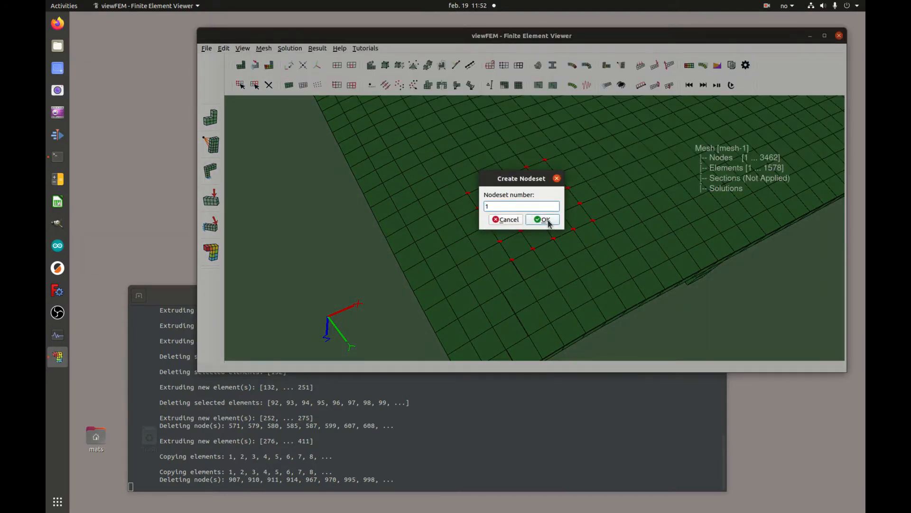
{"action": "left_click", "coordinate": [544, 221]}
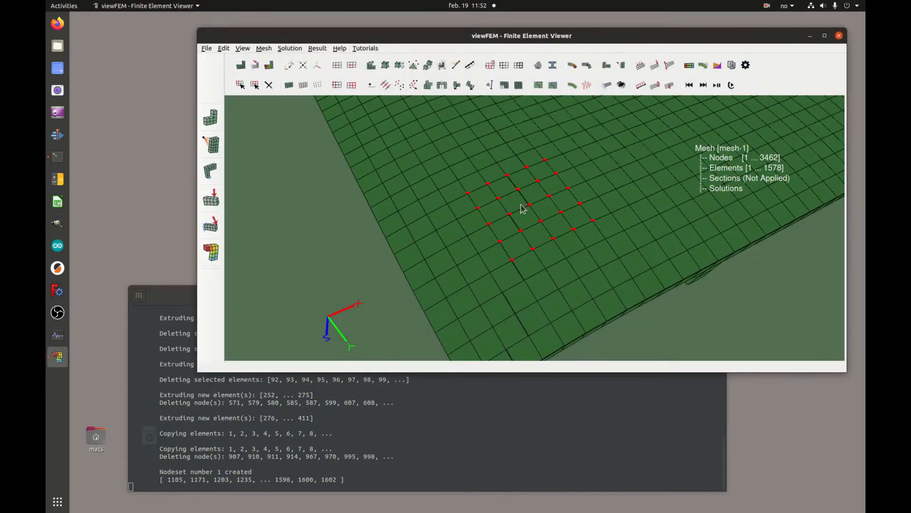
- Copy the selected patch of nodes with offset vector 0,0,-1
{"action": "left_click", "coordinate": [401, 85]}
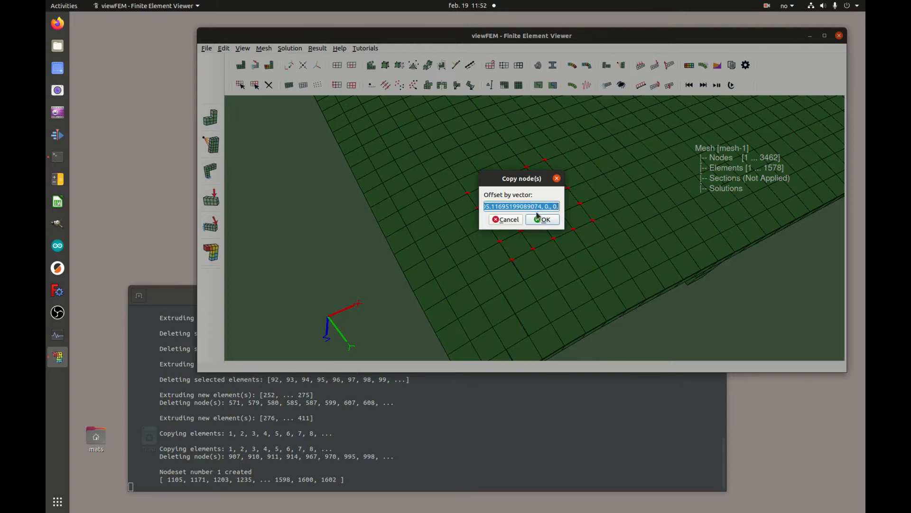
{"action": "type", "text": "0,0,-1"}
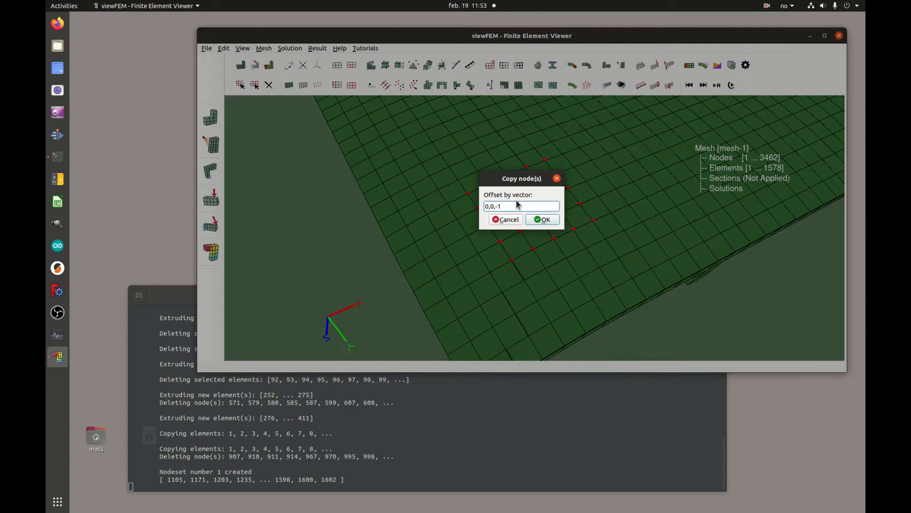
{"action": "left_click", "coordinate": [539, 219]}
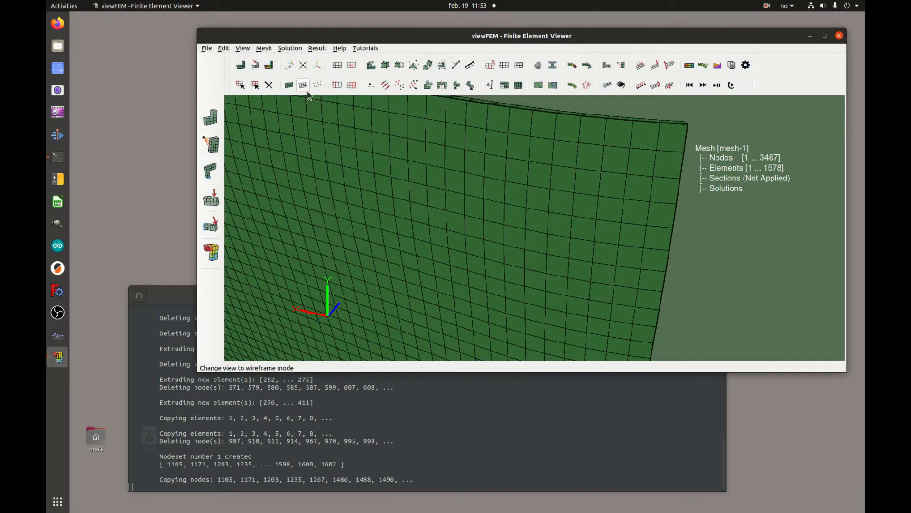
- Select the 5 by 5 patch of copied nodes floating above the outer surface and create nodeset 2 from them
{"action": "left_click", "coordinate": [318, 86]}
{"action": "left_click_drag", "start_coordinate": [596, 268], "coordinate": [465, 158]}
{"action": "left_click_drag", "start_coordinate": [463, 115], "coordinate": [583, 171]}
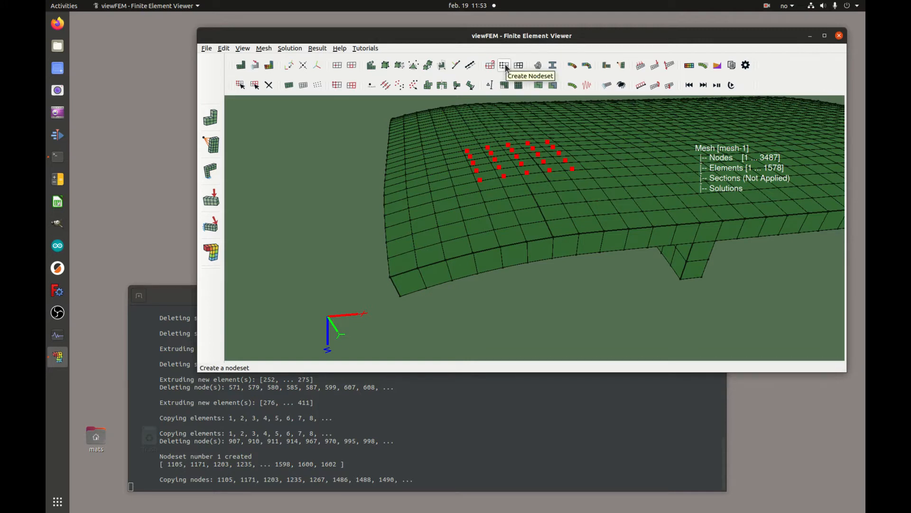
{"action": "left_click", "coordinate": [504, 65]}
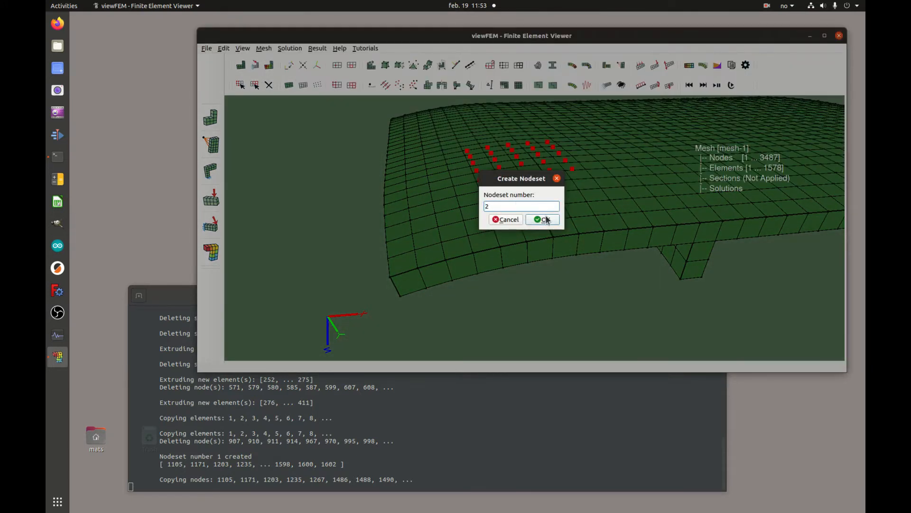
{"action": "left_click", "coordinate": [543, 219]}
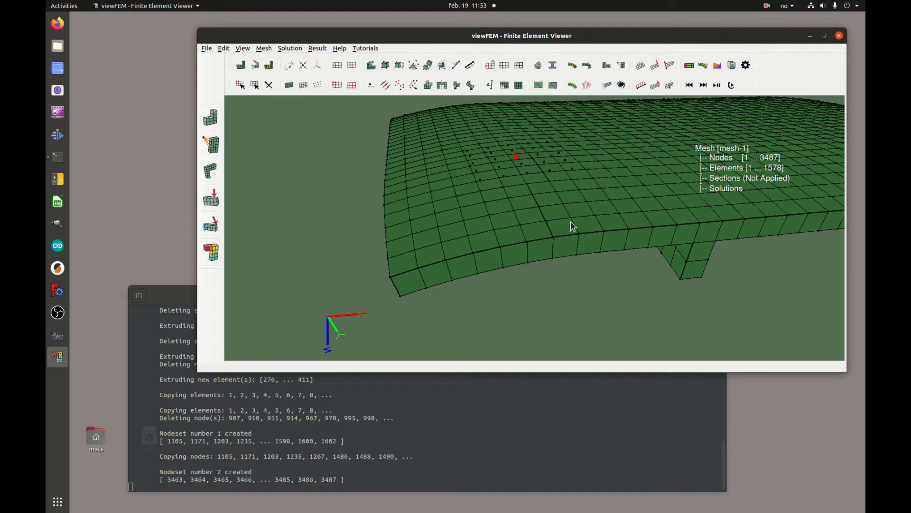
- Show the mesh as wireframe and copy the centre node of the copied patch with offset vector 0,0,-1
{"action": "left_click_drag", "start_coordinate": [572, 226], "coordinate": [581, 206]}
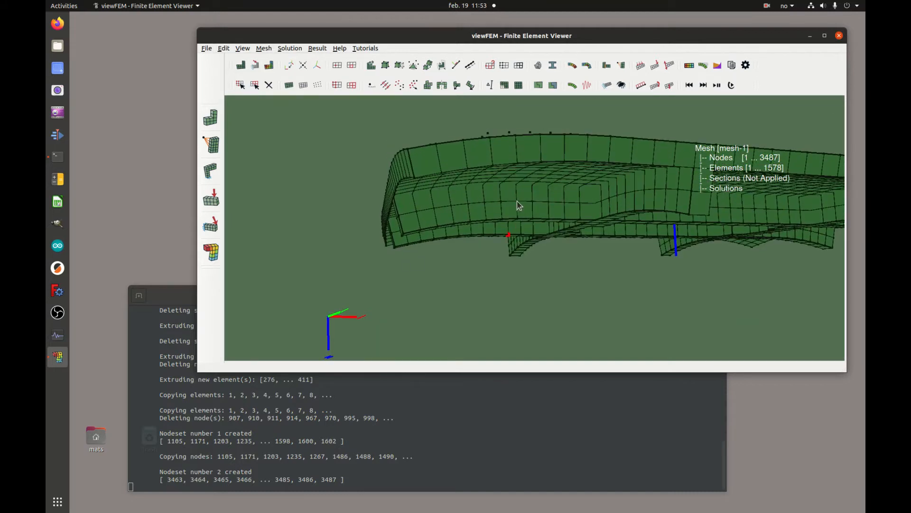
{"action": "left_click", "coordinate": [304, 86]}
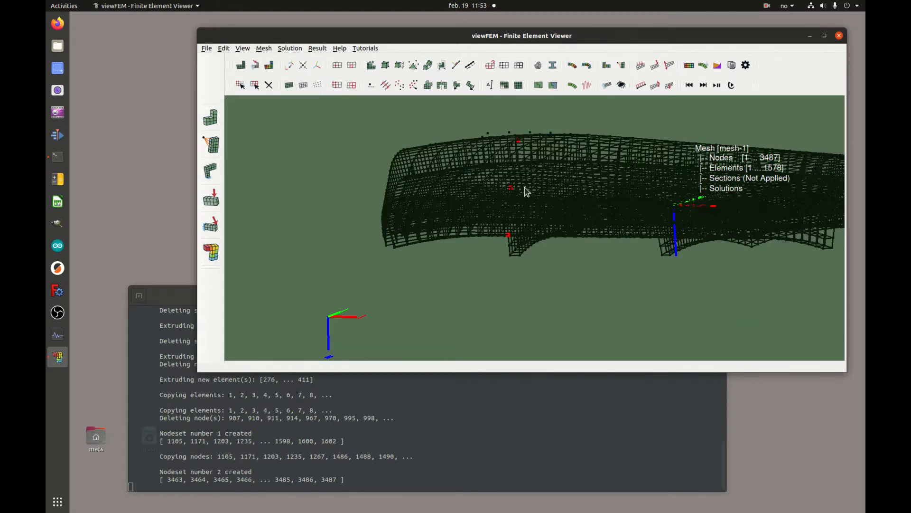
{"action": "left_click_drag", "start_coordinate": [599, 236], "coordinate": [616, 240]}
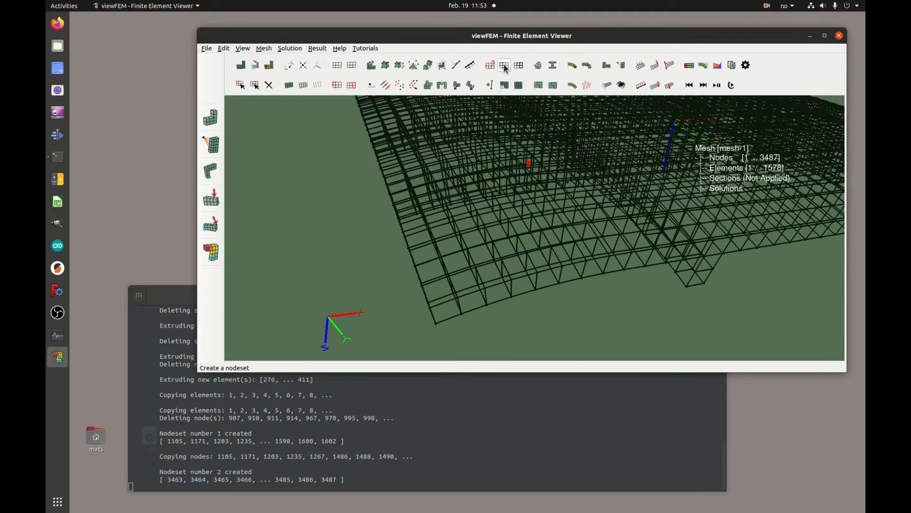
{"action": "left_click", "coordinate": [401, 85]}
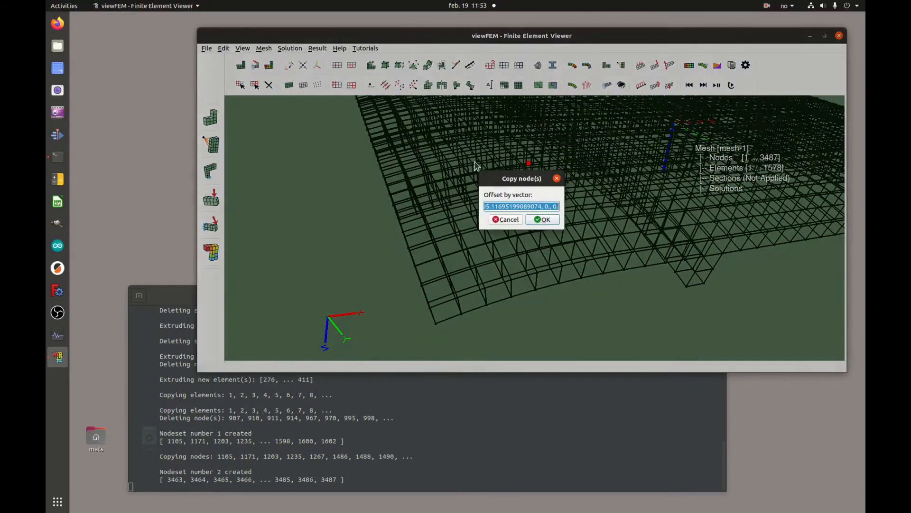
{"action": "type", "text": "0,0,-1"}
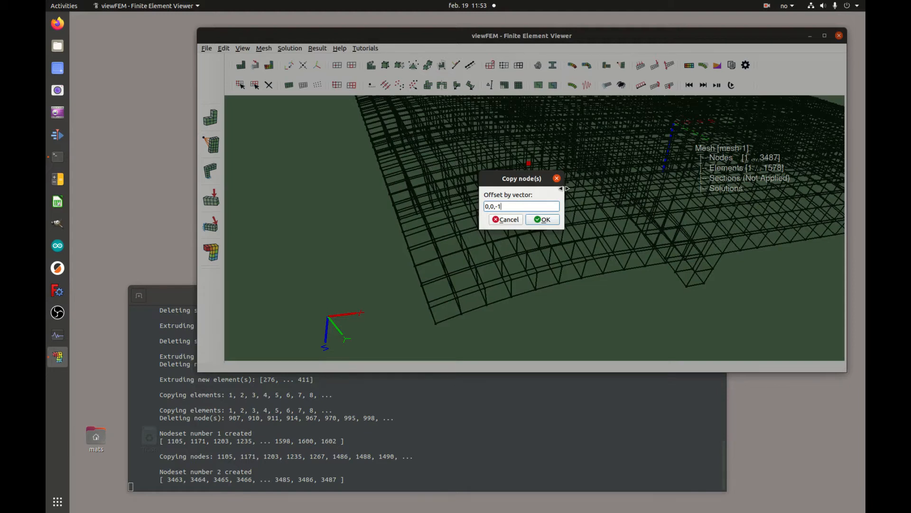
{"action": "left_click", "coordinate": [542, 219]}
- Select the single copied node above the centre of the floating patch and create nodeset 3 from it
{"action": "left_click_drag", "start_coordinate": [545, 223], "coordinate": [623, 267]}
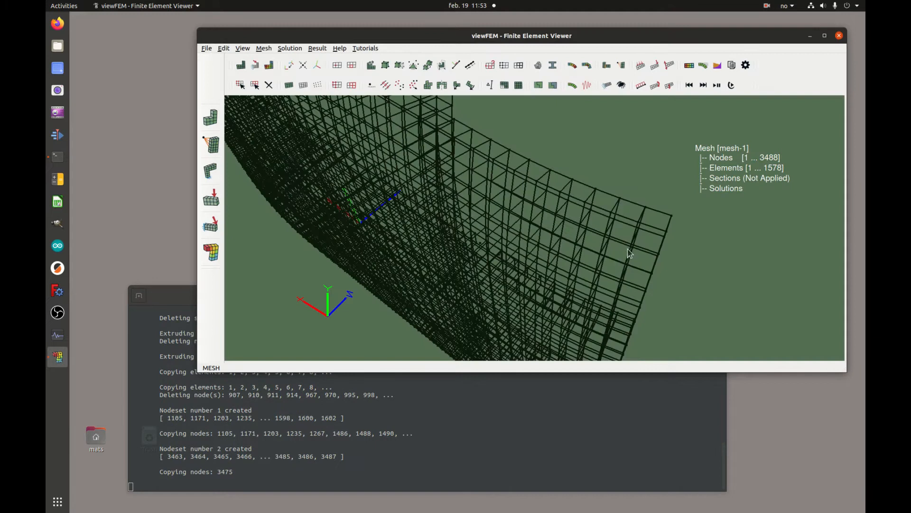
{"action": "key", "text": "r"}
{"action": "mouse_move", "coordinate": [597, 216]}
{"action": "left_mouse_down"}
{"action": "mouse_move", "coordinate": [618, 220]}
{"action": "mouse_move", "coordinate": [608, 229]}
{"action": "left_mouse_up"}
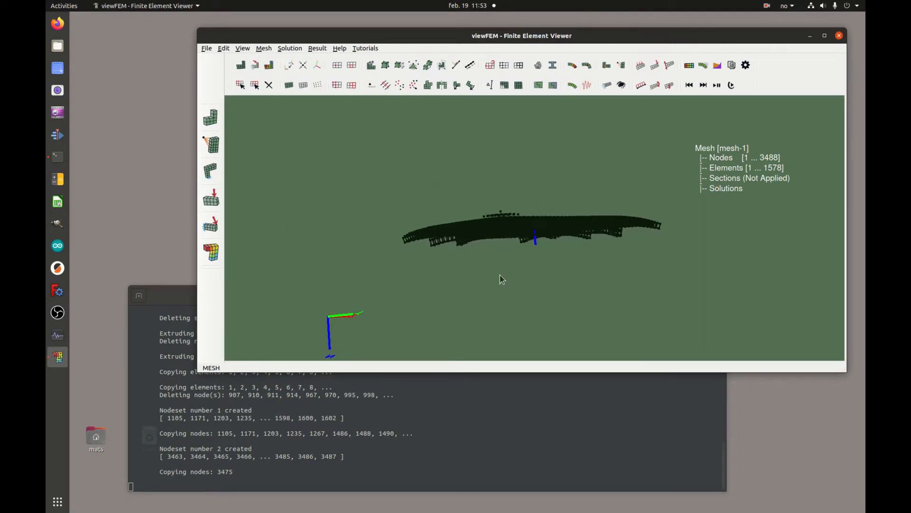
{"action": "left_click_drag", "start_coordinate": [501, 275], "coordinate": [478, 122]}
{"action": "mouse_move", "coordinate": [498, 159]}
{"action": "left_mouse_down"}
{"action": "mouse_move", "coordinate": [527, 170]}
{"action": "mouse_move", "coordinate": [539, 192]}
{"action": "mouse_move", "coordinate": [500, 148]}
{"action": "left_mouse_up"}
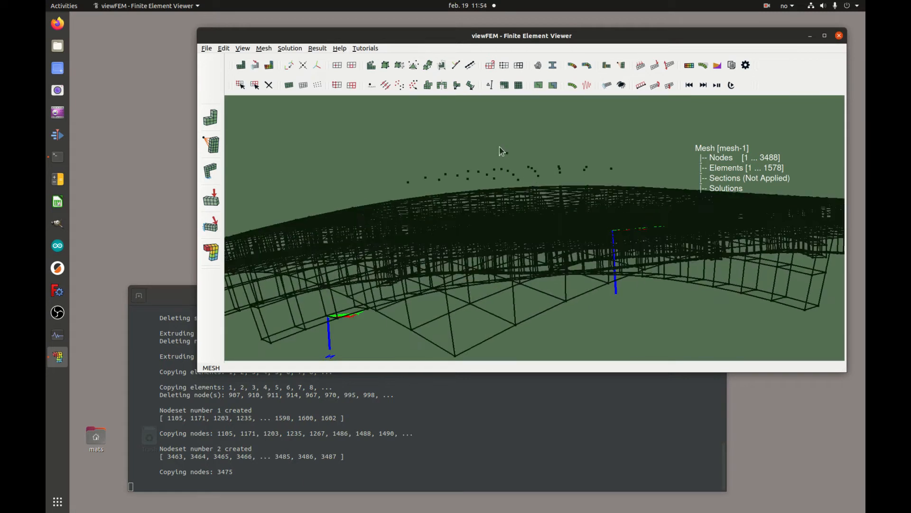
{"action": "left_click", "coordinate": [504, 65]}
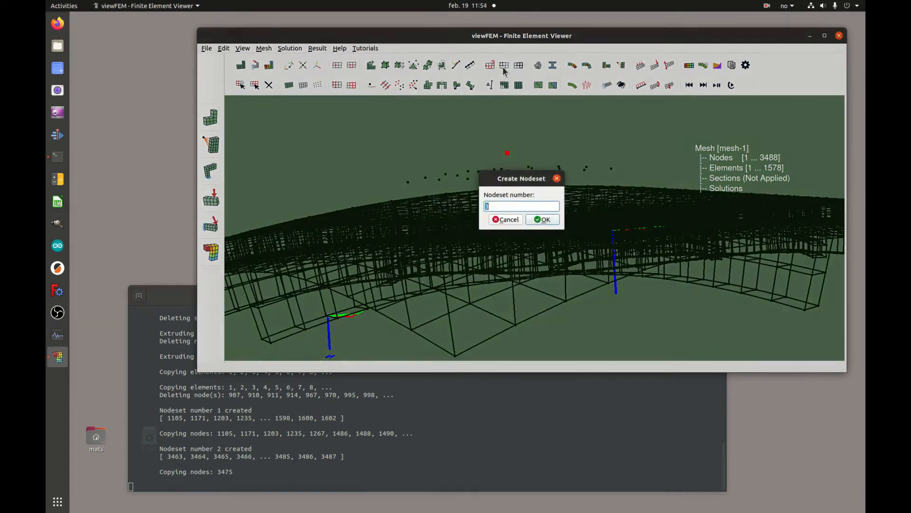
{"action": "left_click", "coordinate": [518, 207]}
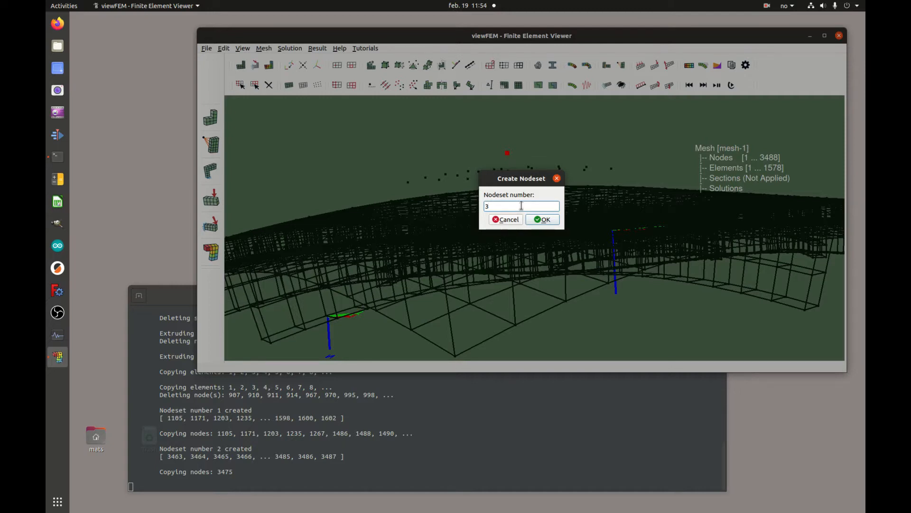
{"action": "left_click", "coordinate": [545, 220]}
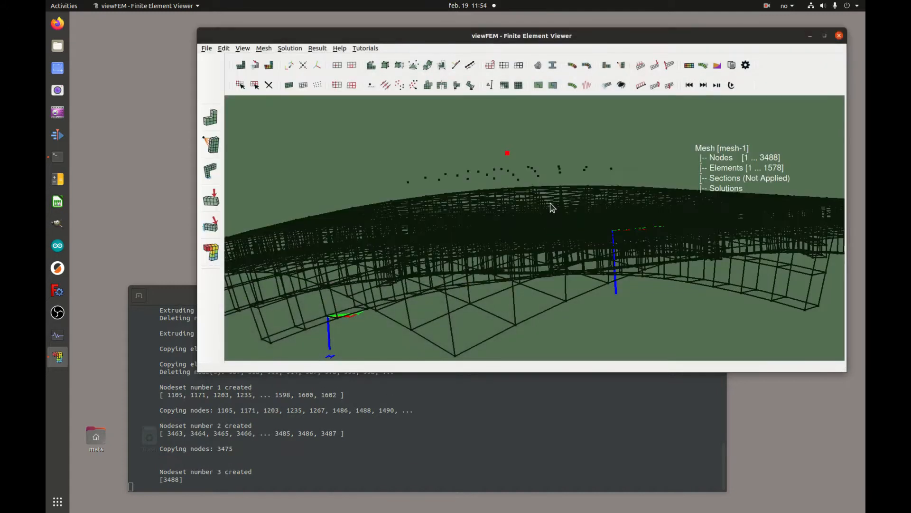
- Copy the nodeset 3 node with offset vector 0,0,-1 and measure the distance between the node and its copy
{"action": "left_click", "coordinate": [399, 86]}
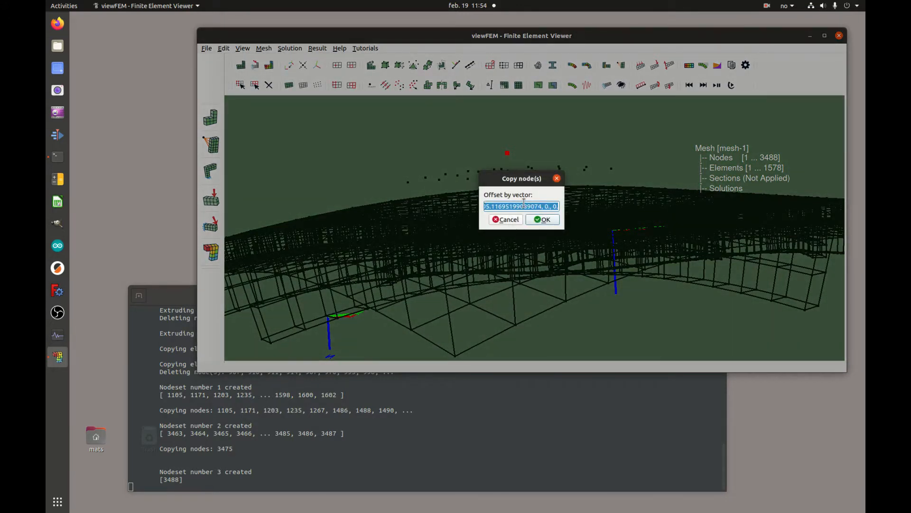
{"action": "type", "text": "0,0,-1"}
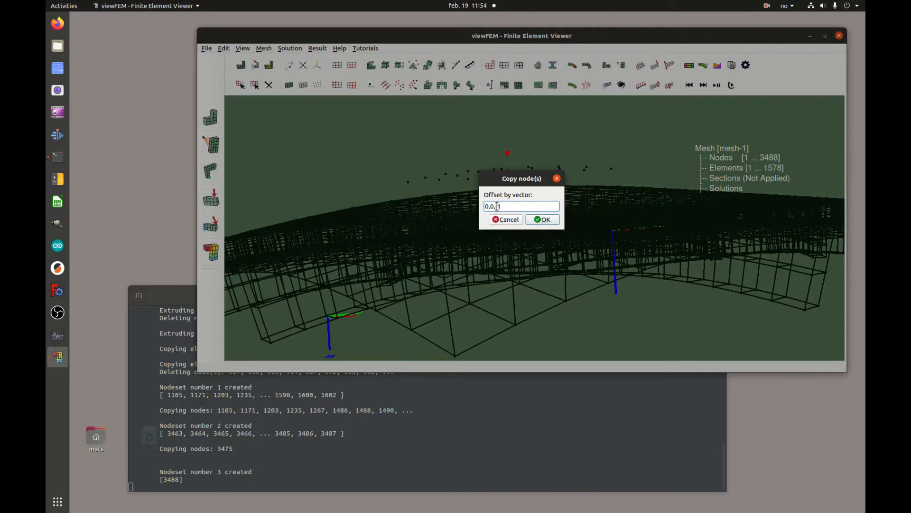
{"action": "left_click", "coordinate": [548, 220]}
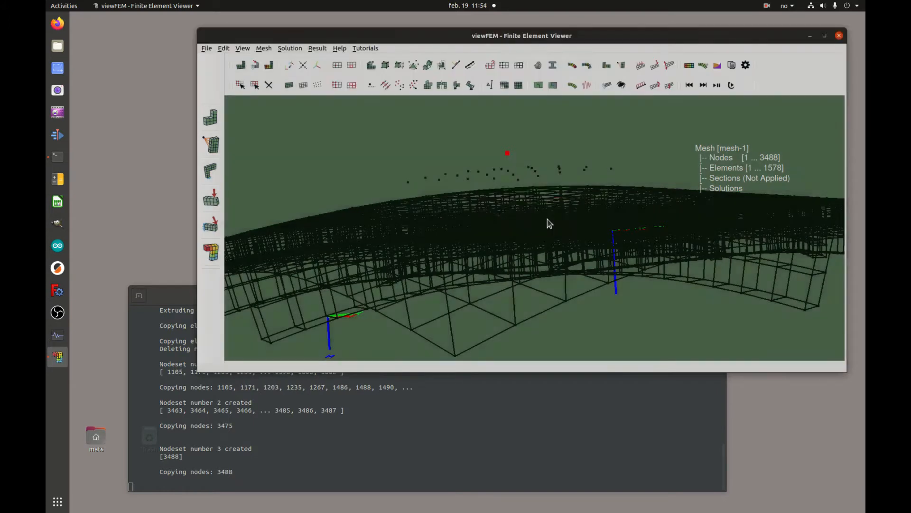
{"action": "left_click_drag", "start_coordinate": [471, 261], "coordinate": [470, 261]}
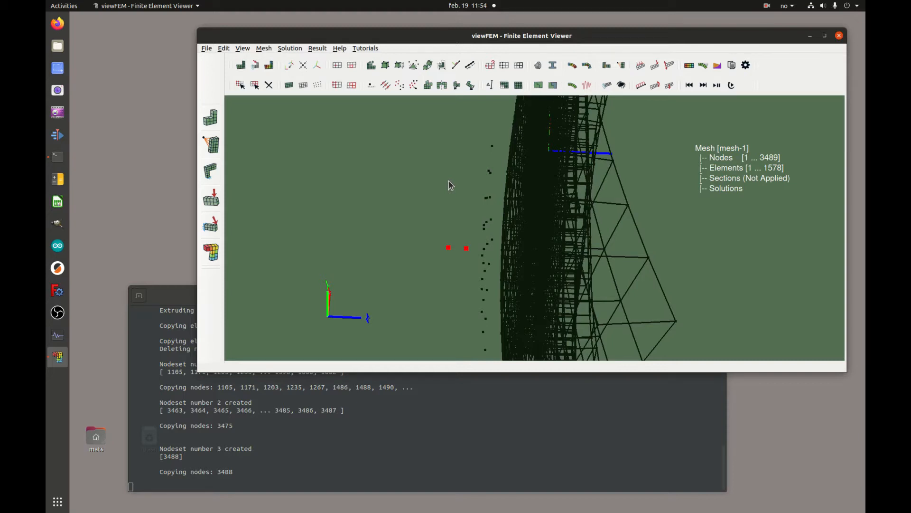
{"action": "left_click", "coordinate": [490, 87]}
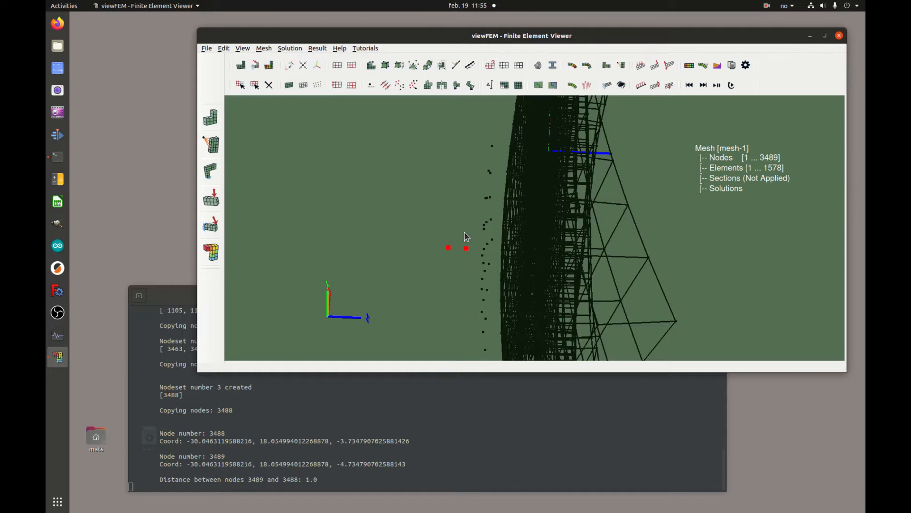
- Select the lower of the two single nodes above the patch and create a spider from it to nodeset 2
{"action": "left_click_drag", "start_coordinate": [521, 248], "coordinate": [558, 211]}
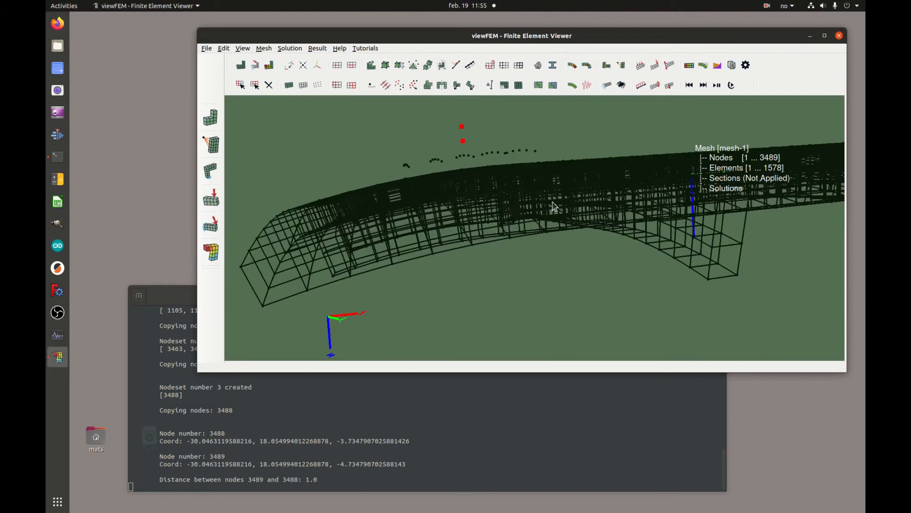
{"action": "left_click", "coordinate": [502, 132]}
{"action": "left_click", "coordinate": [622, 88]}
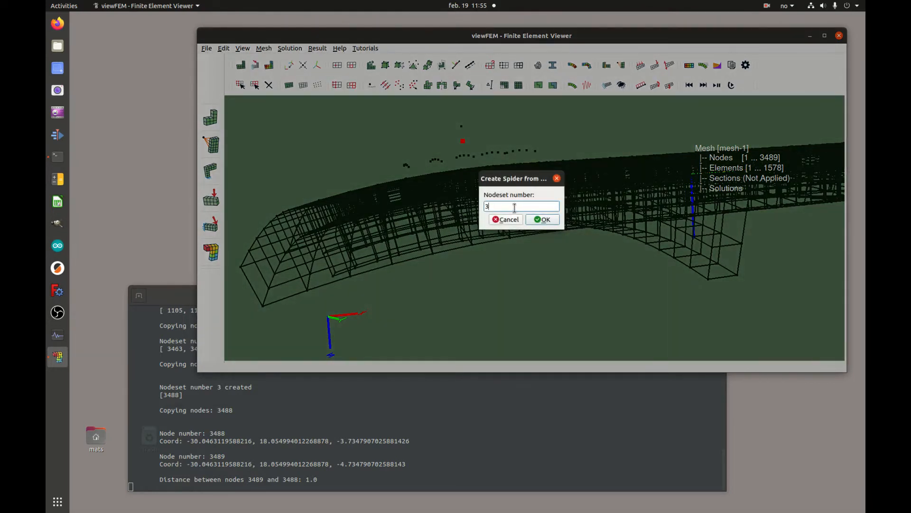
{"action": "double_click", "coordinate": [488, 206]}
{"action": "left_click_drag", "start_coordinate": [565, 192], "coordinate": [628, 192]}
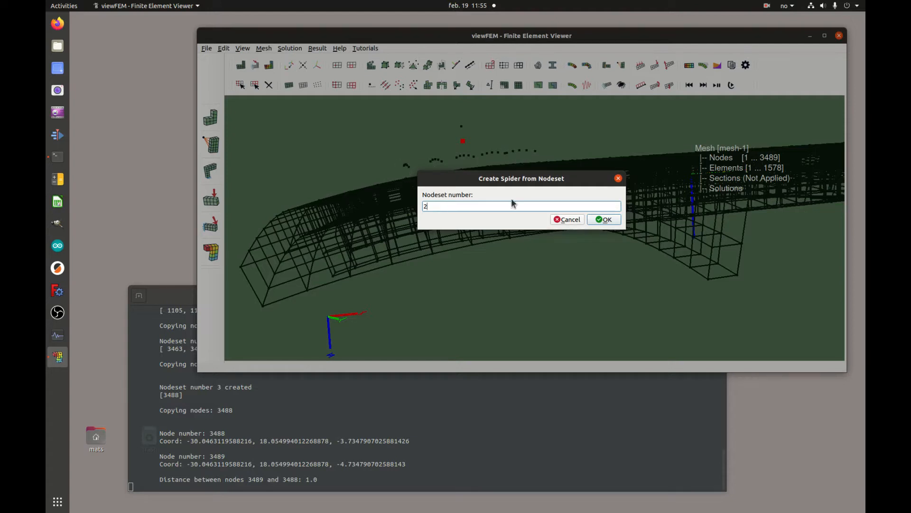
{"action": "left_click", "coordinate": [608, 221]}
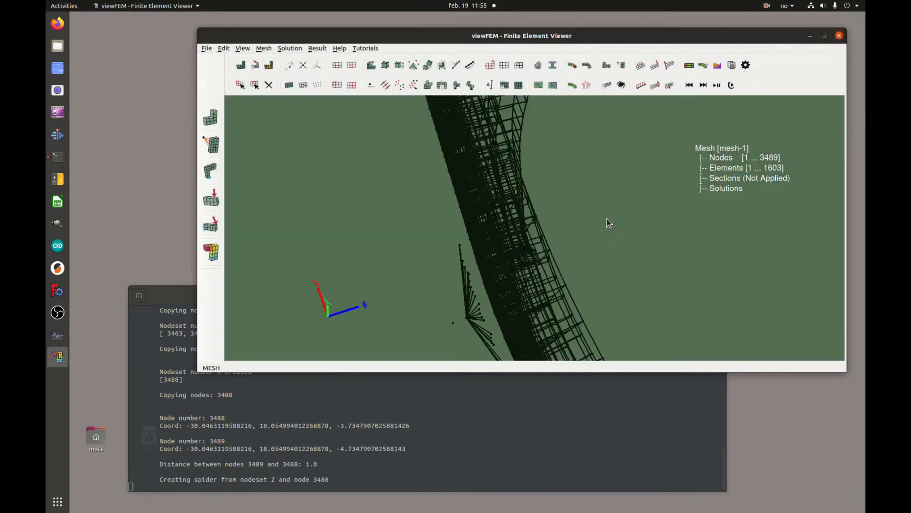
- Show the mesh shaded and inspect the spider and its centre node above the curved outer surface
{"action": "key", "text": "r"}
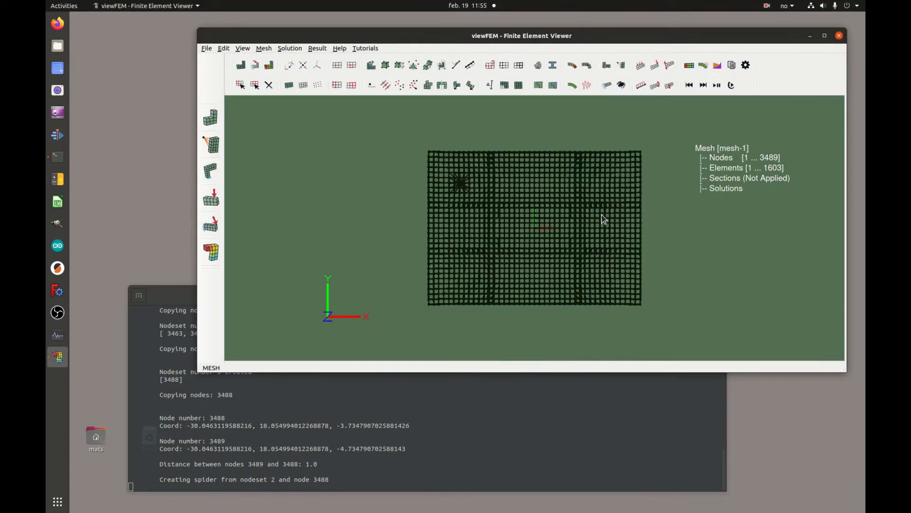
{"action": "mouse_move", "coordinate": [607, 189]}
{"action": "left_mouse_down"}
{"action": "mouse_move", "coordinate": [607, 223]}
{"action": "mouse_move", "coordinate": [576, 248]}
{"action": "mouse_move", "coordinate": [472, 116]}
{"action": "mouse_move", "coordinate": [565, 154]}
{"action": "mouse_move", "coordinate": [596, 236]}
{"action": "mouse_move", "coordinate": [594, 156]}
{"action": "mouse_move", "coordinate": [568, 216]}
{"action": "mouse_move", "coordinate": [611, 193]}
{"action": "mouse_move", "coordinate": [590, 185]}
{"action": "left_mouse_up"}
{"action": "left_click", "coordinate": [504, 131]}
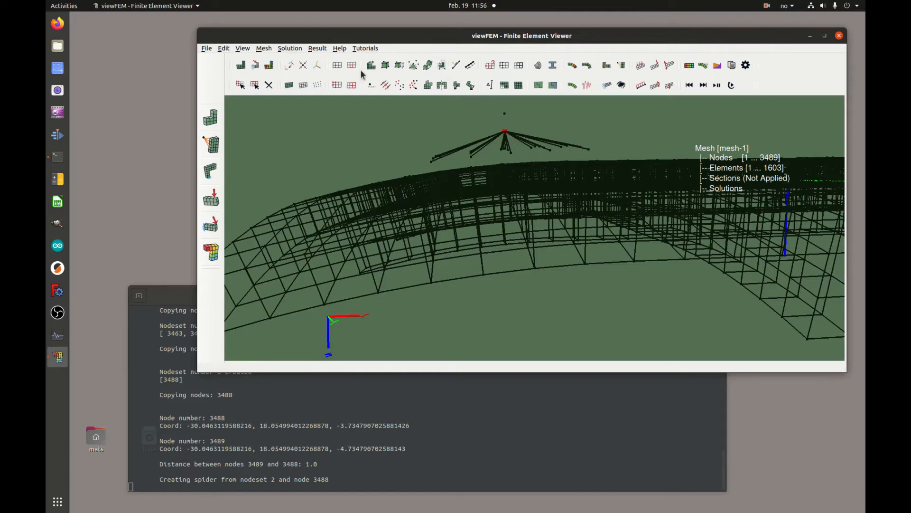
{"action": "left_click", "coordinate": [291, 86]}
{"action": "left_click_drag", "start_coordinate": [654, 173], "coordinate": [615, 288]}
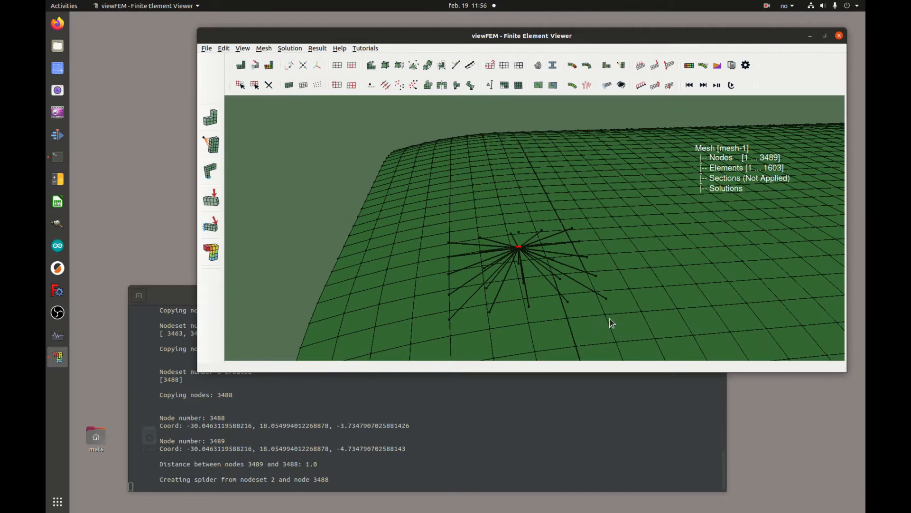
{"action": "left_click_drag", "start_coordinate": [650, 256], "coordinate": [646, 243]}
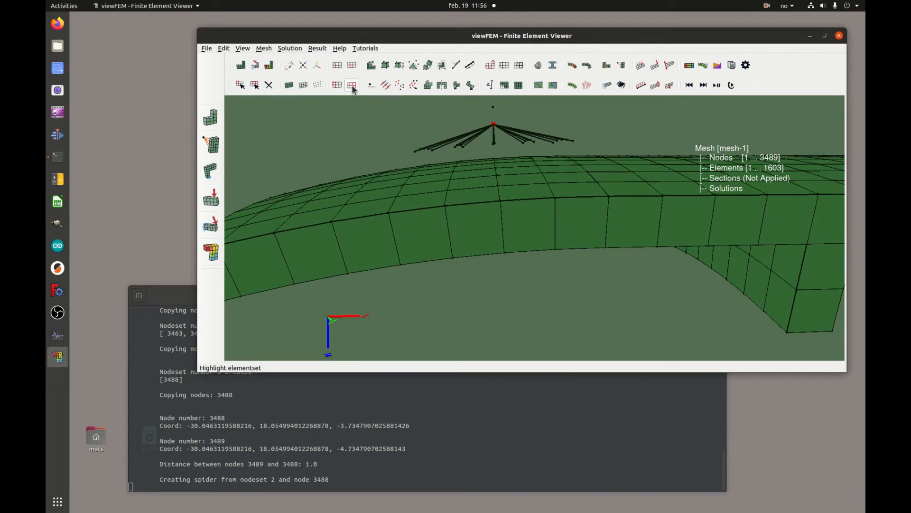
- Highlight nodeset 2 and move its nodes by 0.9 in the z-direction toward the outer surface
{"action": "left_click", "coordinate": [338, 86]}
{"action": "type", "text": "2"}
{"action": "left_click", "coordinate": [543, 220]}
{"action": "left_click_drag", "start_coordinate": [553, 188], "coordinate": [554, 207]}
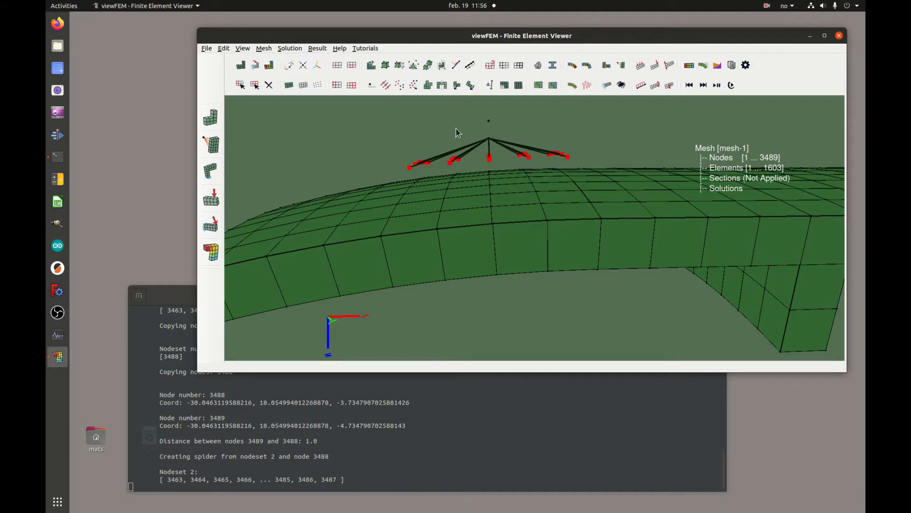
{"action": "left_click", "coordinate": [413, 86]}
{"action": "left_click", "coordinate": [470, 266]}
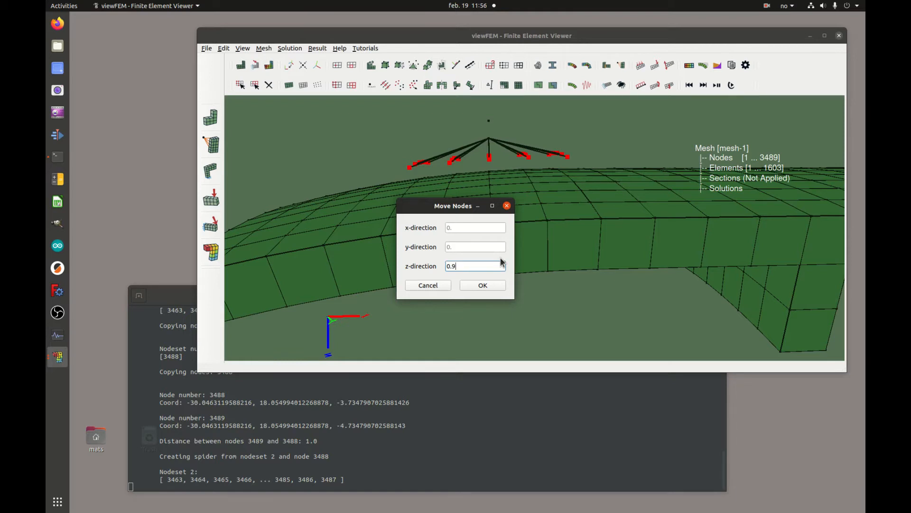
{"action": "left_click", "coordinate": [484, 283]}
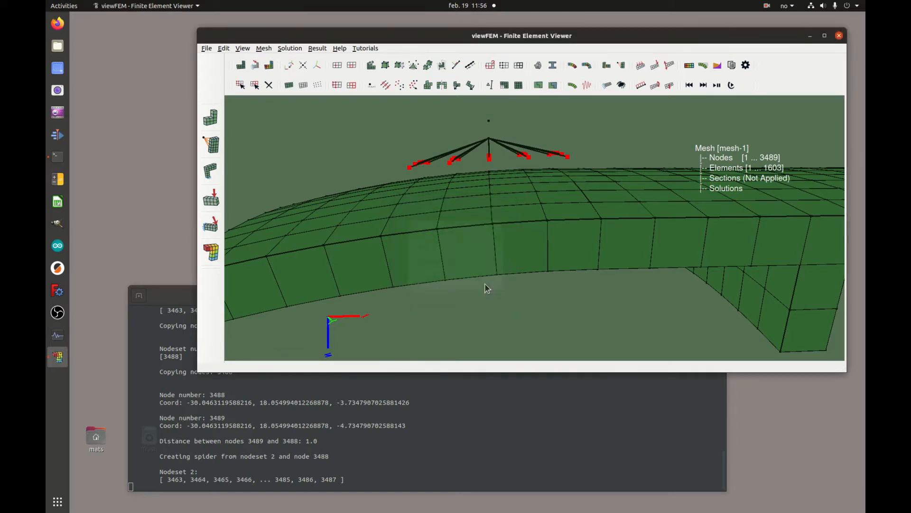
- Select the spider's centre node and the single node above it, and create a two-node element between them
{"action": "left_click_drag", "start_coordinate": [509, 272], "coordinate": [602, 229]}
{"action": "key", "text": "r"}
{"action": "left_click_drag", "start_coordinate": [606, 166], "coordinate": [600, 214]}
{"action": "left_click_drag", "start_coordinate": [478, 277], "coordinate": [520, 301]}
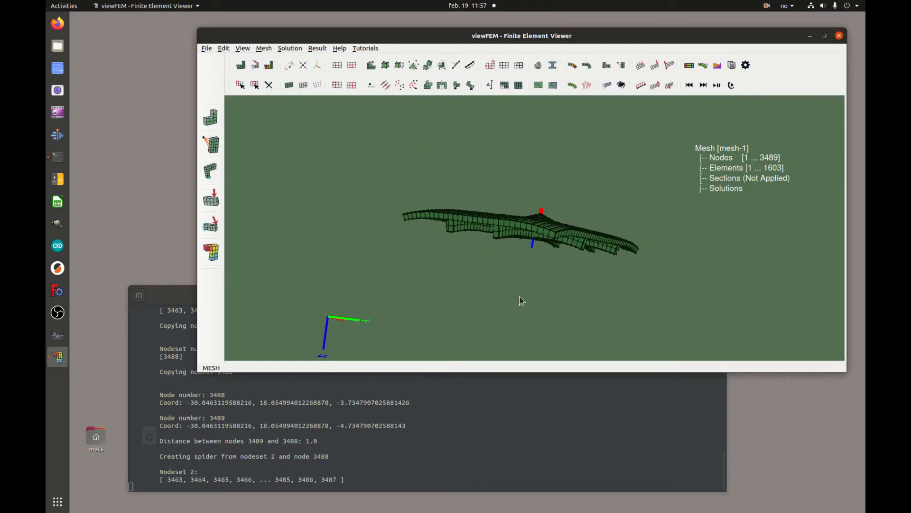
{"action": "scroll", "coordinate": [580, 138], "scroll_direction": "up", "scroll_amount": 6}
{"action": "scroll", "coordinate": [582, 141], "scroll_direction": "down", "scroll_amount": 5}
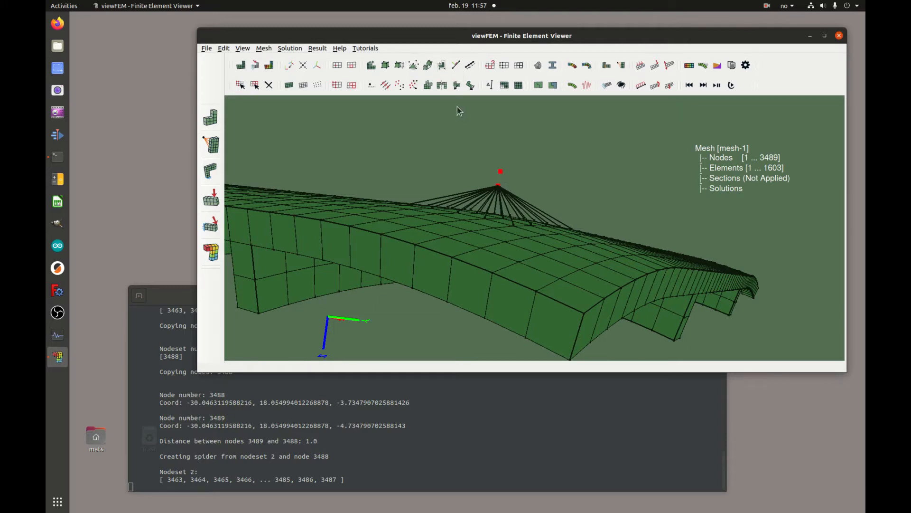
{"action": "left_click", "coordinate": [413, 70]}
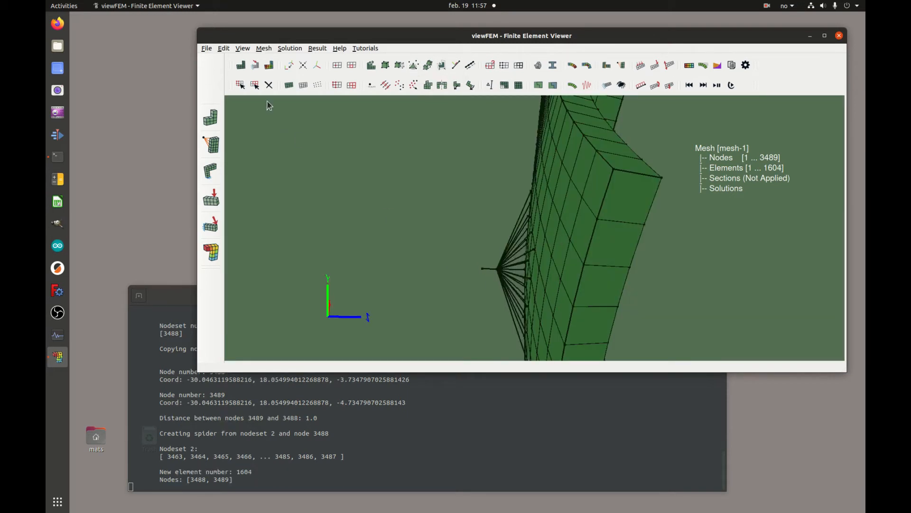
- Select the new two-node element above the spider's centre and reset the view to the whole mesh
{"action": "left_click", "coordinate": [255, 85]}
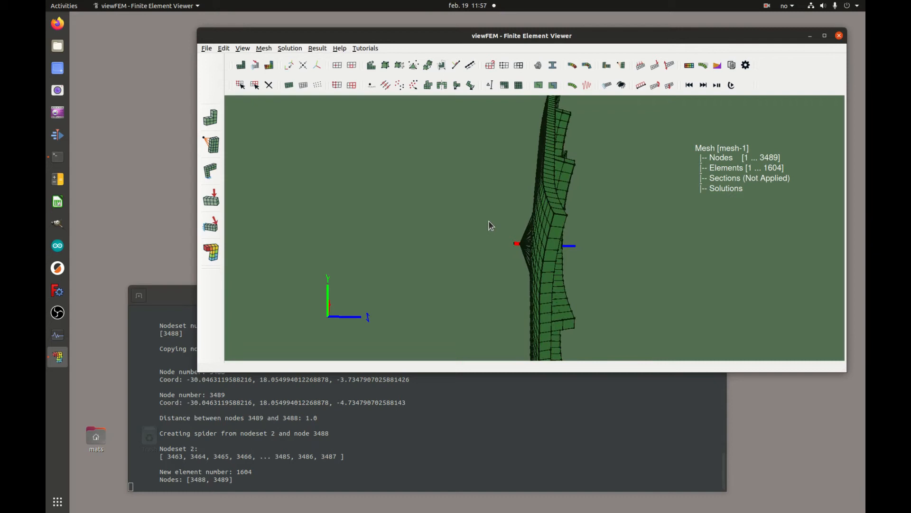
{"action": "left_click_drag", "start_coordinate": [462, 201], "coordinate": [513, 190]}
{"action": "key", "text": "r"}
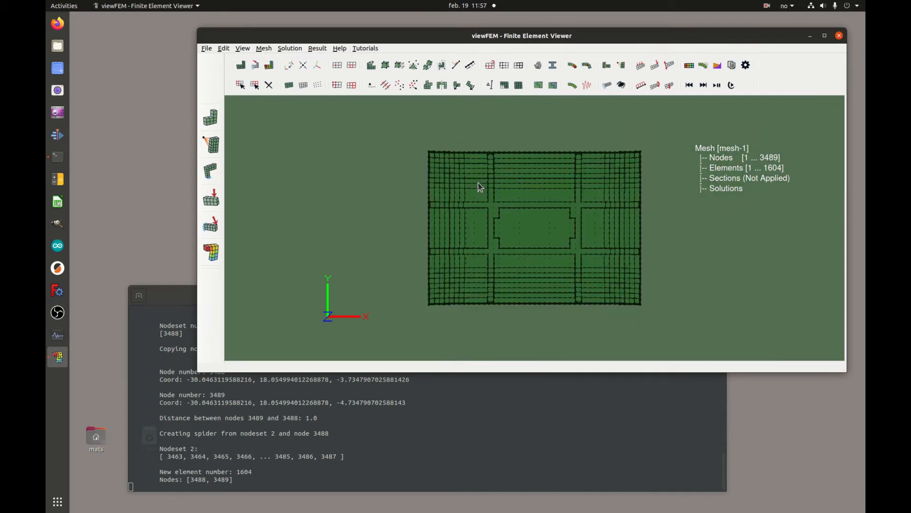
- Create elementset 2 from the selected two-node element above the spider
{"action": "left_click_drag", "start_coordinate": [560, 178], "coordinate": [580, 207]}
{"action": "scroll", "coordinate": [516, 198], "scroll_direction": "up", "scroll_amount": 4}
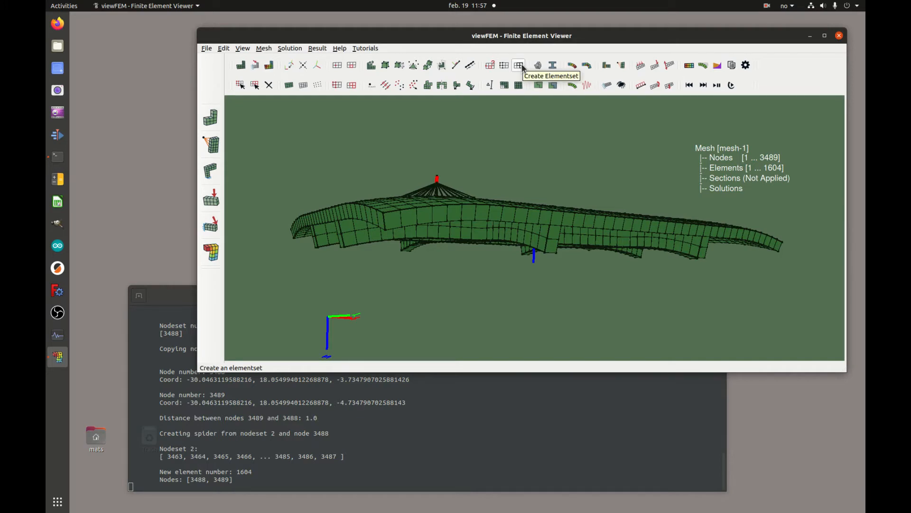
{"action": "left_click", "coordinate": [522, 67]}
{"action": "left_click", "coordinate": [509, 206]}
{"action": "double_click", "coordinate": [485, 205]}
{"action": "type", "text": "2"}
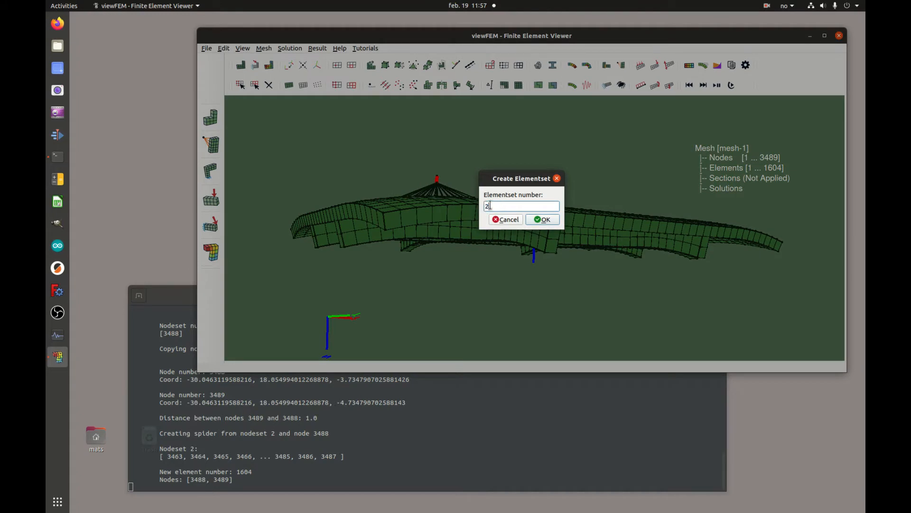
{"action": "left_click", "coordinate": [545, 219]}
- Select all the solid elements of the ribbed panel, leaving out the spider, and create elementset 1 from them
{"action": "scroll", "coordinate": [576, 194], "scroll_direction": "down", "scroll_amount": 2}
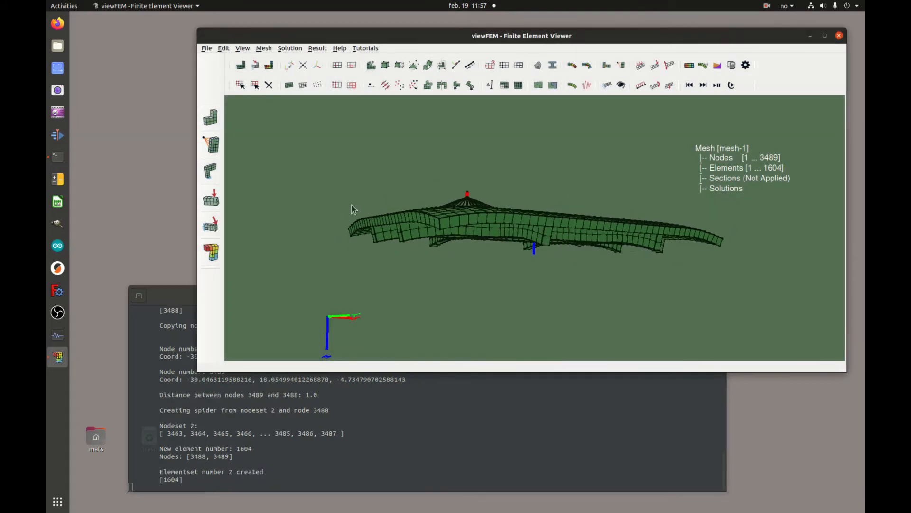
{"action": "left_click_drag", "start_coordinate": [326, 204], "coordinate": [733, 303]}
{"action": "left_click_drag", "start_coordinate": [624, 187], "coordinate": [602, 215]}
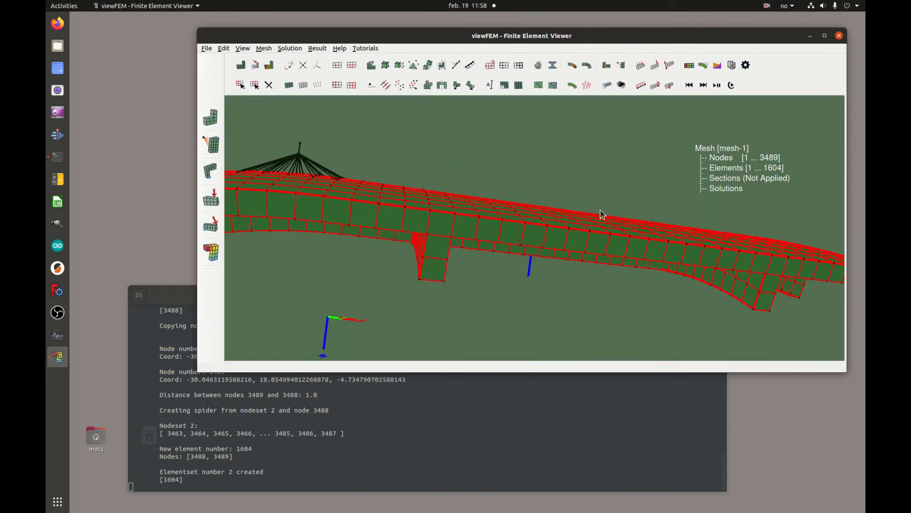
{"action": "scroll", "coordinate": [602, 214], "scroll_direction": "down", "scroll_amount": 3}
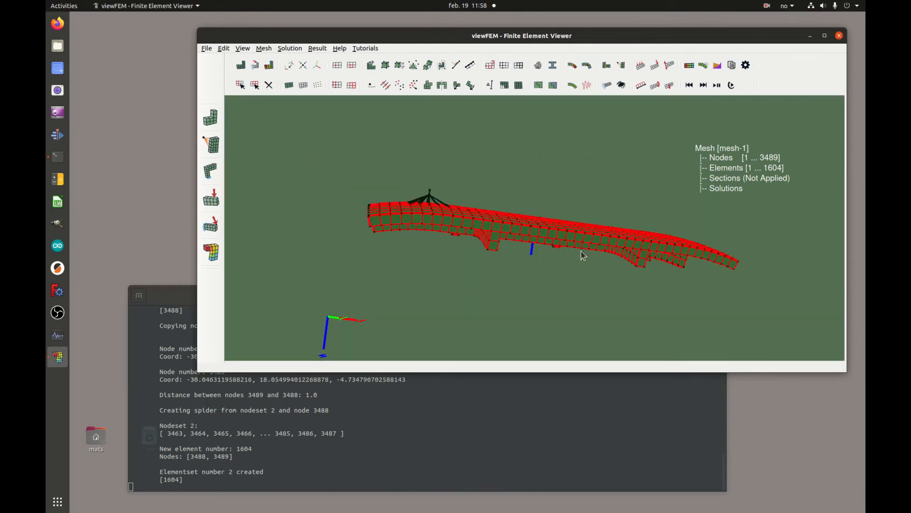
{"action": "left_click", "coordinate": [521, 69]}
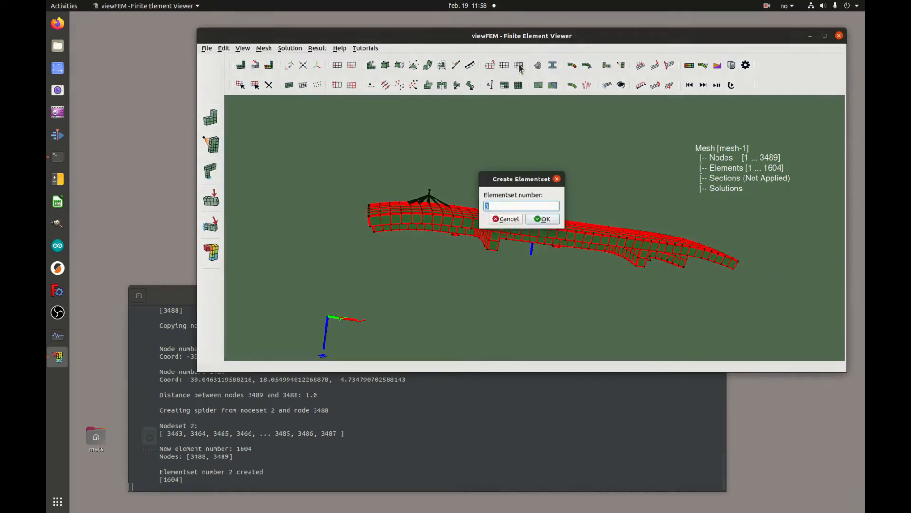
{"action": "type", "text": "1"}
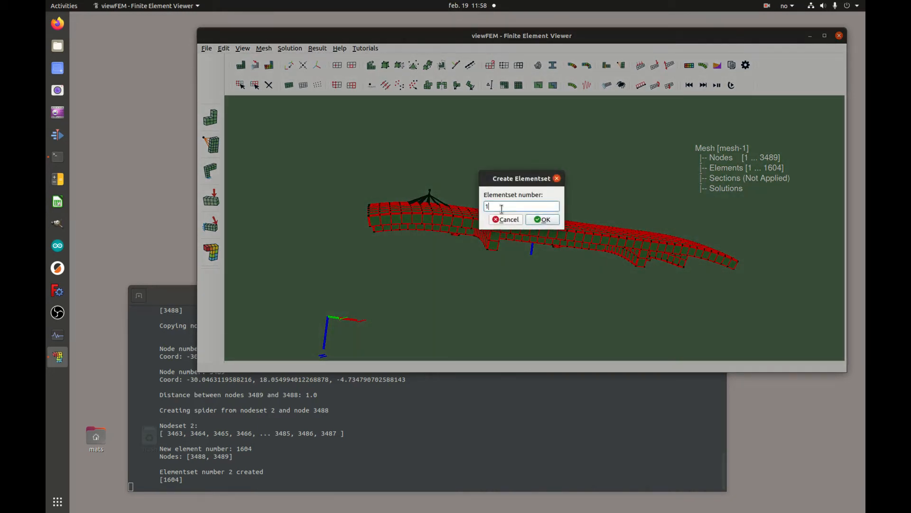
{"action": "left_click", "coordinate": [546, 220]}
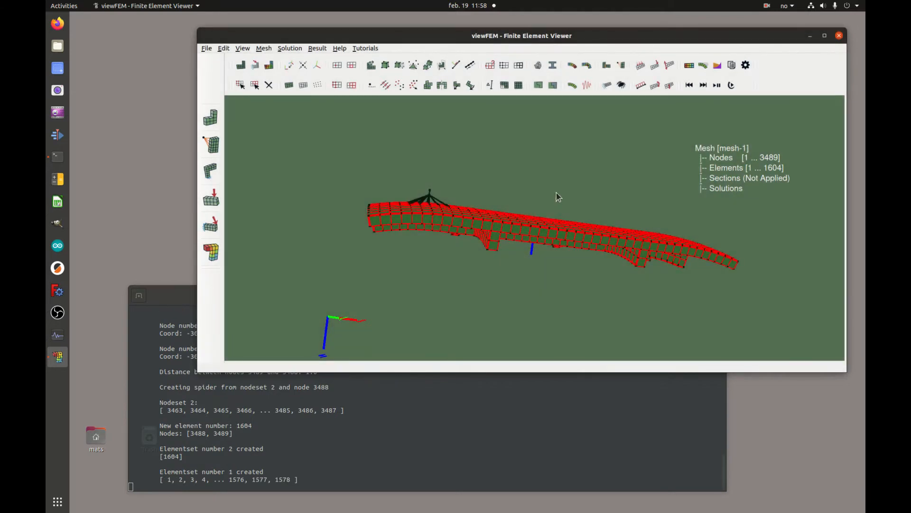
- Begin a new material and name it dummy_mass
{"action": "left_click_drag", "start_coordinate": [583, 224], "coordinate": [532, 166]}
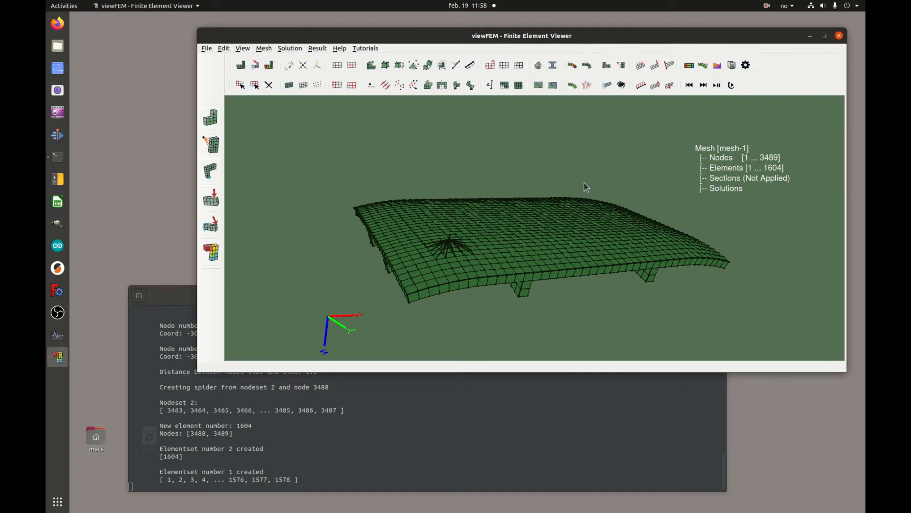
{"action": "left_click_drag", "start_coordinate": [659, 213], "coordinate": [651, 198]}
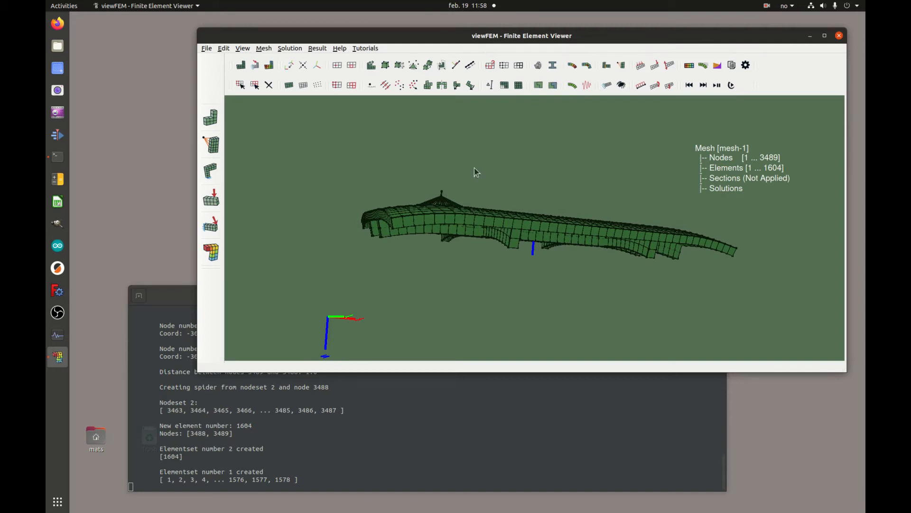
{"action": "left_click", "coordinate": [539, 65]}
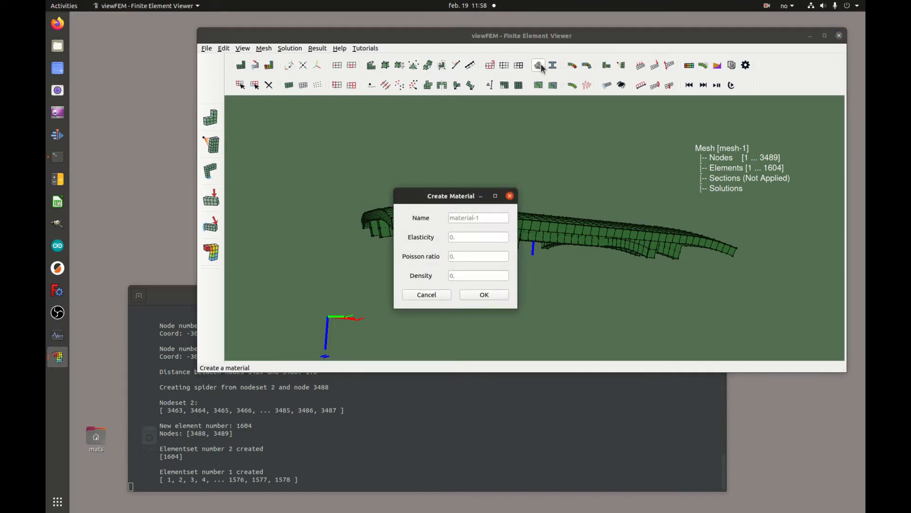
{"action": "left_click_drag", "start_coordinate": [460, 201], "coordinate": [559, 166]}
{"action": "left_click", "coordinate": [563, 185]}
{"action": "type", "text": "dumm"}
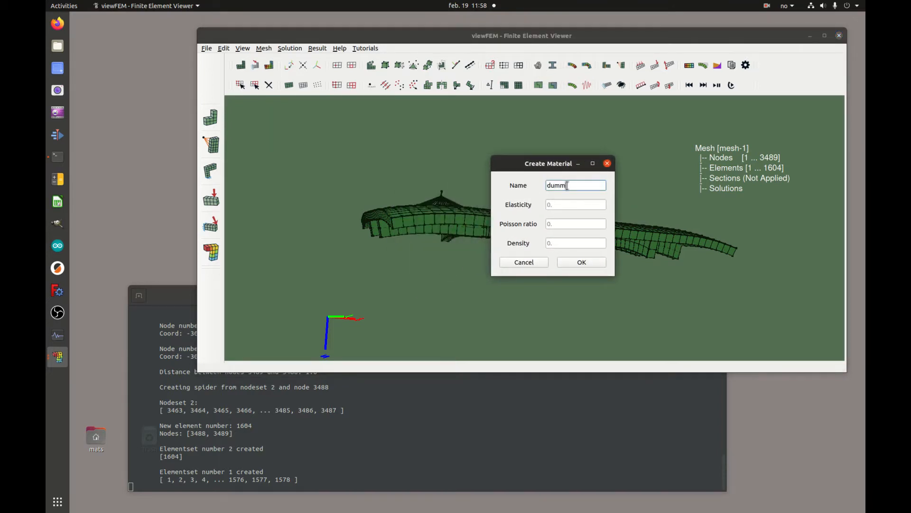
{"action": "type", "text": "y_mass"}
- Give the dummy_mass material an elasticity of 42e12, a Poisson ratio of 0.3 and a density of 0.1, and create it
{"action": "left_click", "coordinate": [588, 205]}
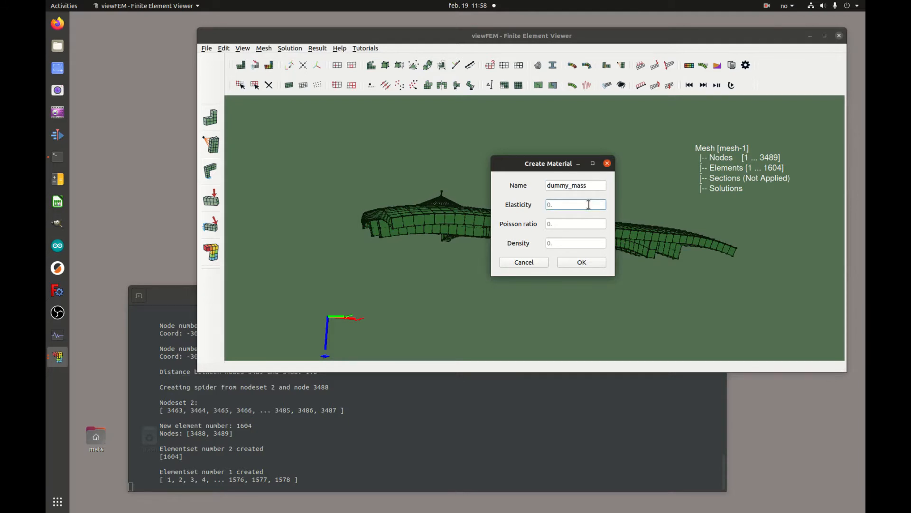
{"action": "type", "text": "42e12"}
{"action": "left_click", "coordinate": [564, 223]}
{"action": "type", "text": "0.3"}
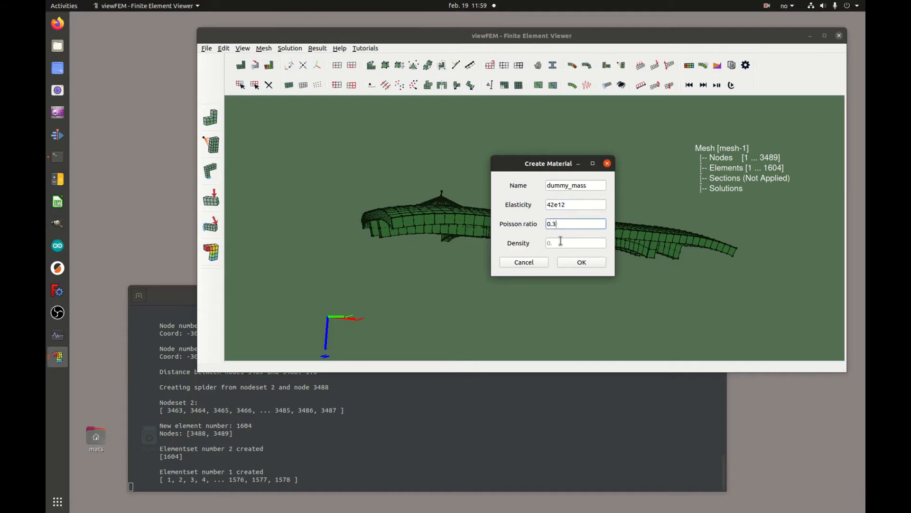
{"action": "left_click", "coordinate": [563, 243]}
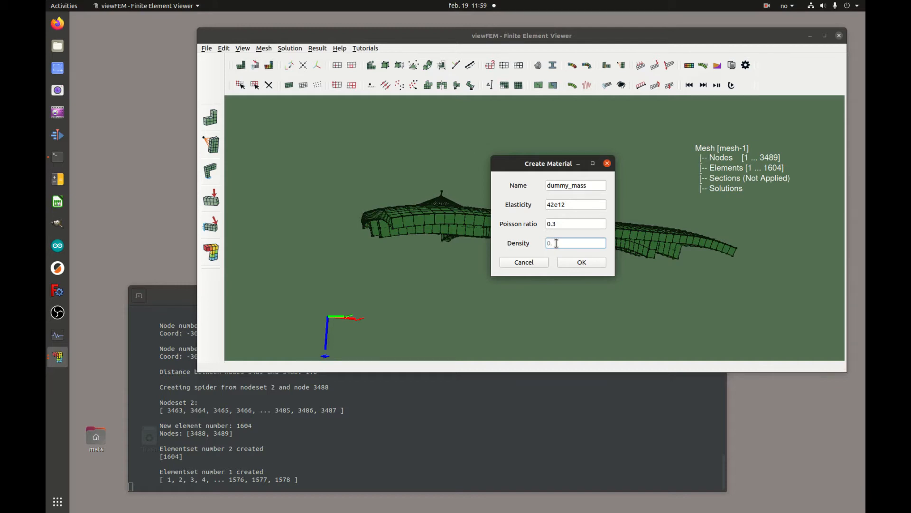
{"action": "type", "text": "0.1"}
{"action": "left_click", "coordinate": [585, 261]}
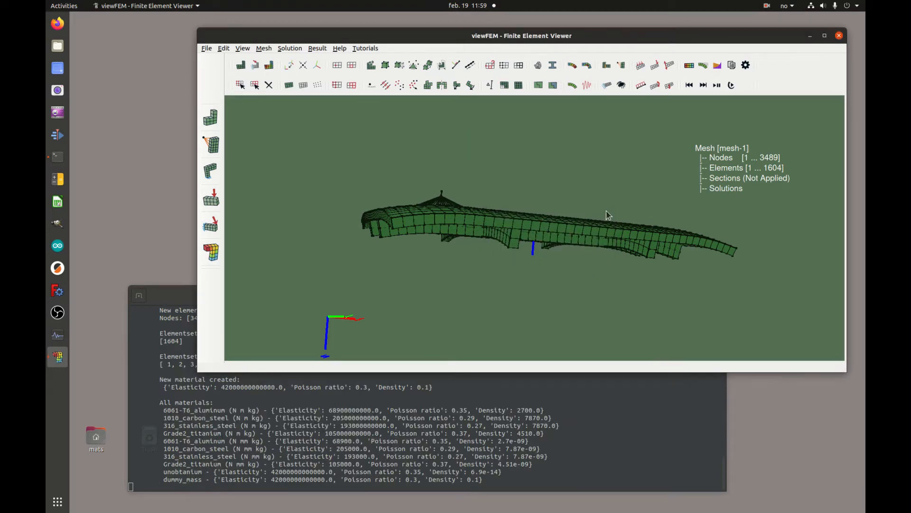
- Measure the distance between the two lower corner nodes along the panel's long edge
{"action": "left_click_drag", "start_coordinate": [610, 180], "coordinate": [596, 187]}
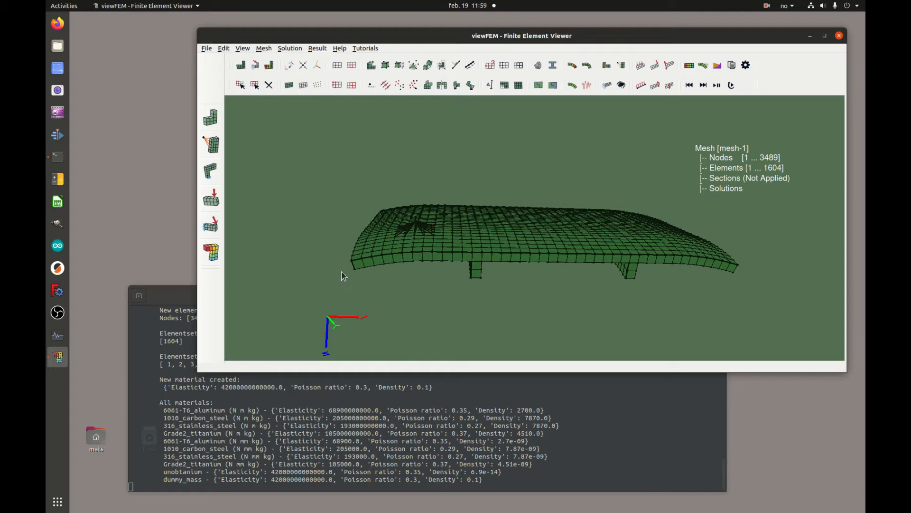
{"action": "left_click", "coordinate": [739, 279]}
{"action": "left_click", "coordinate": [490, 86]}
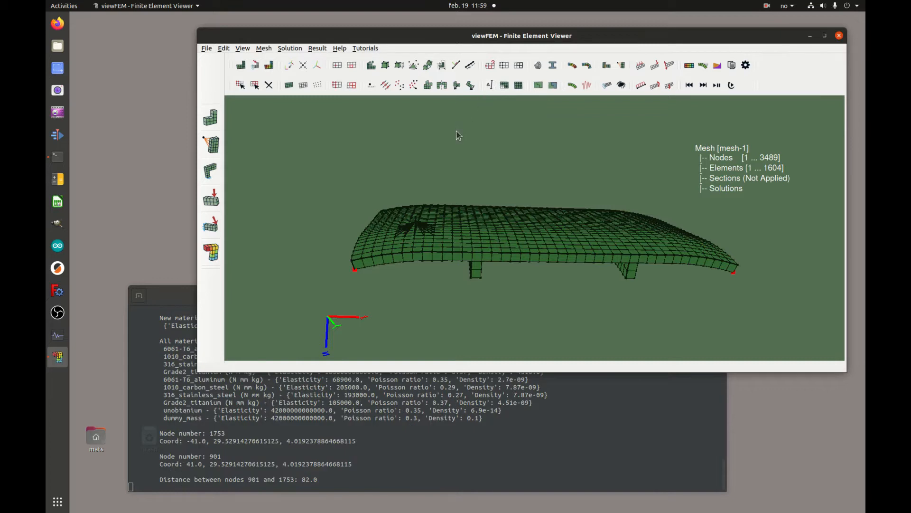
{"action": "left_click_drag", "start_coordinate": [491, 190], "coordinate": [515, 184]}
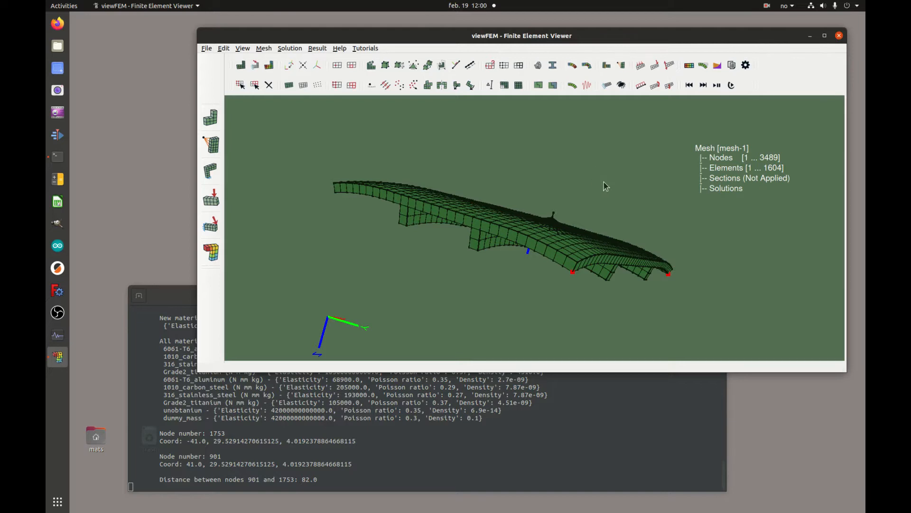
{"action": "left_click_drag", "start_coordinate": [646, 197], "coordinate": [617, 188]}
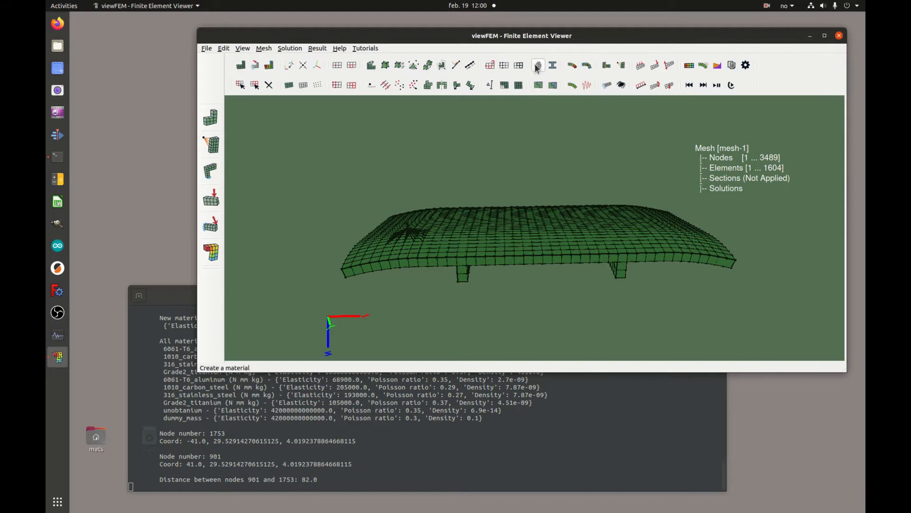
- Create a section named dummy_section that uses the dummy_mass material, leaving its dimensions at their defaults
{"action": "left_click", "coordinate": [540, 87]}
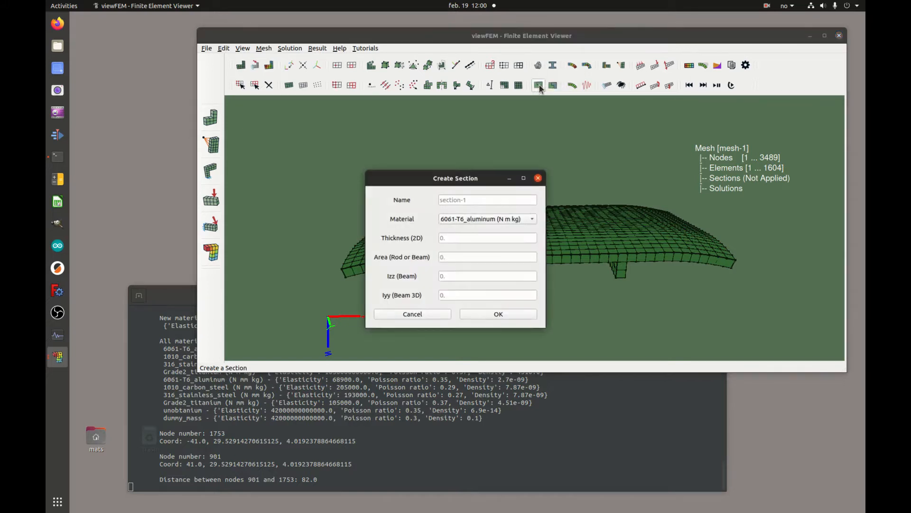
{"action": "left_click", "coordinate": [478, 198]}
{"action": "type", "text": "dummy_section"}
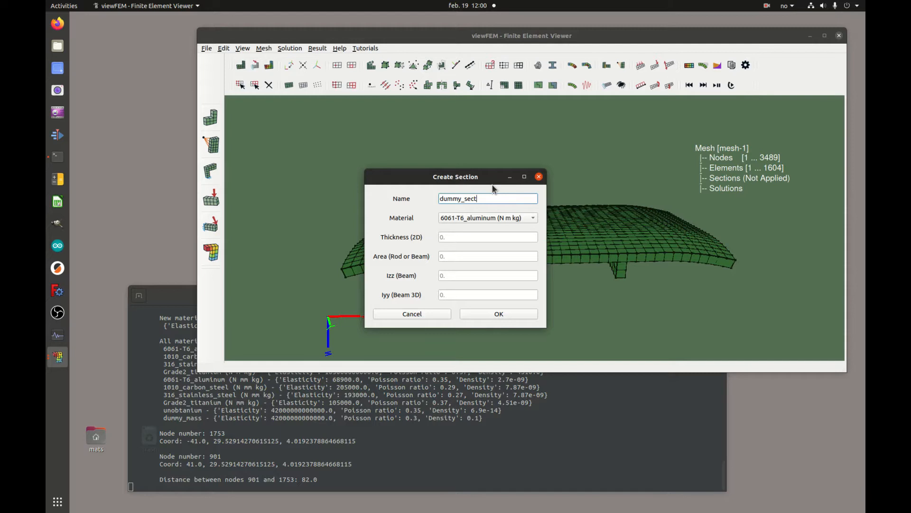
{"action": "left_click", "coordinate": [518, 218]}
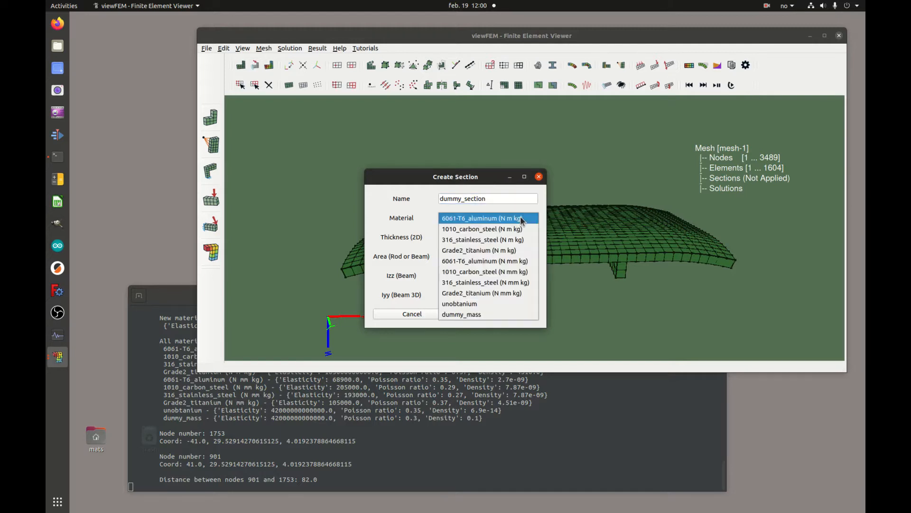
{"action": "left_click", "coordinate": [475, 315]}
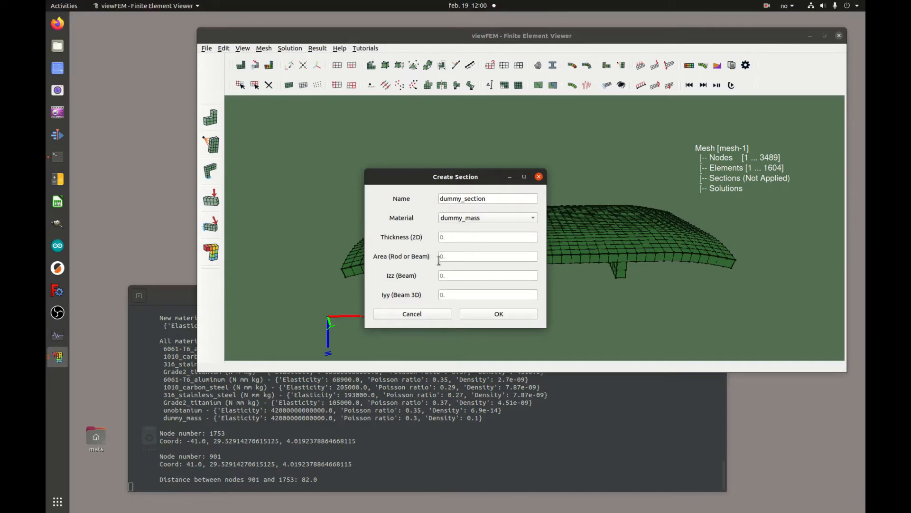
{"action": "left_click", "coordinate": [456, 256]}
{"action": "left_click", "coordinate": [505, 314]}
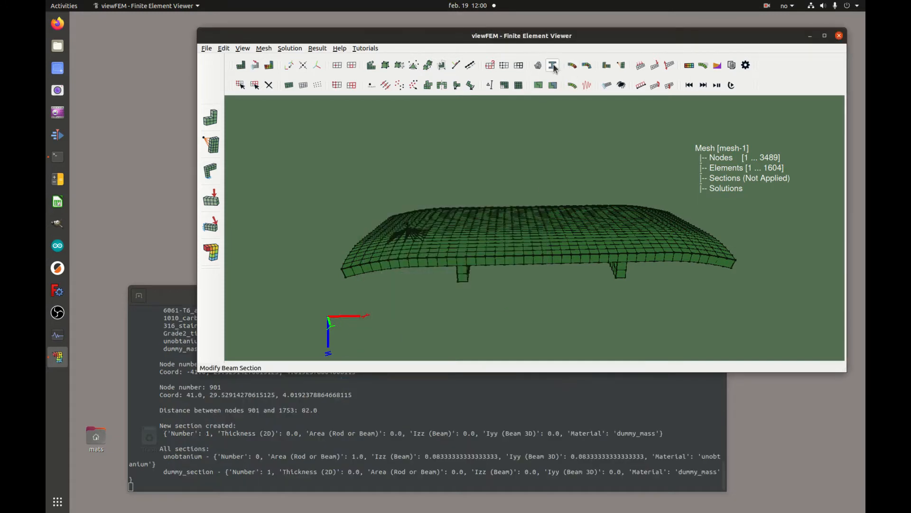
- Open the beam section definition for dummy_section and choose Rectangle as its section type
{"action": "left_click", "coordinate": [554, 66]}
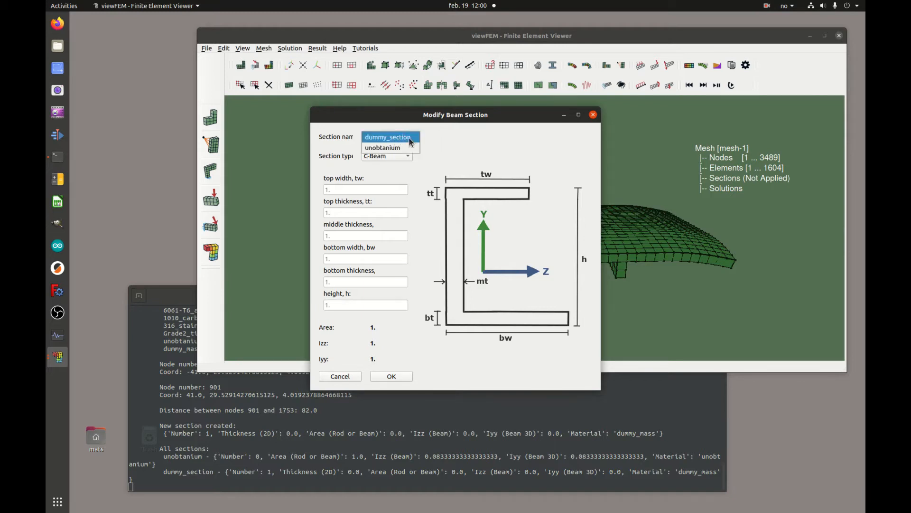
{"action": "left_click", "coordinate": [404, 138]}
{"action": "left_click", "coordinate": [401, 157]}
{"action": "left_click", "coordinate": [401, 157]}
{"action": "left_click", "coordinate": [398, 137]}
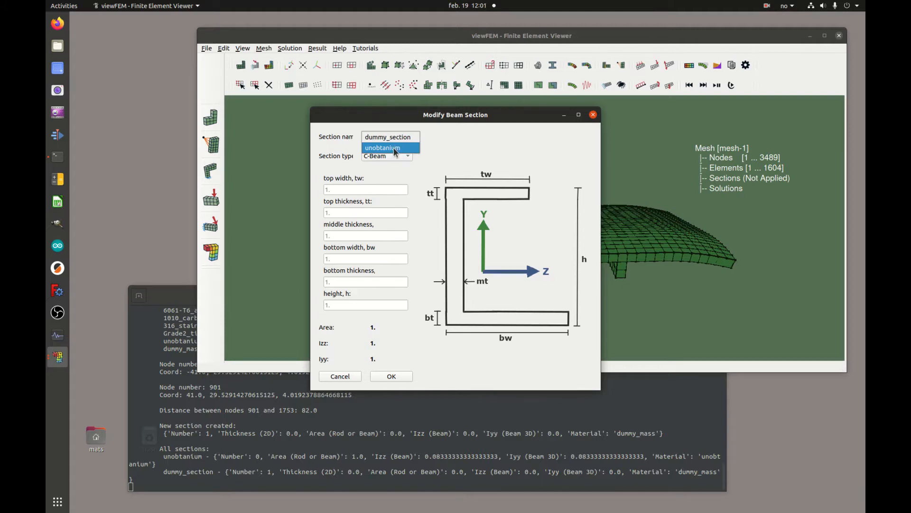
{"action": "left_click", "coordinate": [405, 138]}
{"action": "left_click", "coordinate": [401, 157]}
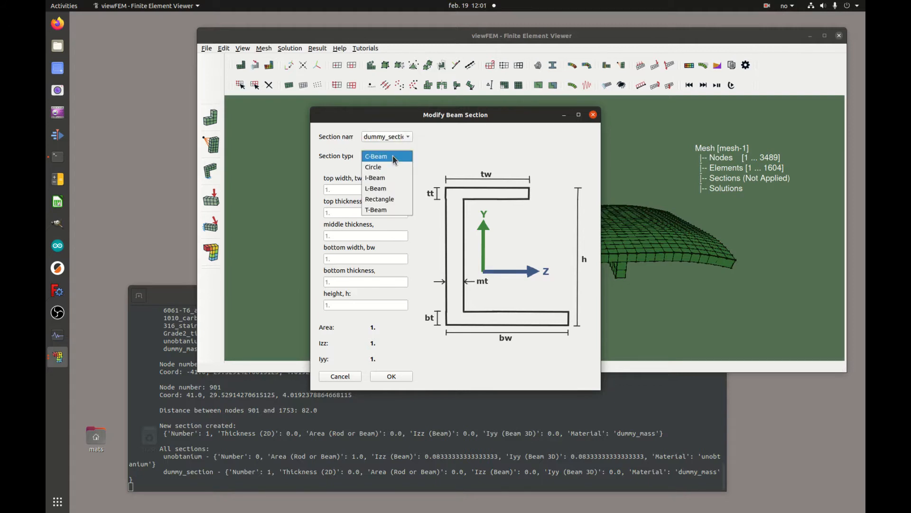
{"action": "left_click", "coordinate": [393, 199]}
- Make the rectangular beam section solid by setting its inner width and inner height to 0, keeping the default outer size
{"action": "left_click", "coordinate": [369, 188]}
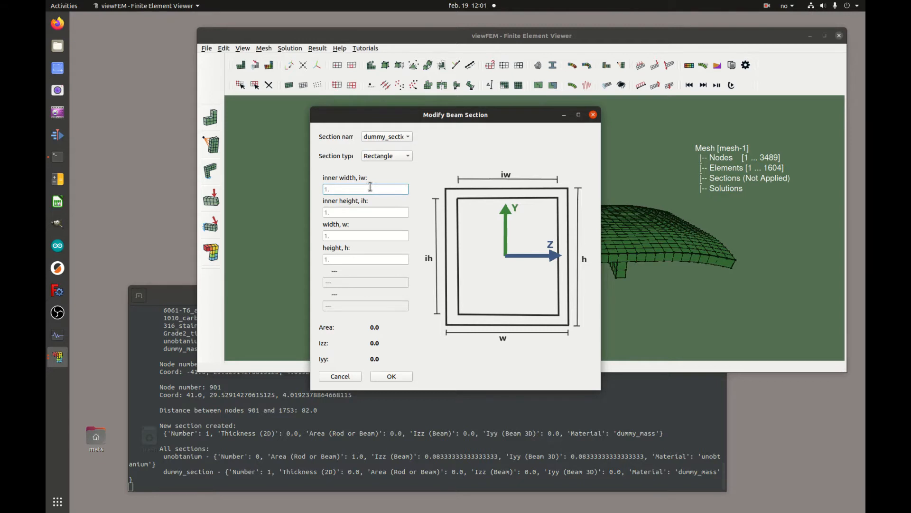
{"action": "type", "text": "0"}
{"action": "key", "text": "Tab"}
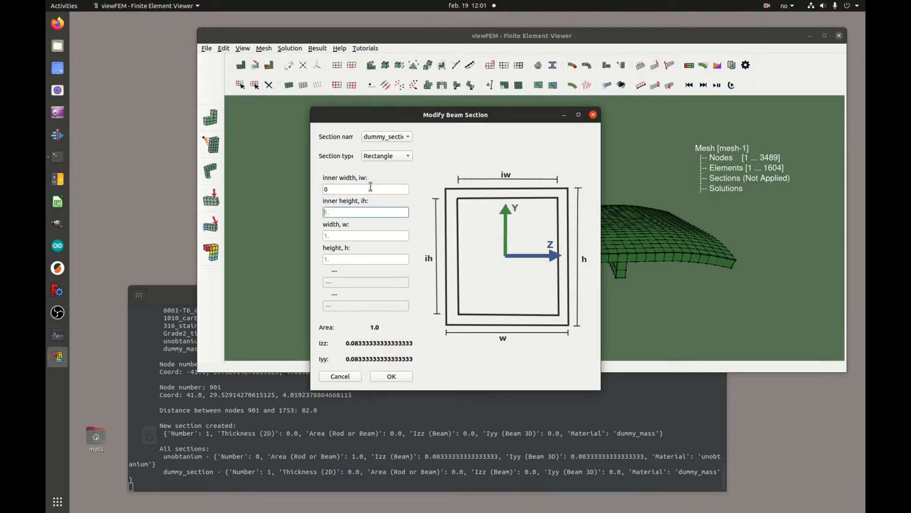
{"action": "key", "text": "Tab"}
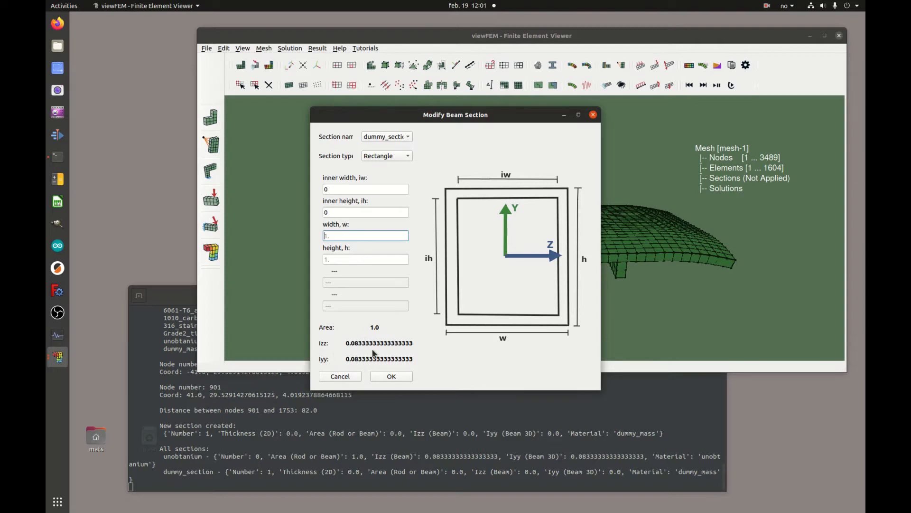
{"action": "left_click", "coordinate": [400, 378]}
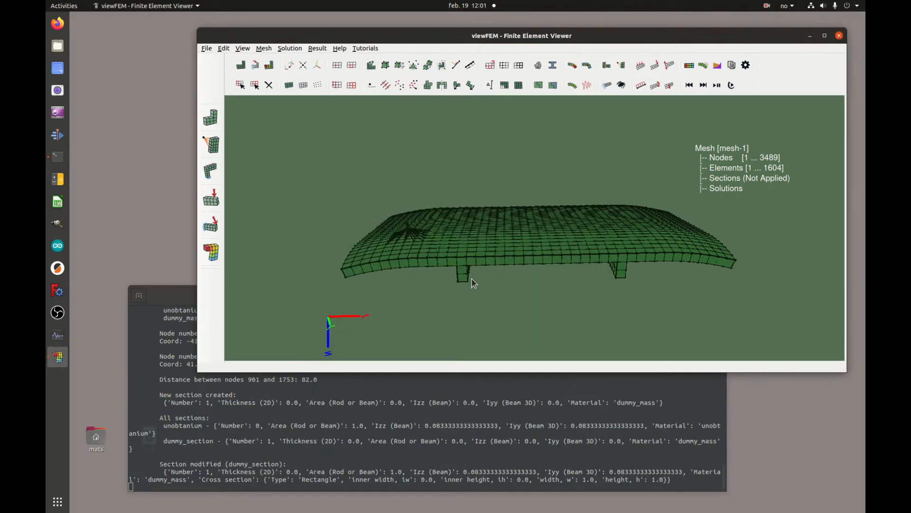
- Apply the dummy_section section to elementset 2
{"action": "left_click_drag", "start_coordinate": [508, 186], "coordinate": [522, 152]}
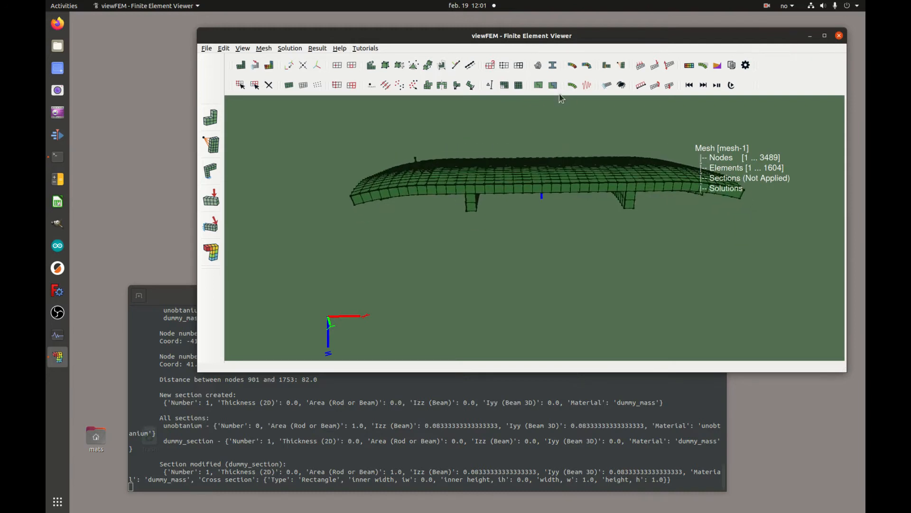
{"action": "left_click", "coordinate": [553, 86]}
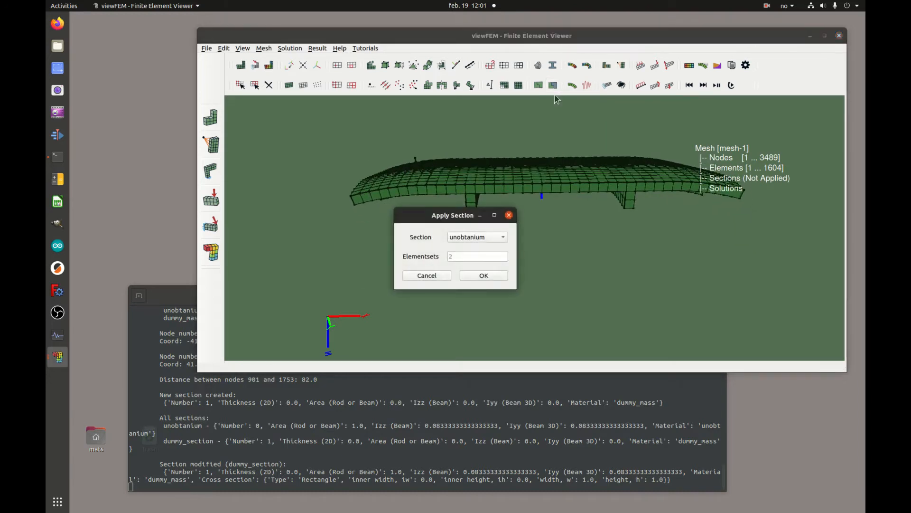
{"action": "left_click", "coordinate": [484, 237]}
{"action": "left_click", "coordinate": [489, 247]}
{"action": "left_click", "coordinate": [486, 255]}
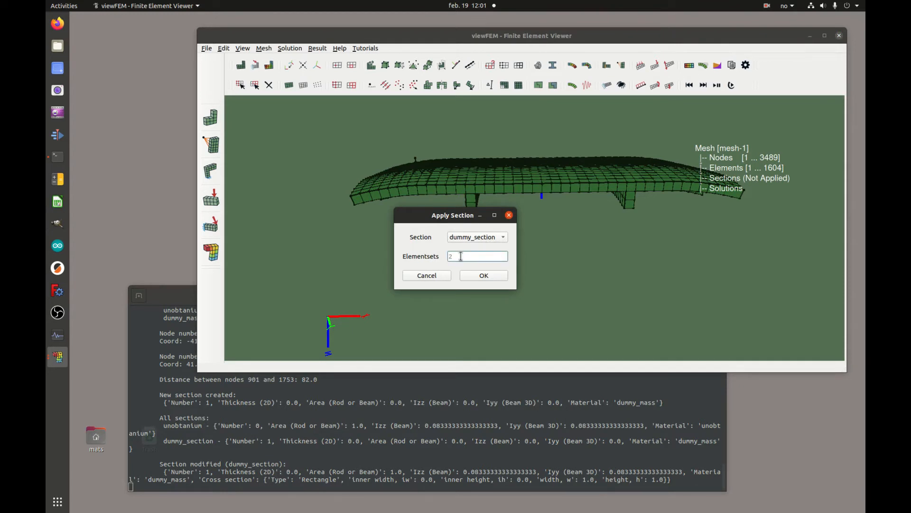
{"action": "left_click", "coordinate": [483, 277]}
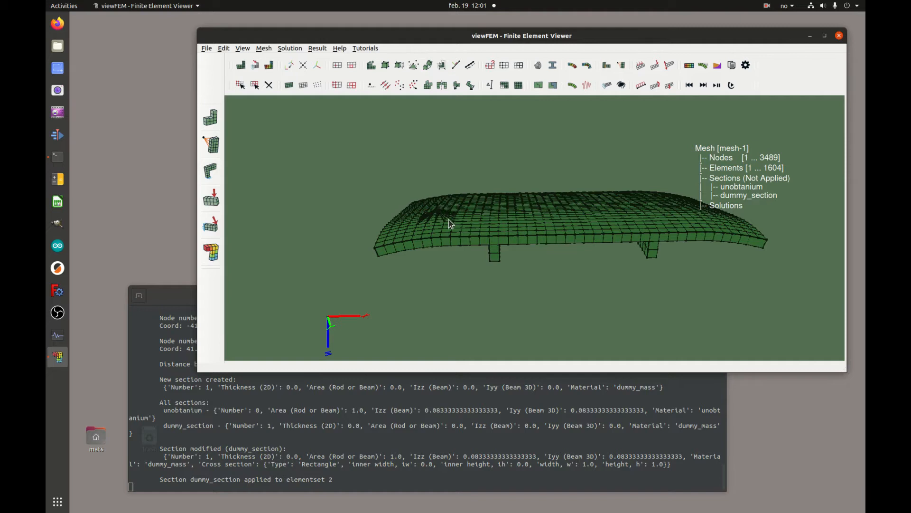
{"action": "left_click_drag", "start_coordinate": [449, 218], "coordinate": [445, 158]}
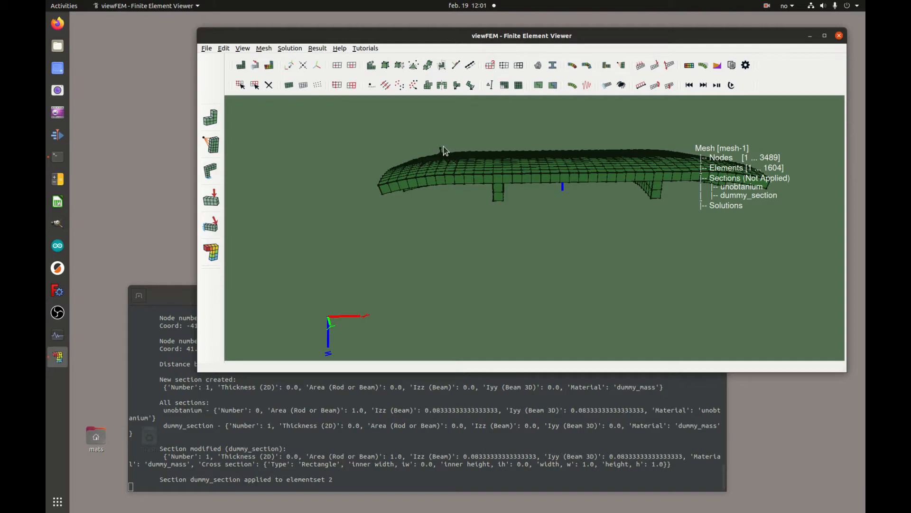
{"action": "left_click_drag", "start_coordinate": [608, 167], "coordinate": [560, 217]}
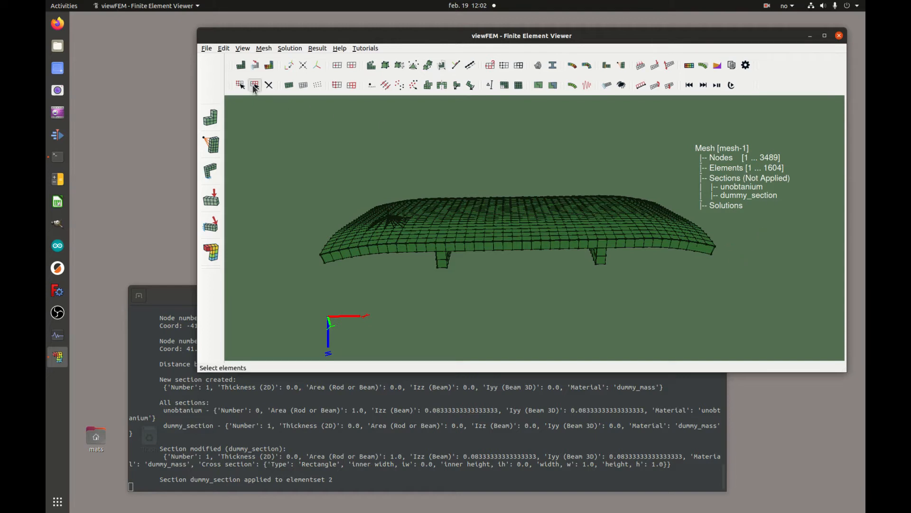
{"action": "left_click_drag", "start_coordinate": [505, 178], "coordinate": [643, 297]}
{"action": "left_click_drag", "start_coordinate": [708, 297], "coordinate": [575, 230]}
{"action": "left_click_drag", "start_coordinate": [556, 281], "coordinate": [636, 308]}
{"action": "left_click_drag", "start_coordinate": [630, 283], "coordinate": [516, 156]}
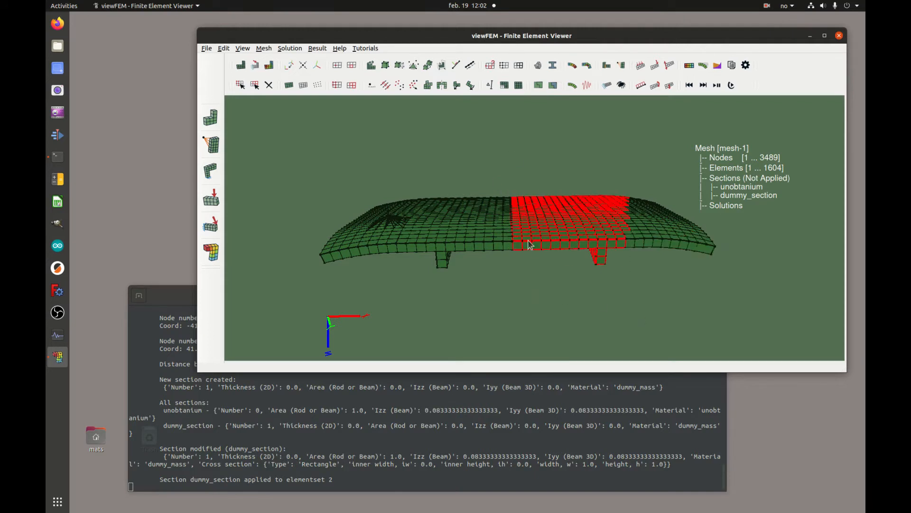
- Create a section with the 6061-T6_aluminum (N mm kg) material, keeping the default name and leaving all dimensions at their defaults
{"action": "left_click", "coordinate": [538, 85]}
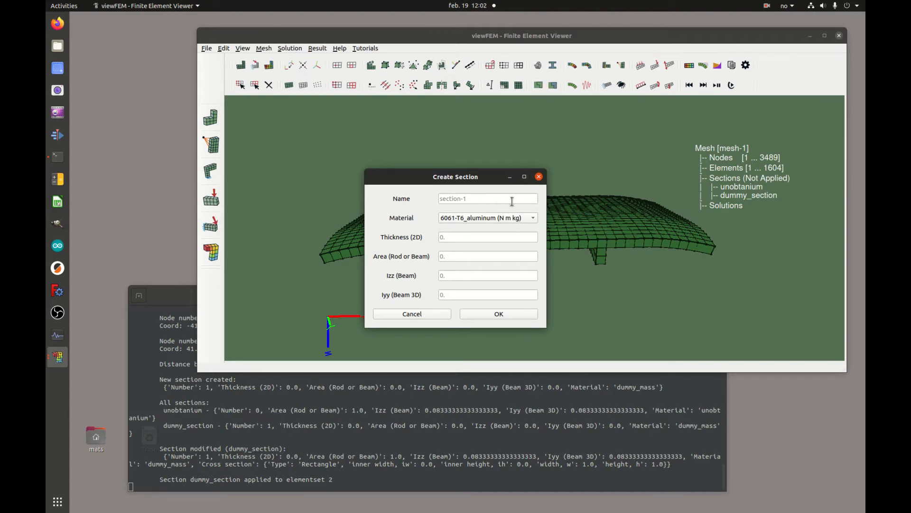
{"action": "left_click", "coordinate": [524, 222]}
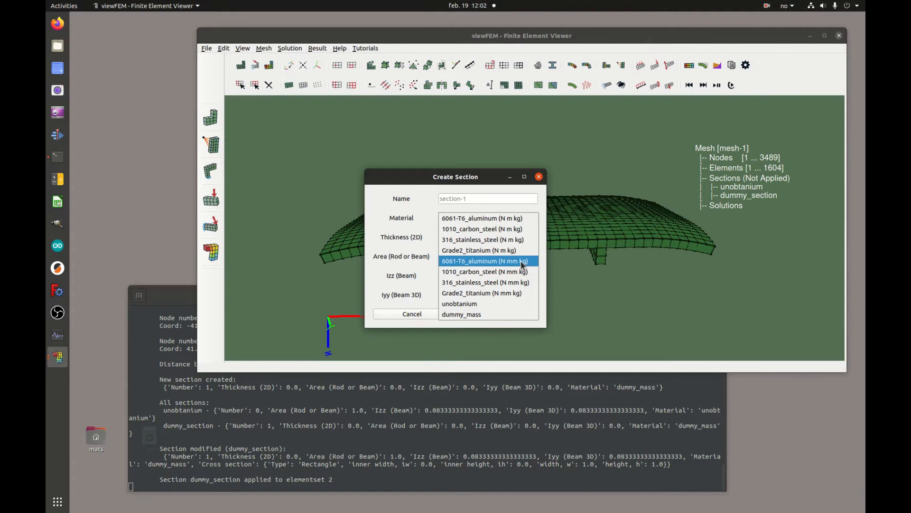
{"action": "left_click", "coordinate": [506, 261]}
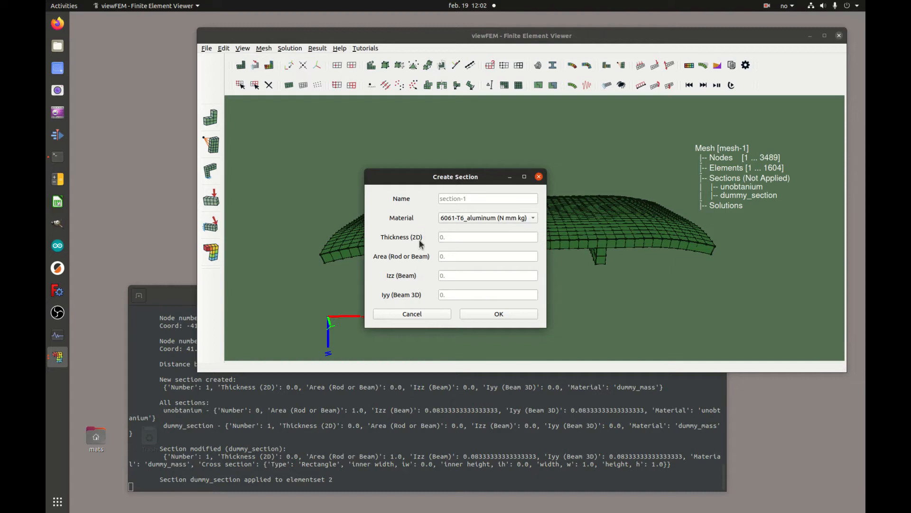
{"action": "left_click", "coordinate": [508, 313]}
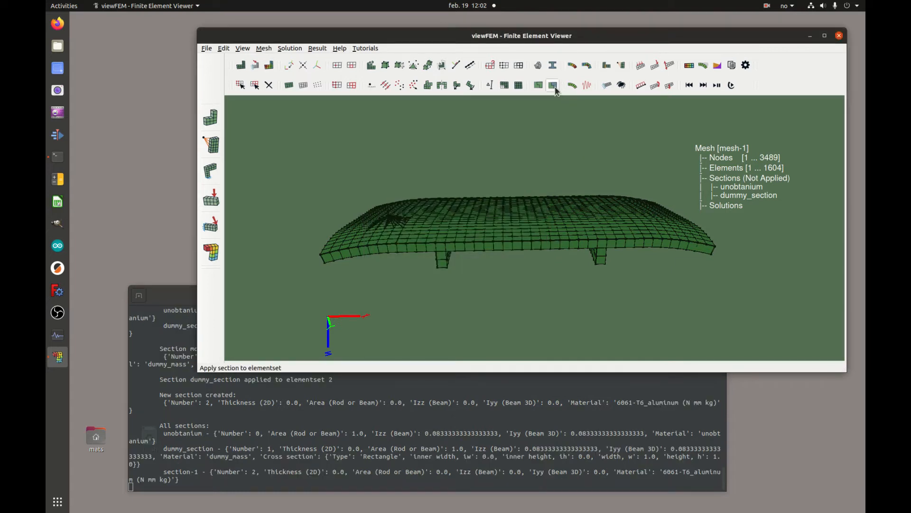
- Apply the section-1 section to elementset 1
{"action": "left_click", "coordinate": [555, 88]}
{"action": "left_click", "coordinate": [503, 238]}
{"action": "left_click", "coordinate": [489, 259]}
{"action": "left_click", "coordinate": [478, 256]}
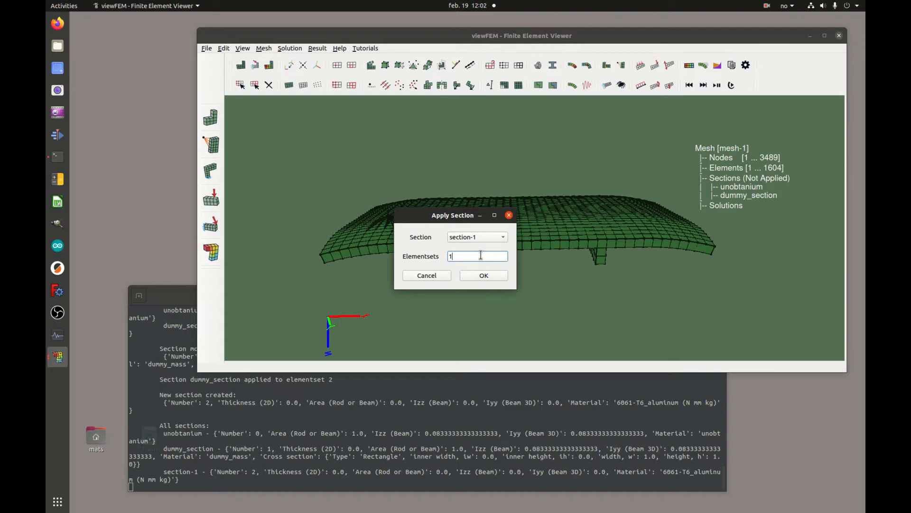
{"action": "left_click", "coordinate": [485, 276]}
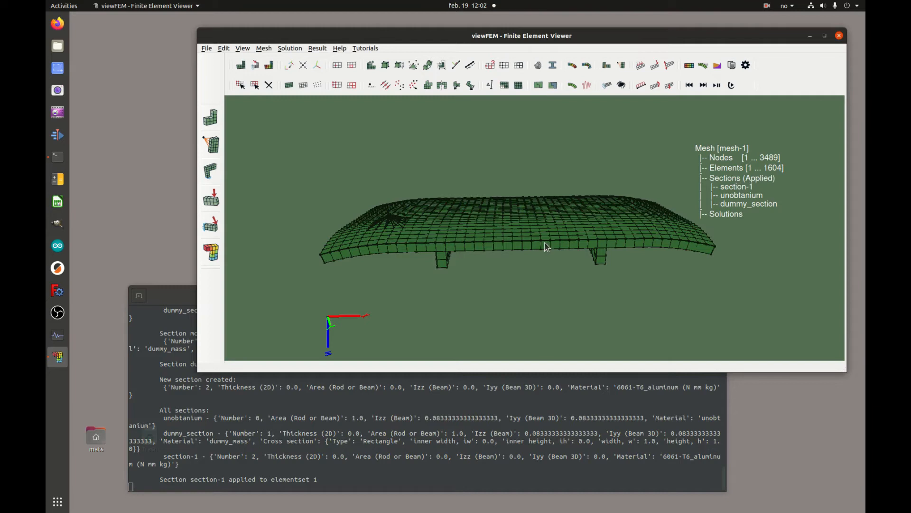
- Create an Eigenmodes solution for mesh-1, keeping the default name
{"action": "left_click_drag", "start_coordinate": [579, 256], "coordinate": [571, 176]}
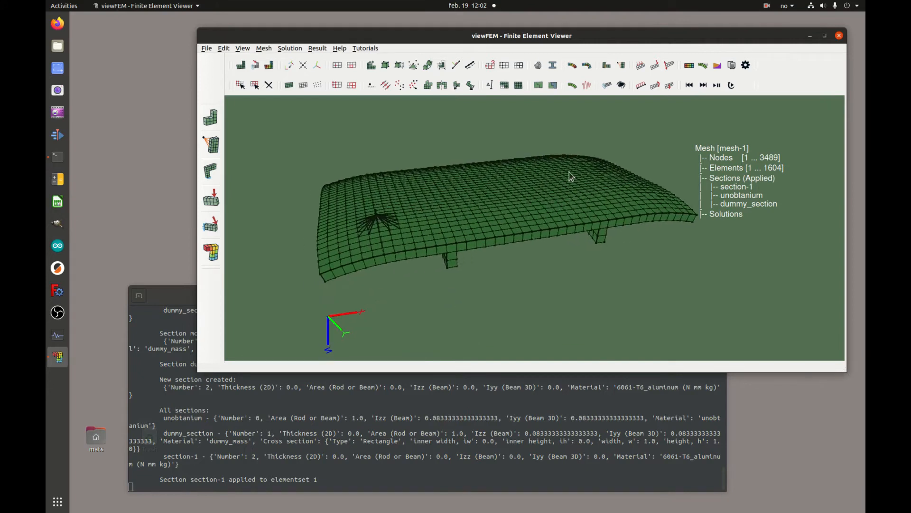
{"action": "left_click", "coordinate": [573, 87]}
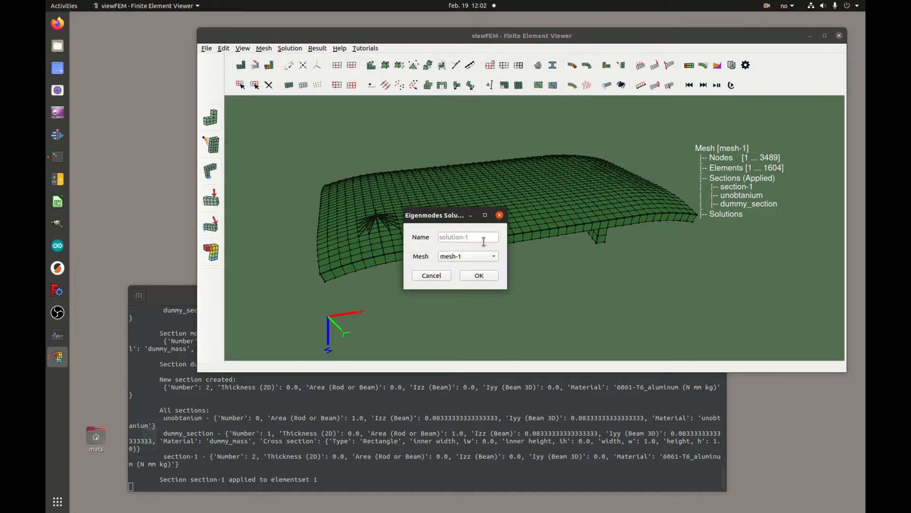
{"action": "left_click", "coordinate": [480, 277]}
{"action": "left_click_drag", "start_coordinate": [616, 214], "coordinate": [594, 197]}
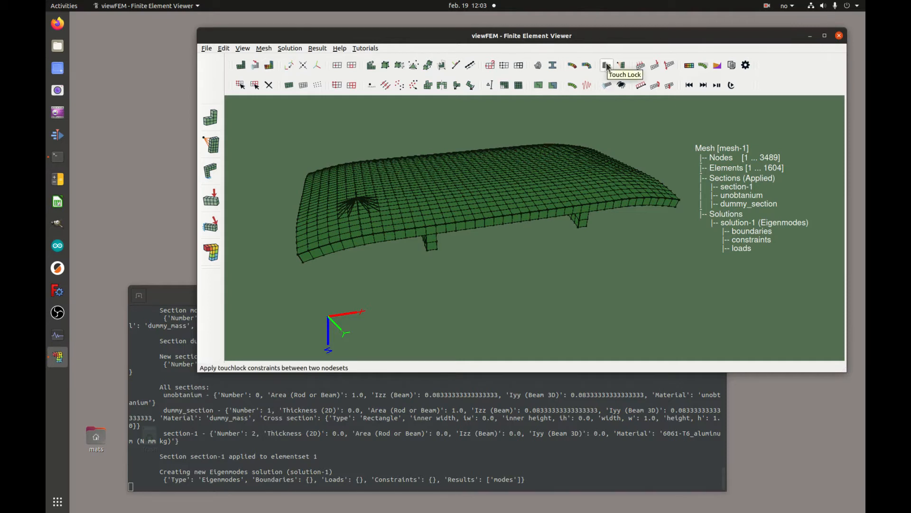
- Select the clusters of nodes around the four rib intersections on the underside of the panel
{"action": "left_click_drag", "start_coordinate": [645, 261], "coordinate": [774, 173]}
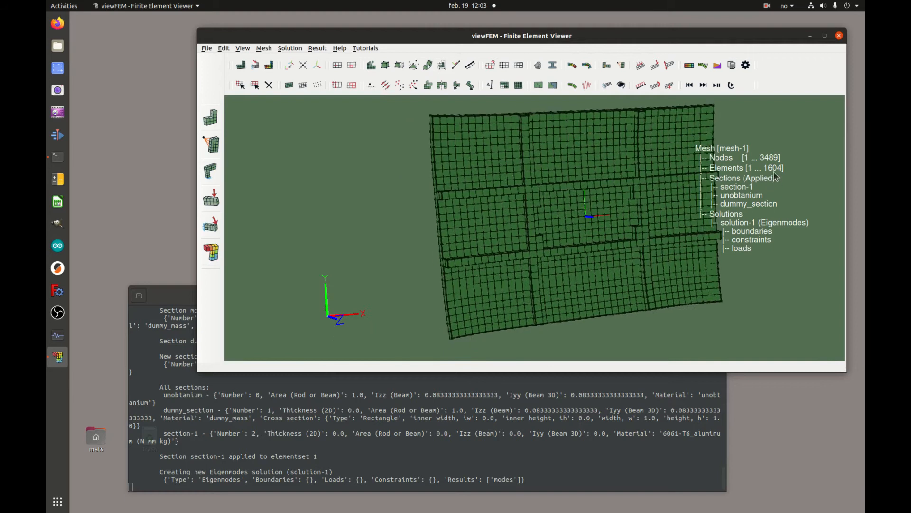
{"action": "scroll", "coordinate": [588, 261], "scroll_direction": "up", "scroll_amount": 5}
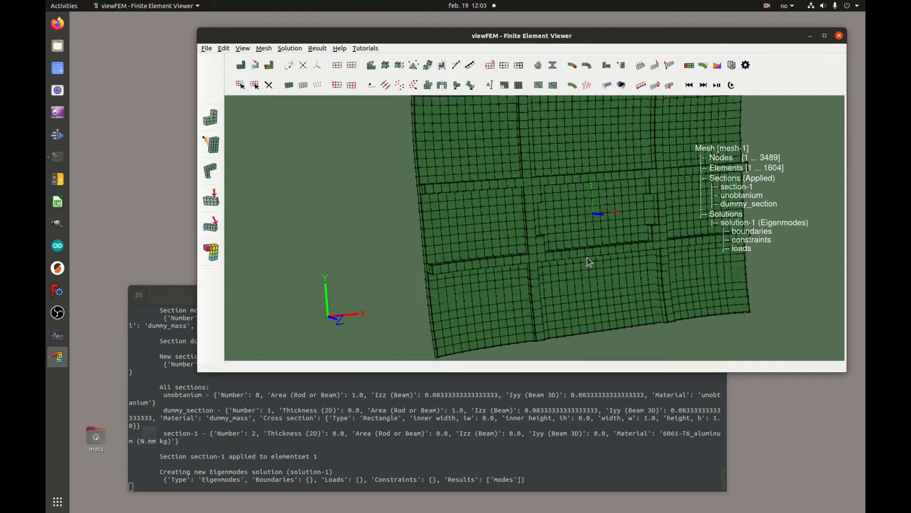
{"action": "left_click_drag", "start_coordinate": [562, 241], "coordinate": [545, 239]}
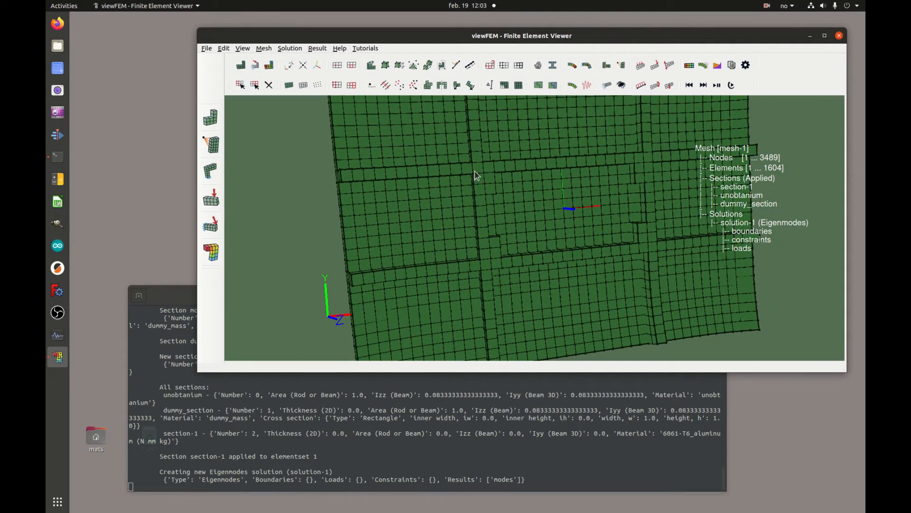
{"action": "left_click_drag", "start_coordinate": [471, 161], "coordinate": [498, 198]}
{"action": "left_click_drag", "start_coordinate": [633, 150], "coordinate": [659, 188]}
{"action": "left_click_drag", "start_coordinate": [662, 220], "coordinate": [636, 255]}
{"action": "left_click_drag", "start_coordinate": [508, 232], "coordinate": [474, 272]}
{"action": "left_click_drag", "start_coordinate": [595, 183], "coordinate": [612, 197]}
- Deselect the upper nodes of the four clusters in wireframe display, and return the mesh to shaded display
{"action": "left_click", "coordinate": [303, 85]}
{"action": "left_click_drag", "start_coordinate": [534, 201], "coordinate": [527, 201]}
{"action": "left_click_drag", "start_coordinate": [457, 128], "coordinate": [746, 183]}
{"action": "left_click_drag", "start_coordinate": [533, 200], "coordinate": [536, 199]}
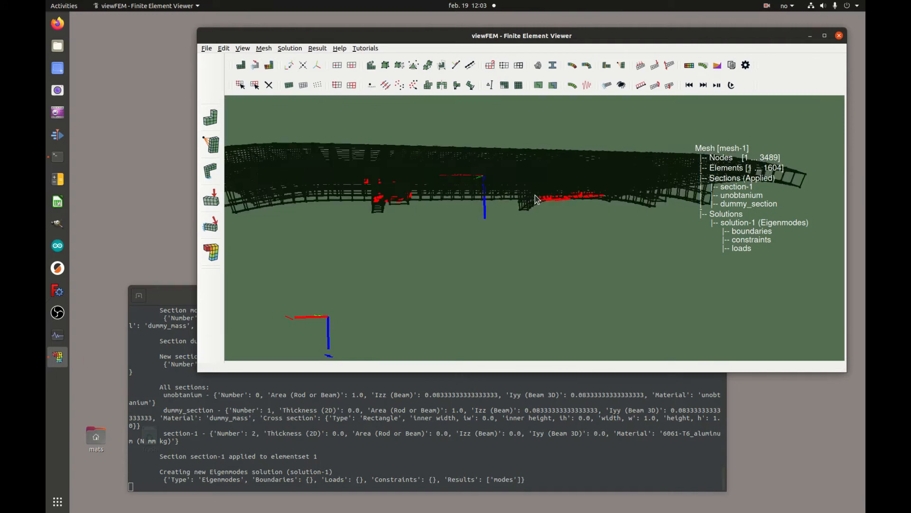
{"action": "left_click_drag", "start_coordinate": [598, 220], "coordinate": [588, 186]}
{"action": "scroll", "coordinate": [589, 185], "scroll_direction": "down", "scroll_amount": 3}
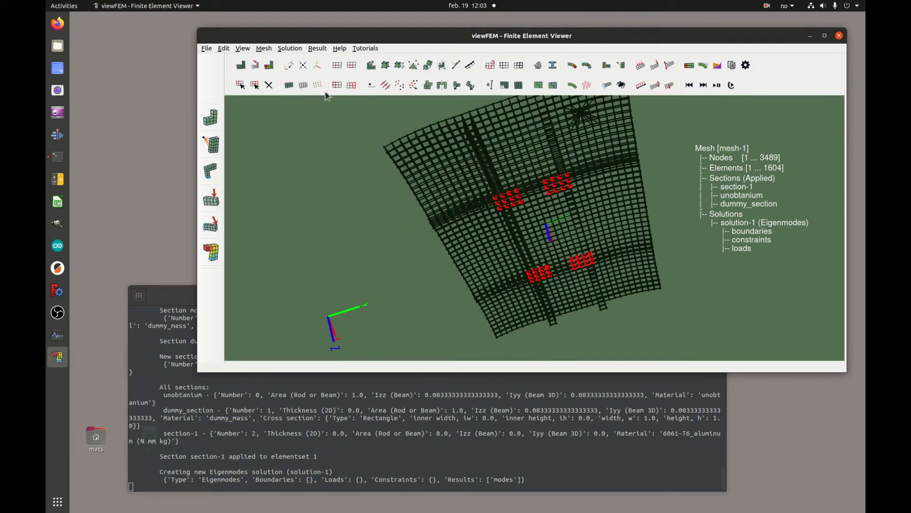
{"action": "left_click", "coordinate": [289, 85]}
{"action": "mouse_move", "coordinate": [498, 199]}
{"action": "left_mouse_down"}
{"action": "mouse_move", "coordinate": [525, 179]}
{"action": "mouse_move", "coordinate": [492, 190]}
{"action": "mouse_move", "coordinate": [502, 172]}
{"action": "mouse_move", "coordinate": [550, 208]}
{"action": "left_mouse_up"}
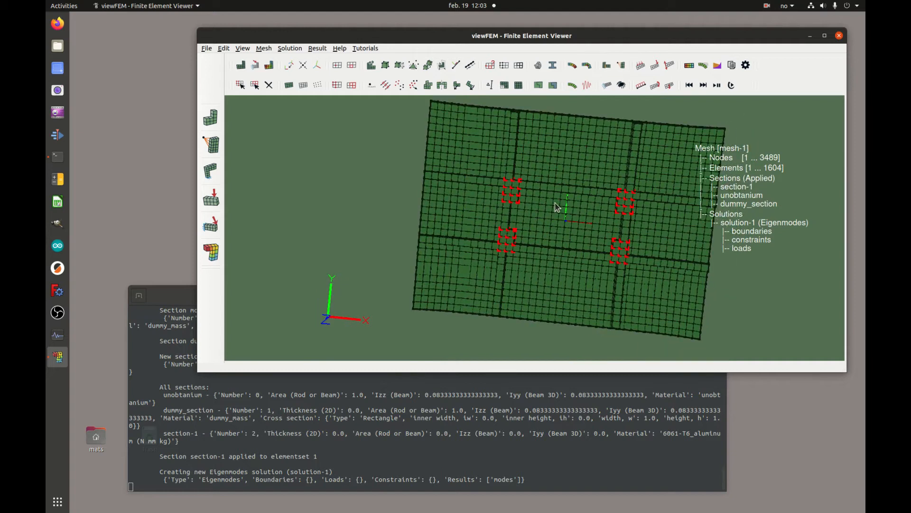
- Create nodeset 4 from the selected nodes at the four rib intersections
{"action": "left_click", "coordinate": [504, 65]}
{"action": "left_click", "coordinate": [515, 205]}
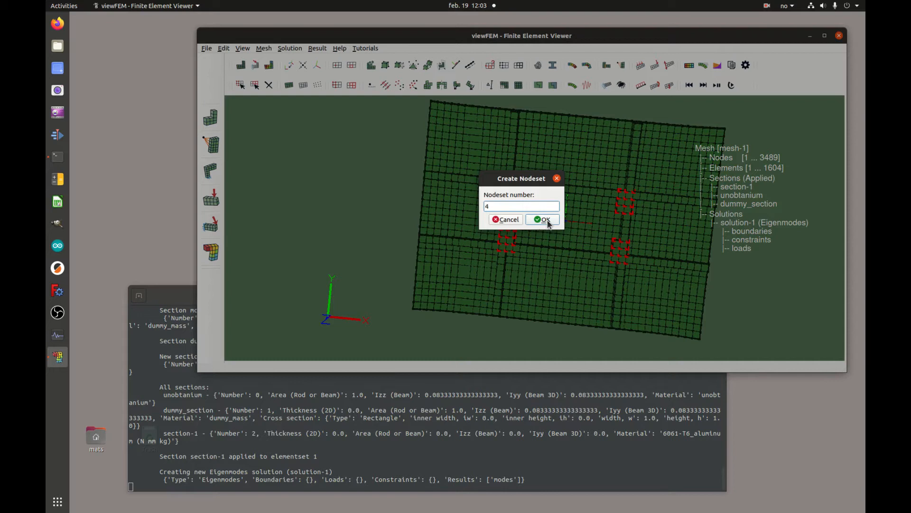
{"action": "left_click", "coordinate": [543, 219]}
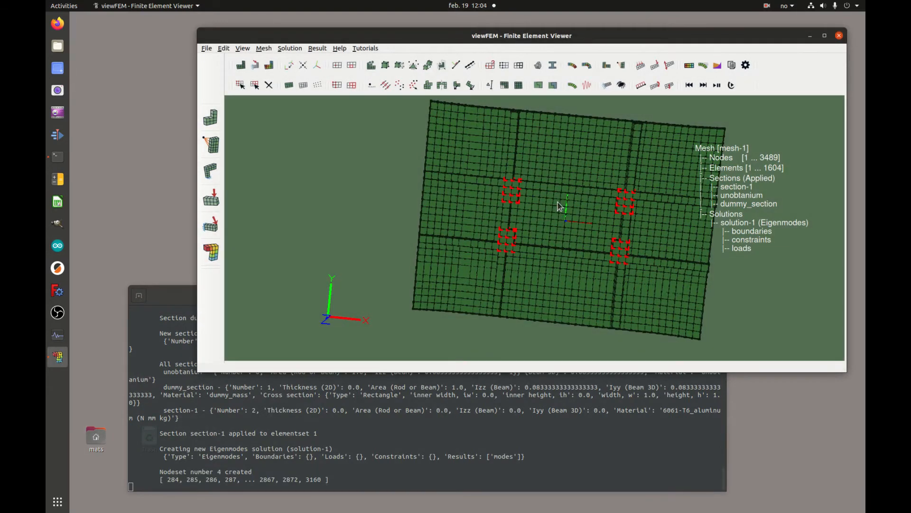
- Make solution-1 on mesh-1 the current solution and show it in the solution view
{"action": "left_click_drag", "start_coordinate": [580, 171], "coordinate": [559, 204]}
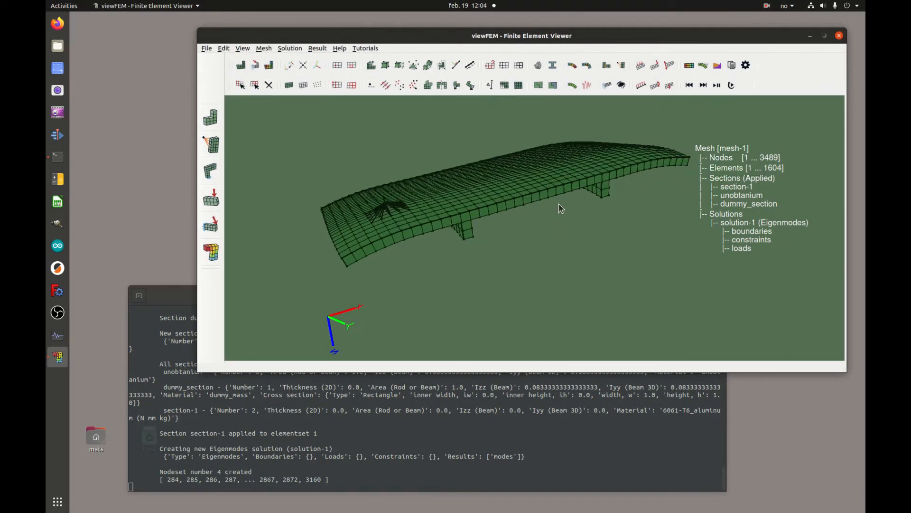
{"action": "left_click", "coordinate": [256, 66]}
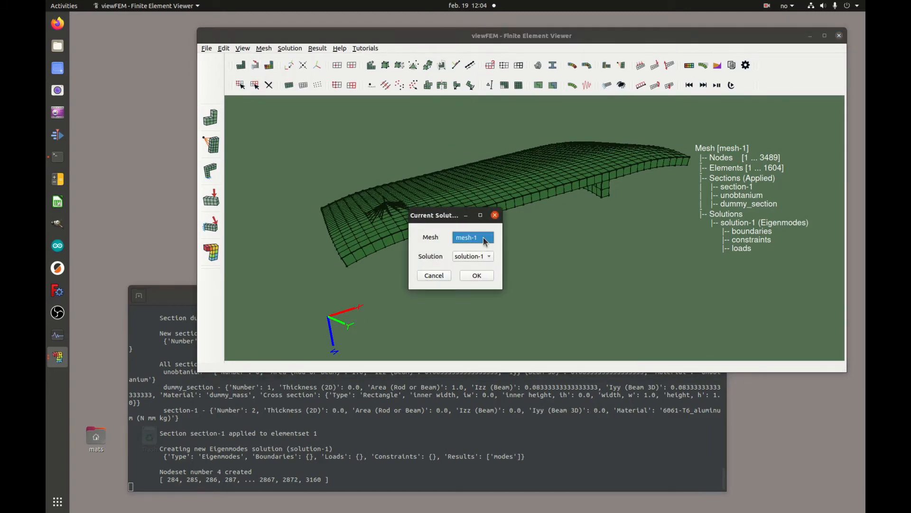
{"action": "left_click", "coordinate": [481, 276]}
{"action": "left_click_drag", "start_coordinate": [663, 215], "coordinate": [601, 252]}
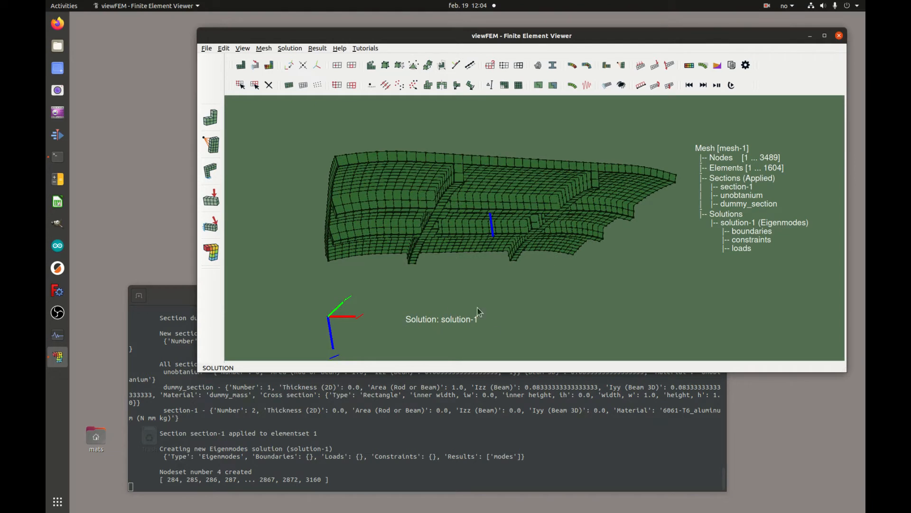
- Add a displacement boundary to nodeset 4 in solution-1 with displacement 0 and DOFs 1, 2, 3
{"action": "left_click", "coordinate": [606, 86]}
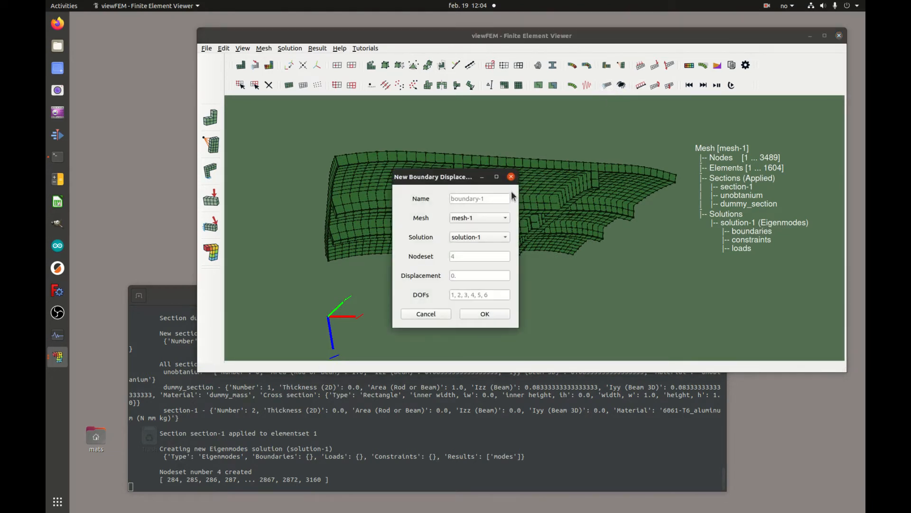
{"action": "left_click", "coordinate": [494, 256]}
{"action": "left_click", "coordinate": [490, 297]}
{"action": "type", "text": "1,2,3"}
{"action": "left_click", "coordinate": [486, 313]}
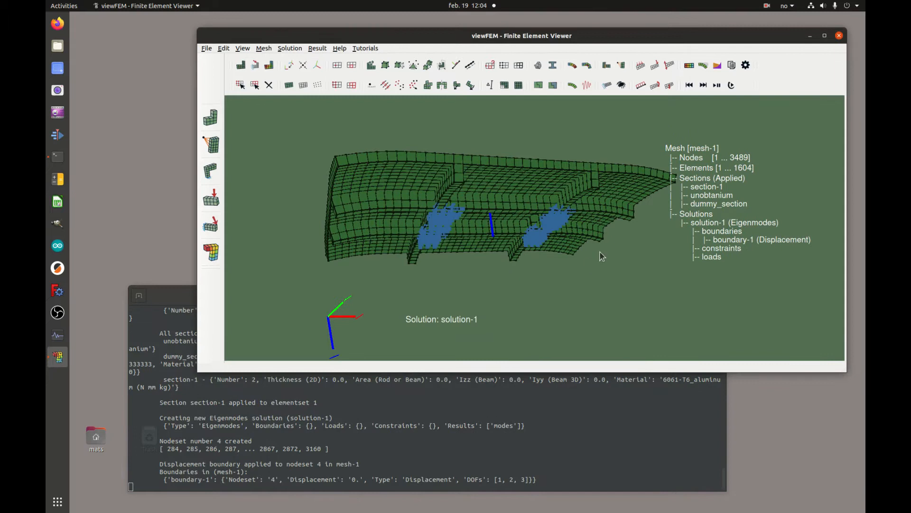
- Add a TouchLock constraint between nodesets 1 and 2 in solution-1 with tolerance 0.15 and DOFs 1, 2, 3
{"action": "left_click_drag", "start_coordinate": [565, 218], "coordinate": [546, 261]}
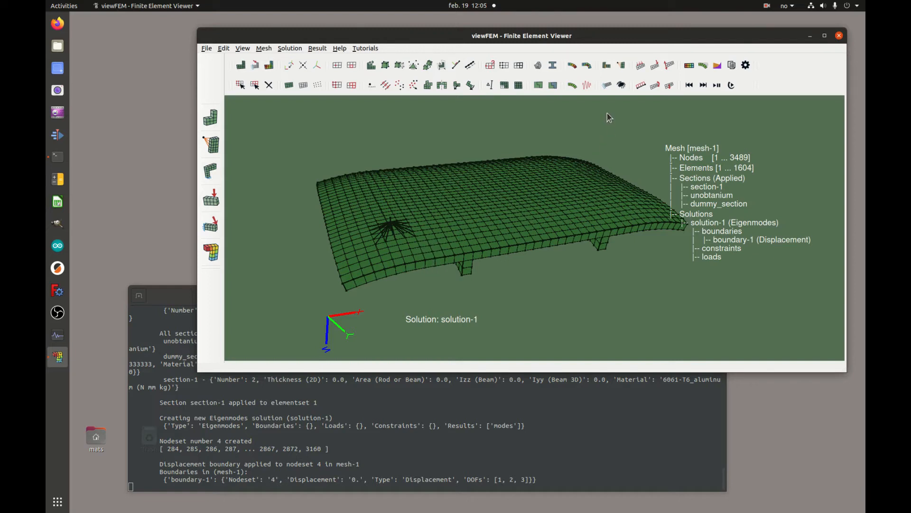
{"action": "left_click", "coordinate": [607, 66]}
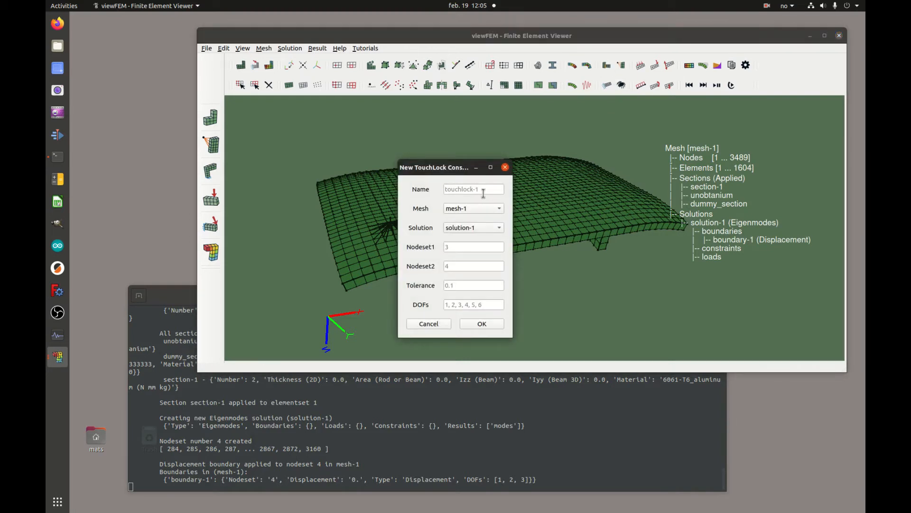
{"action": "left_click", "coordinate": [466, 304]}
{"action": "type", "text": "1,2,3"}
{"action": "left_click", "coordinate": [455, 247]}
{"action": "type", "text": "1"}
{"action": "left_click", "coordinate": [465, 266]}
{"action": "type", "text": "1"}
{"action": "key", "text": "BackSpace"}
{"action": "type", "text": "2"}
{"action": "left_click", "coordinate": [470, 285]}
{"action": "left_click", "coordinate": [483, 323]}
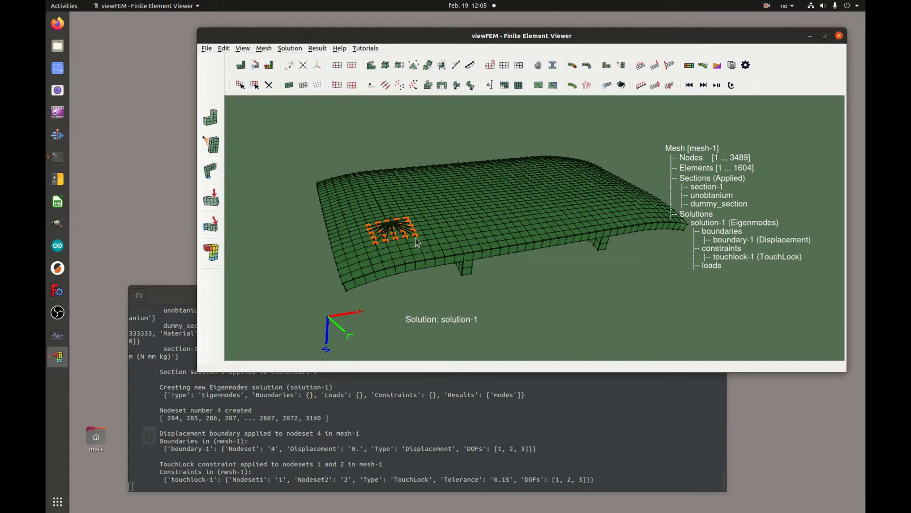
- Examine the TouchLock constraint where the spider's legs meet the top surface of the panel
{"action": "left_click_drag", "start_coordinate": [515, 241], "coordinate": [531, 255]}
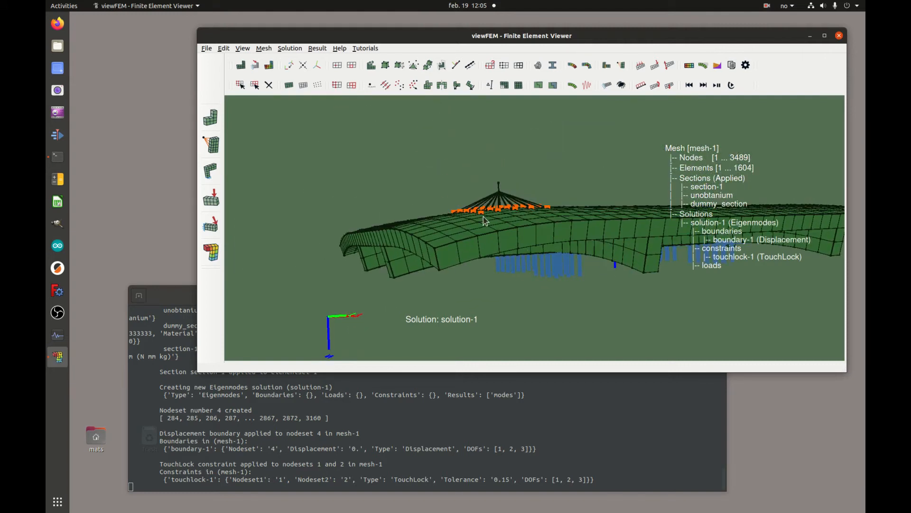
{"action": "left_click_drag", "start_coordinate": [548, 220], "coordinate": [558, 229]}
{"action": "mouse_move", "coordinate": [606, 250]}
{"action": "left_mouse_down"}
{"action": "mouse_move", "coordinate": [570, 266]}
{"action": "mouse_move", "coordinate": [522, 246]}
{"action": "mouse_move", "coordinate": [502, 256]}
{"action": "left_mouse_up"}
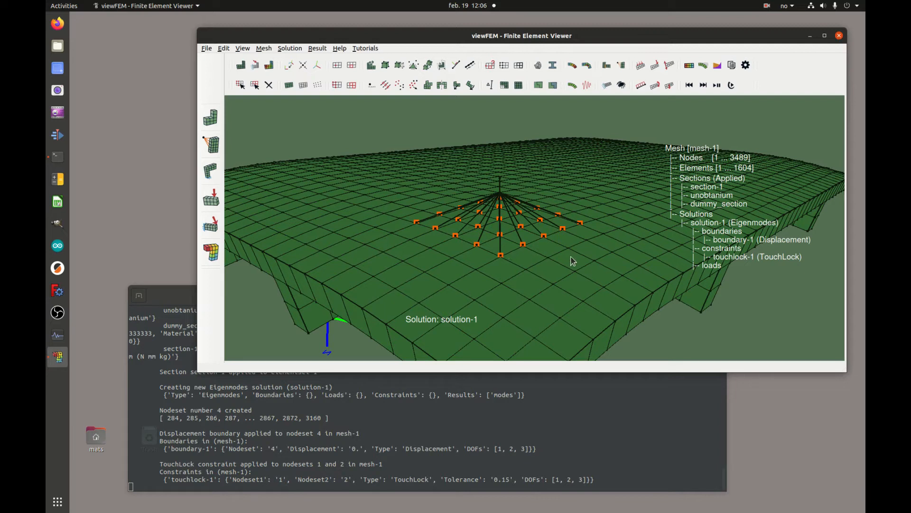
{"action": "left_click_drag", "start_coordinate": [580, 236], "coordinate": [579, 267]}
{"action": "left_click_drag", "start_coordinate": [649, 244], "coordinate": [564, 244]}
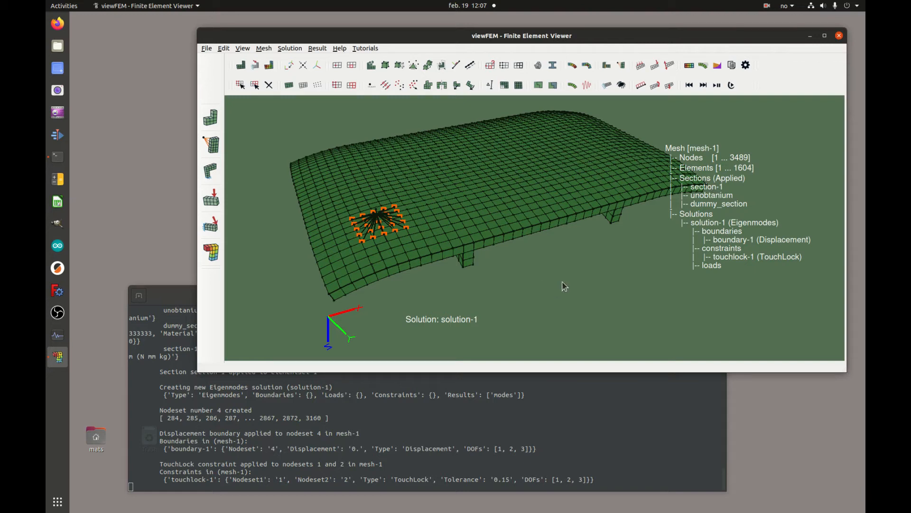
- Add solution-1 to a new sol-file and write it as sol_file-1.sol
{"action": "left_click", "coordinate": [733, 65]}
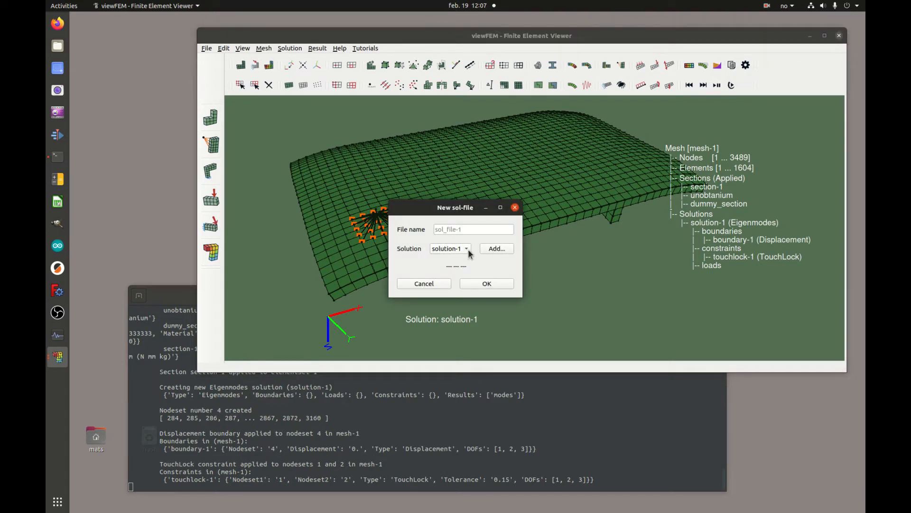
{"action": "left_click", "coordinate": [502, 249]}
{"action": "left_click_drag", "start_coordinate": [492, 208], "coordinate": [515, 153]}
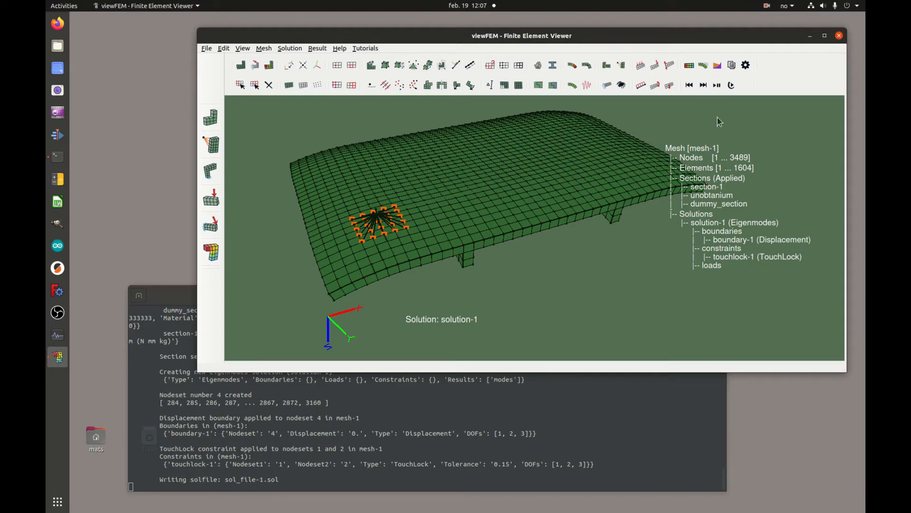
- Run the solver on sol_file-1.sol from the work_directory folder
{"action": "left_click", "coordinate": [746, 65]}
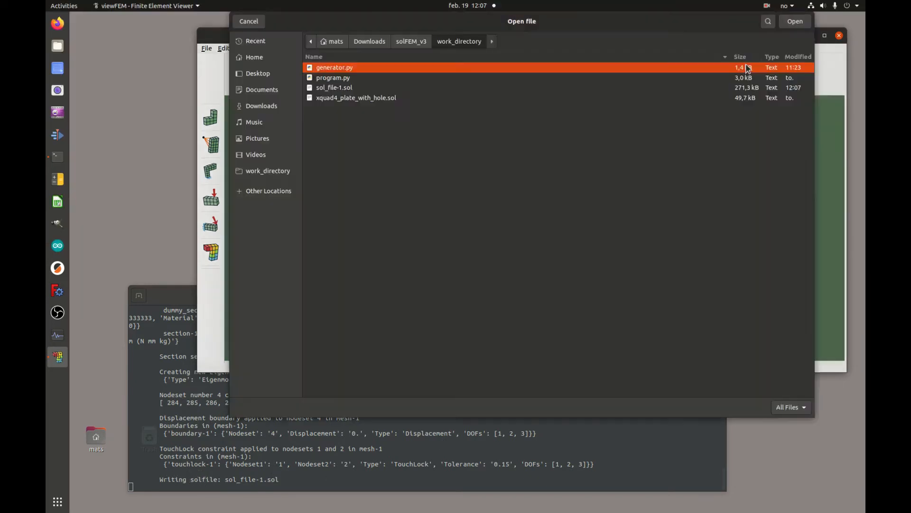
{"action": "left_click", "coordinate": [348, 92]}
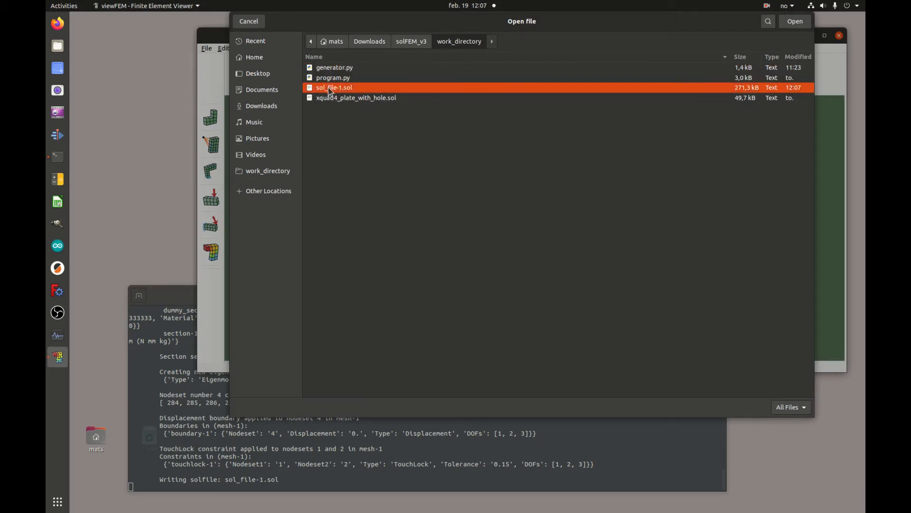
{"action": "left_click", "coordinate": [801, 24]}
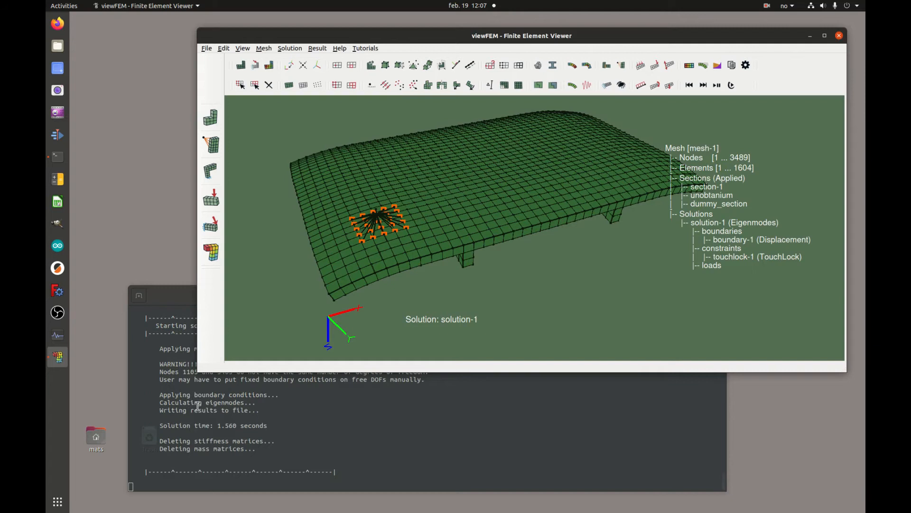
- Open the results file sol_file-1.out from the work_directory folder
{"action": "left_click", "coordinate": [207, 49]}
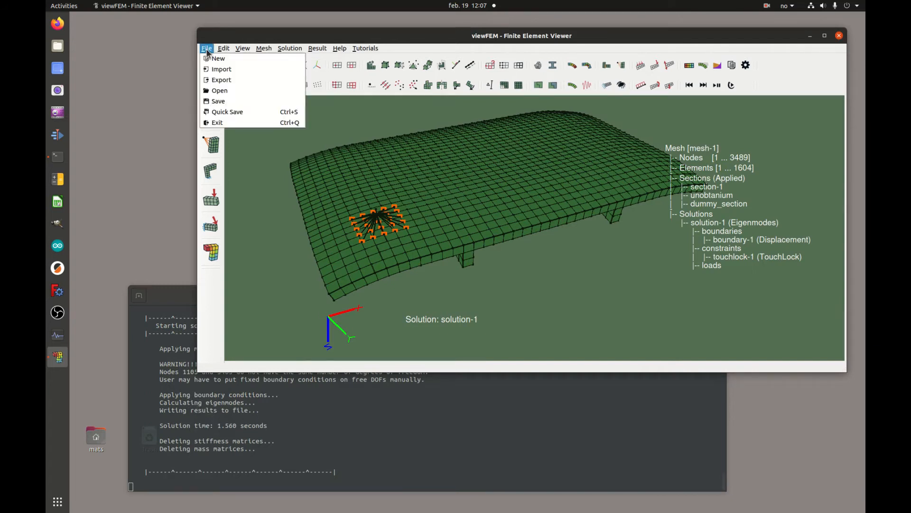
{"action": "left_click", "coordinate": [221, 90]}
{"action": "left_click", "coordinate": [350, 89]}
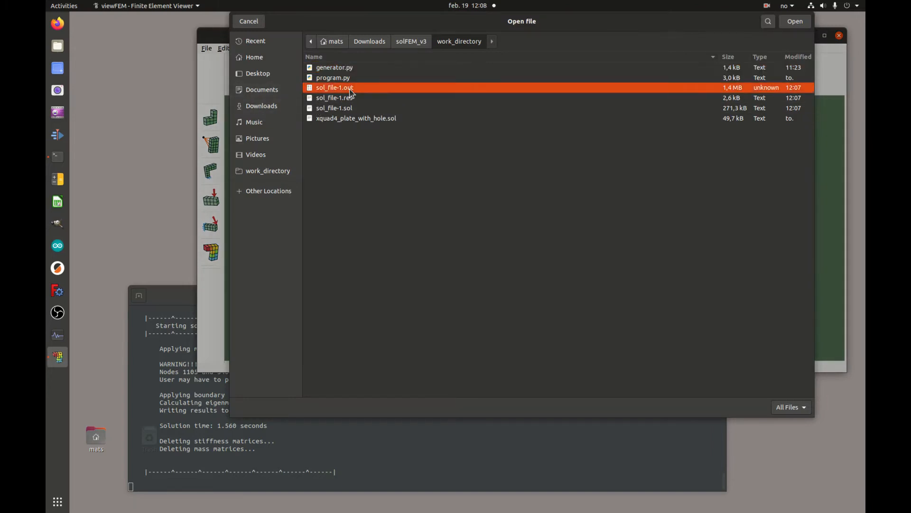
- Open the results file sol_file-1.out and display mode1 of the solution-1 modeshapes
{"action": "left_click", "coordinate": [807, 22]}
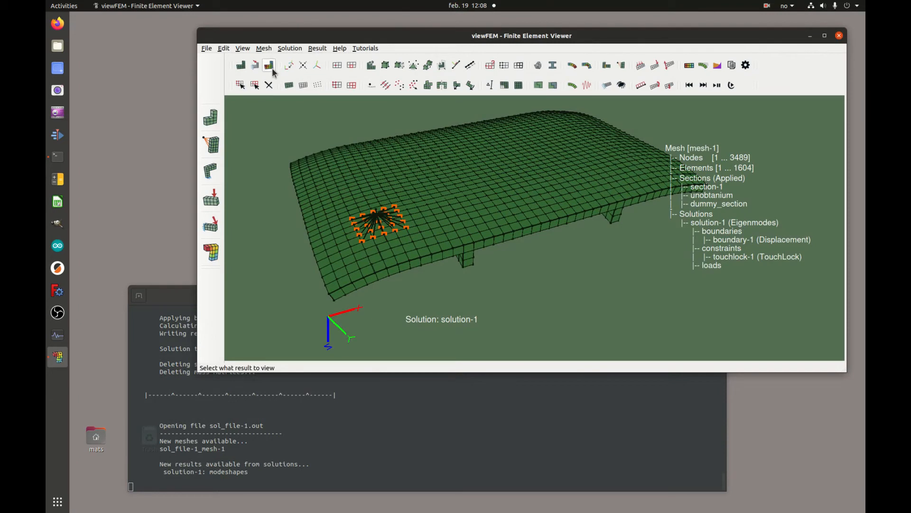
{"action": "left_click", "coordinate": [269, 66]}
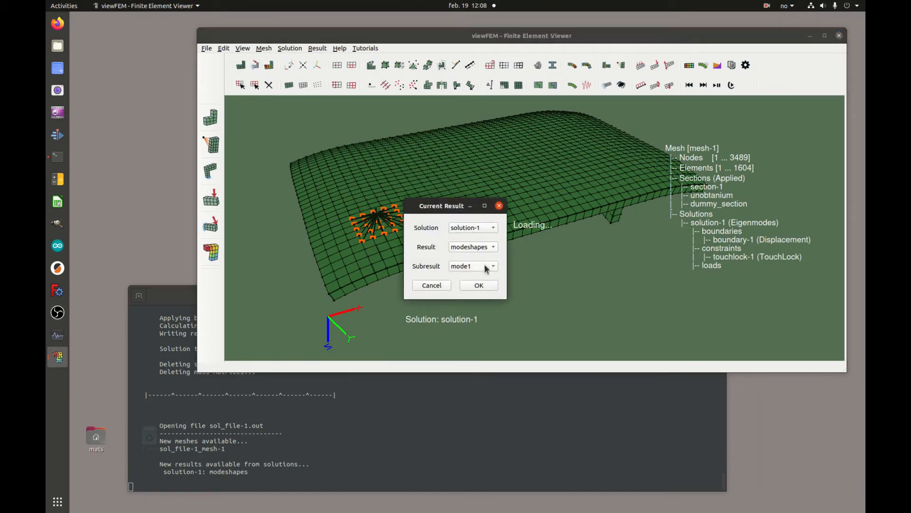
{"action": "left_click", "coordinate": [479, 286]}
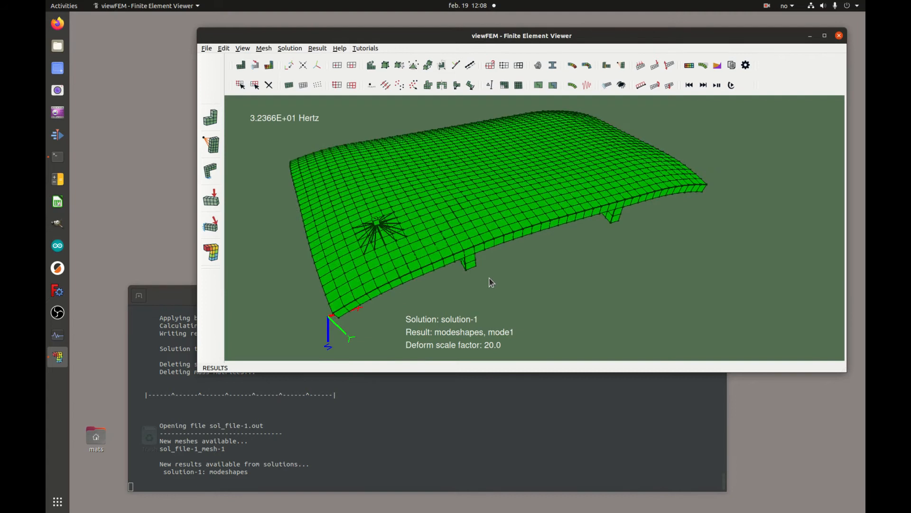
- Examine the deformed shapes of mode1 and mode2 from the side, from below and from above
{"action": "left_click_drag", "start_coordinate": [534, 246], "coordinate": [591, 231]}
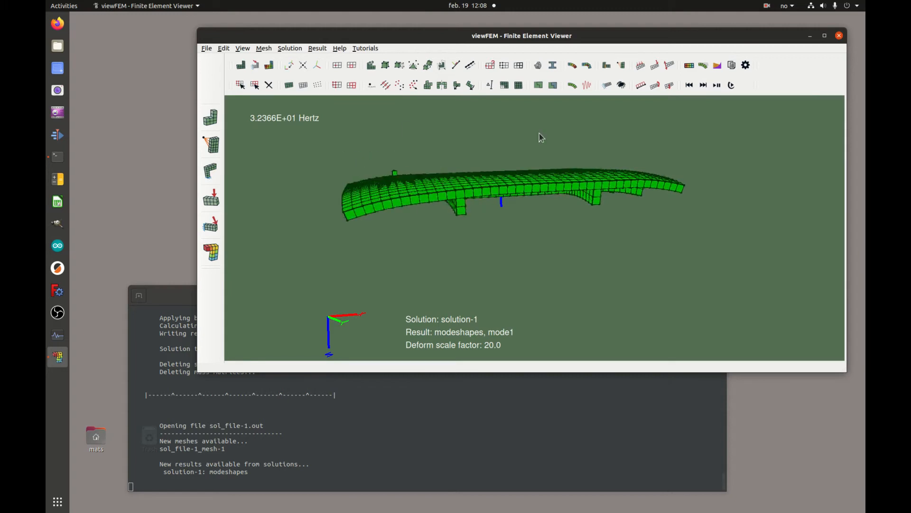
{"action": "left_click_drag", "start_coordinate": [676, 124], "coordinate": [571, 151]}
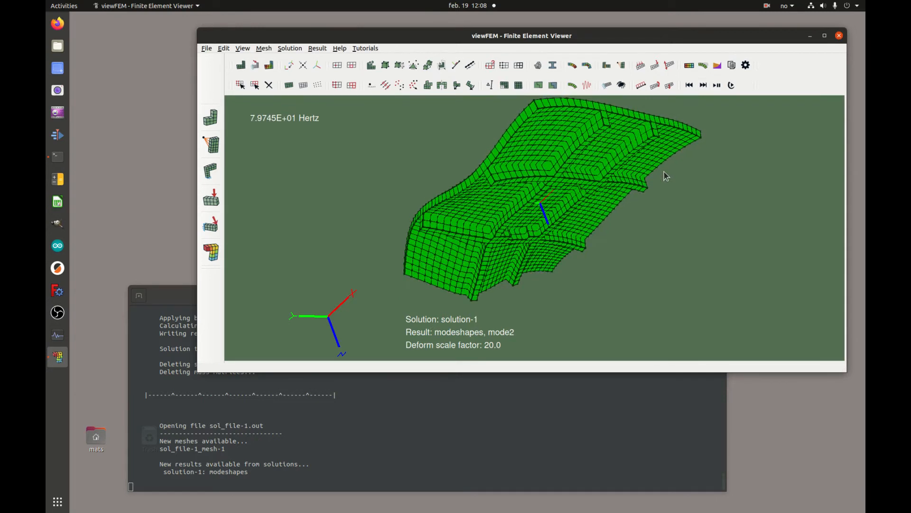
{"action": "left_click_drag", "start_coordinate": [546, 210], "coordinate": [556, 192]}
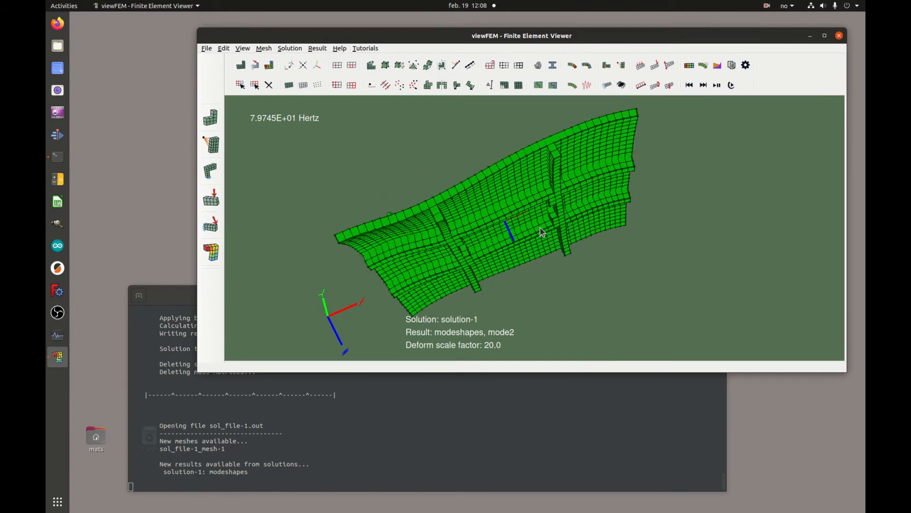
{"action": "mouse_move", "coordinate": [542, 232]}
{"action": "left_mouse_down"}
{"action": "mouse_move", "coordinate": [534, 227]}
{"action": "mouse_move", "coordinate": [557, 259]}
{"action": "mouse_move", "coordinate": [547, 218]}
{"action": "mouse_move", "coordinate": [545, 230]}
{"action": "left_mouse_up"}
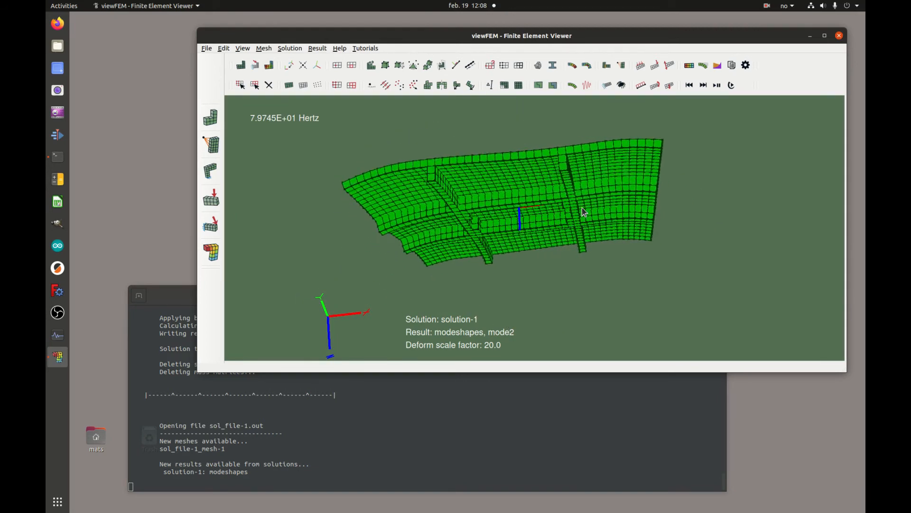
{"action": "left_click_drag", "start_coordinate": [582, 204], "coordinate": [550, 257]}
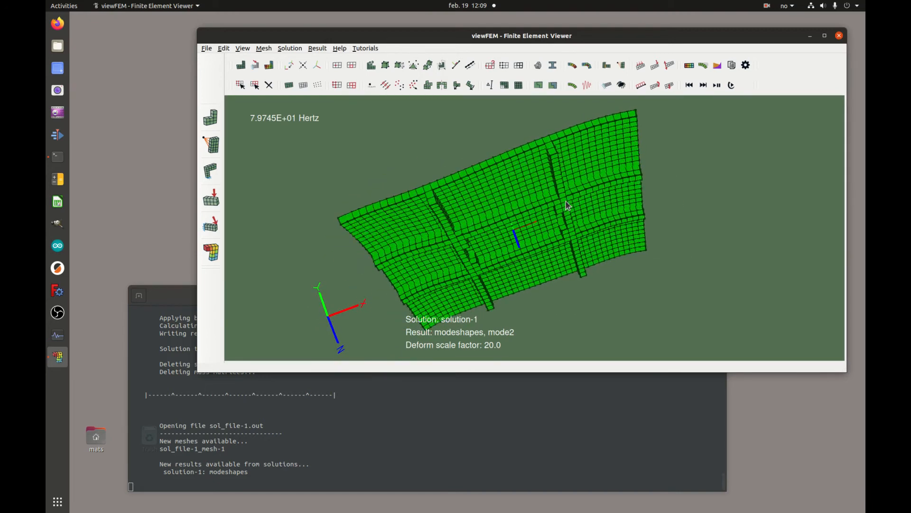
{"action": "mouse_move", "coordinate": [561, 206]}
{"action": "left_mouse_down"}
{"action": "mouse_move", "coordinate": [575, 252]}
{"action": "mouse_move", "coordinate": [572, 205]}
{"action": "left_mouse_up"}
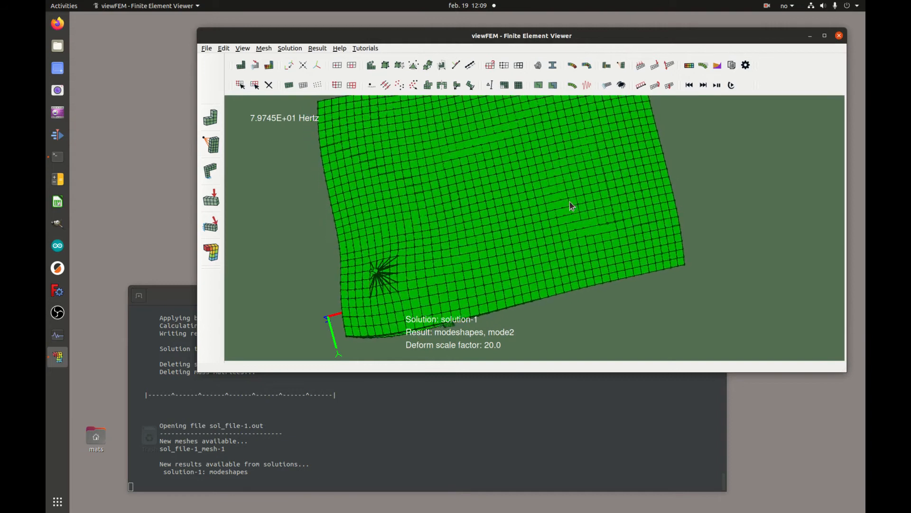
{"action": "left_click_drag", "start_coordinate": [519, 284], "coordinate": [534, 248]}
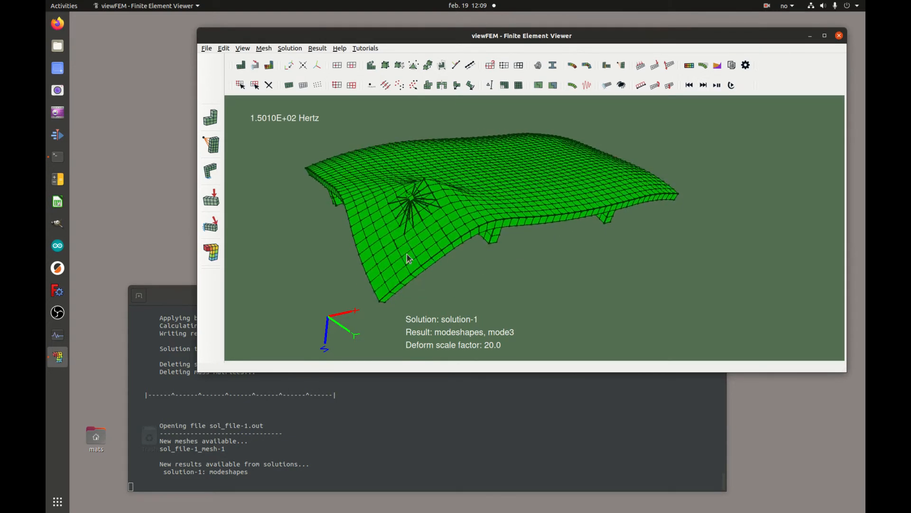
- Step forward through the eigenmodes from mode3 to mode8, examining each deformed shape
{"action": "left_click_drag", "start_coordinate": [451, 199], "coordinate": [575, 216]}
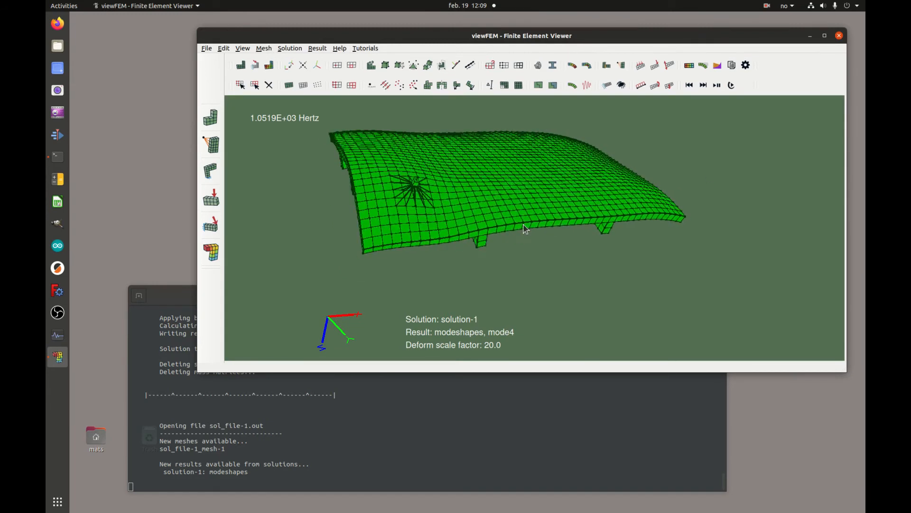
{"action": "mouse_move", "coordinate": [510, 191]}
{"action": "left_mouse_down"}
{"action": "mouse_move", "coordinate": [546, 187]}
{"action": "mouse_move", "coordinate": [496, 196]}
{"action": "mouse_move", "coordinate": [506, 208]}
{"action": "mouse_move", "coordinate": [516, 192]}
{"action": "left_mouse_up"}
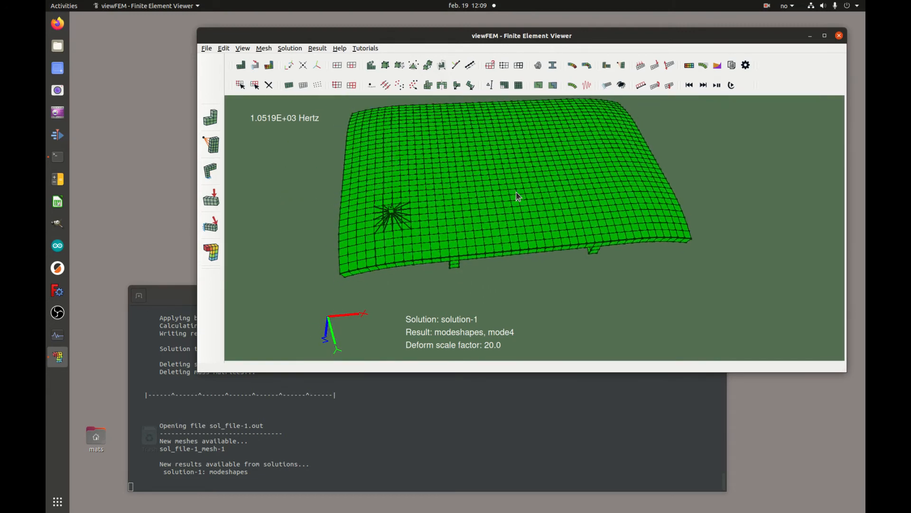
{"action": "left_click", "coordinate": [704, 86]}
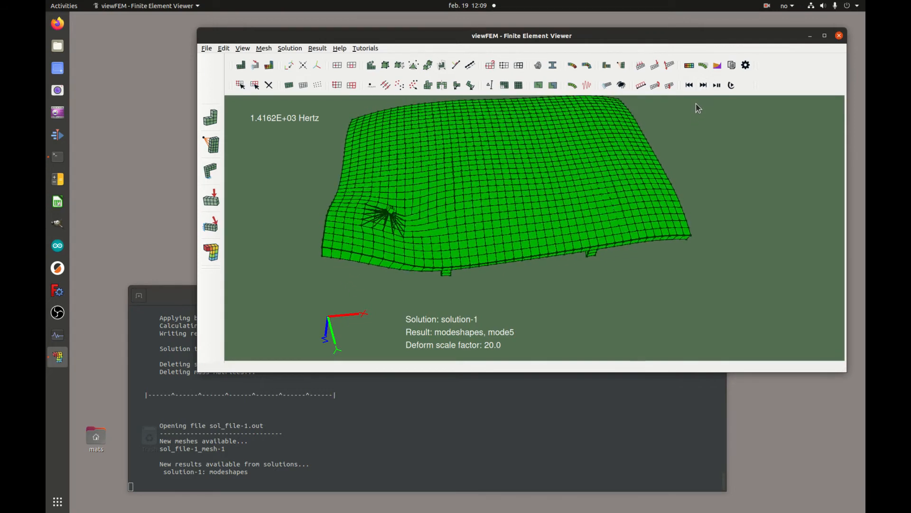
{"action": "mouse_move", "coordinate": [663, 157]}
{"action": "left_mouse_down"}
{"action": "mouse_move", "coordinate": [680, 153]}
{"action": "mouse_move", "coordinate": [672, 147]}
{"action": "left_mouse_up"}
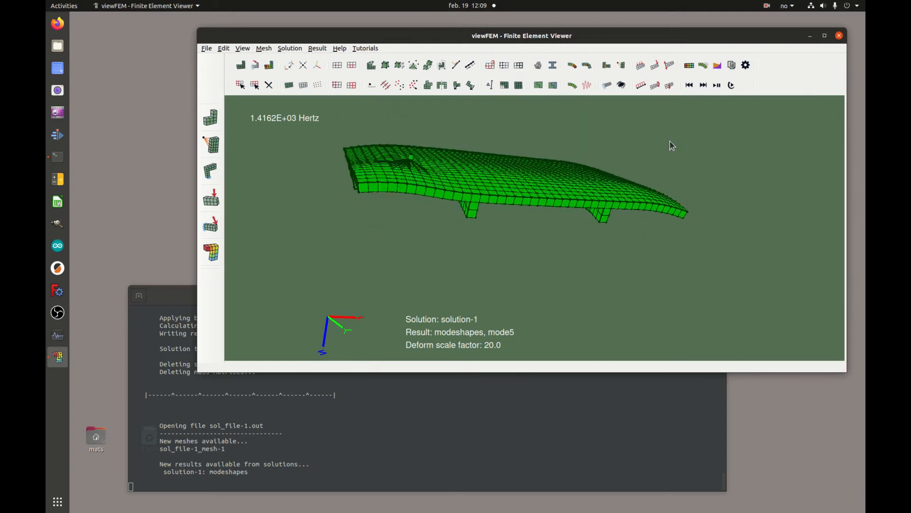
{"action": "left_click", "coordinate": [704, 86]}
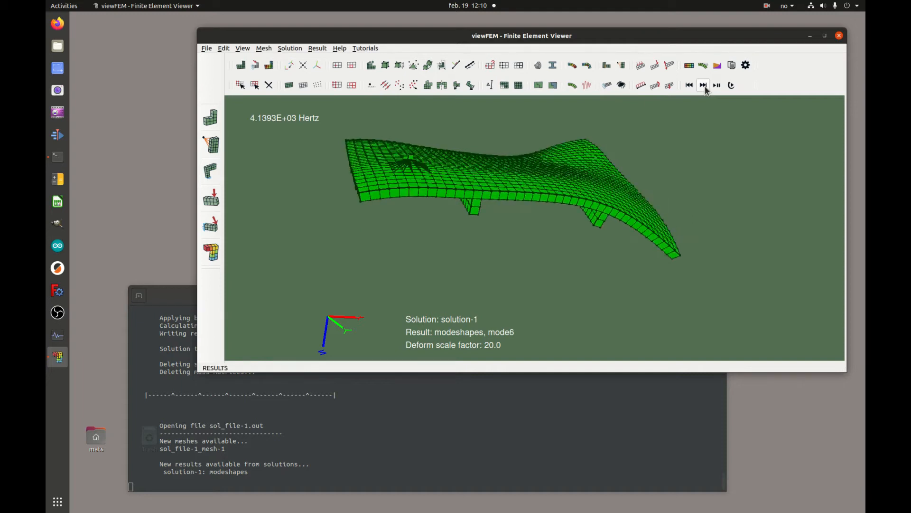
{"action": "mouse_move", "coordinate": [534, 161]}
{"action": "left_mouse_down"}
{"action": "mouse_move", "coordinate": [531, 183]}
{"action": "mouse_move", "coordinate": [539, 166]}
{"action": "left_mouse_up"}
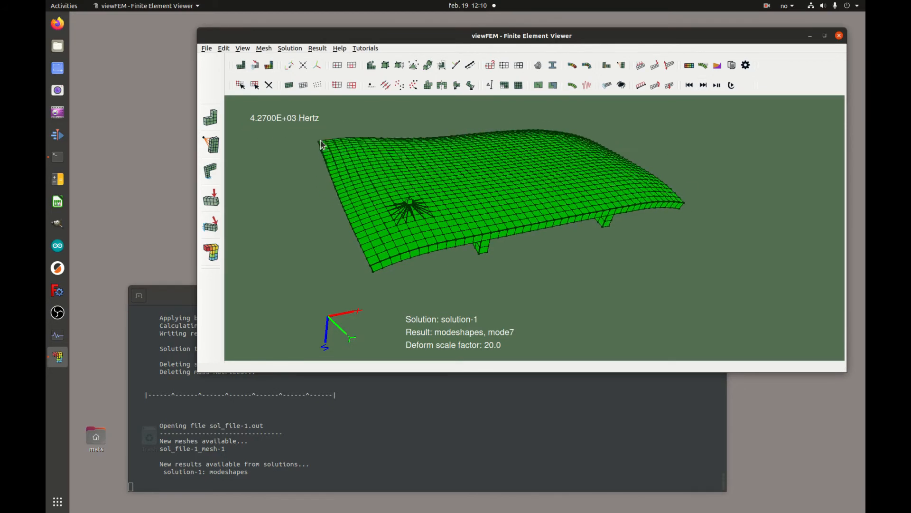
{"action": "left_click", "coordinate": [705, 89]}
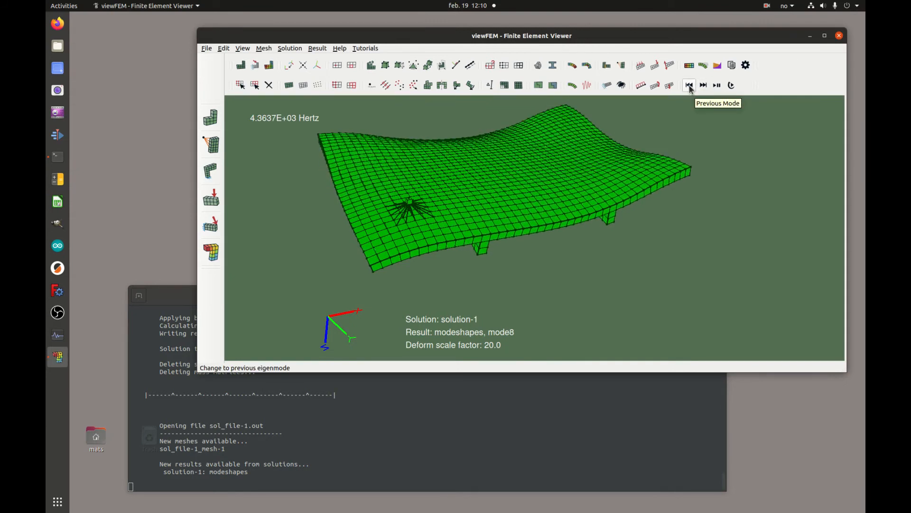
- Step back through the eigenmodes from mode8 to mode1
{"action": "left_click", "coordinate": [690, 86]}
{"action": "left_click", "coordinate": [689, 85]}
{"action": "left_click", "coordinate": [689, 85]}
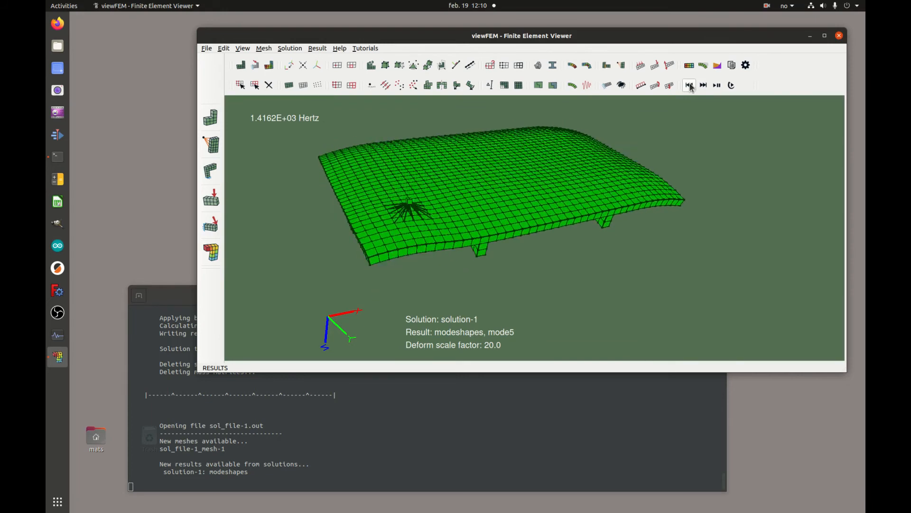
{"action": "left_click", "coordinate": [690, 86]}
{"action": "left_click", "coordinate": [690, 86]}
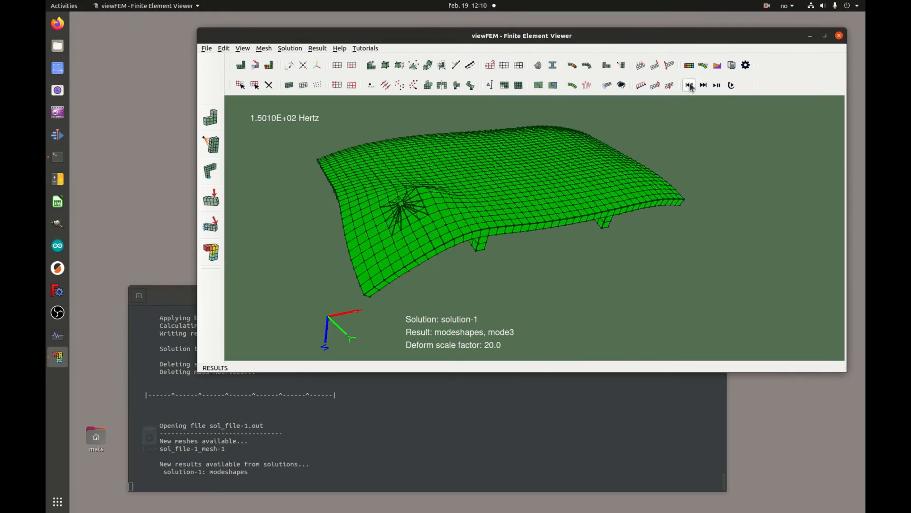
{"action": "left_click", "coordinate": [689, 86]}
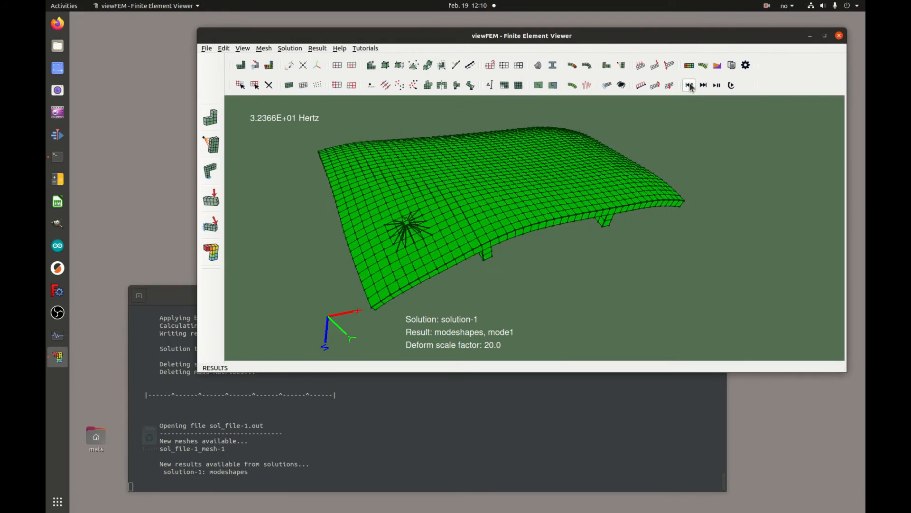
{"action": "left_click", "coordinate": [689, 86]}
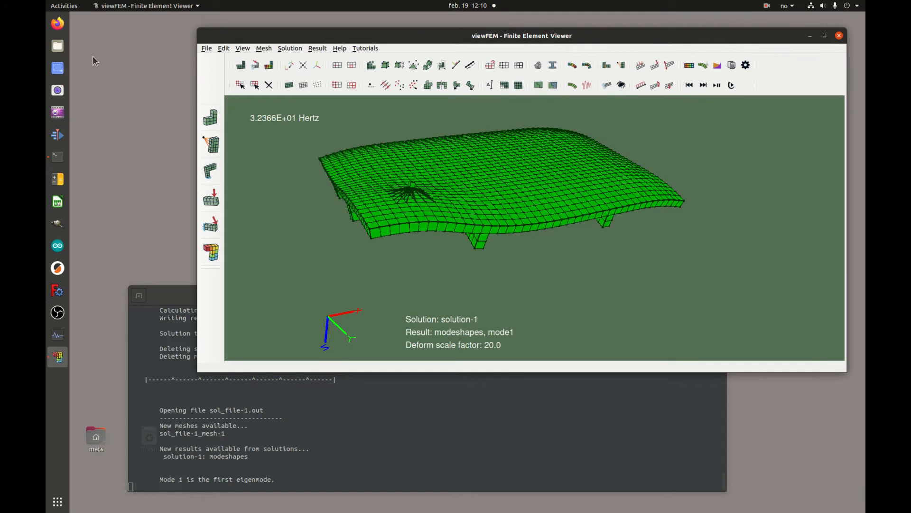
- Switch to the file manager and open the work_directory folder in Downloads/solFEM_v3, moving its window clear of the screen corner
{"action": "left_click", "coordinate": [57, 46]}
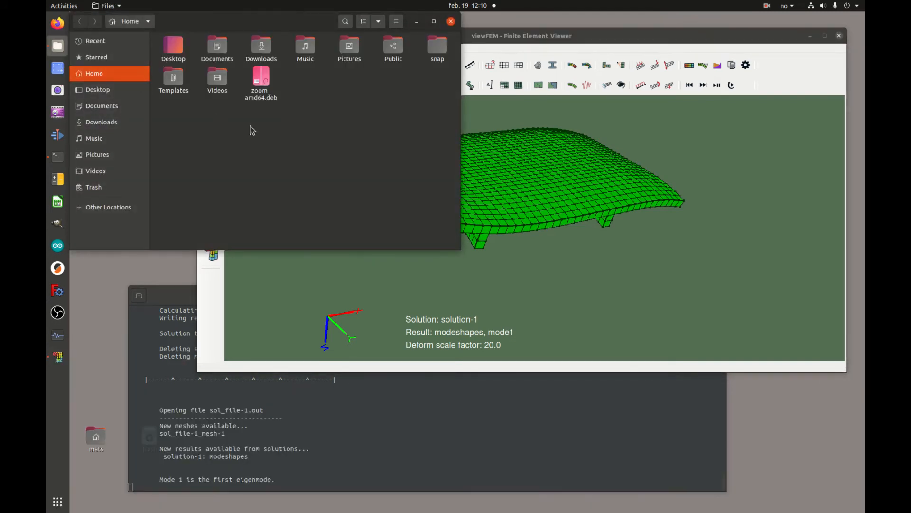
{"action": "double_click", "coordinate": [262, 47]}
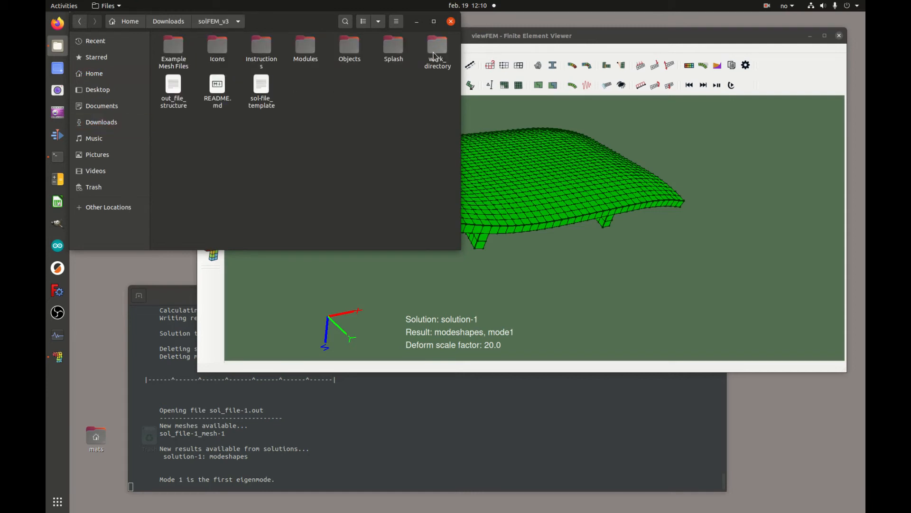
{"action": "double_click", "coordinate": [435, 53]}
{"action": "left_click_drag", "start_coordinate": [322, 23], "coordinate": [382, 118]}
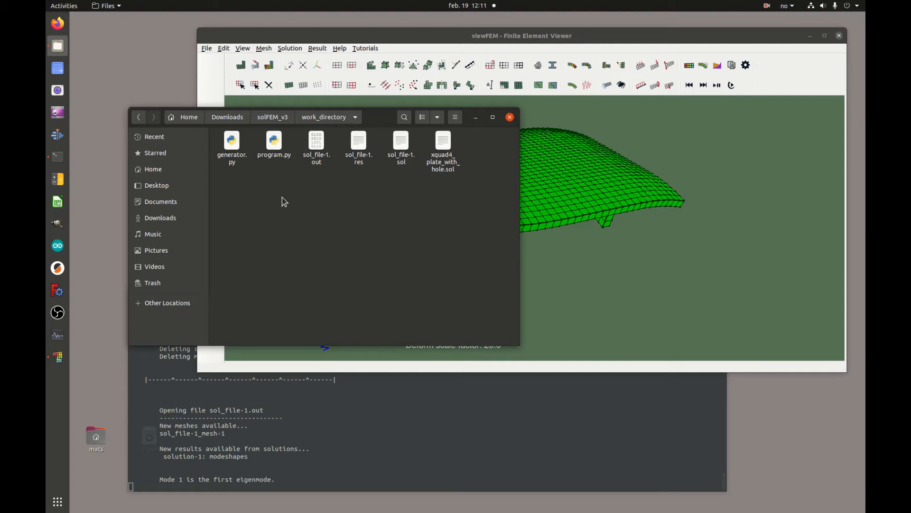
- Open generator.py in the text editor and review the script from its header comments to the main block
{"action": "left_click", "coordinate": [233, 144]}
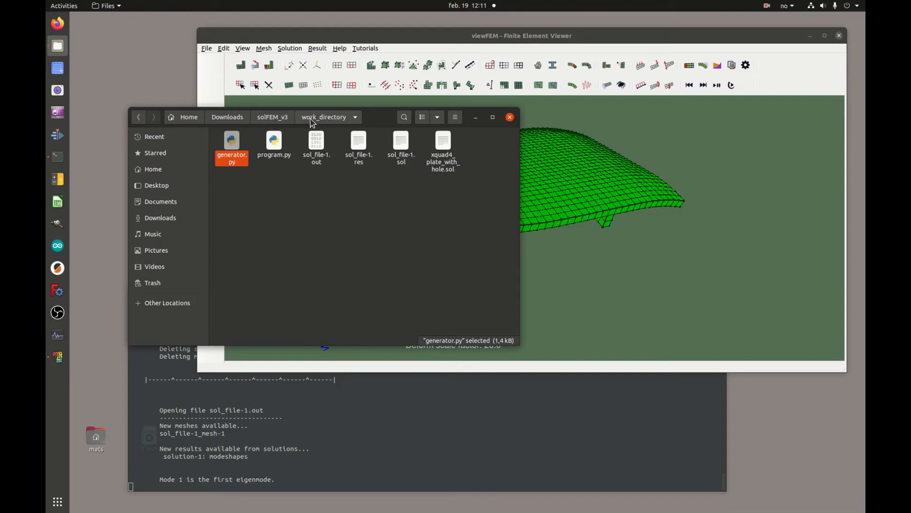
{"action": "double_click", "coordinate": [231, 138]}
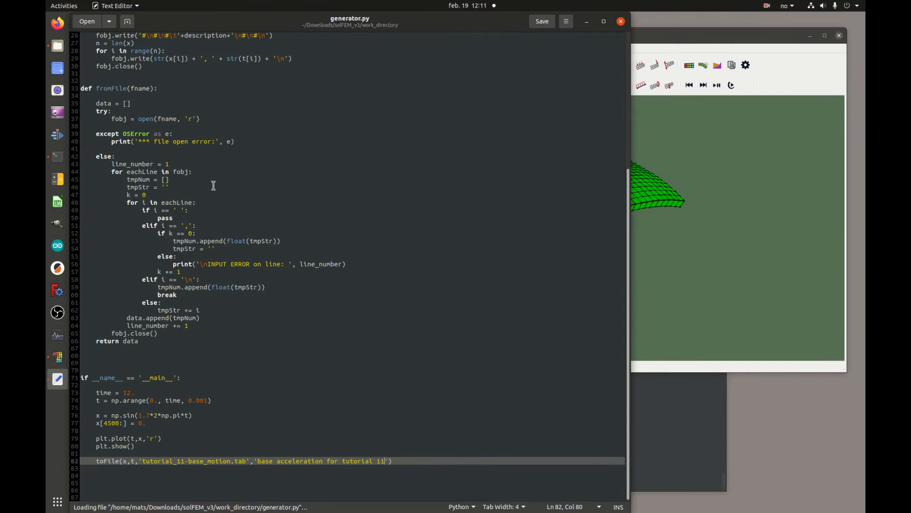
{"action": "scroll", "coordinate": [214, 185], "scroll_direction": "up", "scroll_amount": 5}
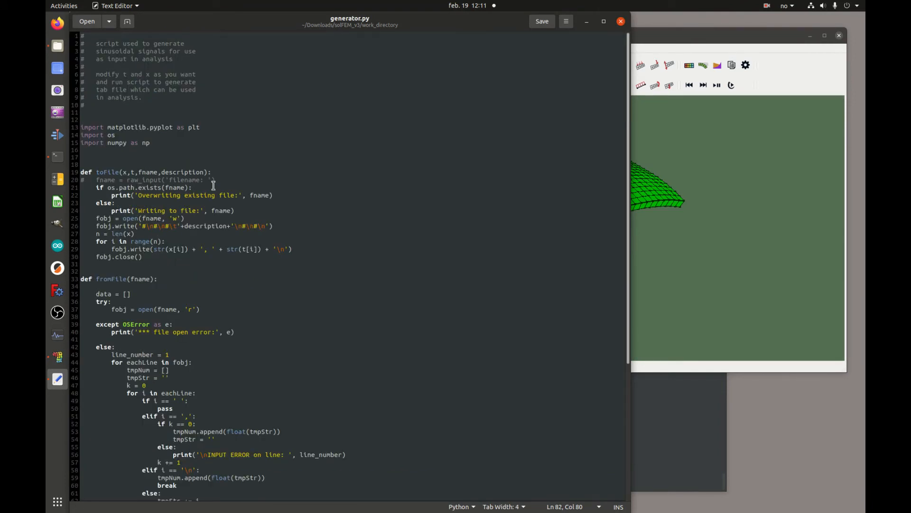
{"action": "scroll", "coordinate": [213, 185], "scroll_direction": "down", "scroll_amount": 5}
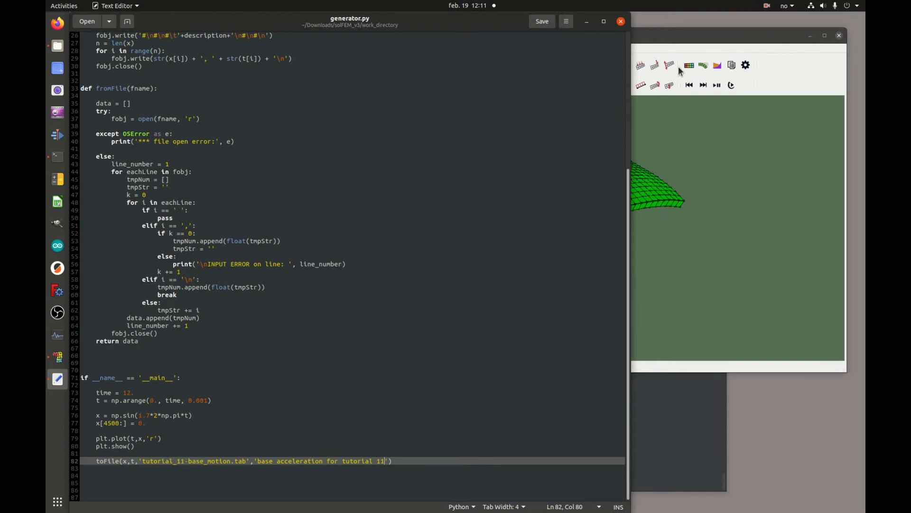
- Switch to viewFEM, view the opening page of Tutorial 11, close it and minimize the viewer
{"action": "left_click", "coordinate": [686, 39]}
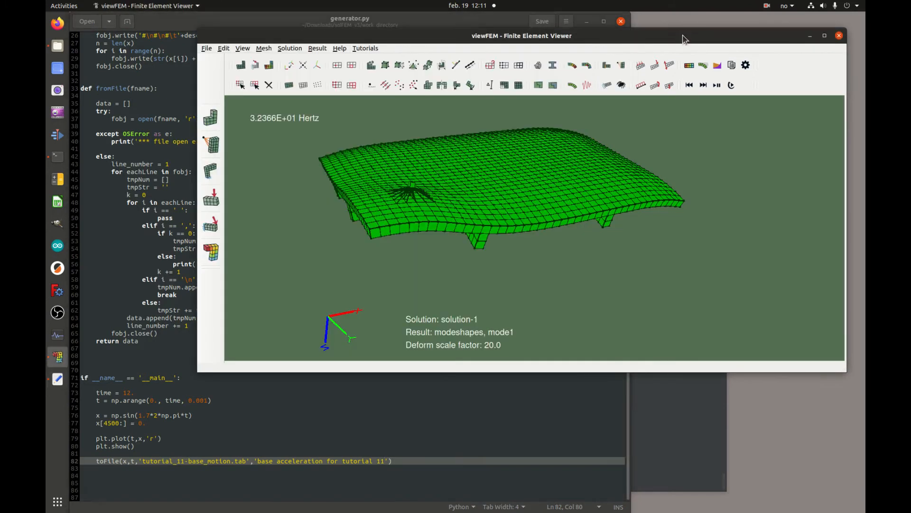
{"action": "left_click", "coordinate": [367, 49]}
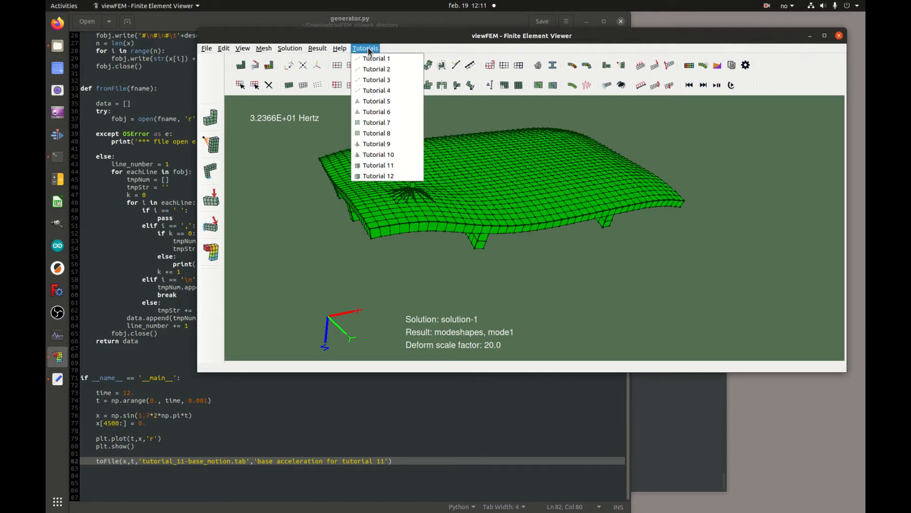
{"action": "left_click", "coordinate": [383, 165]}
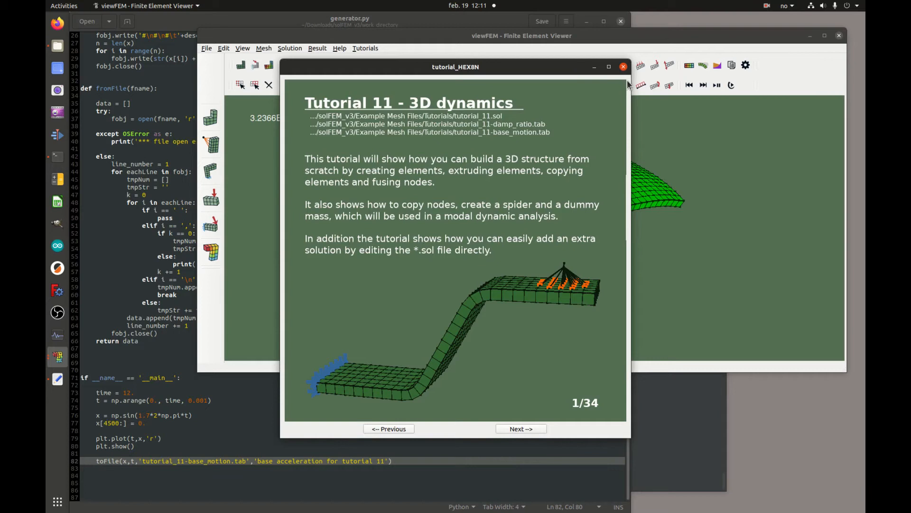
{"action": "left_click", "coordinate": [623, 67]}
{"action": "left_click", "coordinate": [810, 35]}
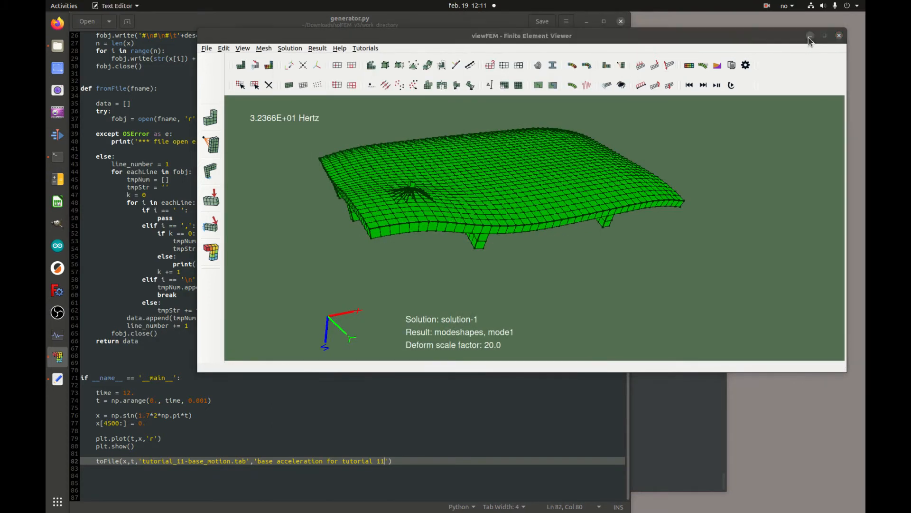
- Set the time variable in the main block of generator.py to 6
{"action": "left_click", "coordinate": [400, 461]}
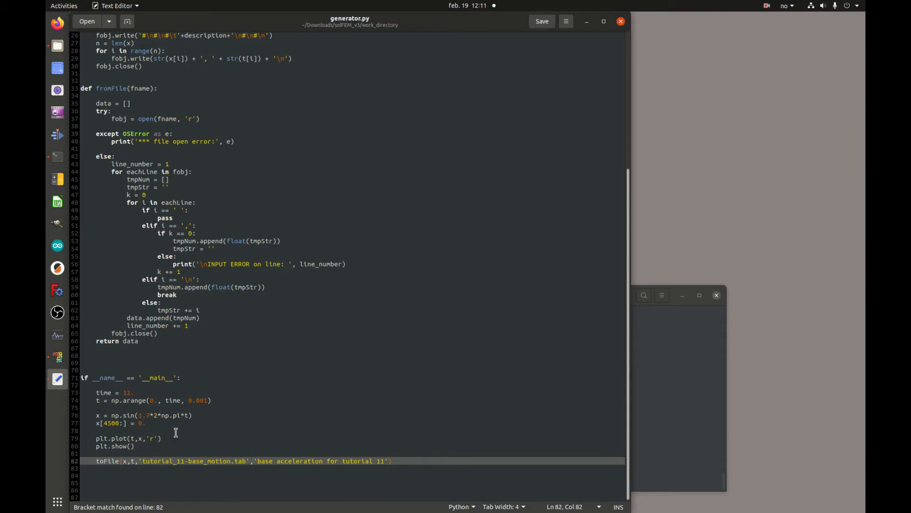
{"action": "left_click_drag", "start_coordinate": [132, 391], "coordinate": [124, 392]}
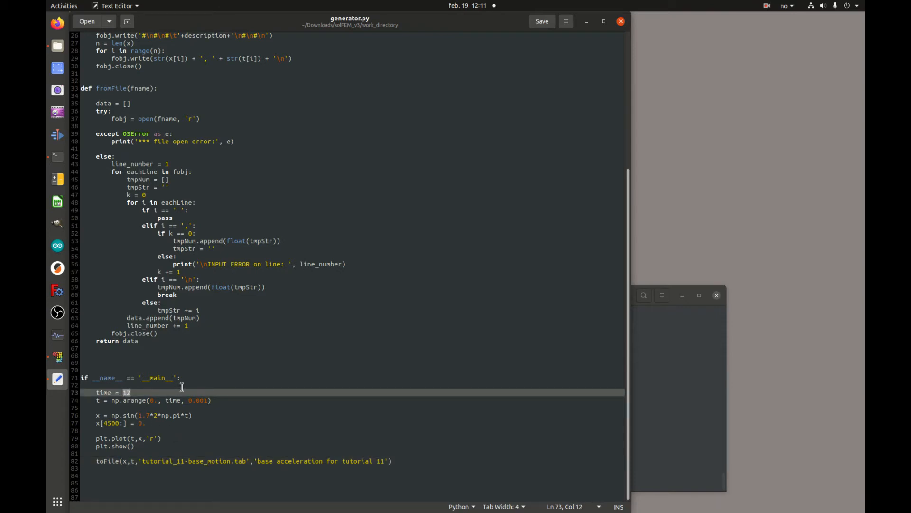
{"action": "type", "text": "6."}
- Set the start index of the zeroed part of x to 4000 in the main block of generator.py
{"action": "left_click", "coordinate": [111, 421]}
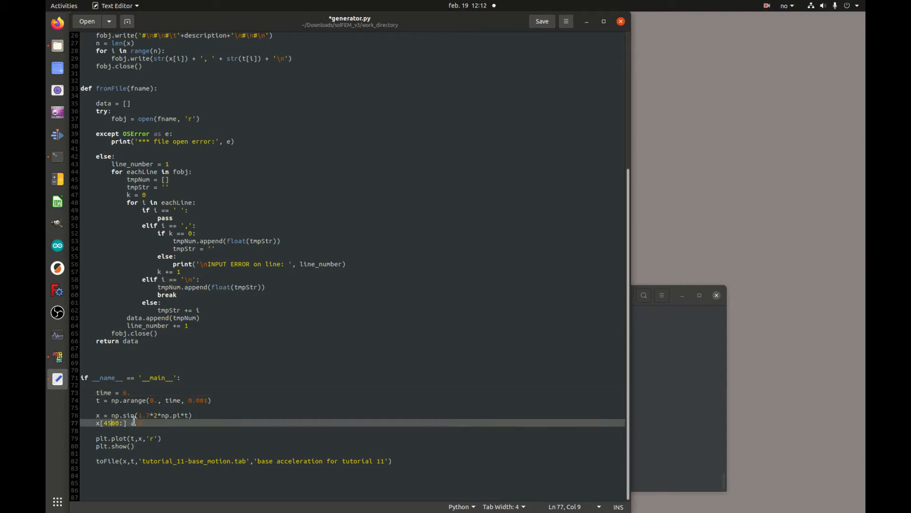
{"action": "left_click", "coordinate": [106, 423]}
{"action": "type", "text": "0"}
- Set the frequency in the x = np.sin expression to 29. and copy the whole np.sin term
{"action": "key", "text": "Up"}
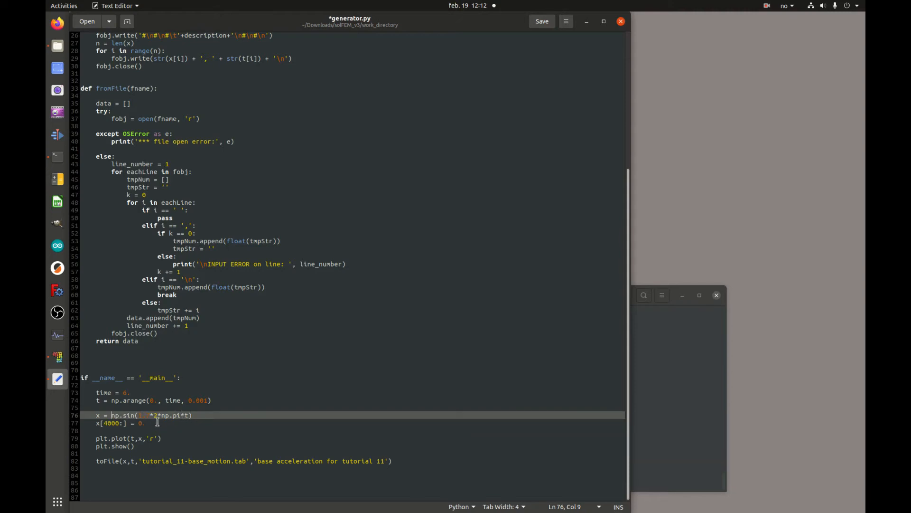
{"action": "left_click_drag", "start_coordinate": [151, 415], "coordinate": [137, 415]}
{"action": "type", "text": "29."}
{"action": "key", "text": "Home"}
{"action": "key", "text": "shift+End"}
{"action": "key", "text": "ctrl+c"}
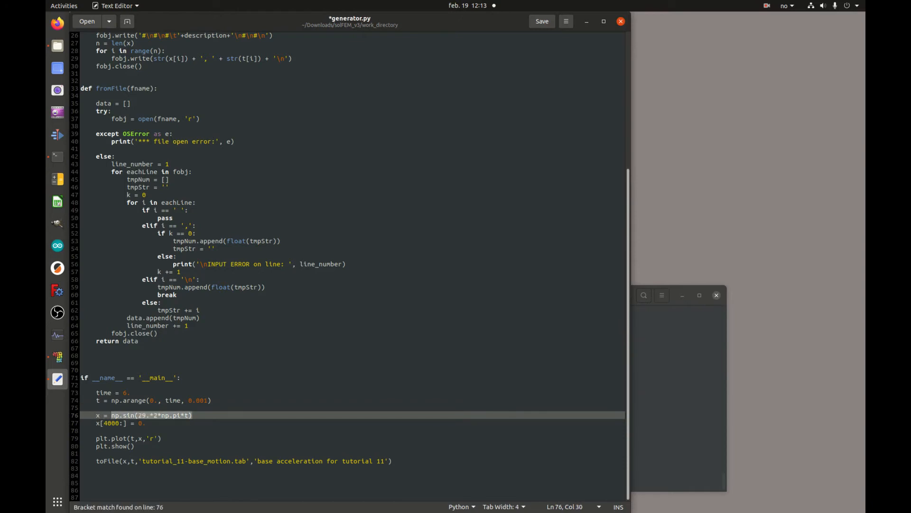
- Add a second term, np.cos(6.*2*np.pi*t), to the x expression
{"action": "key", "text": "End"}
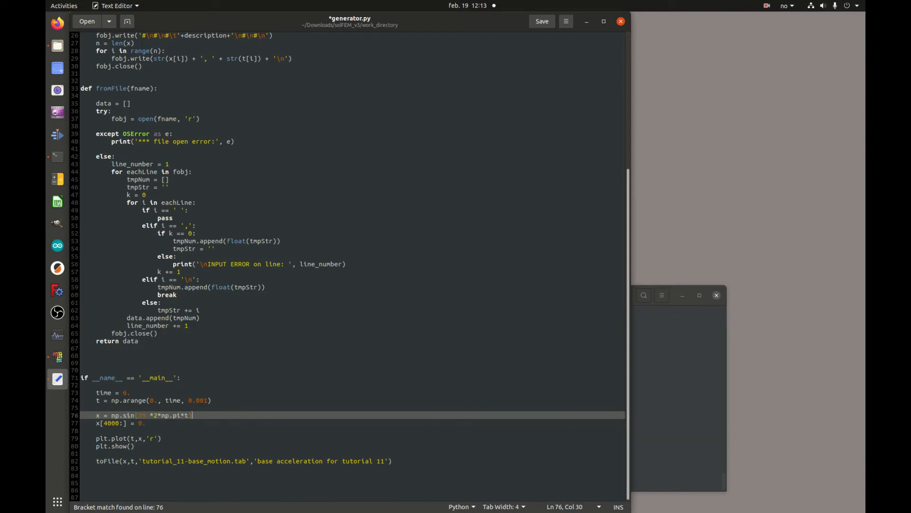
{"action": "type", "text": "+np.sin(20.*2*np.pi*t"}
{"action": "key", "text": "Left"}
{"action": "key", "text": "Left"}
{"action": "key", "text": "Left"}
{"action": "key", "text": "Left"}
{"action": "key", "text": "Left"}
{"action": "key", "text": "Left"}
{"action": "key", "text": "Left"}
{"action": "key", "text": "Left"}
{"action": "key", "text": "Left"}
{"action": "key", "text": "Left"}
{"action": "key", "text": "Left"}
{"action": "key", "text": "Left"}
{"action": "key", "text": "Left"}
{"action": "key", "text": "Left"}
{"action": "key", "text": "shift+Left"}
{"action": "key", "text": "shift+Left"}
{"action": "key", "text": "shift+Left"}
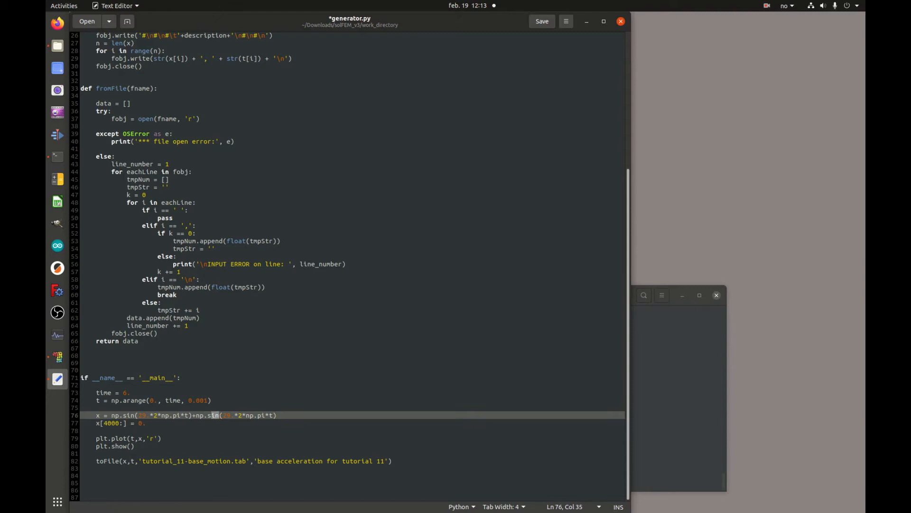
{"action": "type", "text": "cos"}
{"action": "key", "text": "Right"}
{"action": "key", "text": "Right"}
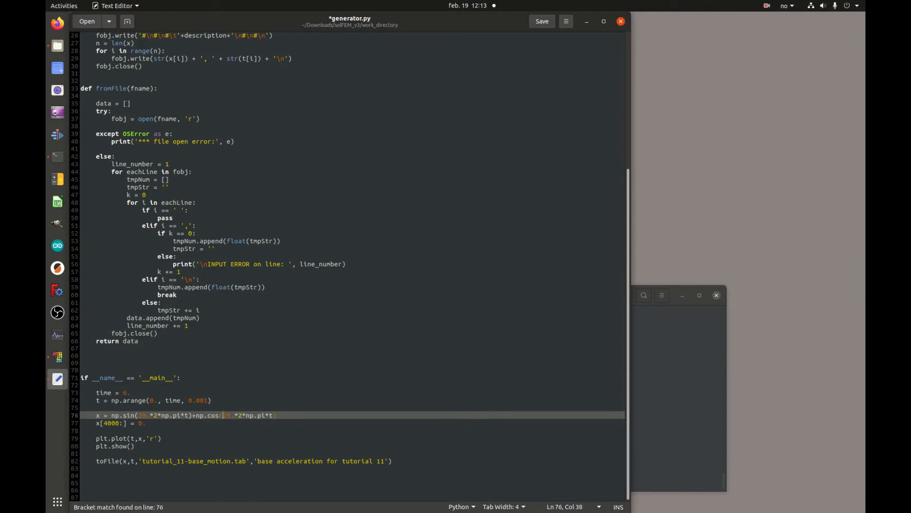
{"action": "key", "text": "shift+Left"}
{"action": "key", "text": "shift+Left"}
{"action": "type", "text": "4"}
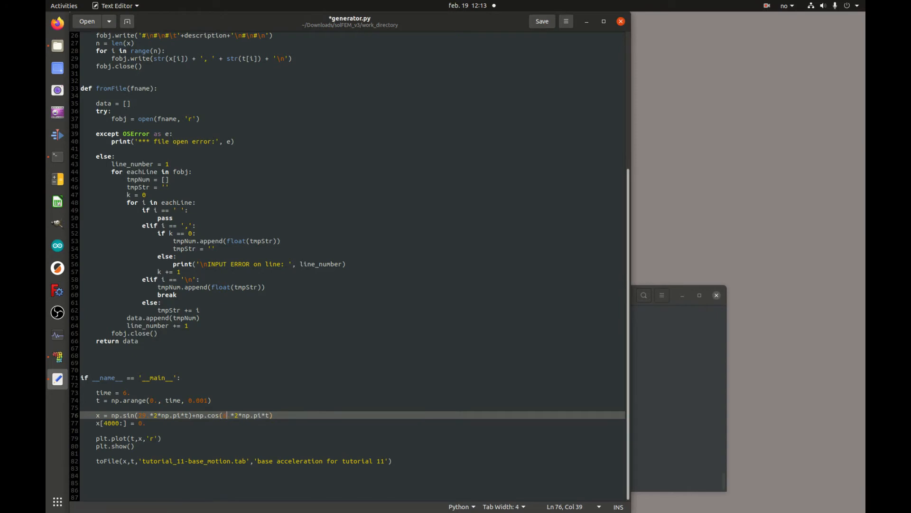
- Append a third term, np.sin(49.*2*np.pi*t), to the x expression
{"action": "key", "text": "End"}
{"action": "type", "text": "+"}
{"action": "key", "text": "ctrl+v"}
{"action": "key", "text": "Left"}
{"action": "key", "text": "Left"}
{"action": "key", "text": "Left"}
{"action": "key", "text": "Left"}
{"action": "key", "text": "Left"}
{"action": "key", "text": "Left"}
{"action": "key", "text": "Left"}
{"action": "key", "text": "Left"}
{"action": "key", "text": "Left"}
{"action": "key", "text": "Left"}
{"action": "key", "text": "Left"}
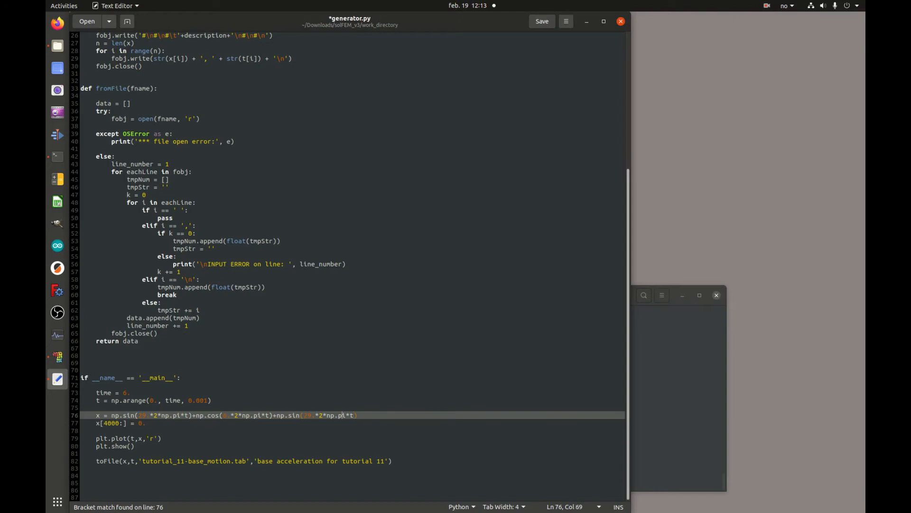
{"action": "key", "text": "shift+Left"}
{"action": "key", "text": "shift+Left"}
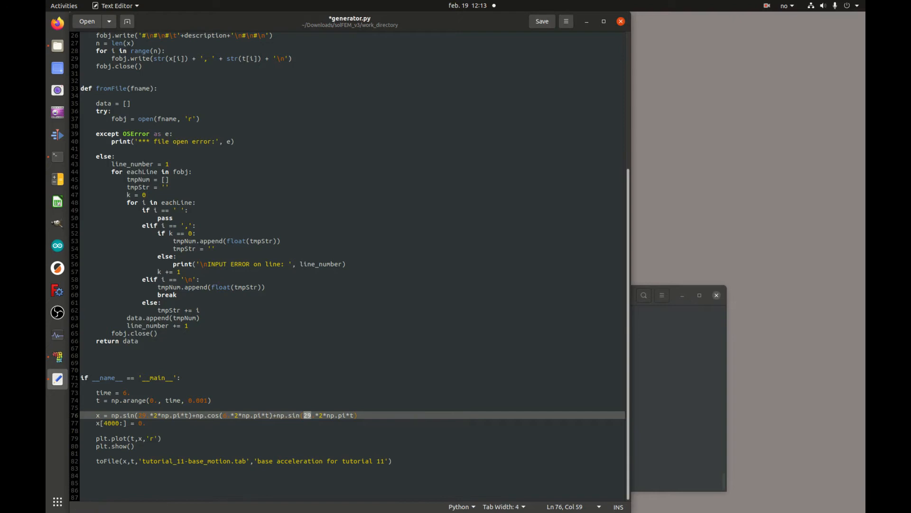
{"action": "type", "text": "6"}
{"action": "key", "text": "shift+Left"}
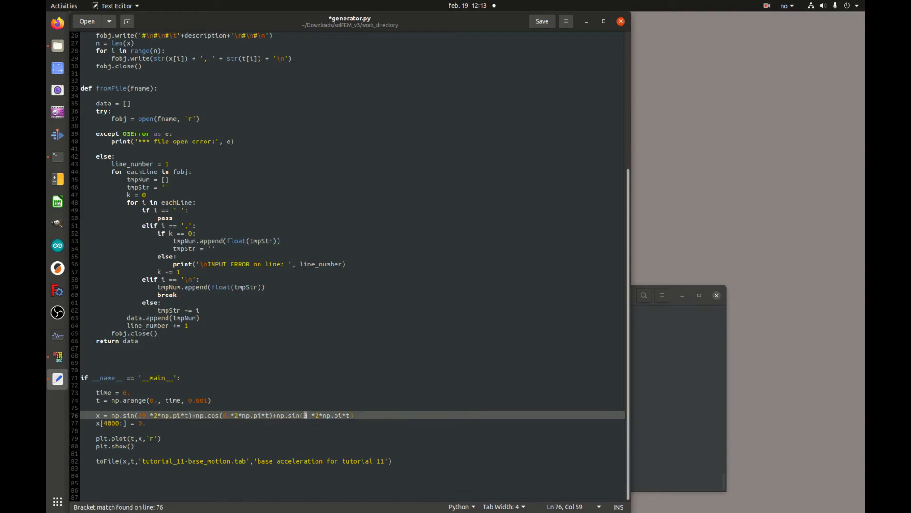
{"action": "type", "text": "60"}
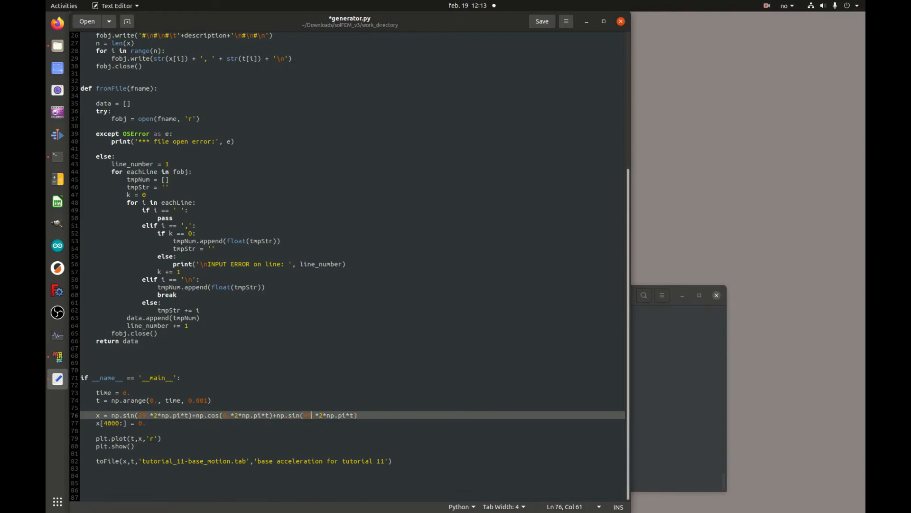
- Change the output file name in the toFile call to tutorial_7-base_motion.tab
{"action": "key", "text": "Down"}
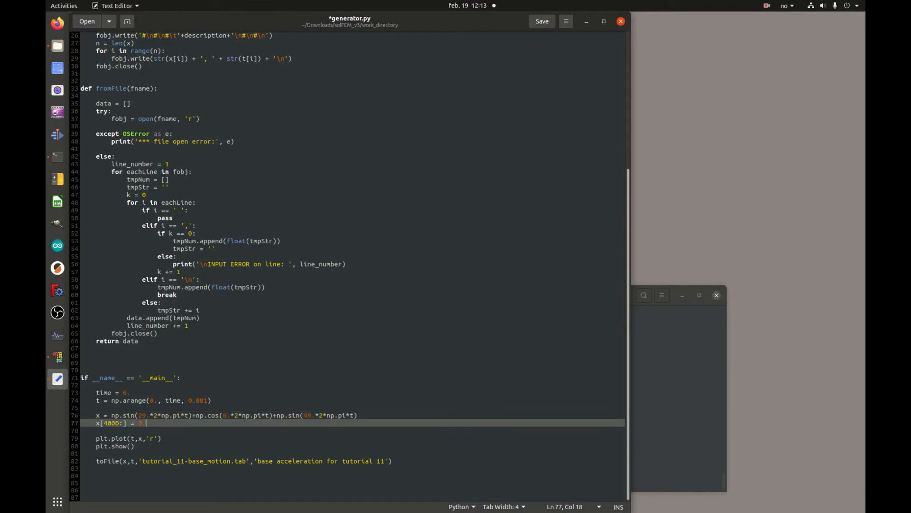
{"action": "key", "text": "Down"}
{"action": "key", "text": "Down"}
{"action": "key", "text": "Down"}
{"action": "key", "text": "Down"}
{"action": "key", "text": "Down"}
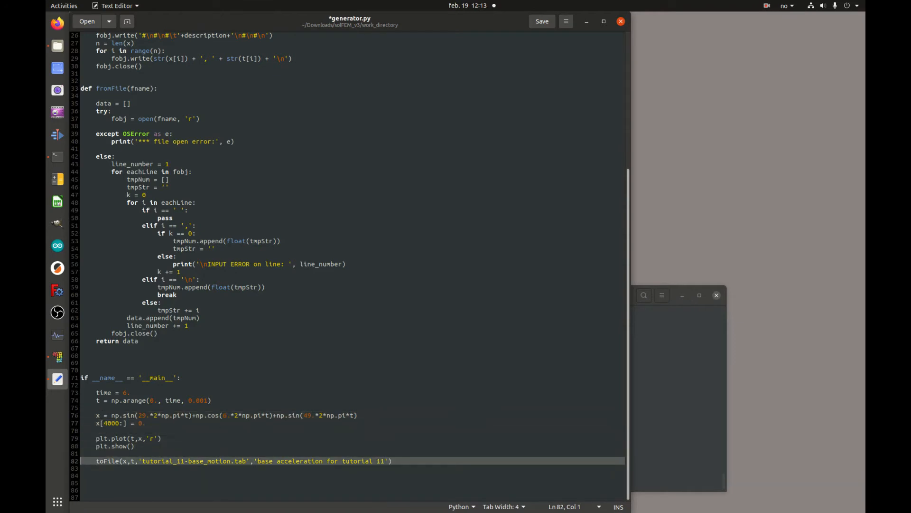
{"action": "key", "text": "Right"}
{"action": "key", "text": "Right"}
{"action": "key", "text": "Right"}
{"action": "key", "text": "Right"}
{"action": "key", "text": "Right"}
{"action": "key", "text": "Right"}
{"action": "key", "text": "Right"}
{"action": "key", "text": "Right"}
{"action": "key", "text": "Right"}
{"action": "key", "text": "Right"}
{"action": "key", "text": "Right"}
{"action": "key", "text": "Right"}
{"action": "key", "text": "Right"}
{"action": "key", "text": "Right"}
{"action": "key", "text": "Right"}
{"action": "key", "text": "shift+Right"}
{"action": "key", "text": "shift+Right"}
{"action": "type", "text": "7"}
- Change the description in the toFile call to 'base acceleration for tutorial 7' and save generator.py
{"action": "key", "text": "Right"}
{"action": "key", "text": "Right"}
{"action": "key", "text": "Right"}
{"action": "key", "text": "Right"}
{"action": "key", "text": "Right"}
{"action": "key", "text": "Right"}
{"action": "key", "text": "Right"}
{"action": "key", "text": "Right"}
{"action": "key", "text": "Right"}
{"action": "key", "text": "Right"}
{"action": "key", "text": "Right"}
{"action": "key", "text": "Right"}
{"action": "key", "text": "Right"}
{"action": "key", "text": "Right"}
{"action": "key", "text": "Right"}
{"action": "key", "text": "Right"}
{"action": "key", "text": "Right"}
{"action": "key", "text": "Right"}
{"action": "key", "text": "Right"}
{"action": "key", "text": "Right"}
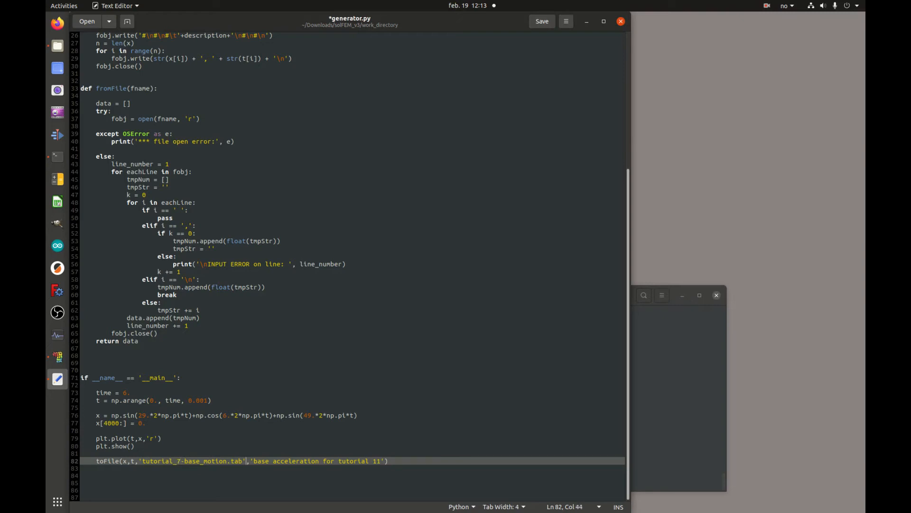
{"action": "key", "text": "shift+Right"}
{"action": "key", "text": "shift+Right"}
{"action": "type", "text": "7"}
{"action": "key", "text": "Home"}
{"action": "key", "text": "ctrl+s"}
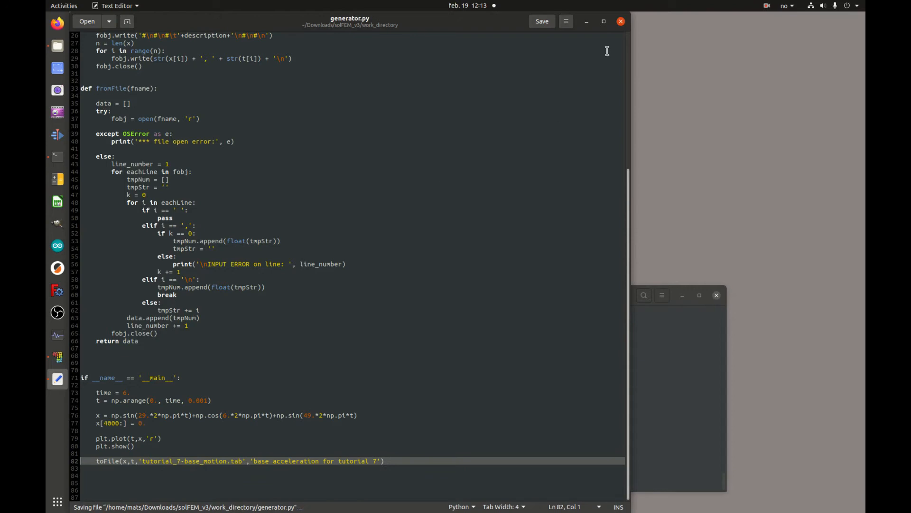
- Minimize the text editor, open a new terminal window and change to the directory Downloads/solFEM_v3/work_directory/
{"action": "left_click", "coordinate": [587, 22]}
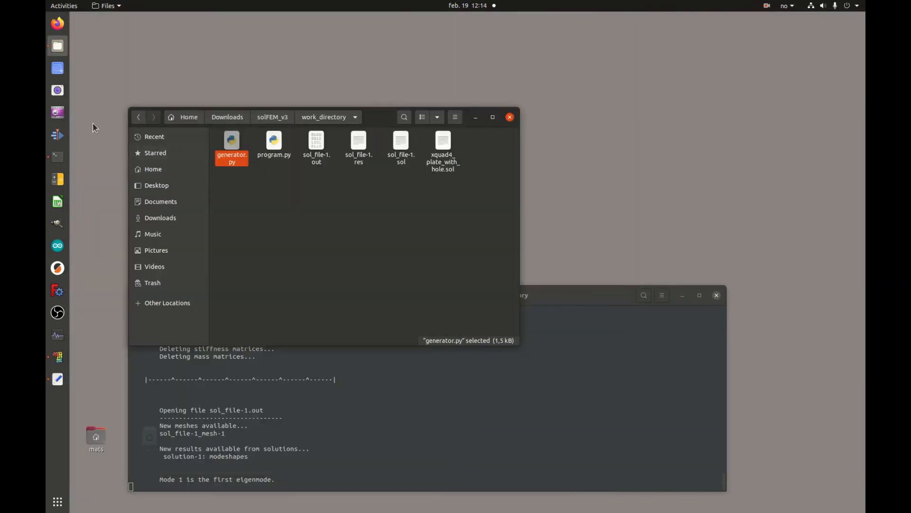
{"action": "right_click", "coordinate": [62, 162]}
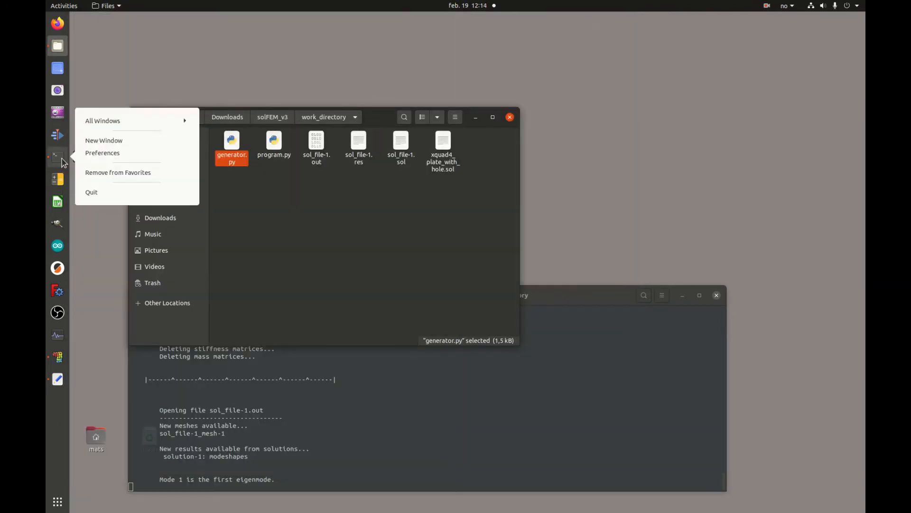
{"action": "left_click", "coordinate": [125, 140]}
{"action": "type", "text": "cd "}
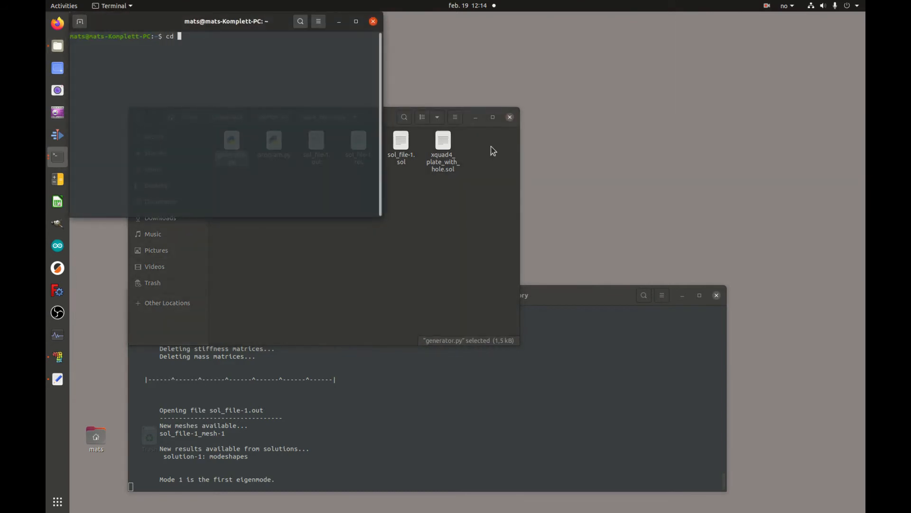
{"action": "type", "text": "Downloads/solFEM_v3/work_directory/"}
{"action": "key", "text": "Return"}
- Run generator.py with python3 in the terminal
{"action": "type", "text": "py"}
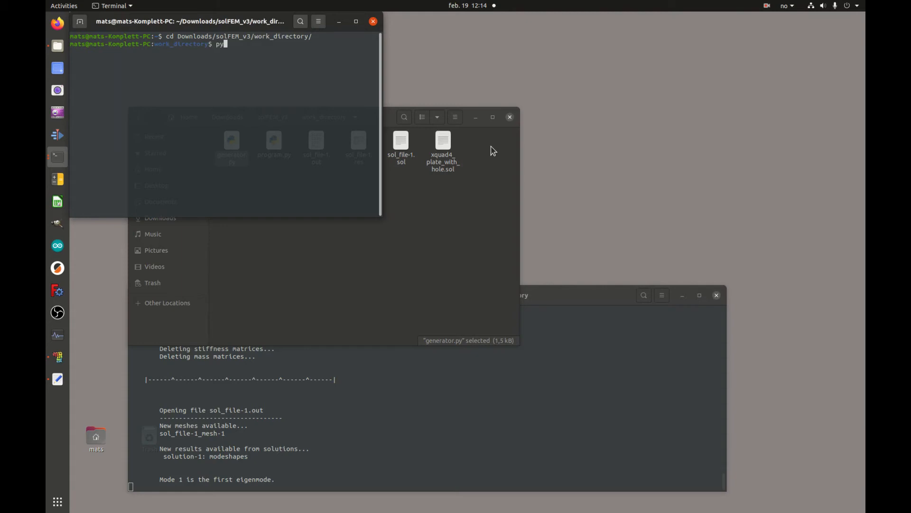
{"action": "type", "text": "thon3 p"}
{"action": "type", "text": "enerator.py"}
{"action": "key", "text": "Return"}
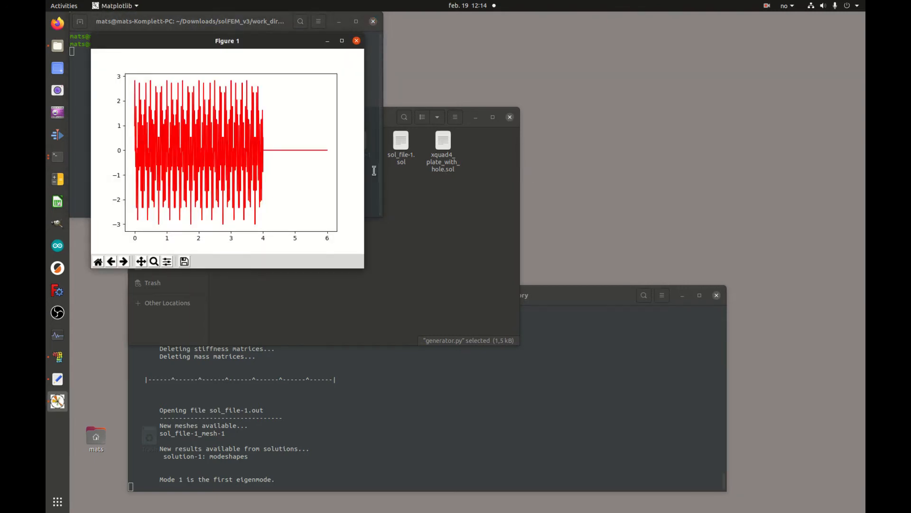
- Widen the figure window and zoom in on roughly the first 0.9 seconds of the plotted signal
{"action": "left_click_drag", "start_coordinate": [364, 170], "coordinate": [757, 184]}
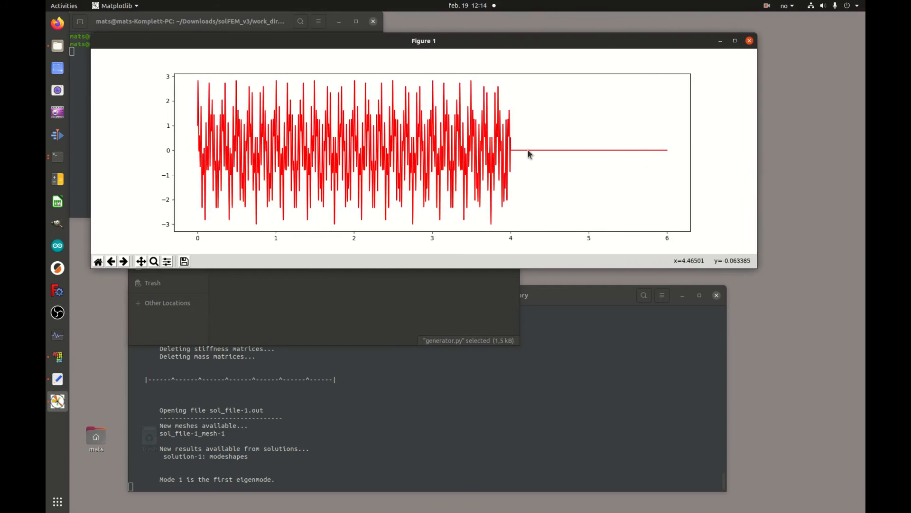
{"action": "left_click", "coordinate": [154, 263]}
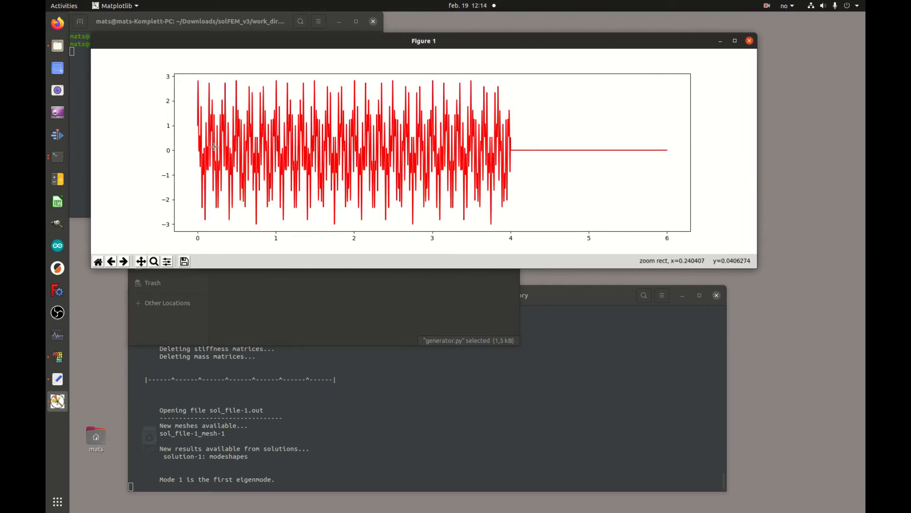
{"action": "left_click_drag", "start_coordinate": [193, 78], "coordinate": [269, 224]}
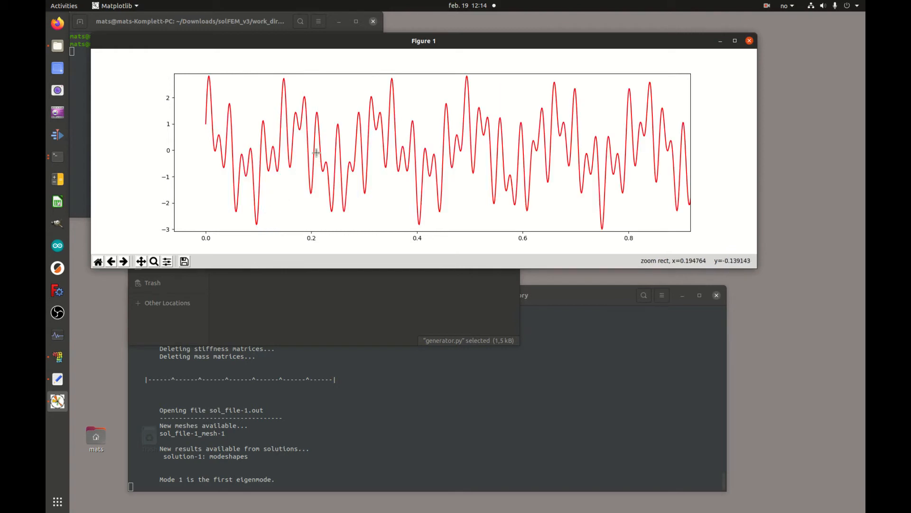
- Close the plot so the table is written, minimize the terminal and open tutorial_7-base_motion.tab from the file manager
{"action": "left_click", "coordinate": [750, 41]}
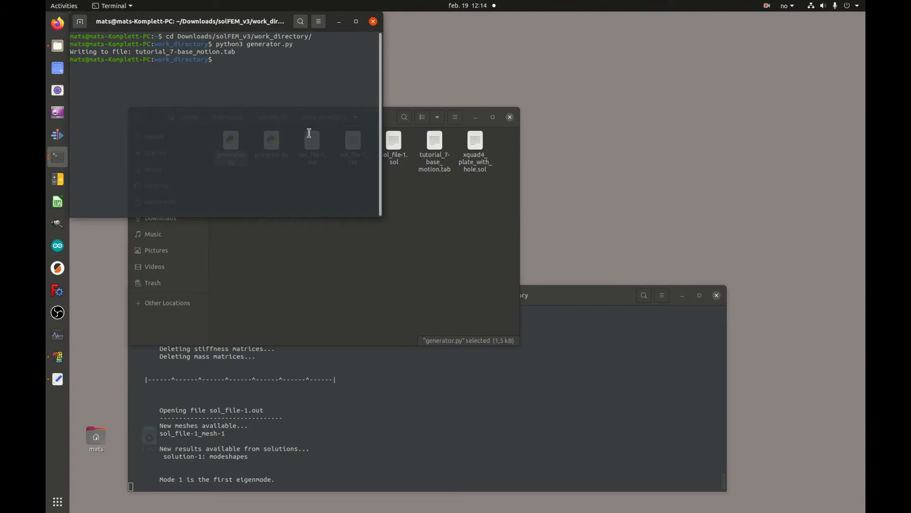
{"action": "left_click", "coordinate": [339, 22]}
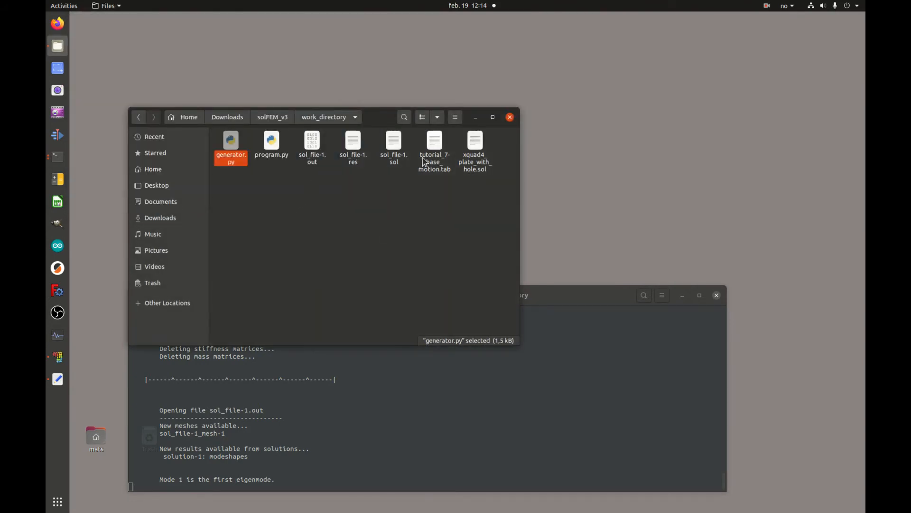
{"action": "left_click", "coordinate": [434, 143]}
{"action": "double_click", "coordinate": [435, 141]}
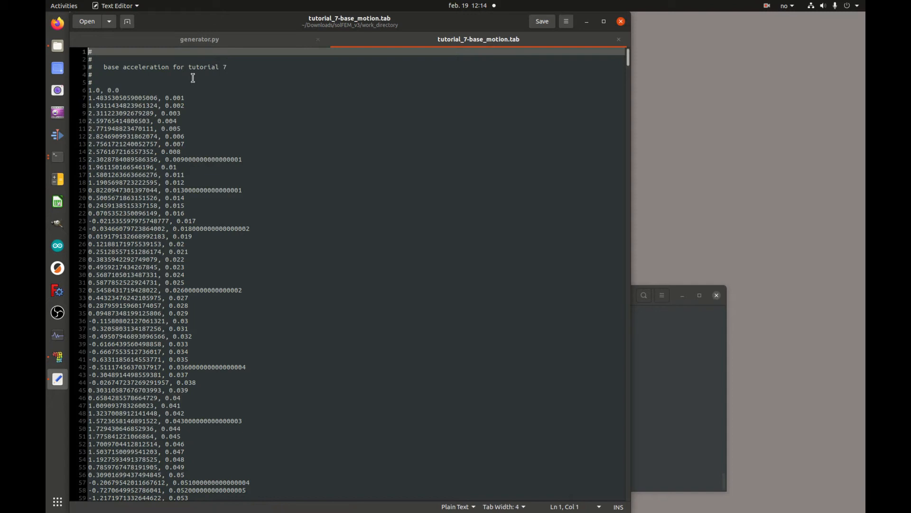
- Examine the acceleration and time values in the first ten data rows of the table, lines 6 to 15
{"action": "left_click", "coordinate": [96, 90]}
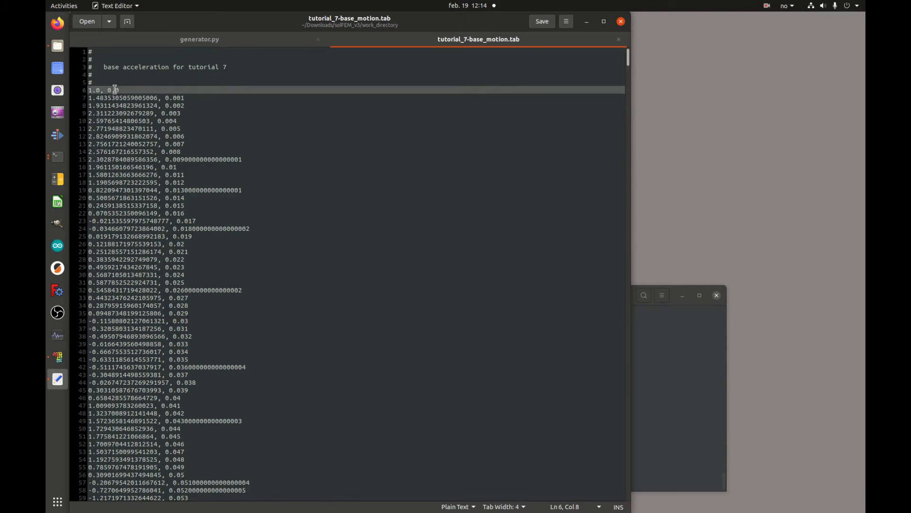
{"action": "left_click", "coordinate": [176, 98]}
{"action": "left_click", "coordinate": [182, 106]}
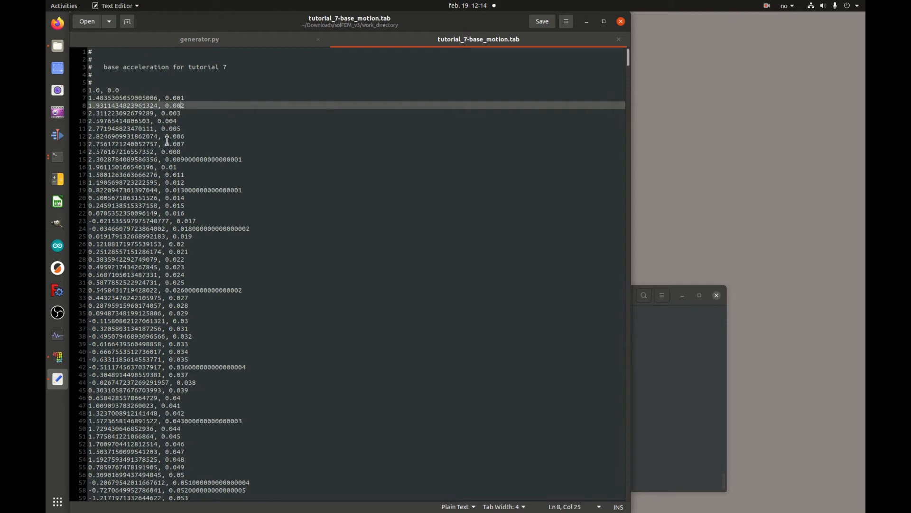
{"action": "left_click", "coordinate": [185, 98]}
{"action": "left_click", "coordinate": [185, 105]}
{"action": "left_click", "coordinate": [188, 114]}
{"action": "left_click", "coordinate": [189, 121]}
{"action": "left_click", "coordinate": [191, 128]}
{"action": "left_click", "coordinate": [193, 136]}
{"action": "left_click", "coordinate": [198, 144]}
{"action": "left_click", "coordinate": [201, 152]}
{"action": "left_click", "coordinate": [257, 159]}
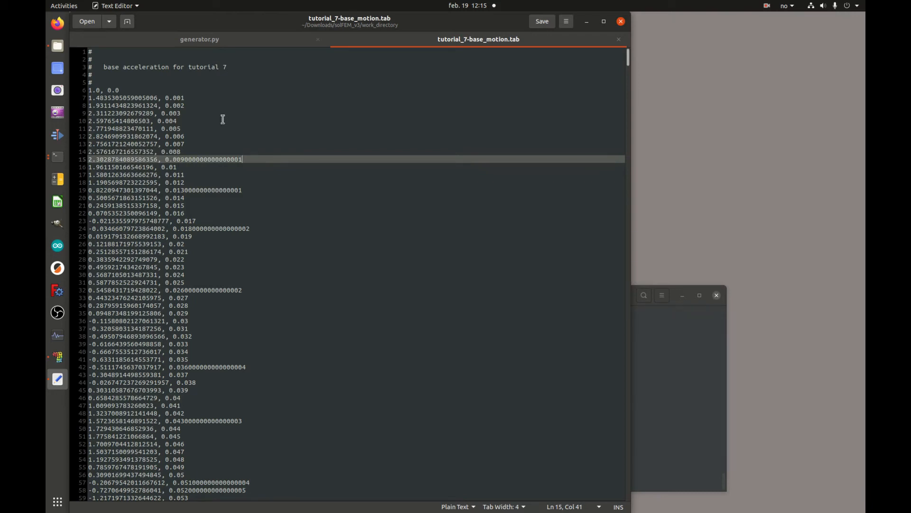
- Try inserting two extra zeros into the time value 0.001 on line 7 and take the edit back
{"action": "left_click_drag", "start_coordinate": [190, 97], "coordinate": [172, 96]}
{"action": "left_click", "coordinate": [182, 98]}
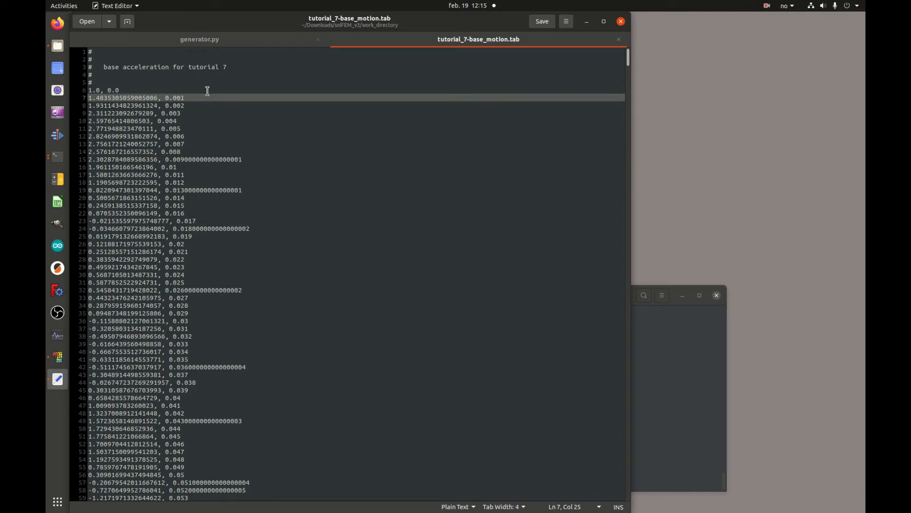
{"action": "type", "text": "00"}
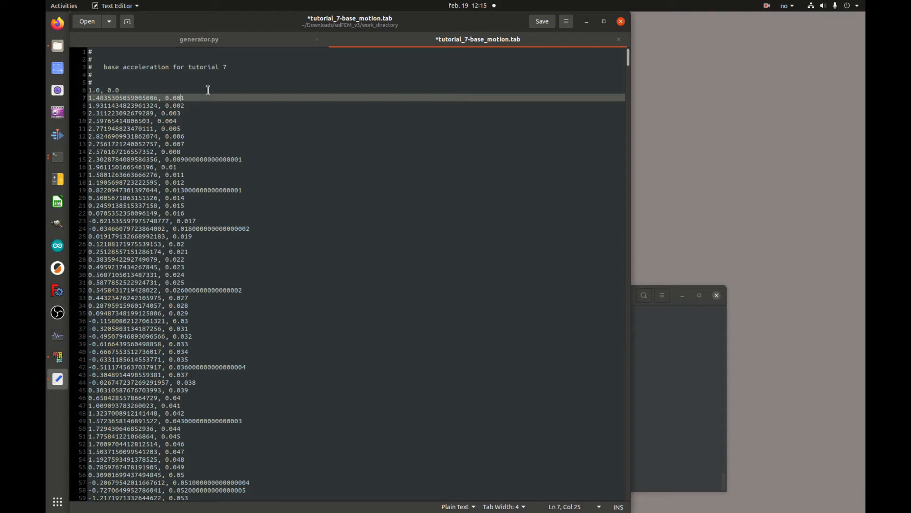
- Step through the rows from line 7 to line 26 to examine the increments in the time column
{"action": "key", "text": "Down"}
{"action": "key", "text": "Down"}
{"action": "key", "text": "Down"}
{"action": "key", "text": "Down"}
{"action": "key", "text": "Down"}
{"action": "key", "text": "Down"}
{"action": "key", "text": "Down"}
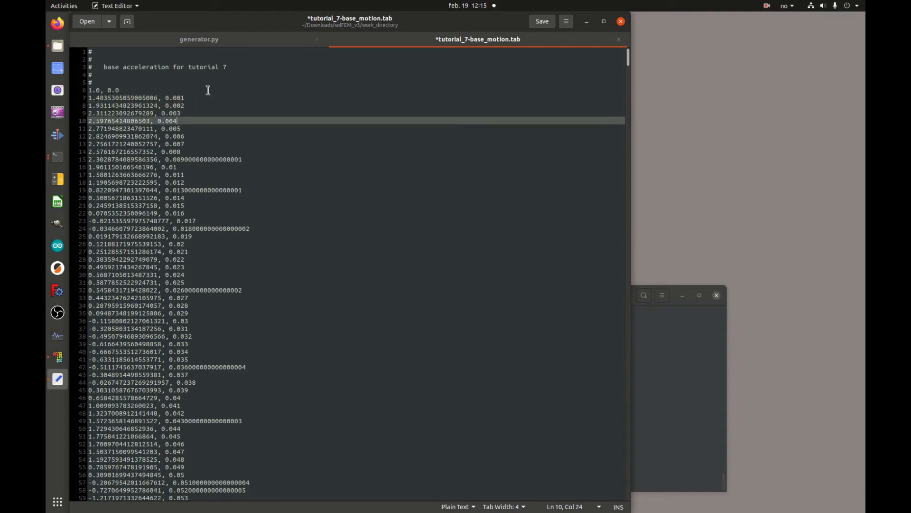
{"action": "key", "text": "Down"}
{"action": "key", "text": "Down"}
{"action": "key", "text": "Down"}
{"action": "key", "text": "Down"}
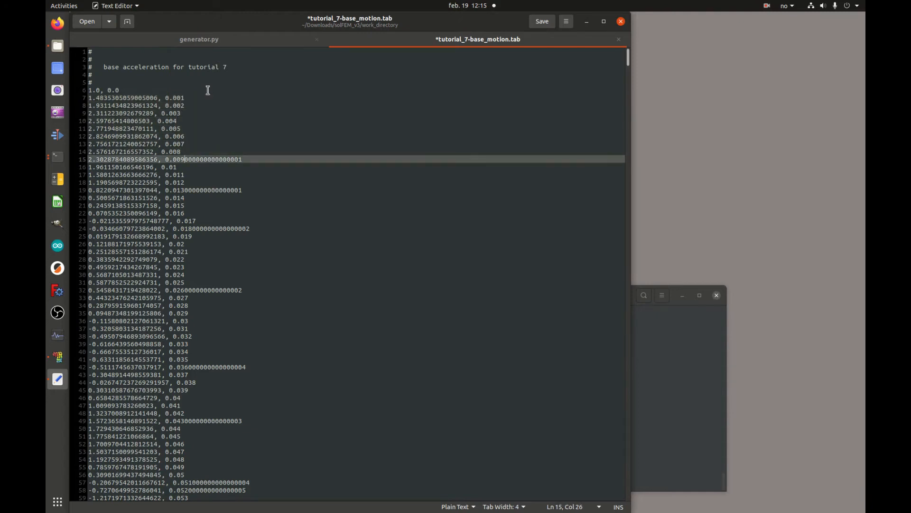
{"action": "key", "text": "Down"}
{"action": "key", "text": "Down"}
{"action": "key", "text": "Down"}
{"action": "key", "text": "Down"}
{"action": "key", "text": "Down"}
{"action": "key", "text": "Down"}
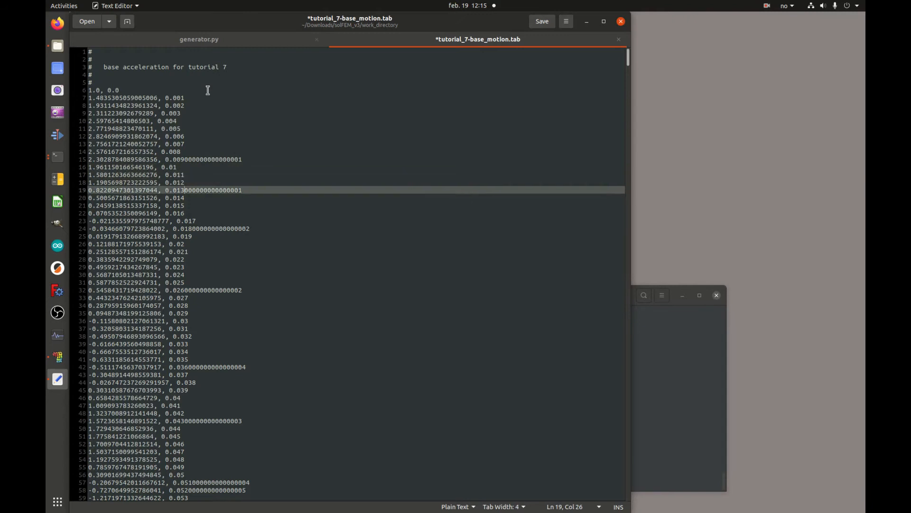
{"action": "key", "text": "Down"}
{"action": "key", "text": "Down"}
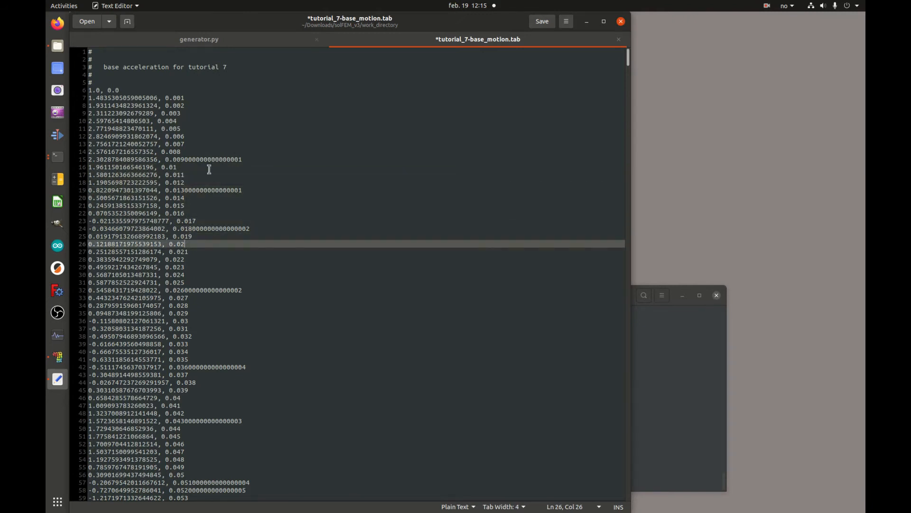
- Save the base motion table, minimize the text editor and move the file manager clear of the terminal
{"action": "key", "text": "ctrl+s"}
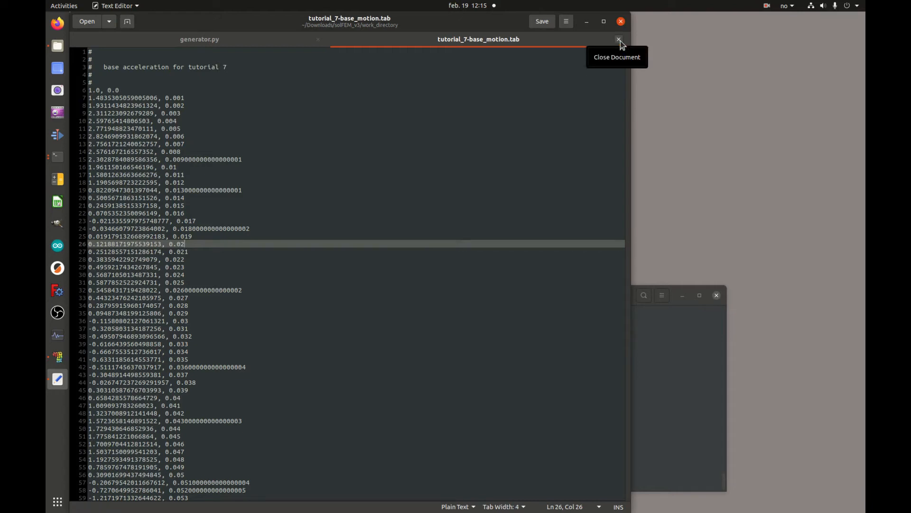
{"action": "left_click", "coordinate": [587, 22]}
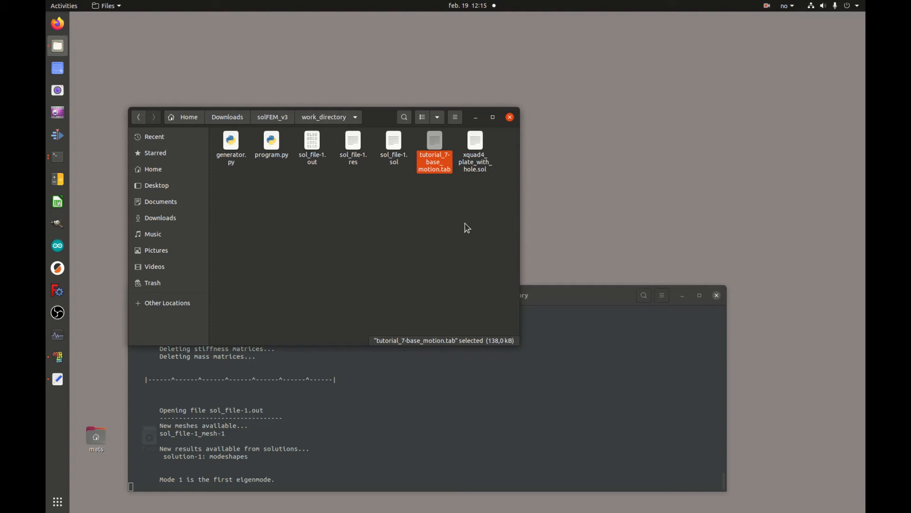
{"action": "left_click", "coordinate": [585, 300]}
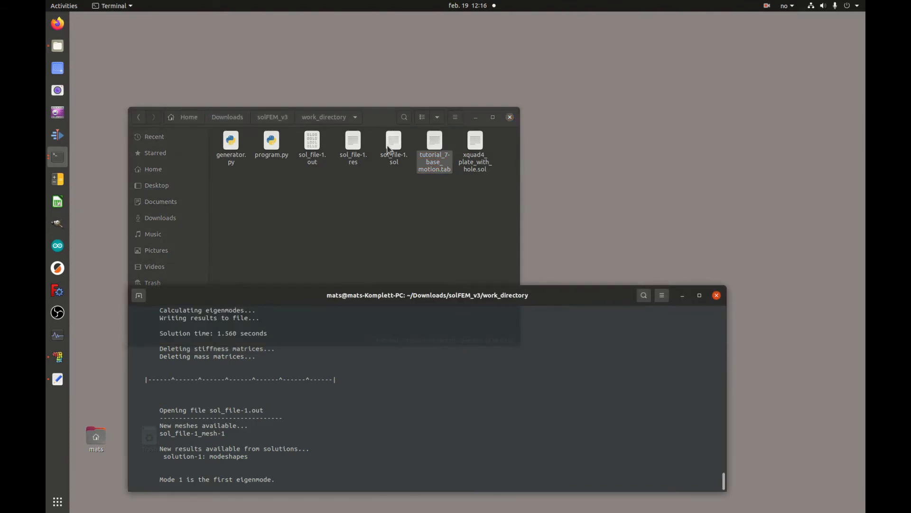
{"action": "left_click", "coordinate": [383, 117]}
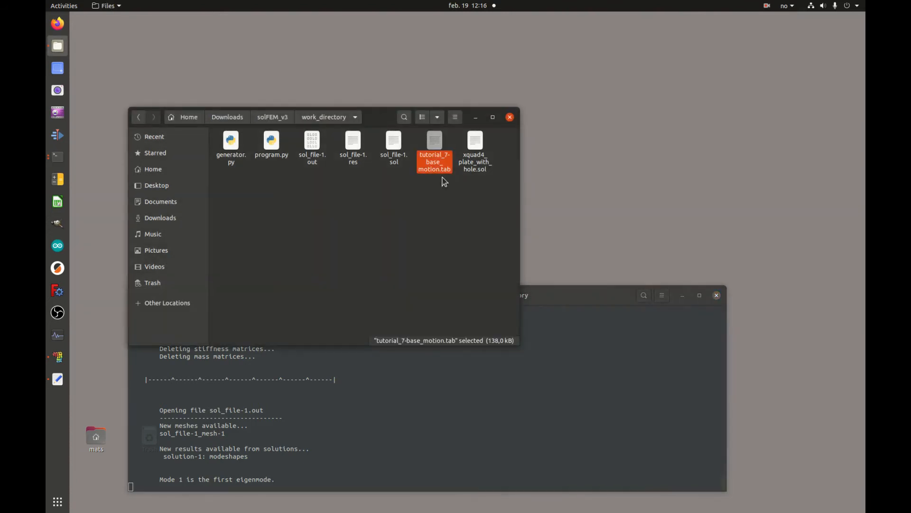
{"action": "left_click", "coordinate": [578, 297]}
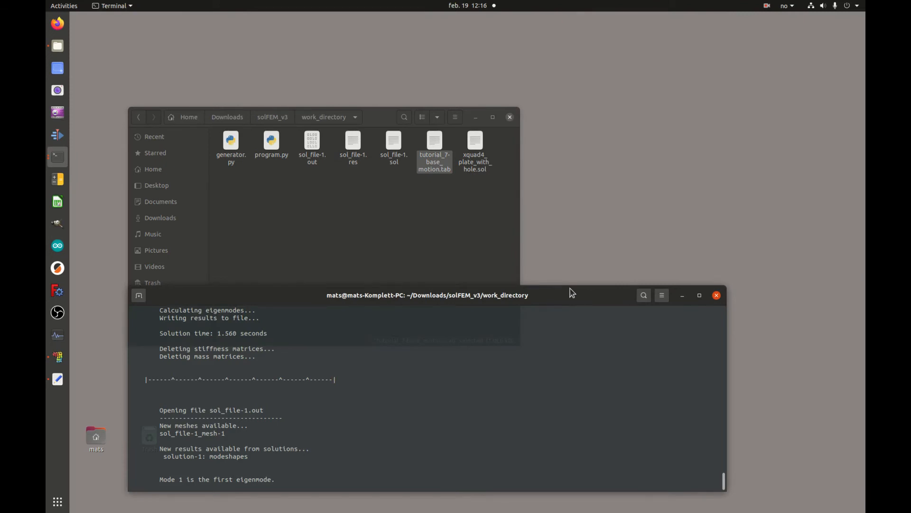
{"action": "left_click", "coordinate": [374, 119]}
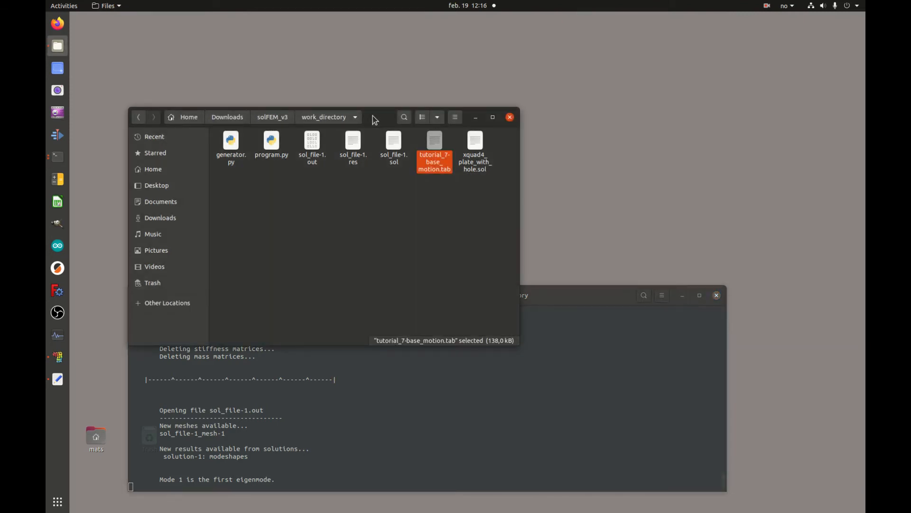
{"action": "left_click_drag", "start_coordinate": [377, 119], "coordinate": [360, 49]}
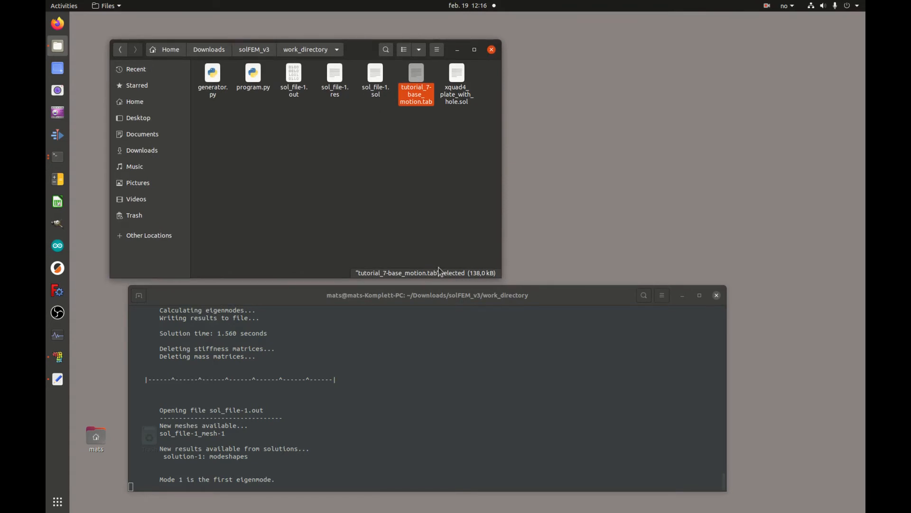
- Switch to viewFEM and start a new session, discarding the loaded eigenmode results
{"action": "left_click", "coordinate": [58, 358]}
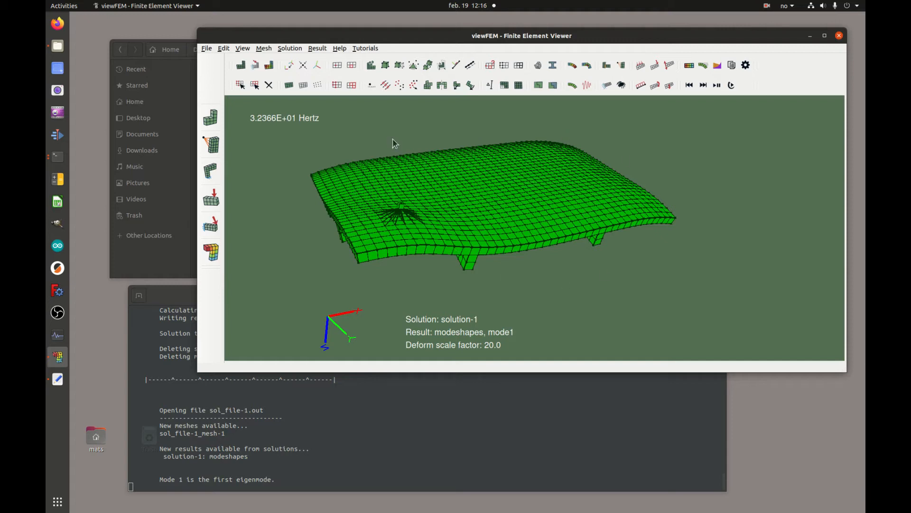
{"action": "left_click", "coordinate": [206, 49]}
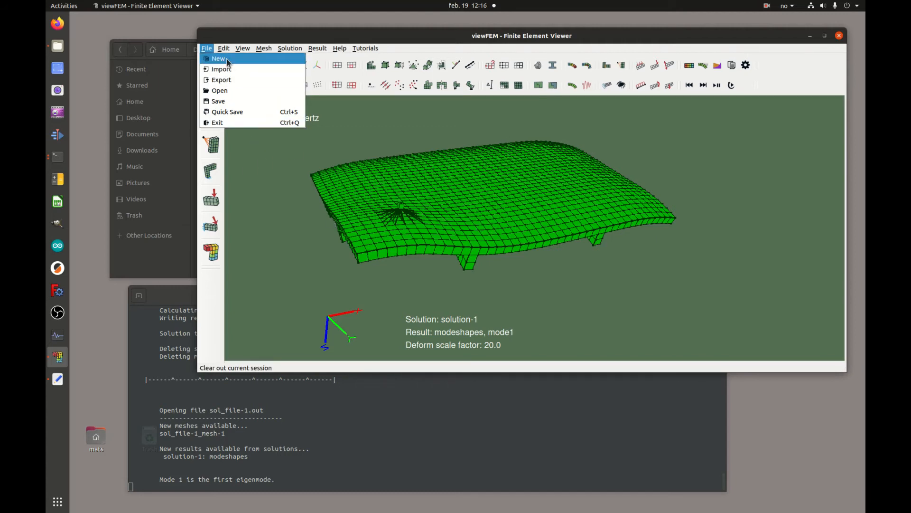
{"action": "left_click", "coordinate": [325, 157]}
{"action": "left_click", "coordinate": [207, 49]}
{"action": "left_click", "coordinate": [219, 59]}
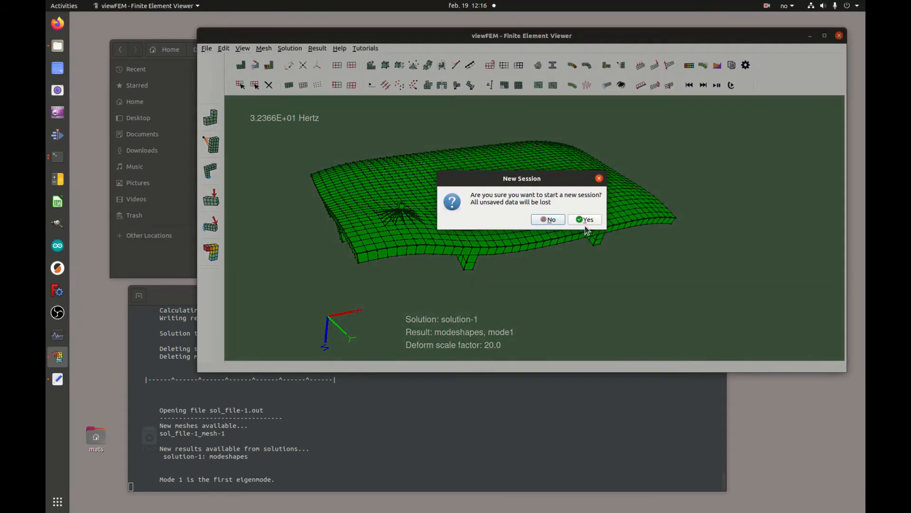
{"action": "left_click", "coordinate": [585, 221]}
- Import the model file sol_file-1.sol from work_directory
{"action": "left_click", "coordinate": [206, 48]}
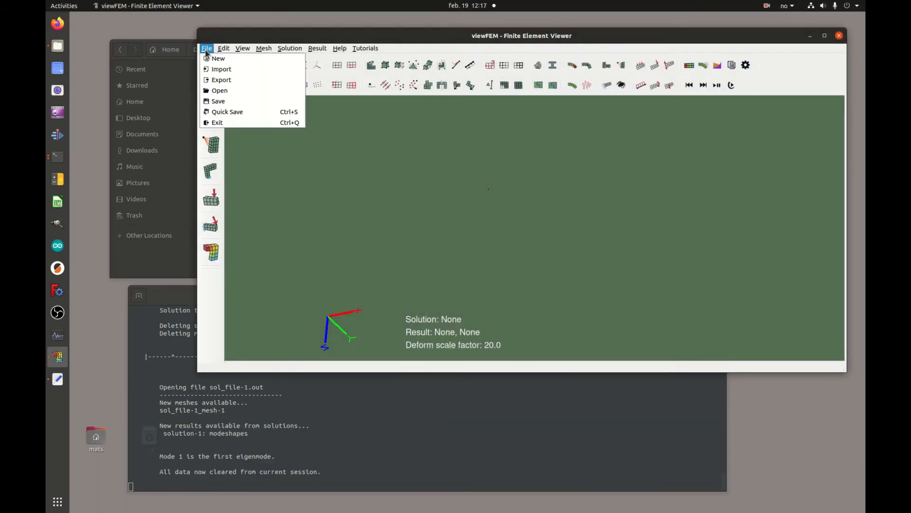
{"action": "left_click", "coordinate": [217, 67]}
{"action": "left_click", "coordinate": [355, 108]}
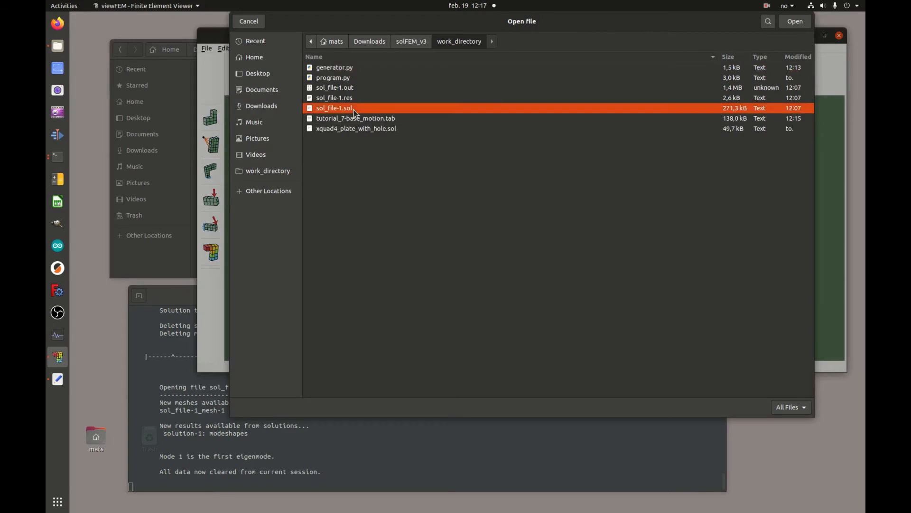
{"action": "left_click", "coordinate": [795, 21]}
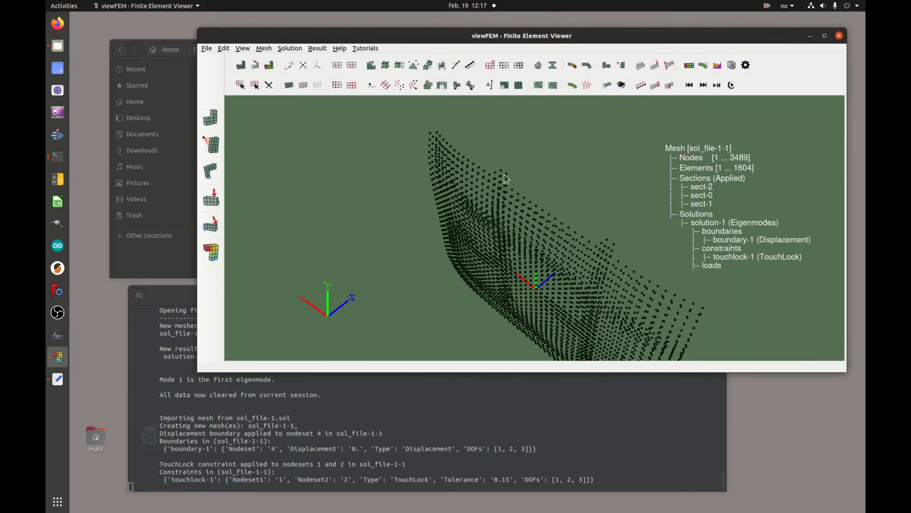
- Display the imported mesh in wireframe, reset the view, and switch to shaded elements seen obliquely from above
{"action": "left_click", "coordinate": [303, 85]}
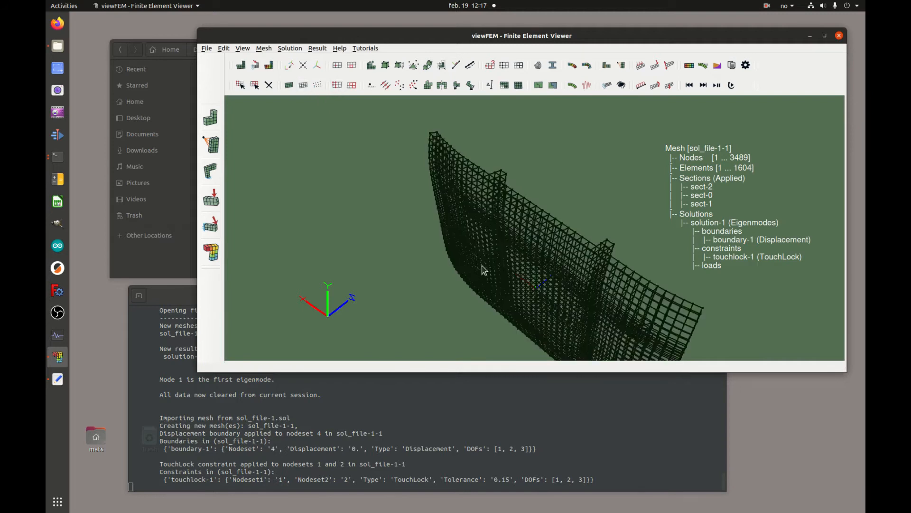
{"action": "left_click_drag", "start_coordinate": [475, 291], "coordinate": [583, 231]}
{"action": "key", "text": "r"}
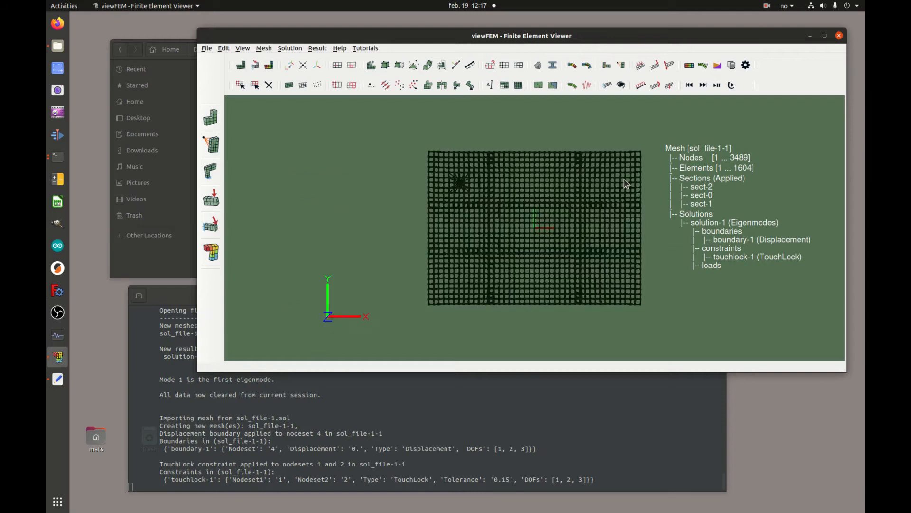
{"action": "left_click", "coordinate": [289, 85]}
{"action": "left_click_drag", "start_coordinate": [612, 188], "coordinate": [633, 240]}
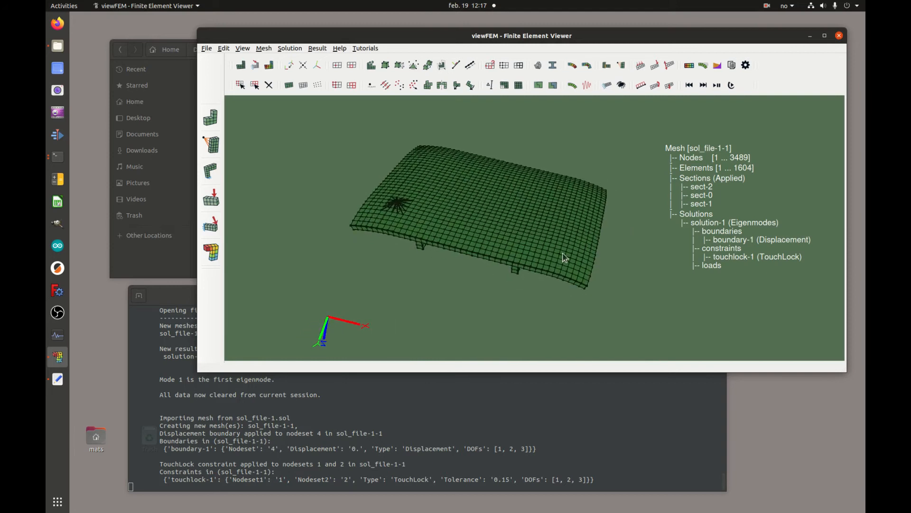
{"action": "scroll", "coordinate": [552, 198], "scroll_direction": "up", "scroll_amount": 3}
{"action": "left_click_drag", "start_coordinate": [552, 197], "coordinate": [559, 204]}
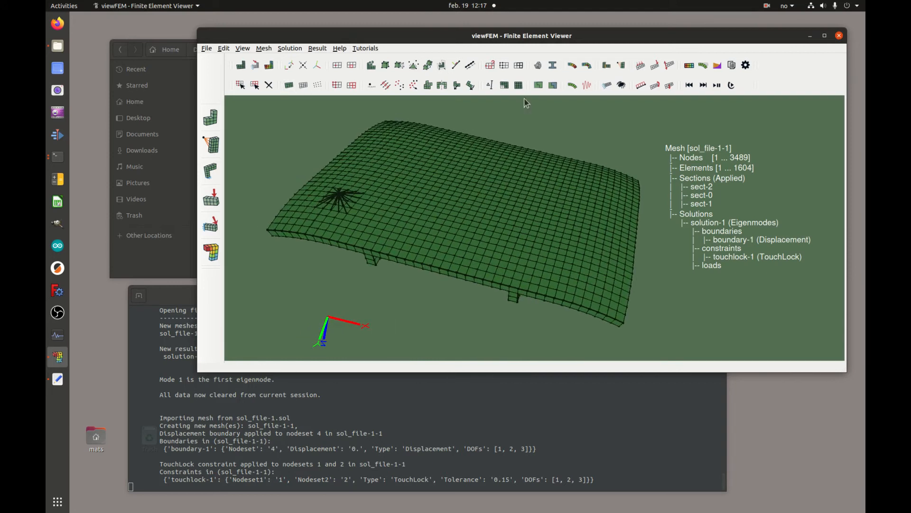
- Create a ModalDynamic solution for mesh sol_file-1-1 with the default name and results
{"action": "left_click", "coordinate": [587, 86]}
{"action": "left_click_drag", "start_coordinate": [451, 204], "coordinate": [442, 173]}
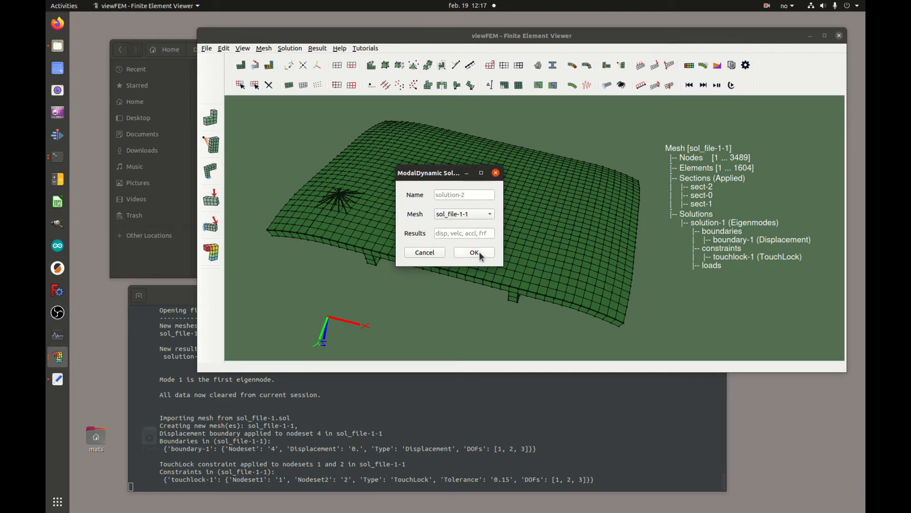
{"action": "left_click", "coordinate": [478, 253]}
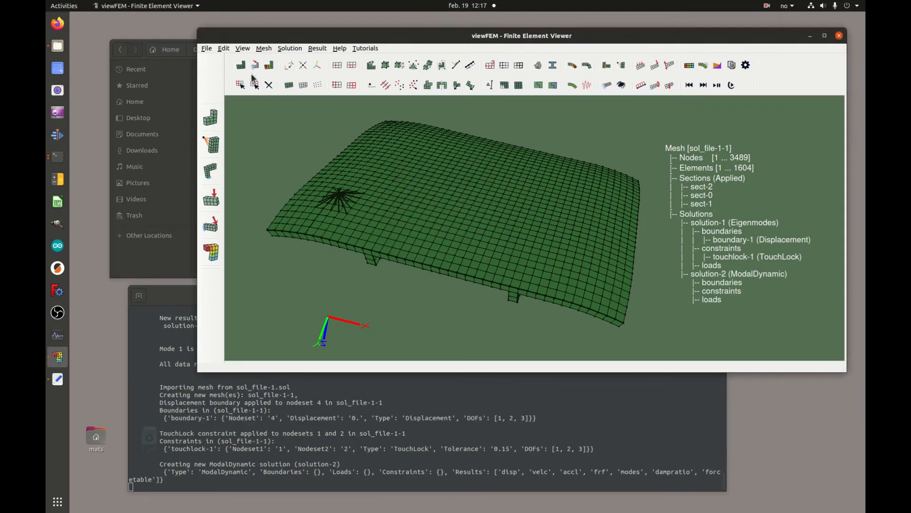
- Make the ModalDynamic solution-2 of mesh sol_file-1-1 the current solution
{"action": "left_click", "coordinate": [256, 69]}
{"action": "left_click", "coordinate": [485, 256]}
{"action": "left_click", "coordinate": [488, 267]}
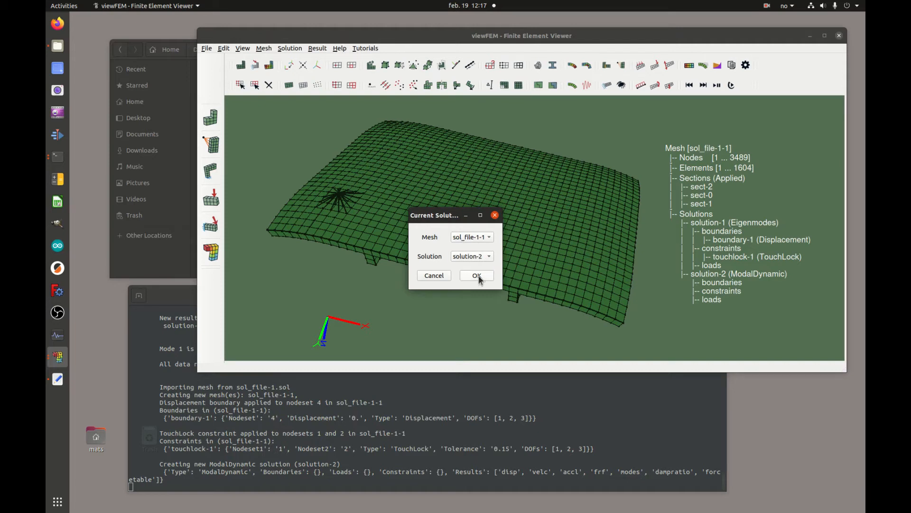
{"action": "left_click", "coordinate": [477, 276]}
- Add a displacement boundary to nodeset 4 in solution-2, keeping the default displacement of 0 and DOFs 1 to 6
{"action": "left_click_drag", "start_coordinate": [535, 249], "coordinate": [532, 237]}
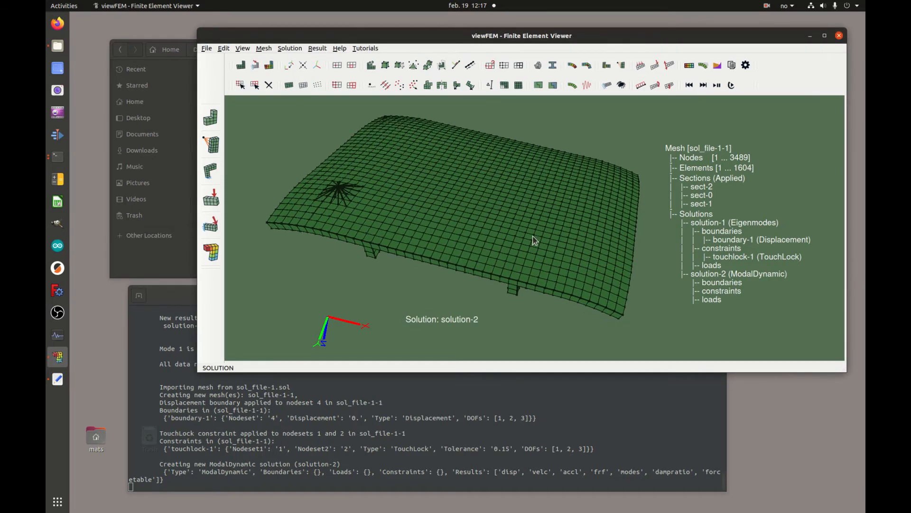
{"action": "left_click", "coordinate": [607, 87]}
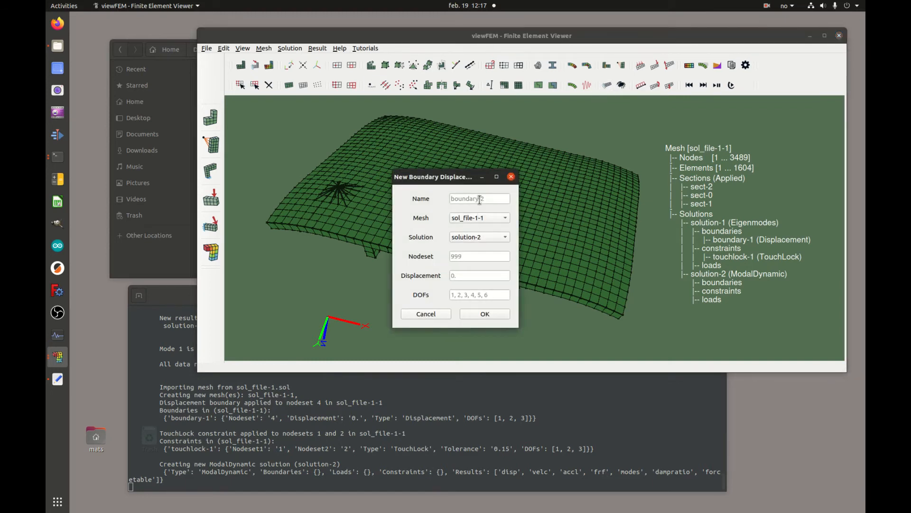
{"action": "left_click", "coordinate": [468, 257]}
{"action": "type", "text": "4"}
{"action": "left_click", "coordinate": [494, 311]}
- Add a TouchLock constraint in solution-2 between nodesets 1 and 2 with tolerance 0.15 and DOFs 1,2,3
{"action": "mouse_move", "coordinate": [572, 240]}
{"action": "left_mouse_down"}
{"action": "mouse_move", "coordinate": [565, 212]}
{"action": "mouse_move", "coordinate": [578, 230]}
{"action": "left_mouse_up"}
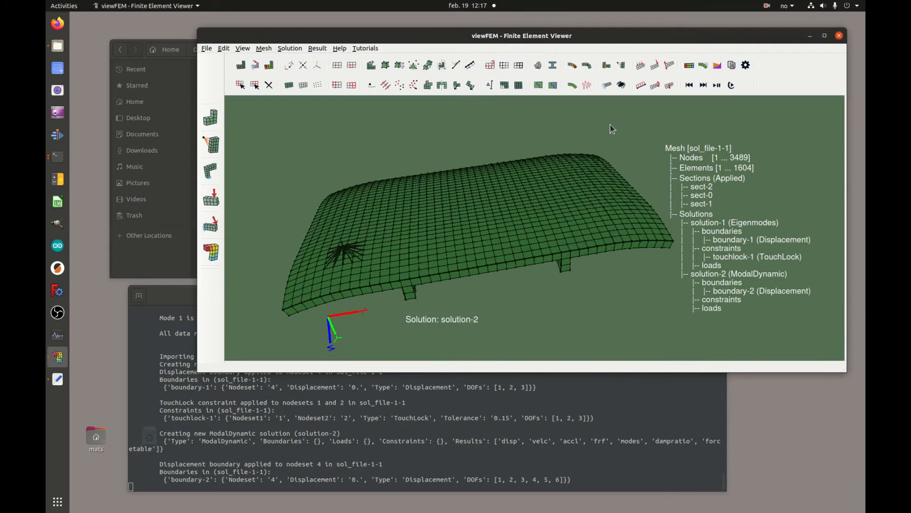
{"action": "left_click", "coordinate": [606, 65]}
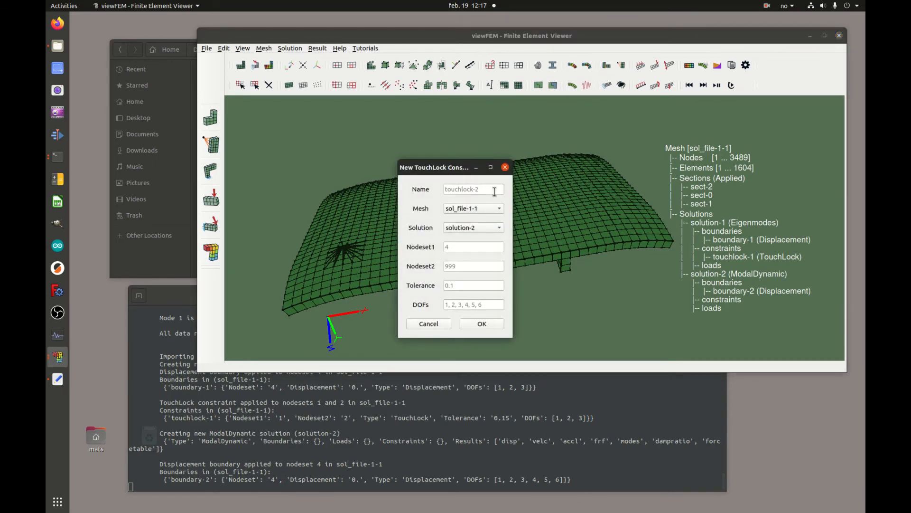
{"action": "left_click", "coordinate": [483, 249]}
{"action": "type", "text": "1"}
{"action": "left_click", "coordinate": [484, 268]}
{"action": "type", "text": "2"}
{"action": "left_click", "coordinate": [464, 283]}
{"action": "type", "text": "0.15"}
{"action": "left_click", "coordinate": [494, 301]}
{"action": "type", "text": "1,2,3"}
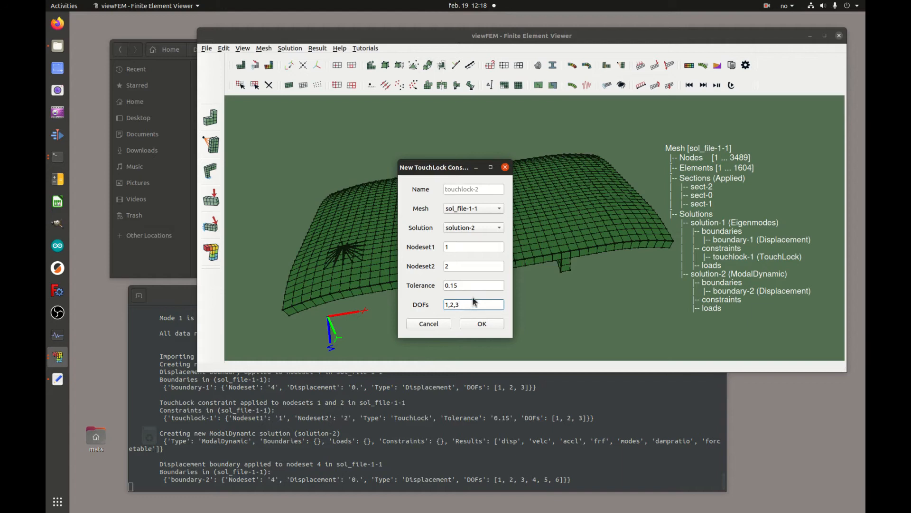
{"action": "left_click", "coordinate": [487, 325]}
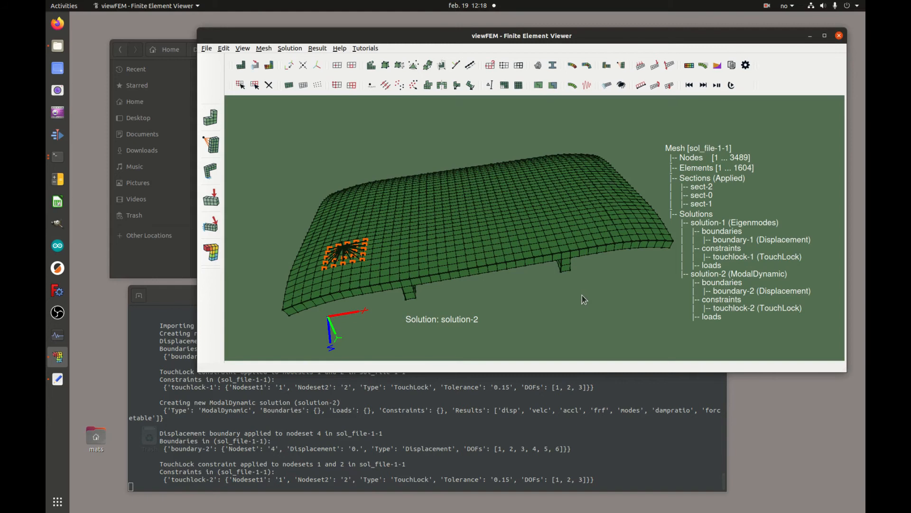
- Add a dynamic load of type Acceleration to nodeset 4 in solution-2 with z-vector 1, keeping the default acceleration of 9.81
{"action": "left_click", "coordinate": [672, 68]}
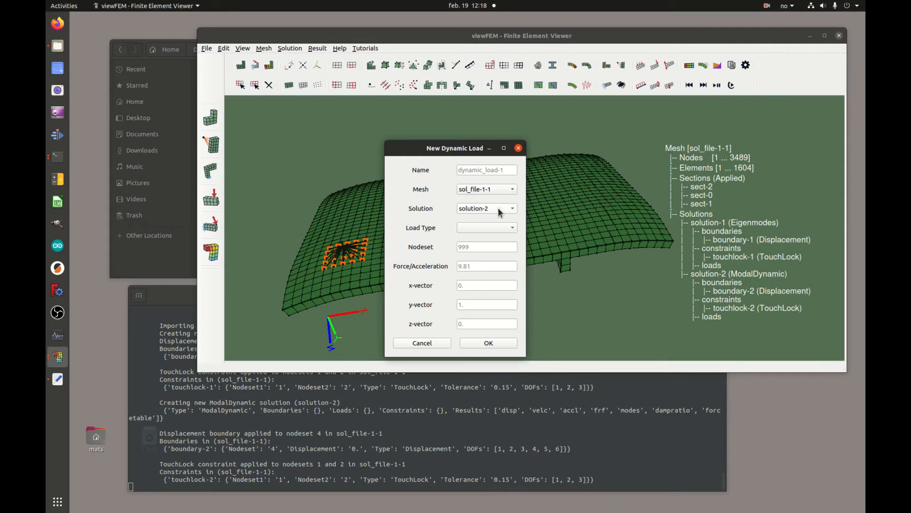
{"action": "left_click", "coordinate": [485, 226]}
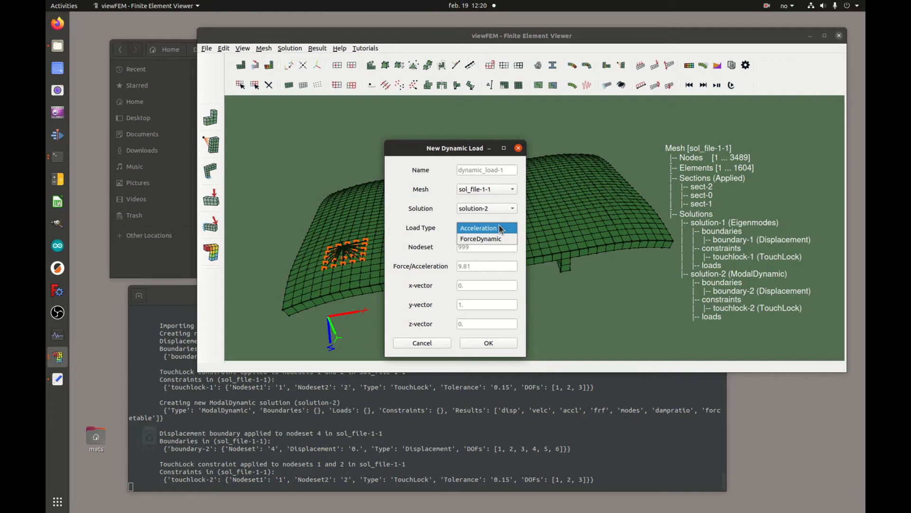
{"action": "left_click", "coordinate": [494, 228]}
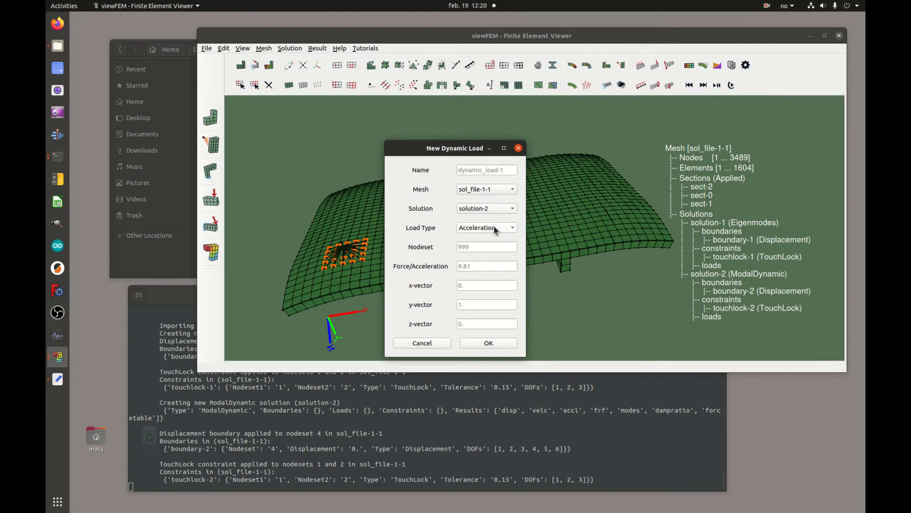
{"action": "left_click", "coordinate": [494, 247]}
{"action": "type", "text": "4"}
{"action": "left_click", "coordinate": [482, 265]}
{"action": "left_click", "coordinate": [472, 325]}
{"action": "type", "text": "1"}
{"action": "left_click_drag", "start_coordinate": [458, 154], "coordinate": [582, 245]}
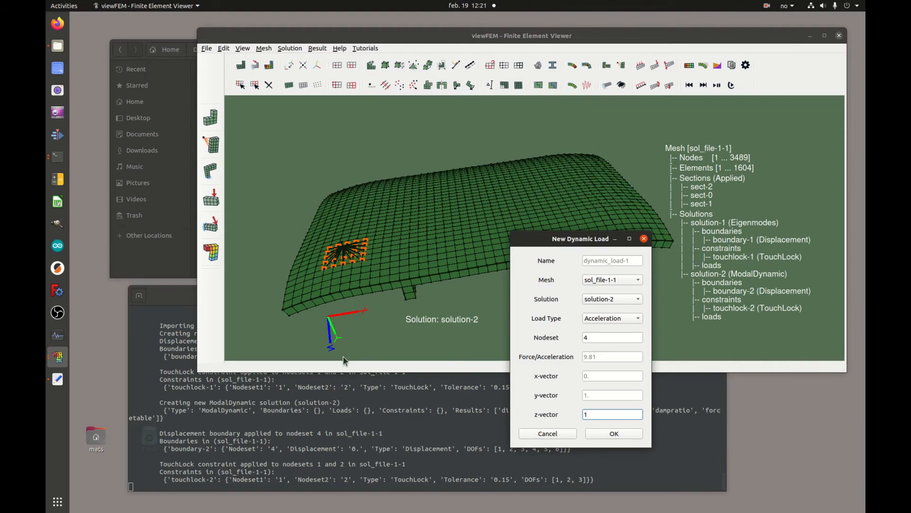
{"action": "left_click", "coordinate": [614, 433]}
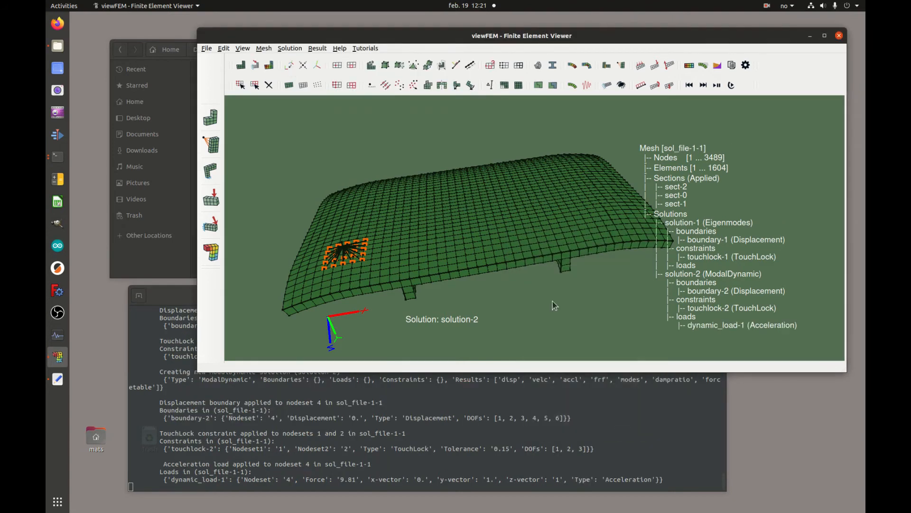
- Show the mesh in wireframe and examine the boundary and acceleration load markers on the support nodes from several angles
{"action": "left_click_drag", "start_coordinate": [608, 300], "coordinate": [604, 259]}
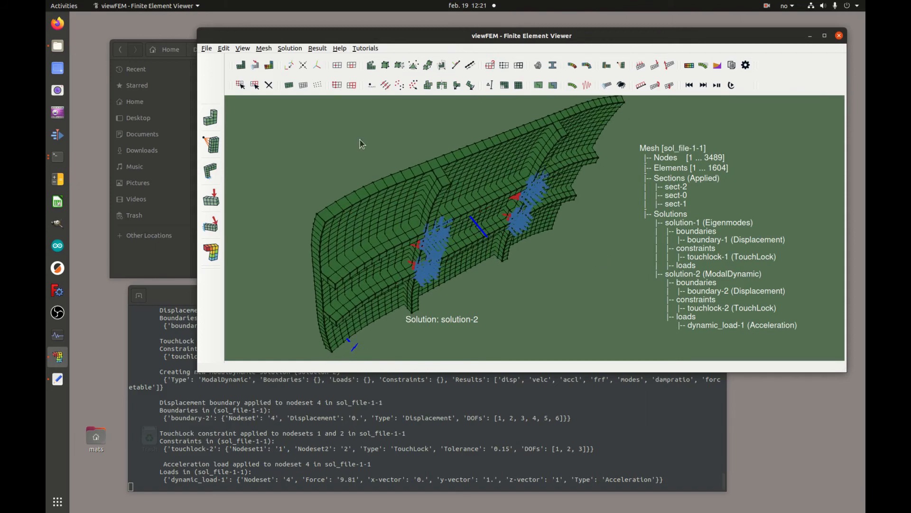
{"action": "left_click", "coordinate": [303, 85]}
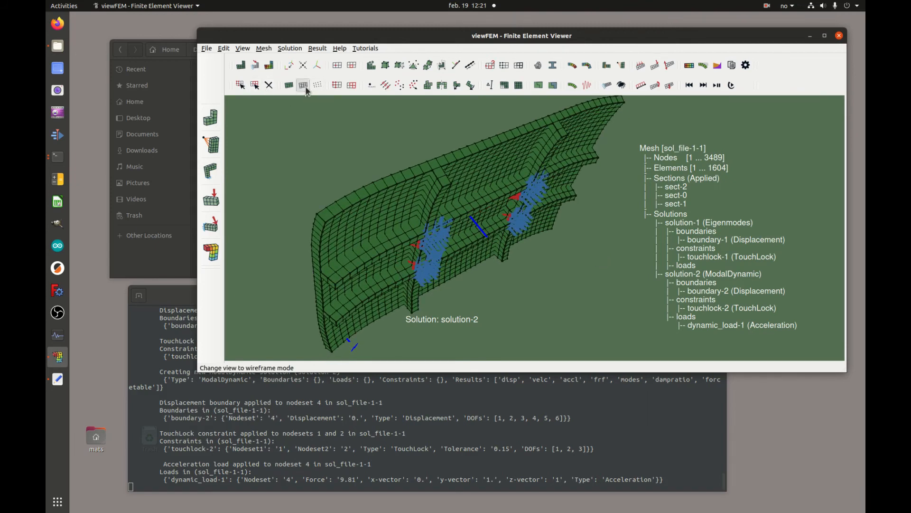
{"action": "scroll", "coordinate": [577, 274], "scroll_direction": "up", "scroll_amount": 5}
{"action": "left_click_drag", "start_coordinate": [550, 176], "coordinate": [584, 214]}
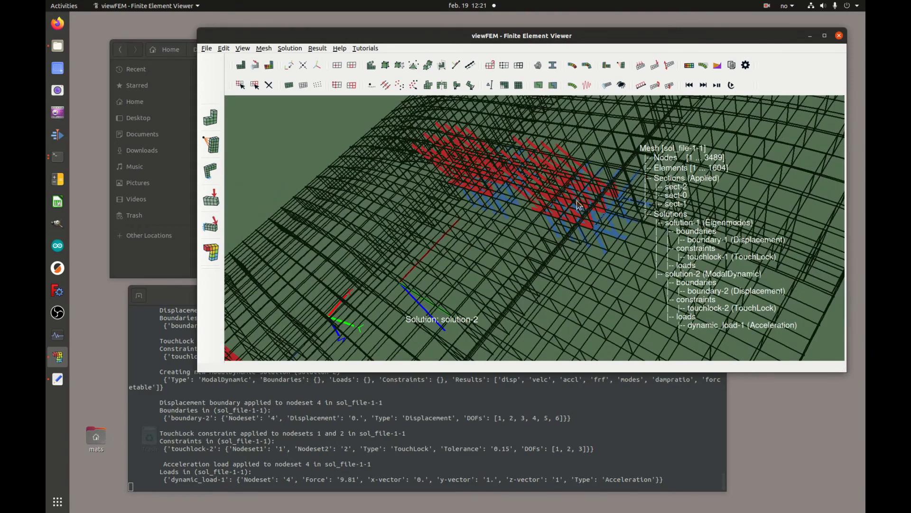
{"action": "mouse_move", "coordinate": [558, 172]}
{"action": "left_mouse_down"}
{"action": "mouse_move", "coordinate": [594, 232]}
{"action": "mouse_move", "coordinate": [601, 226]}
{"action": "mouse_move", "coordinate": [558, 264]}
{"action": "mouse_move", "coordinate": [536, 234]}
{"action": "mouse_move", "coordinate": [528, 311]}
{"action": "mouse_move", "coordinate": [534, 293]}
{"action": "mouse_move", "coordinate": [533, 311]}
{"action": "mouse_move", "coordinate": [632, 272]}
{"action": "mouse_move", "coordinate": [620, 285]}
{"action": "mouse_move", "coordinate": [531, 238]}
{"action": "mouse_move", "coordinate": [534, 223]}
{"action": "mouse_move", "coordinate": [543, 245]}
{"action": "mouse_move", "coordinate": [514, 217]}
{"action": "mouse_move", "coordinate": [456, 223]}
{"action": "left_mouse_up"}
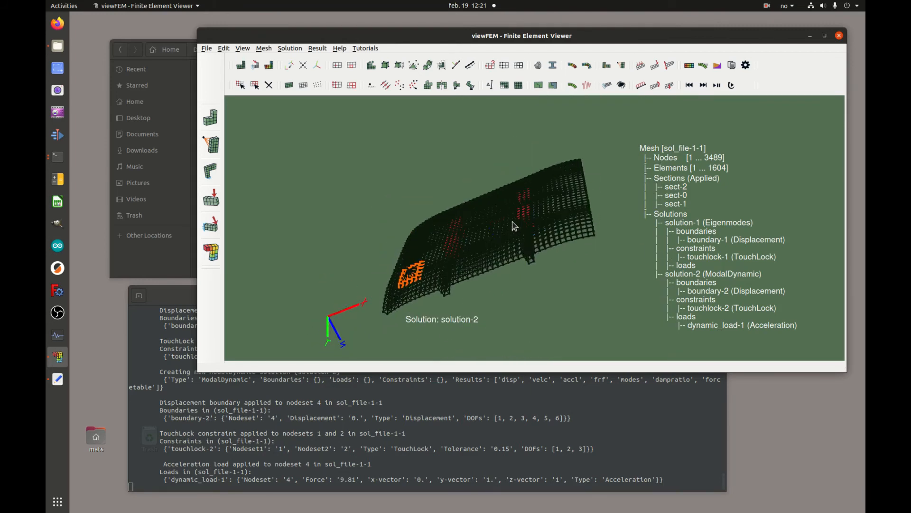
- Return the mesh to shaded display and start a new sol-file with solution-2 added to it
{"action": "left_click", "coordinate": [288, 86]}
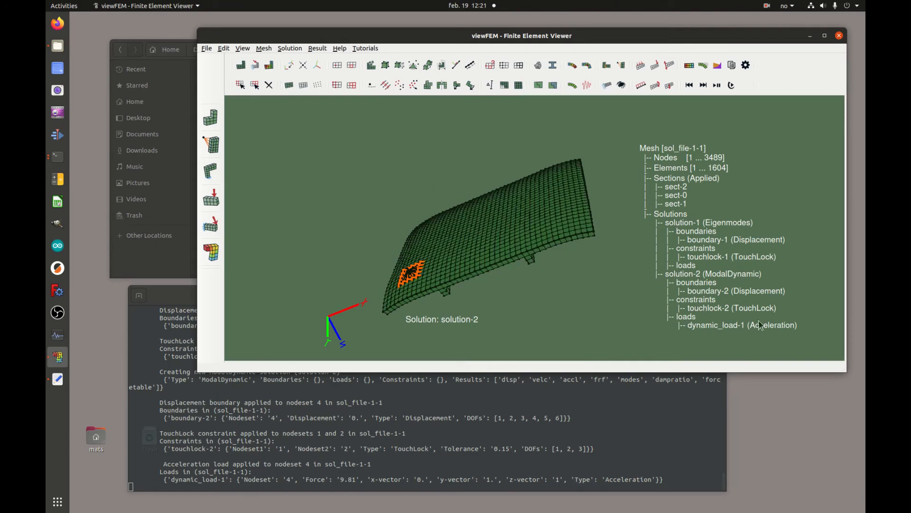
{"action": "left_click", "coordinate": [733, 66]}
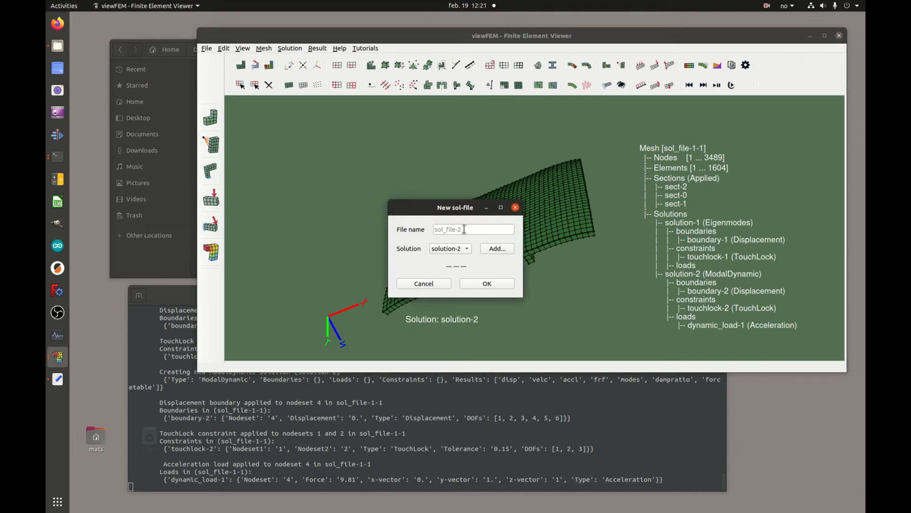
{"action": "left_click_drag", "start_coordinate": [461, 206], "coordinate": [436, 132]}
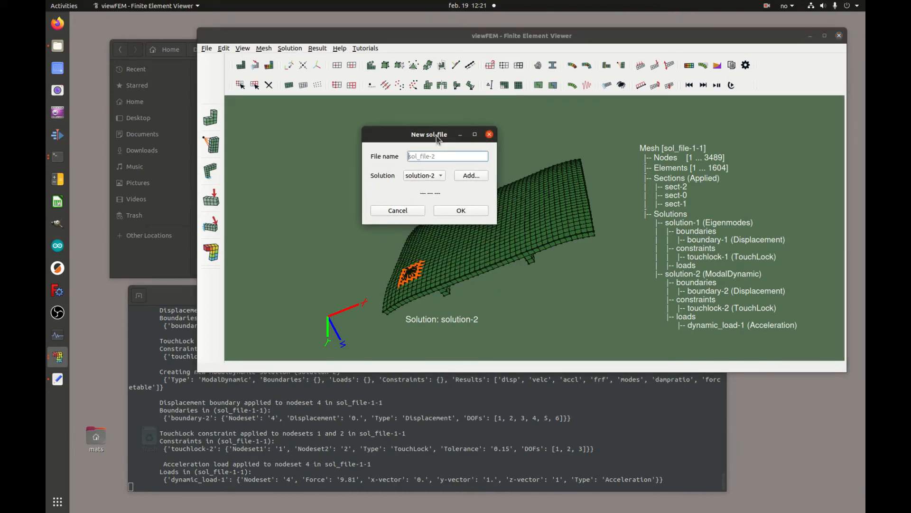
{"action": "left_click", "coordinate": [437, 176]}
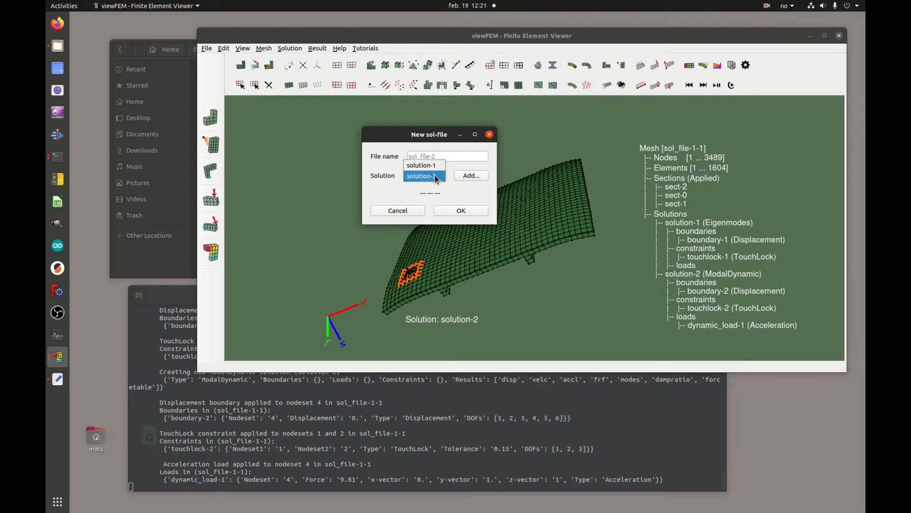
{"action": "left_click", "coordinate": [436, 177]}
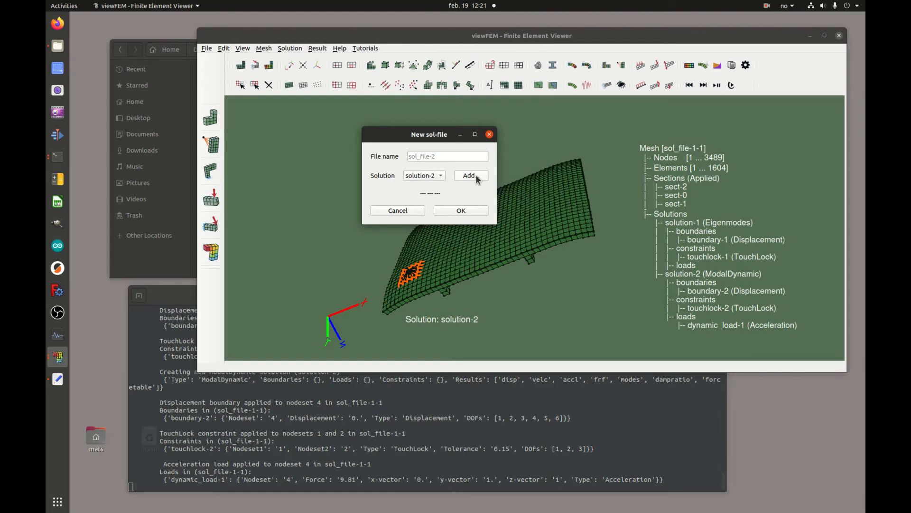
{"action": "left_click", "coordinate": [475, 175]}
{"action": "mouse_move", "coordinate": [445, 139]}
{"action": "left_mouse_down"}
{"action": "mouse_move", "coordinate": [460, 119]}
{"action": "mouse_move", "coordinate": [462, 140]}
{"action": "left_mouse_up"}
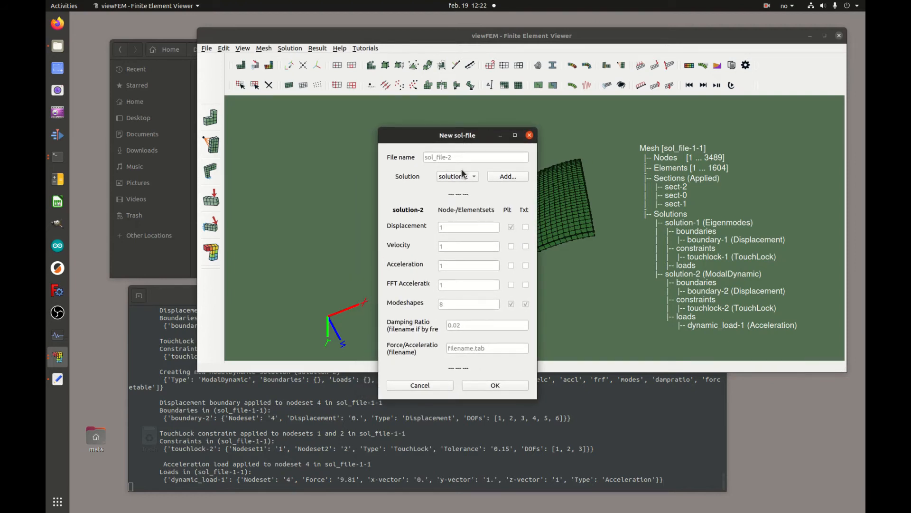
- Request displacement and acceleration results for nodeset 3, both with plot and text output
{"action": "left_click", "coordinate": [478, 226]}
{"action": "type", "text": "3"}
{"action": "left_click", "coordinate": [460, 266]}
{"action": "type", "text": "3"}
{"action": "left_click", "coordinate": [510, 265]}
{"action": "left_click", "coordinate": [525, 266]}
{"action": "left_click", "coordinate": [525, 227]}
- Assign tutorial_7-base_motion.tab as the acceleration table file and write the sol-file, keeping the default name sol_file-2 and damping ratio 0.02
{"action": "left_click", "coordinate": [474, 326]}
{"action": "left_click", "coordinate": [467, 353]}
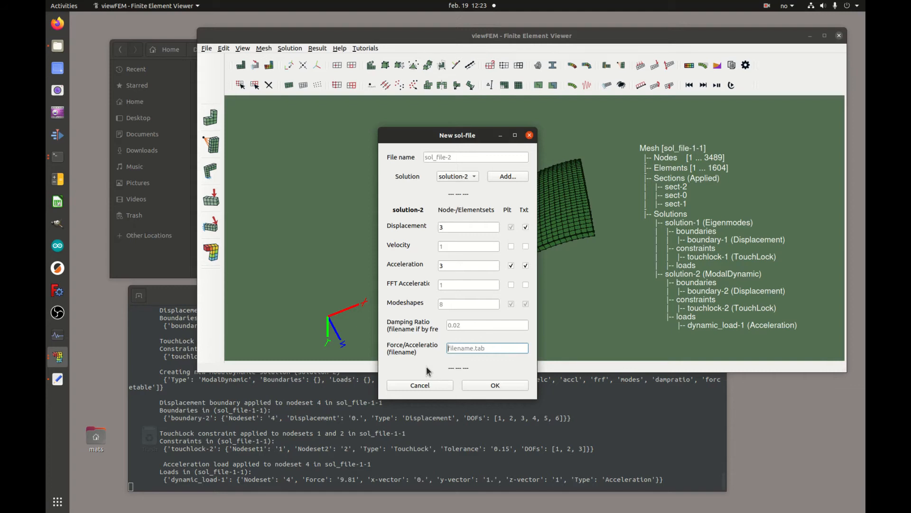
{"action": "left_click", "coordinate": [187, 263]}
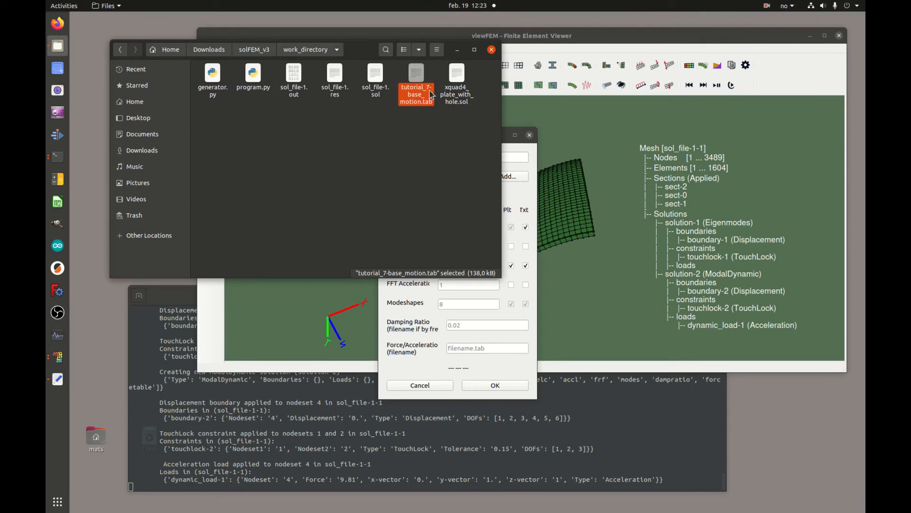
{"action": "left_click", "coordinate": [490, 347]}
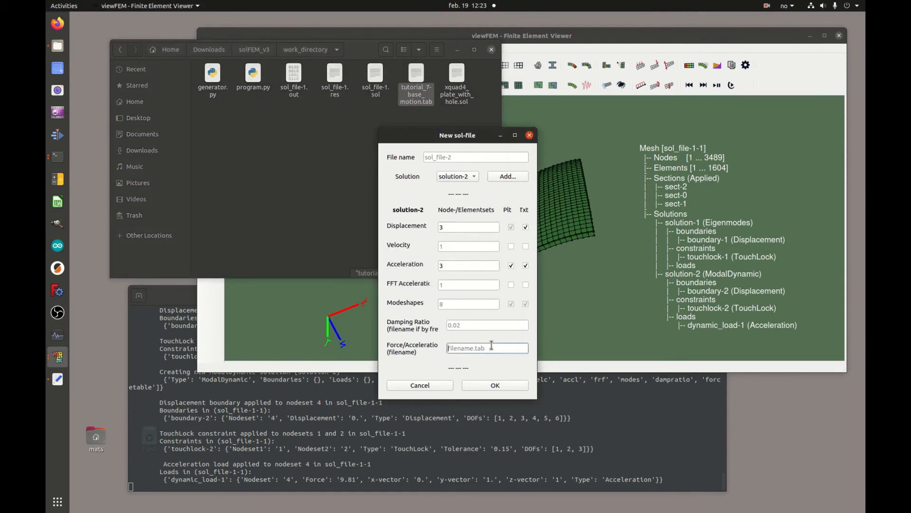
{"action": "type", "text": "tutor"}
{"action": "type", "text": "ial_7-base_motion.tab"}
{"action": "left_click", "coordinate": [498, 386]}
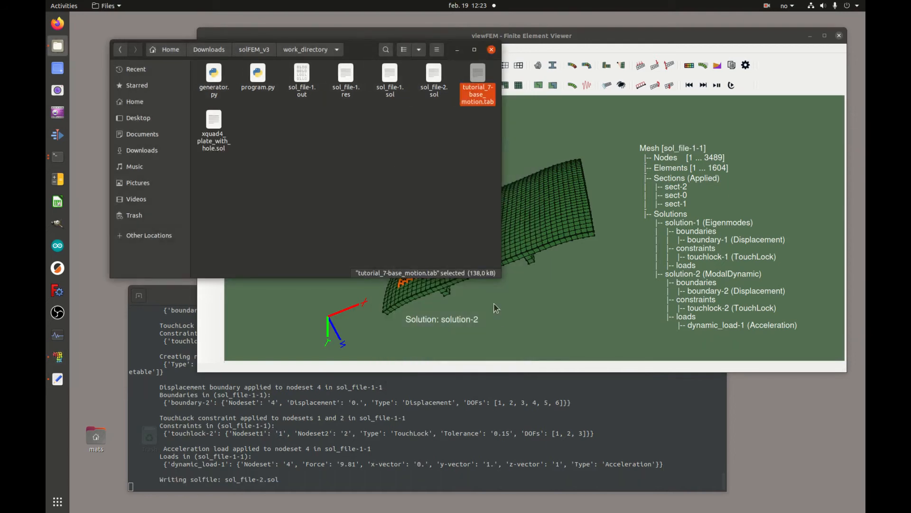
- Open sol_file-2.sol from the work directory in the text editor and review its solution, results, material and load definitions
{"action": "double_click", "coordinate": [437, 82]}
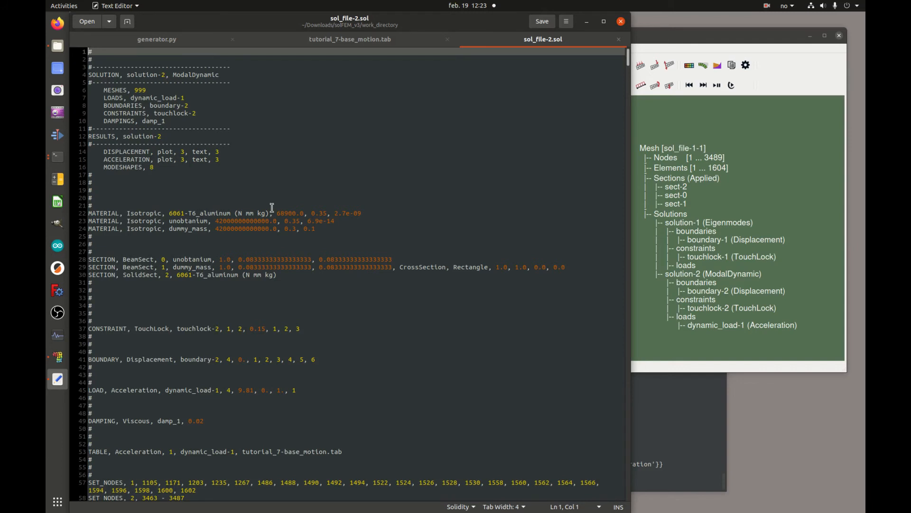
{"action": "scroll", "coordinate": [272, 207], "scroll_direction": "down", "scroll_amount": 2}
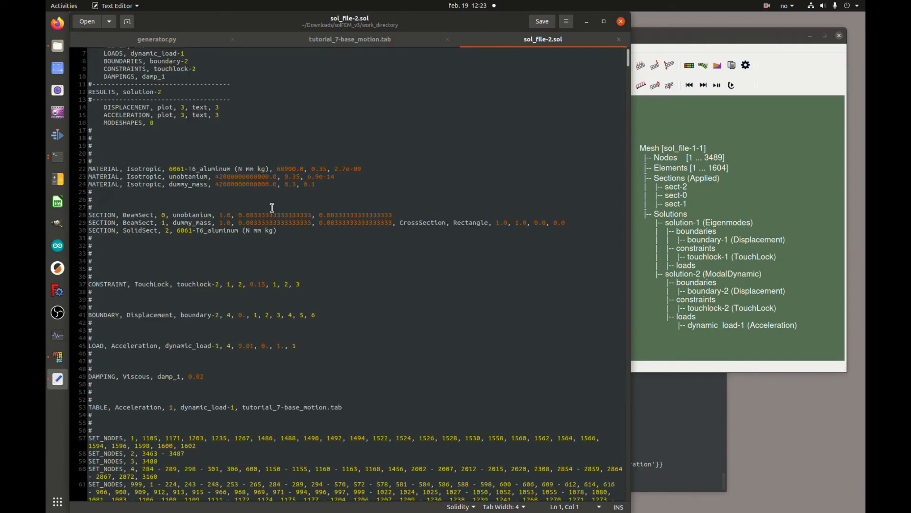
{"action": "scroll", "coordinate": [272, 207], "scroll_direction": "up", "scroll_amount": 2}
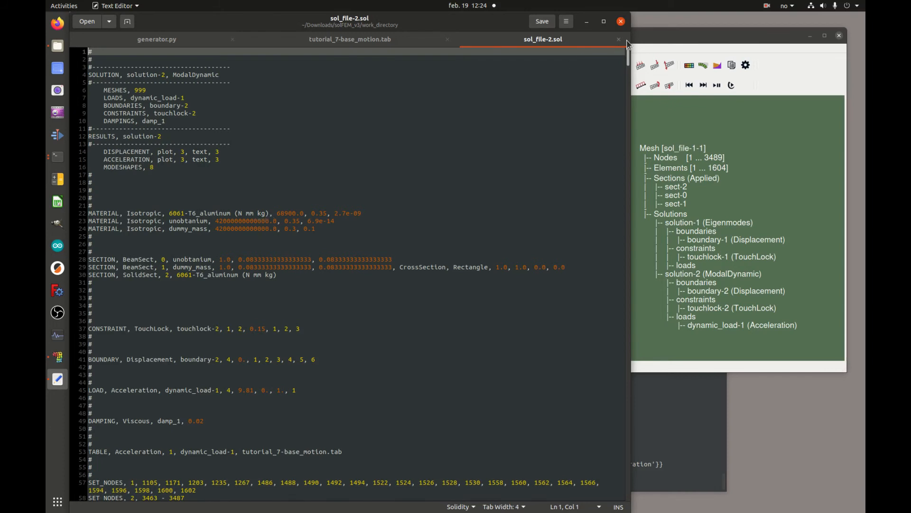
- Switch to viewFEM and page through Tutorial 9 - 3D bracket to page 16 on creating and applying sections
{"action": "left_click", "coordinate": [641, 39]}
{"action": "left_click", "coordinate": [365, 48]}
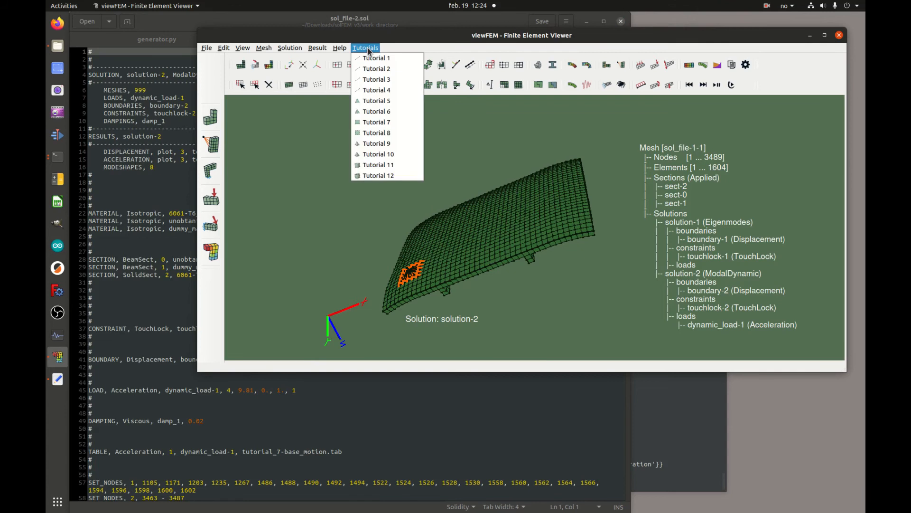
{"action": "left_click", "coordinate": [390, 145]}
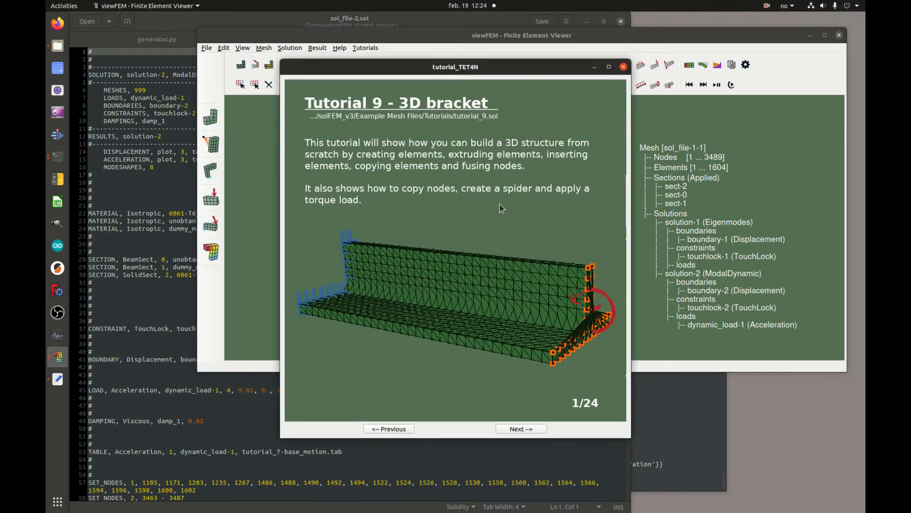
{"action": "left_click", "coordinate": [530, 430]}
{"action": "left_click", "coordinate": [530, 430]}
{"action": "left_click", "coordinate": [530, 430]}
{"action": "left_click", "coordinate": [530, 429]}
{"action": "left_click", "coordinate": [530, 429]}
{"action": "left_click", "coordinate": [530, 429]}
{"action": "left_click", "coordinate": [531, 429]}
{"action": "left_click", "coordinate": [530, 430]}
{"action": "left_click", "coordinate": [530, 430]}
{"action": "left_click", "coordinate": [530, 429]}
{"action": "left_click", "coordinate": [530, 430]}
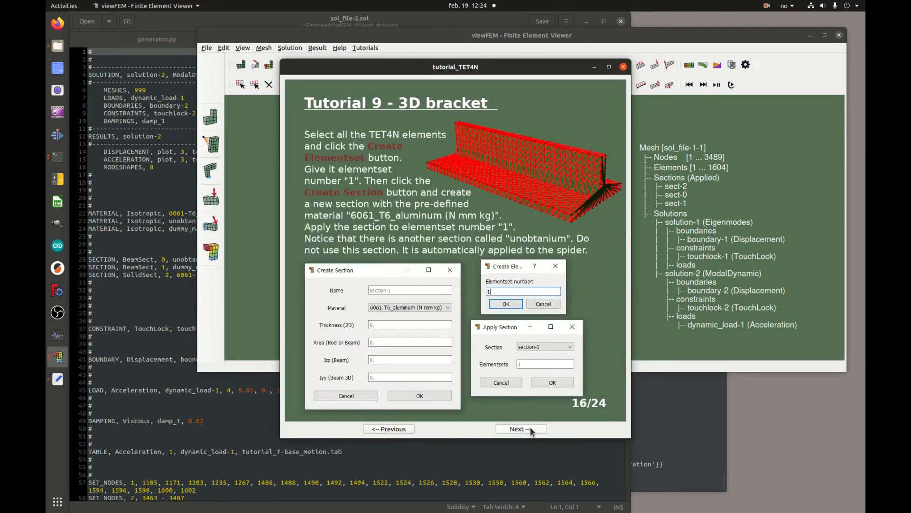
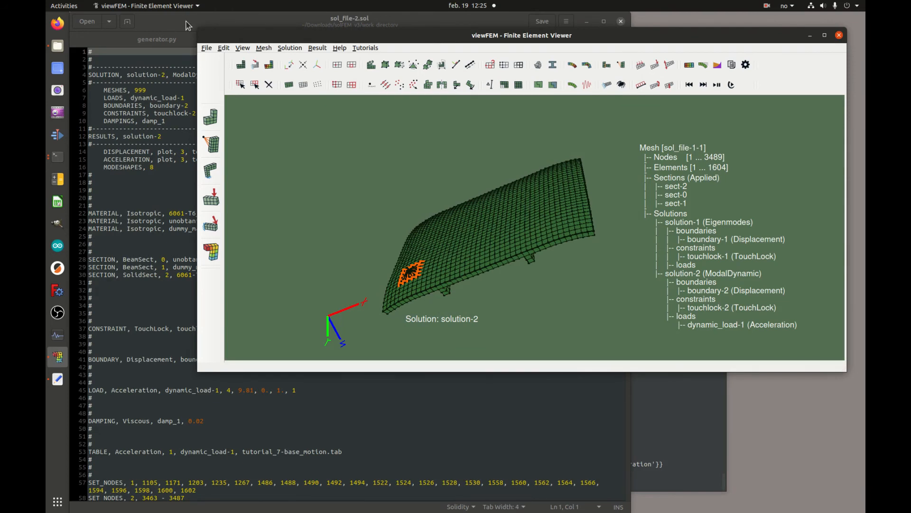
- Switch back to sol_file-2.sol in the text editor and examine its constraint, boundary, load, damping, acceleration table and set definitions
{"action": "left_click", "coordinate": [202, 20]}
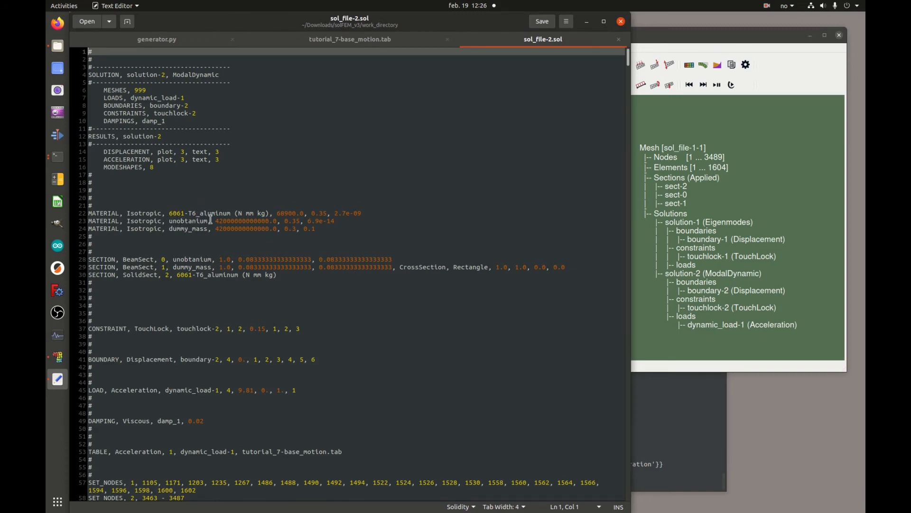
{"action": "scroll", "coordinate": [255, 286], "scroll_direction": "down", "scroll_amount": 2}
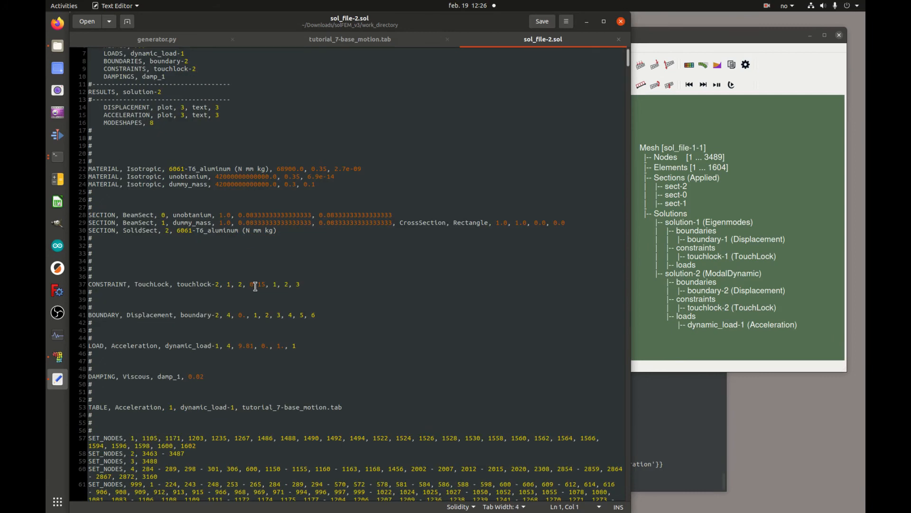
{"action": "scroll", "coordinate": [255, 286], "scroll_direction": "down", "scroll_amount": 2}
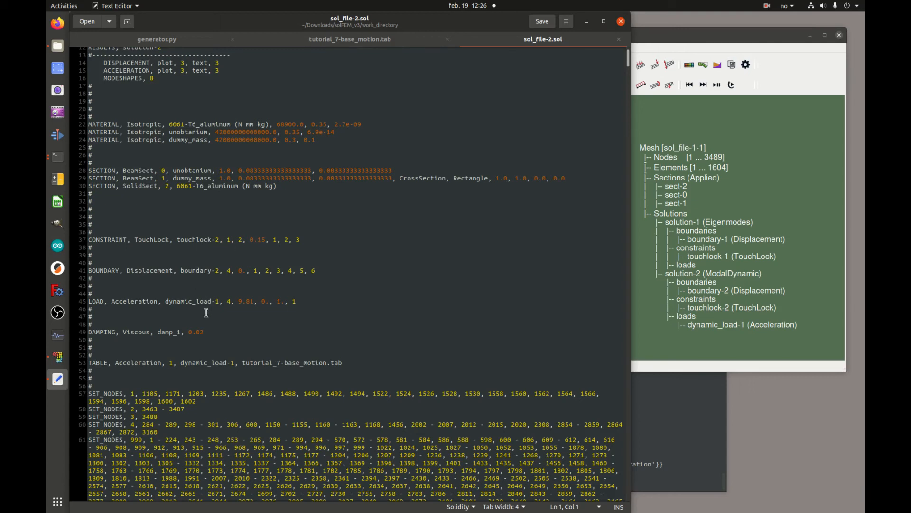
{"action": "scroll", "coordinate": [199, 307], "scroll_direction": "down", "scroll_amount": 2}
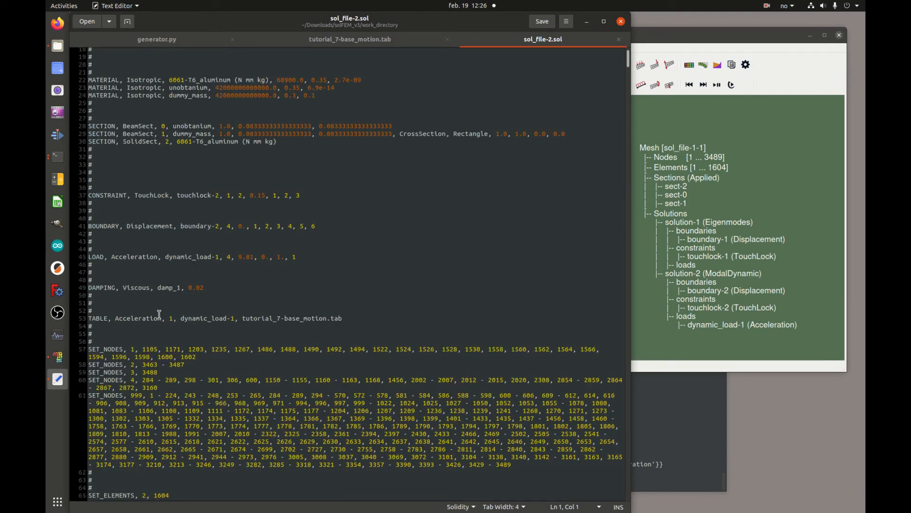
{"action": "left_click", "coordinate": [340, 318]}
{"action": "left_click_drag", "start_coordinate": [341, 318], "coordinate": [242, 318]}
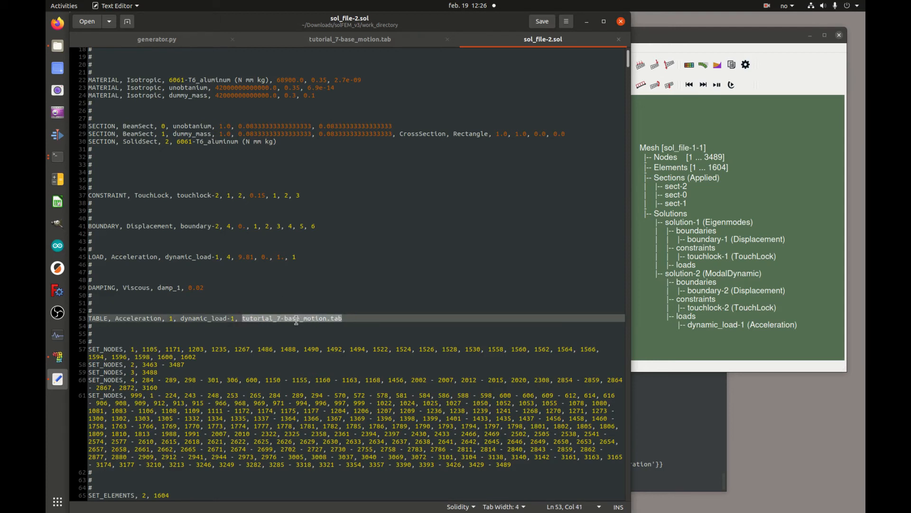
{"action": "left_click", "coordinate": [345, 318]}
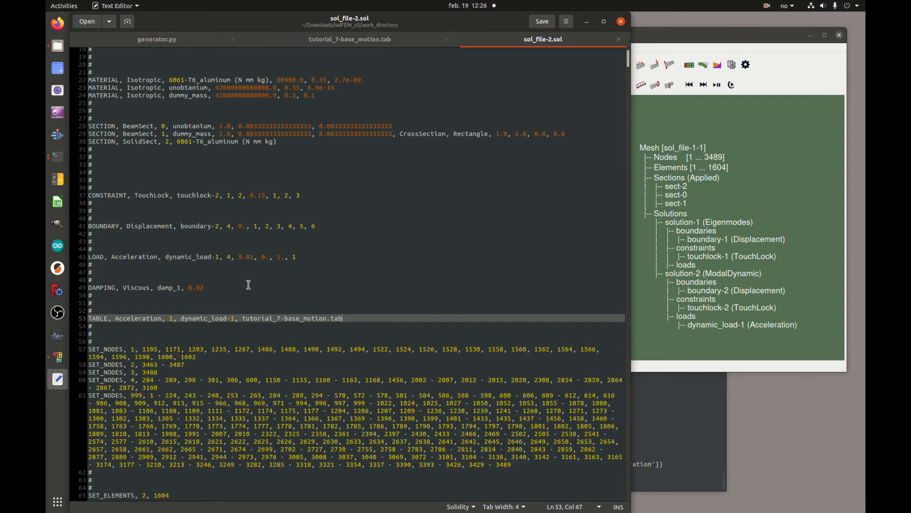
{"action": "scroll", "coordinate": [293, 309], "scroll_direction": "down", "scroll_amount": 2}
{"action": "scroll", "coordinate": [292, 309], "scroll_direction": "down", "scroll_amount": 10}
{"action": "scroll", "coordinate": [289, 282], "scroll_direction": "up", "scroll_amount": 15}
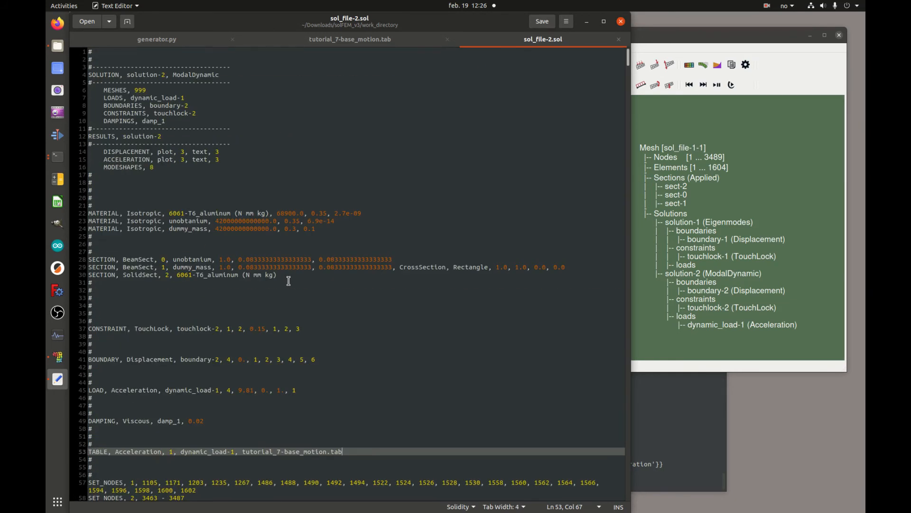
{"action": "left_click", "coordinate": [245, 422]}
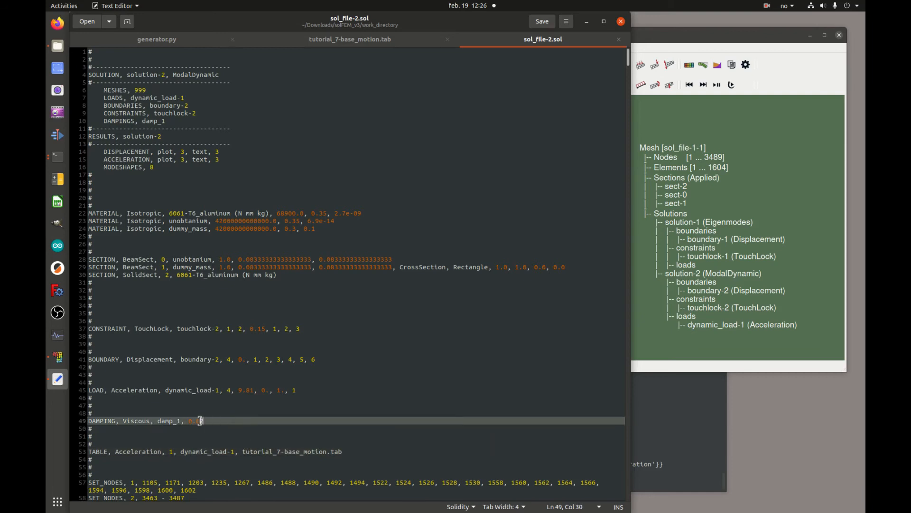
{"action": "type", "text": "5"}
{"action": "left_click", "coordinate": [681, 37]}
{"action": "left_click", "coordinate": [371, 48]}
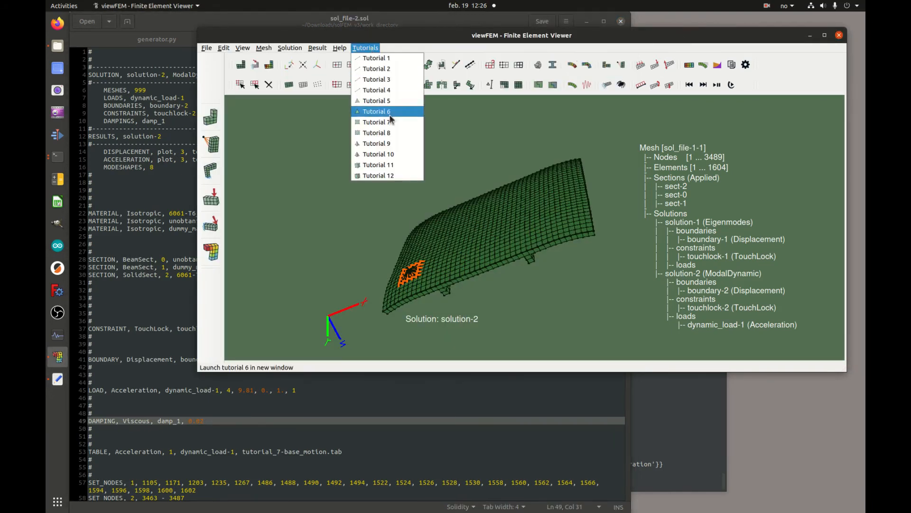
{"action": "left_click", "coordinate": [369, 49]}
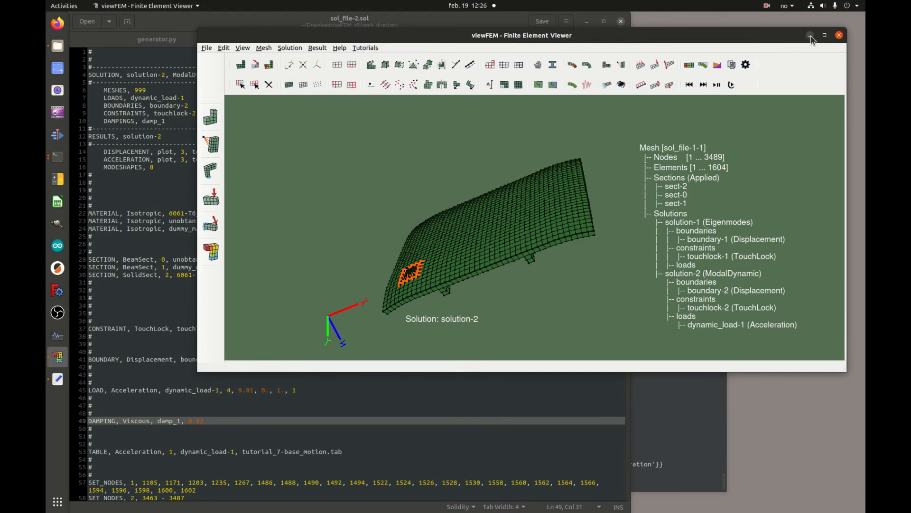
{"action": "left_click", "coordinate": [190, 24]}
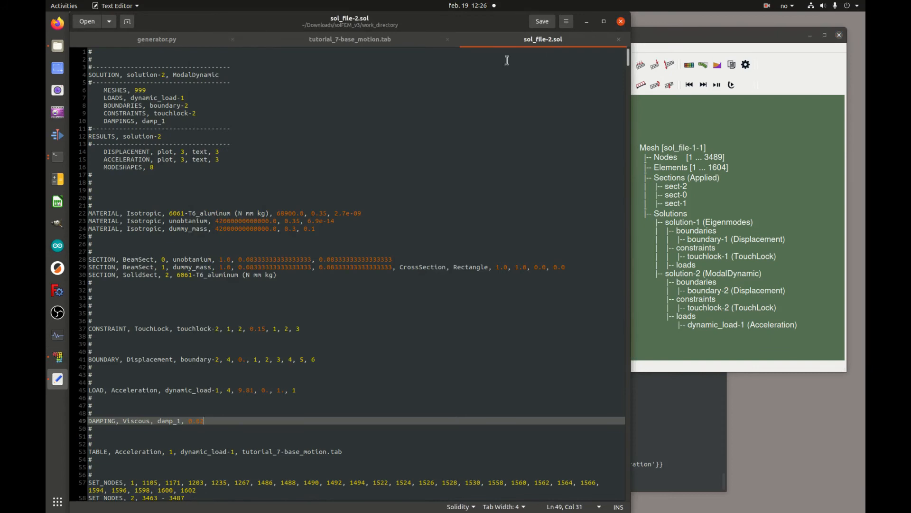
- Minimize the text editor and run the solver in viewFEM on sol_file-2.sol from the work directory
{"action": "left_click", "coordinate": [587, 21]}
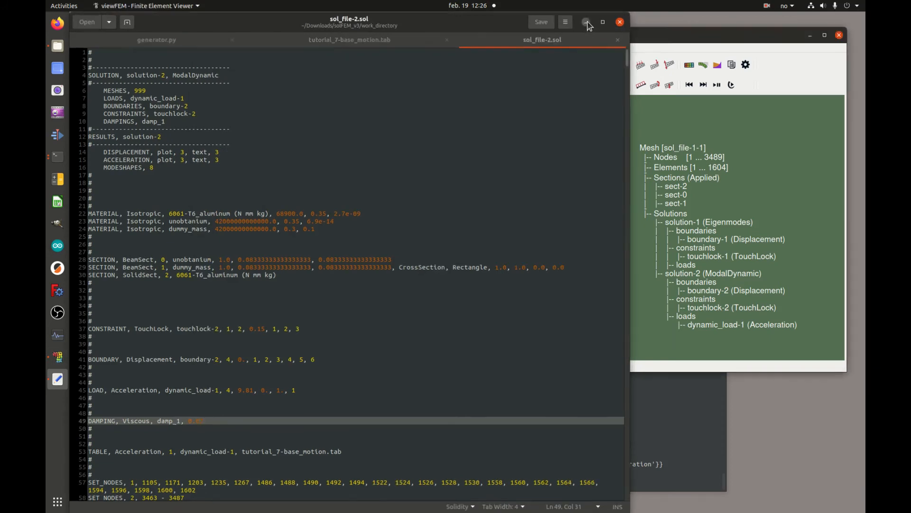
{"action": "left_click", "coordinate": [746, 64]}
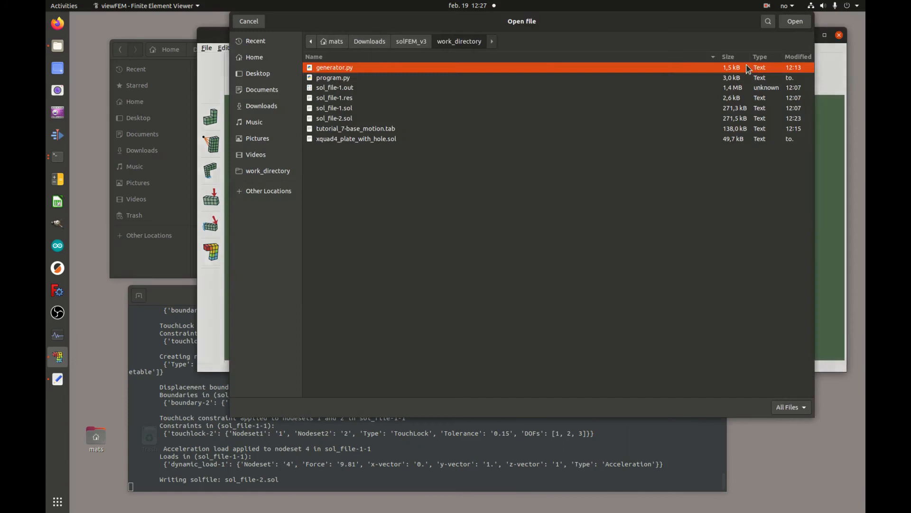
{"action": "left_click", "coordinate": [343, 120]}
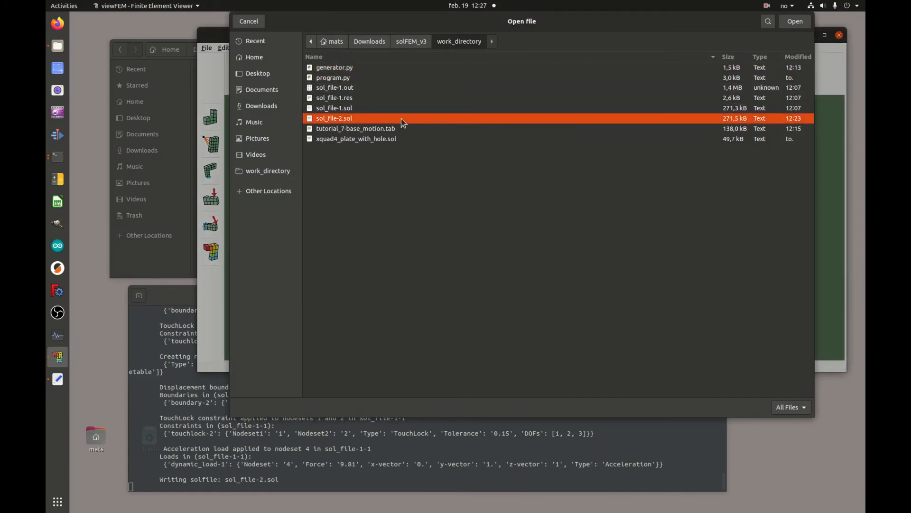
{"action": "left_click", "coordinate": [797, 21]}
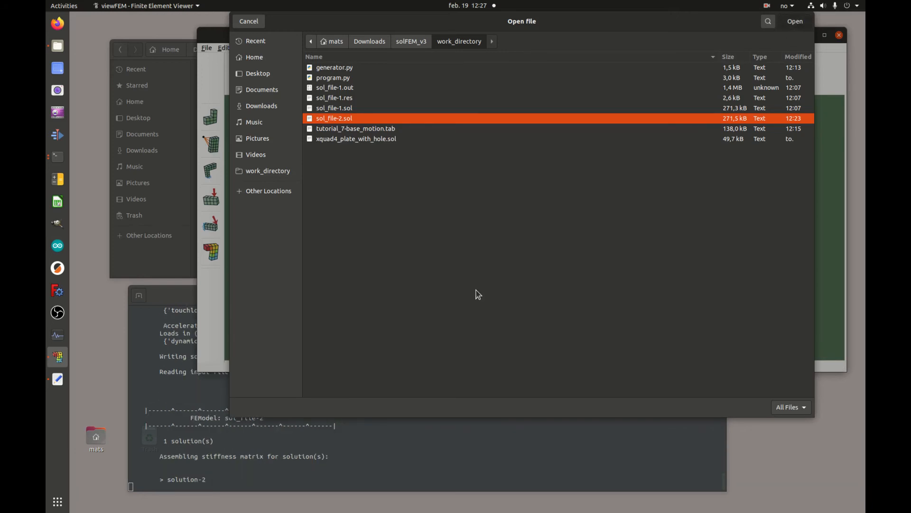
- Check the solver output in the terminal for the solution time, assembly details and model size
{"action": "left_click", "coordinate": [416, 427]}
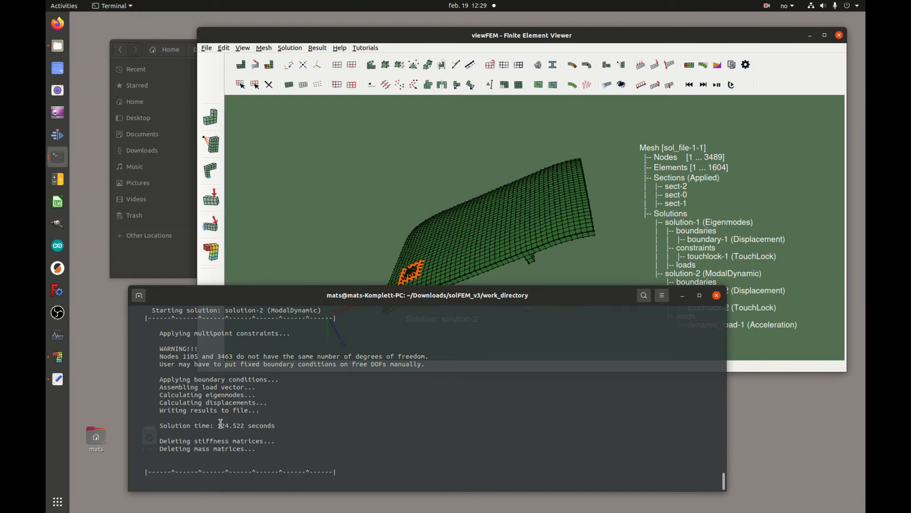
{"action": "left_click_drag", "start_coordinate": [217, 424], "coordinate": [276, 426]}
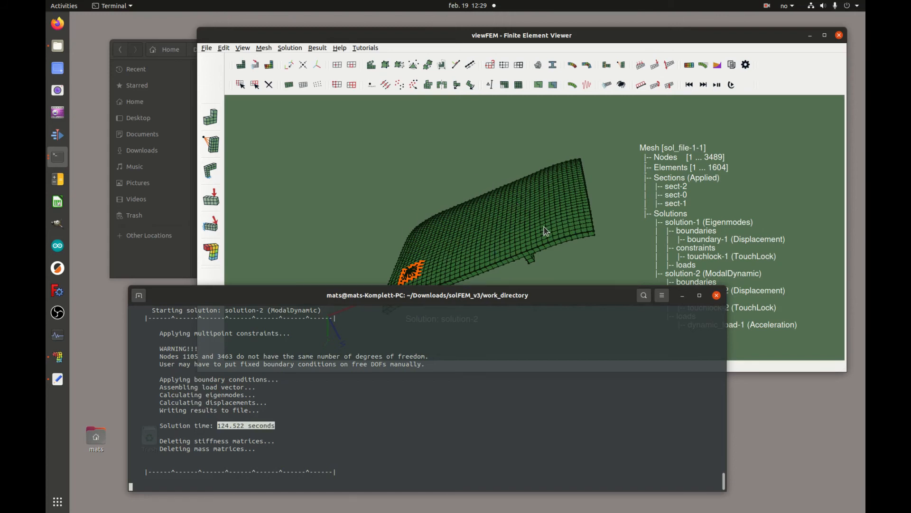
{"action": "scroll", "coordinate": [158, 402], "scroll_direction": "up", "scroll_amount": 4}
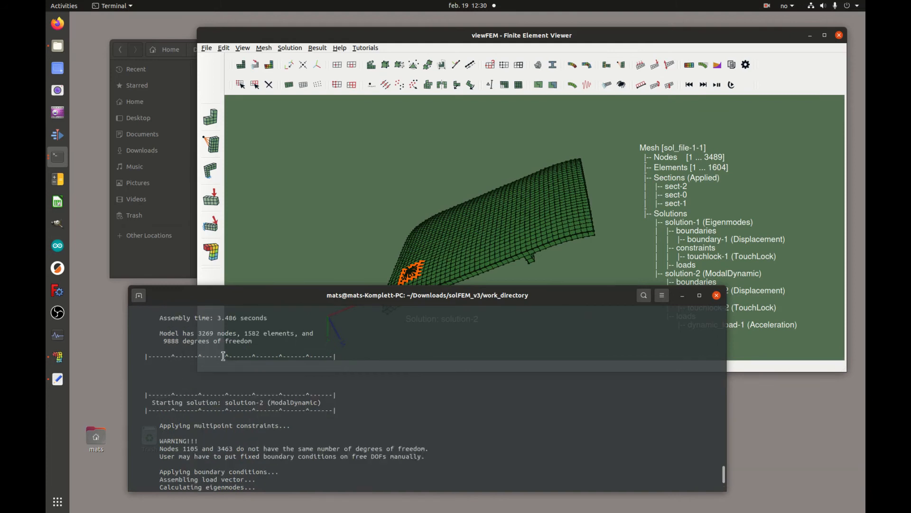
- Check the end of the solver output and locate sol_file-2.res, sol_file-2.out and sol_file-2.csv in the work directory
{"action": "scroll", "coordinate": [220, 360], "scroll_direction": "down", "scroll_amount": 4}
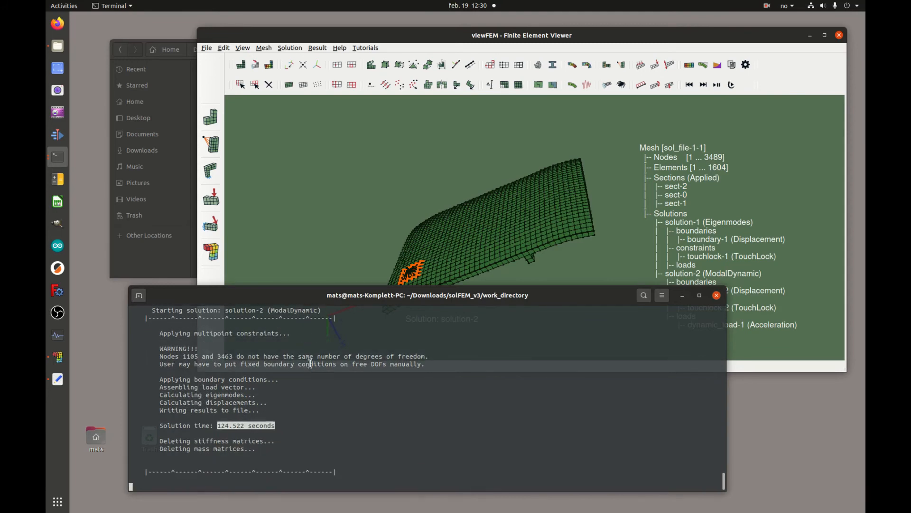
{"action": "left_click", "coordinate": [573, 38]}
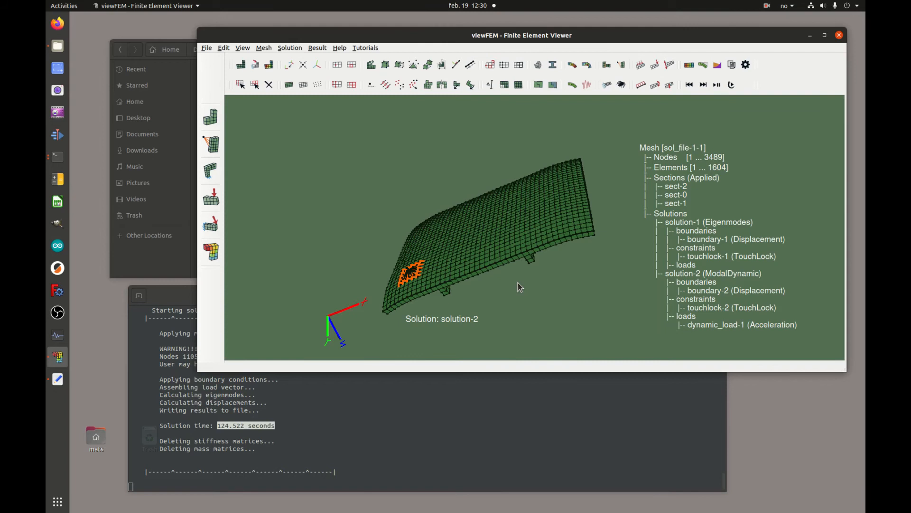
{"action": "left_click", "coordinate": [163, 259]}
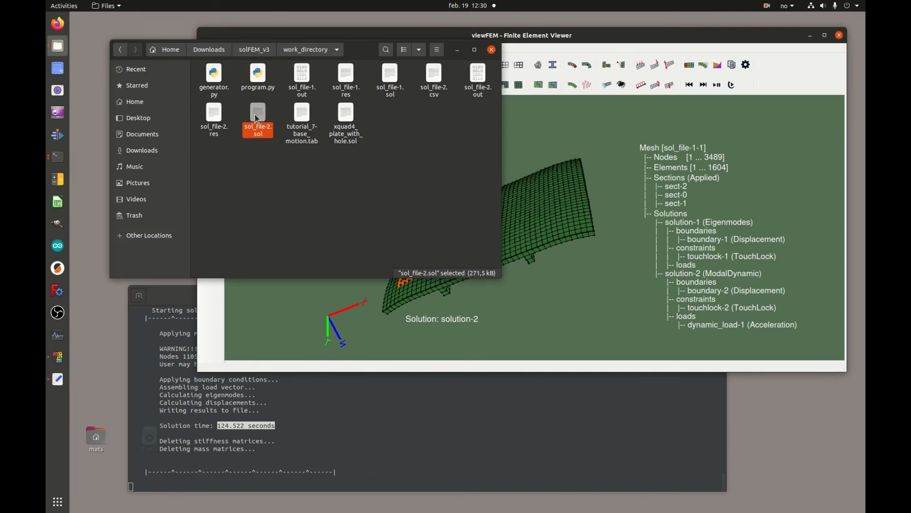
{"action": "left_click", "coordinate": [218, 122]}
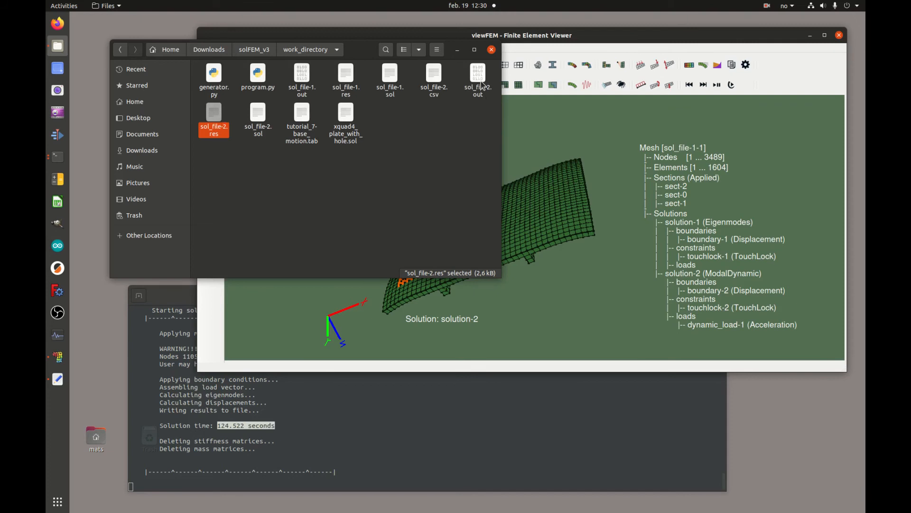
{"action": "left_click", "coordinate": [481, 79]}
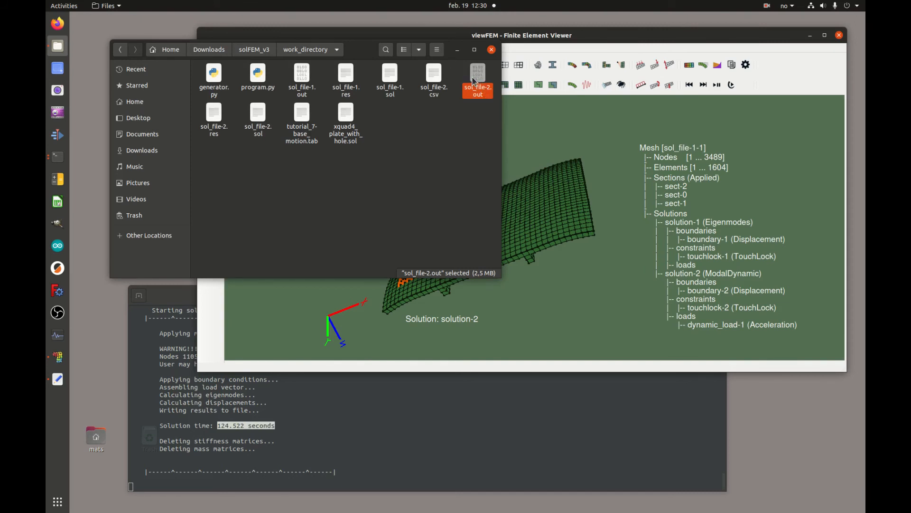
{"action": "left_click", "coordinate": [435, 75]}
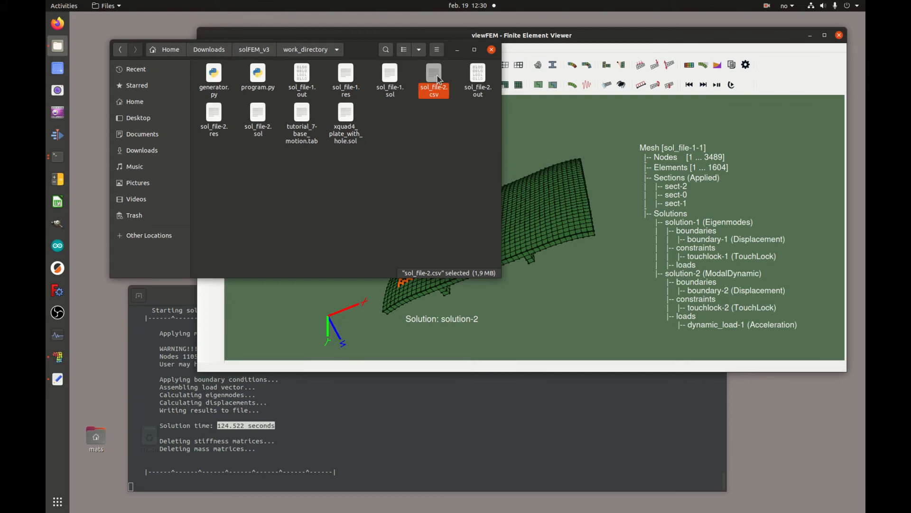
- Switch to viewFEM and open the results file sol_file-2.out from the work directory
{"action": "left_click", "coordinate": [532, 40]}
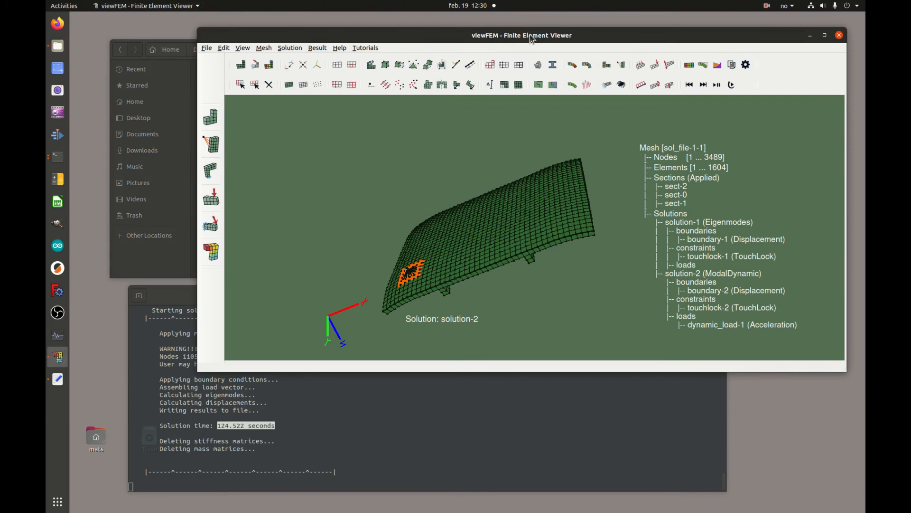
{"action": "left_click", "coordinate": [207, 48]}
{"action": "left_click", "coordinate": [226, 91]}
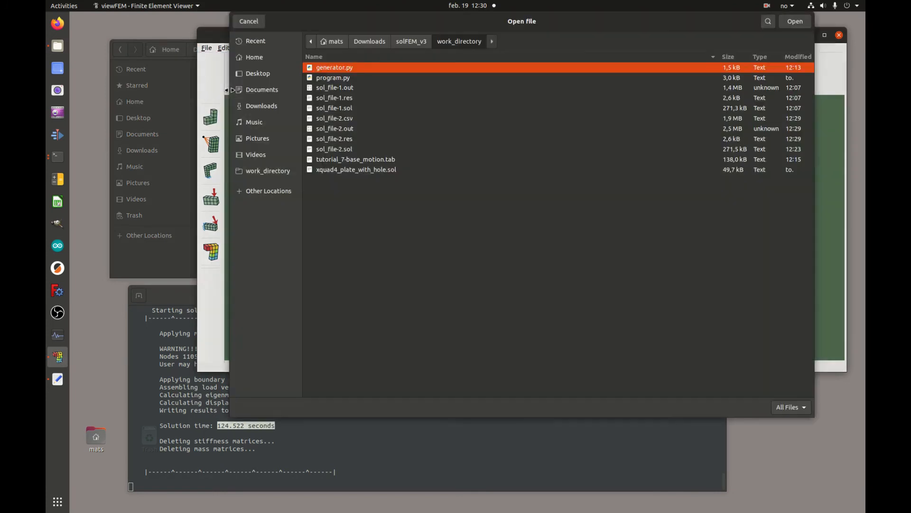
{"action": "left_click", "coordinate": [353, 132]}
{"action": "left_click", "coordinate": [803, 26]}
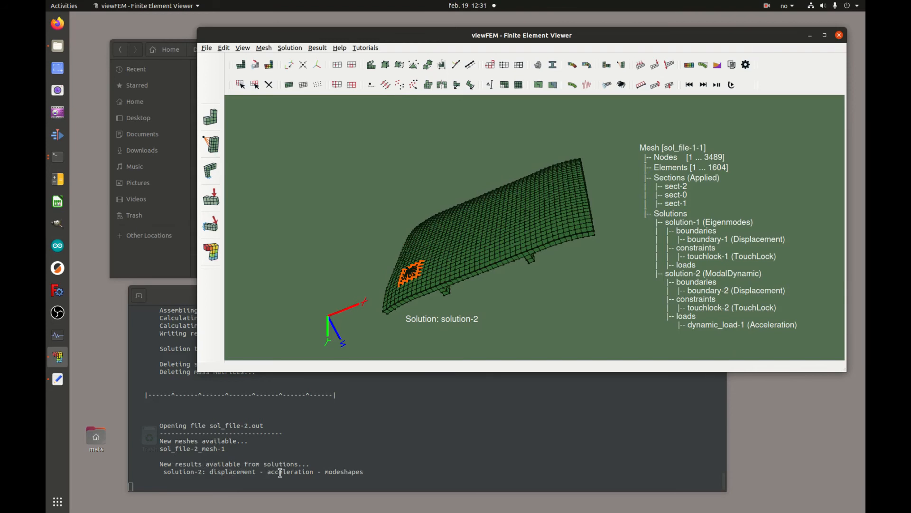
- Plot the acceleration result of solution-2 for Node 0
{"action": "left_click", "coordinate": [269, 65]}
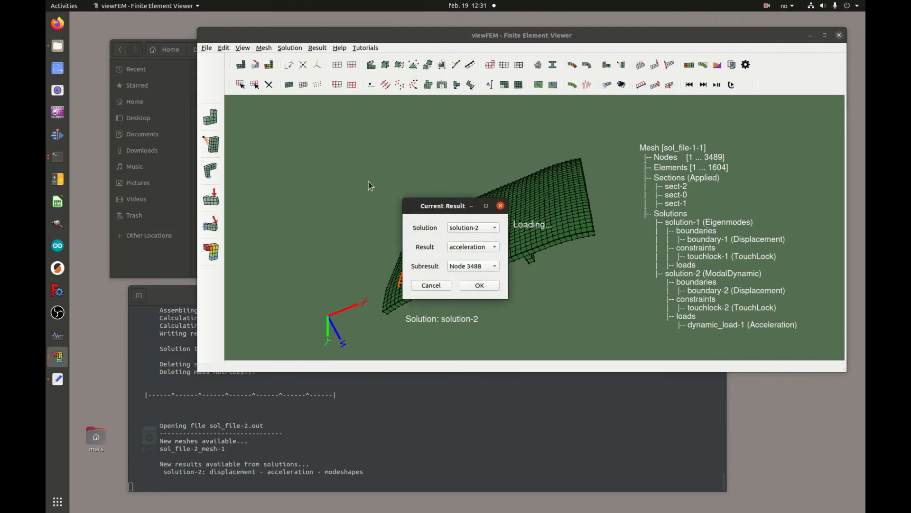
{"action": "left_click", "coordinate": [489, 247]}
{"action": "left_click", "coordinate": [490, 248]}
{"action": "left_click", "coordinate": [487, 268]}
{"action": "left_click", "coordinate": [488, 279]}
{"action": "left_click", "coordinate": [491, 269]}
{"action": "left_click", "coordinate": [480, 286]}
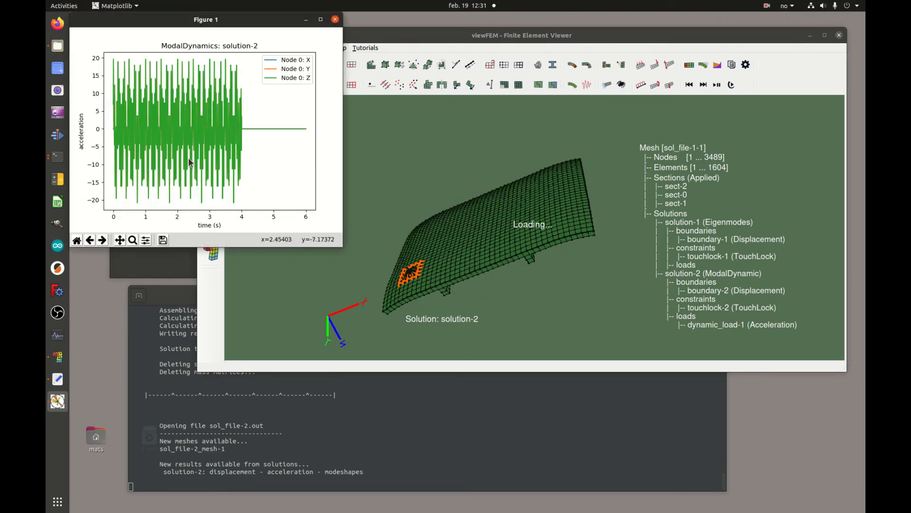
- Widen the Node 0 acceleration plot, magnify roughly the first 0.8 s of the curve, and close the figure
{"action": "left_click_drag", "start_coordinate": [526, 155], "coordinate": [655, 164]}
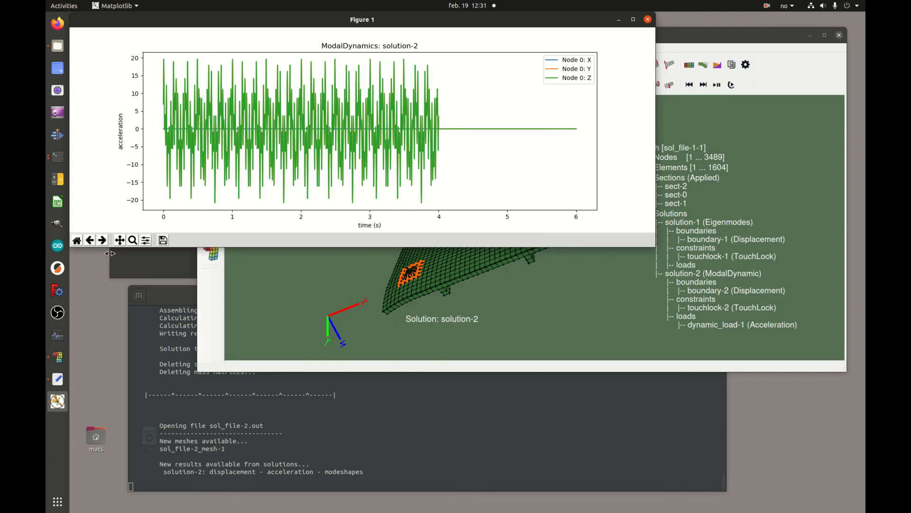
{"action": "left_click", "coordinate": [132, 240]}
{"action": "left_click_drag", "start_coordinate": [161, 56], "coordinate": [221, 199]}
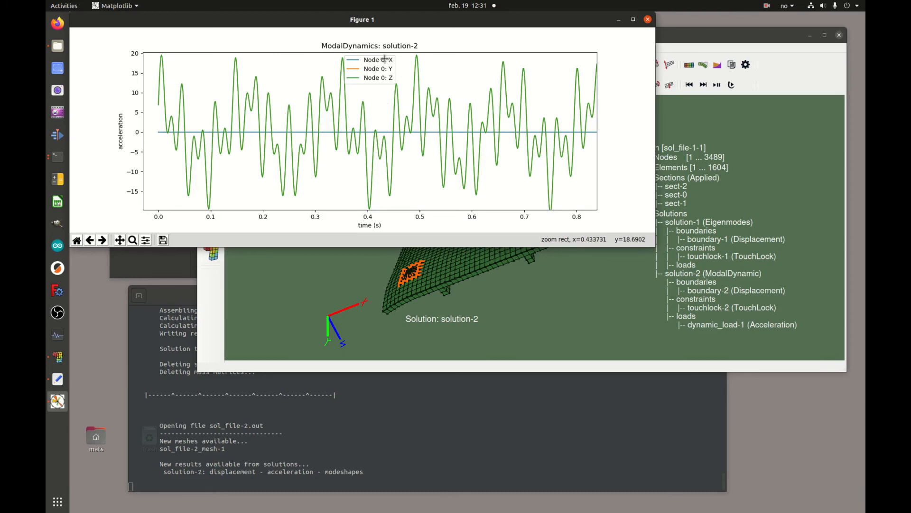
{"action": "left_click", "coordinate": [648, 19]}
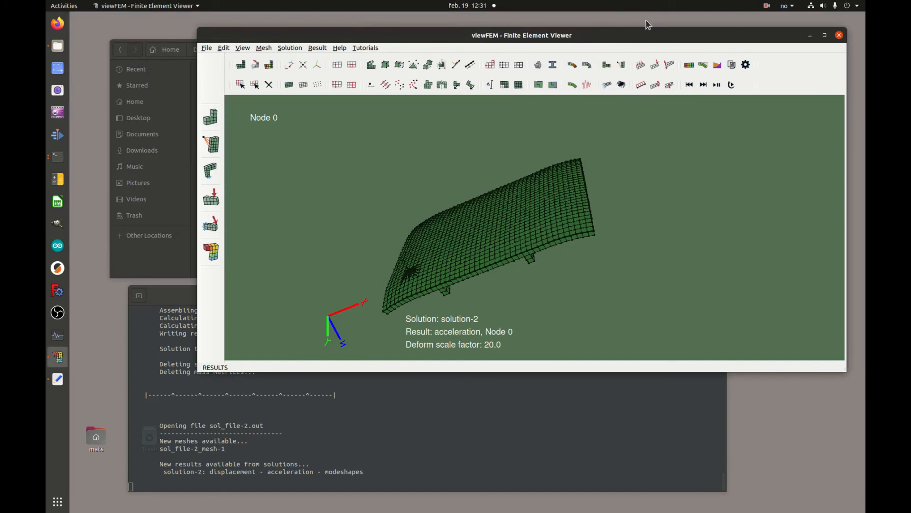
- Plot the acceleration result of solution-2 for Node 3488
{"action": "left_click", "coordinate": [269, 64]}
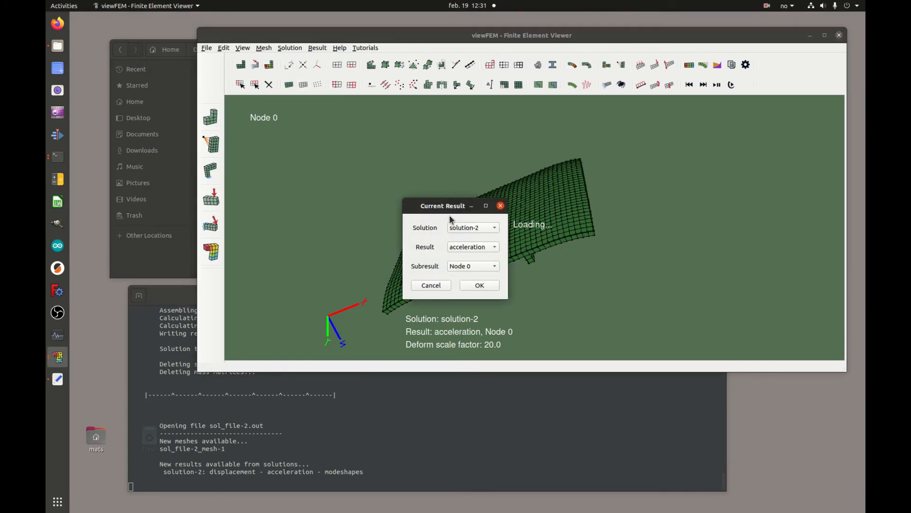
{"action": "left_click", "coordinate": [491, 250]}
{"action": "left_click", "coordinate": [490, 249]}
{"action": "left_click", "coordinate": [479, 269]}
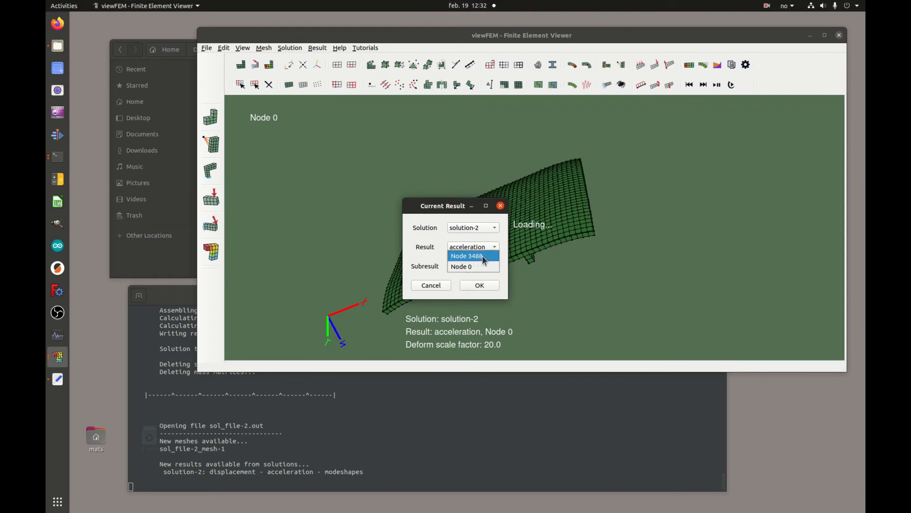
{"action": "left_click", "coordinate": [484, 256]}
{"action": "left_click", "coordinate": [488, 286]}
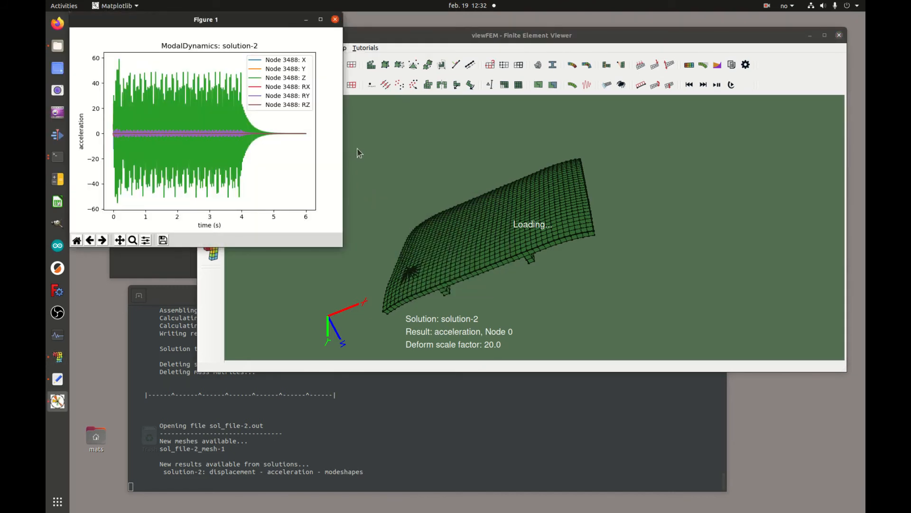
- Enlarge the Node 3488 acceleration figure, magnify roughly the first 2.3 s, and restore the full time range
{"action": "left_click_drag", "start_coordinate": [340, 149], "coordinate": [802, 183]}
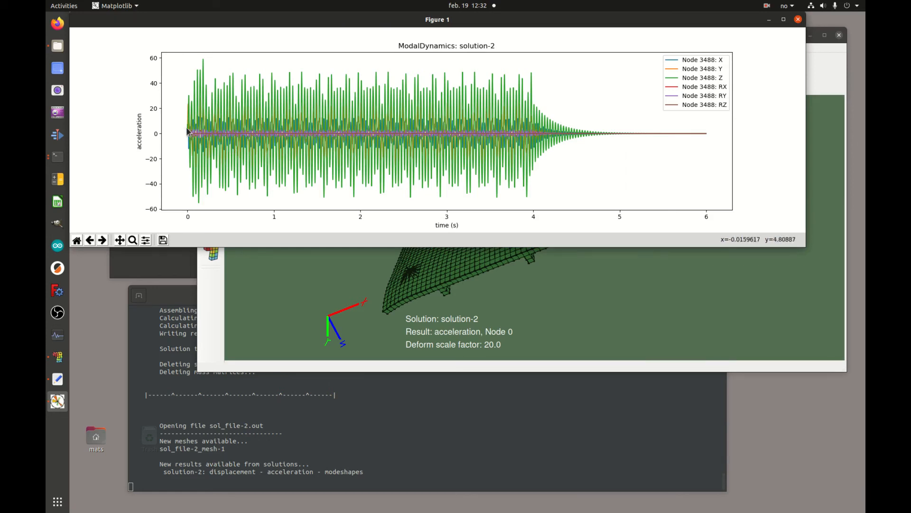
{"action": "left_click", "coordinate": [133, 240]}
{"action": "left_click_drag", "start_coordinate": [349, 245], "coordinate": [348, 401]}
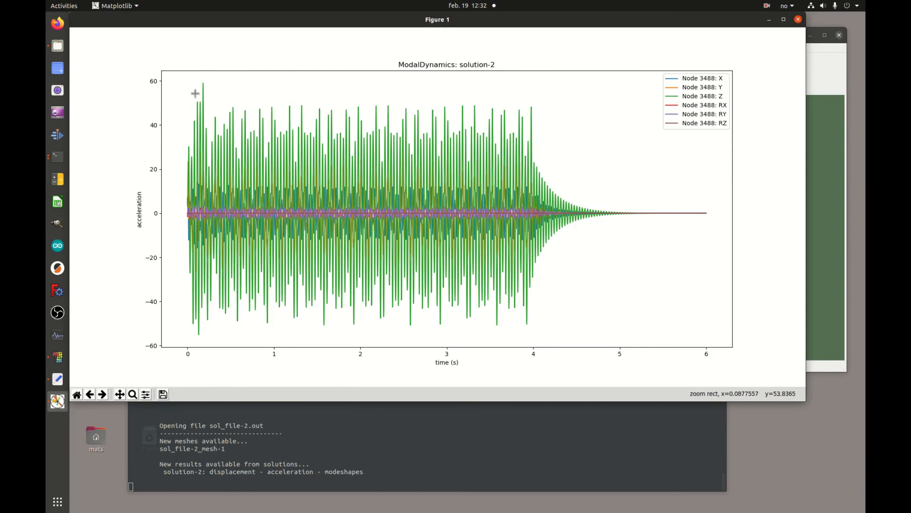
{"action": "left_click_drag", "start_coordinate": [183, 80], "coordinate": [387, 338]}
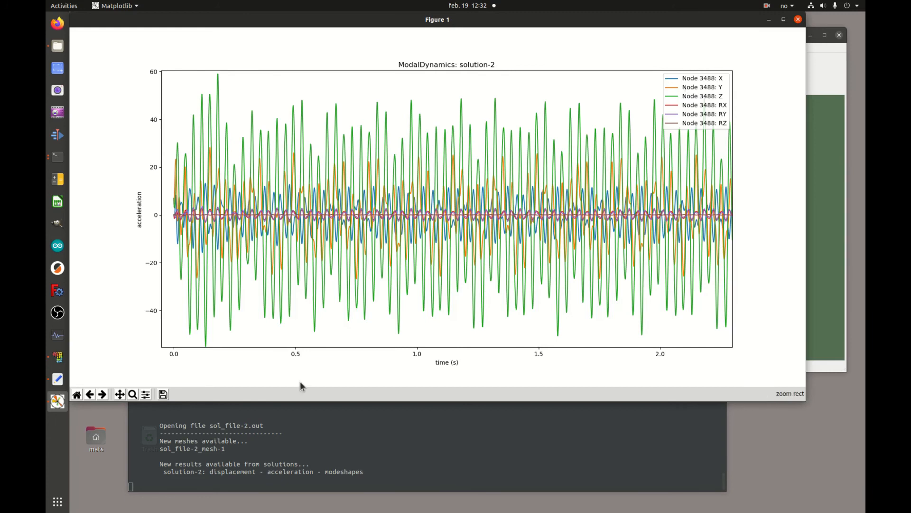
{"action": "left_click", "coordinate": [76, 395]}
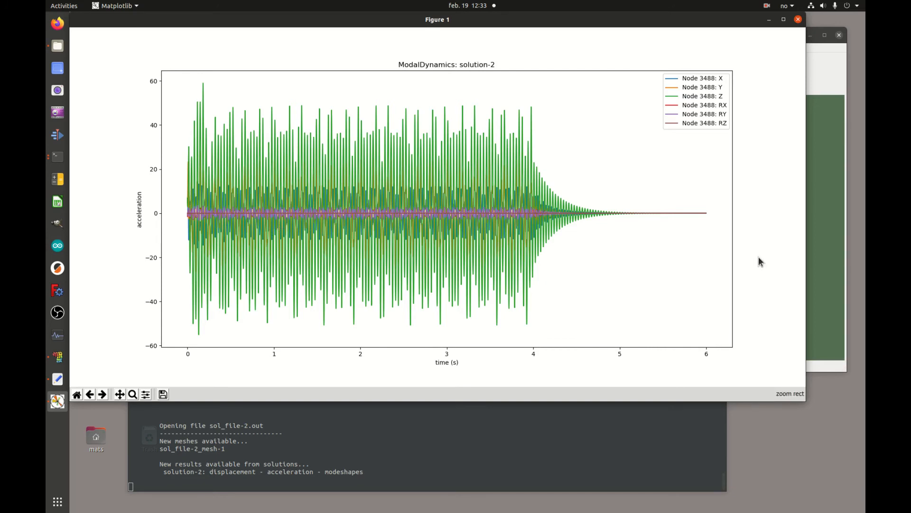
- Choose to wait for viewFEM instead of force quitting, and close the Node 3488 acceleration figure
{"action": "left_click", "coordinate": [821, 235]}
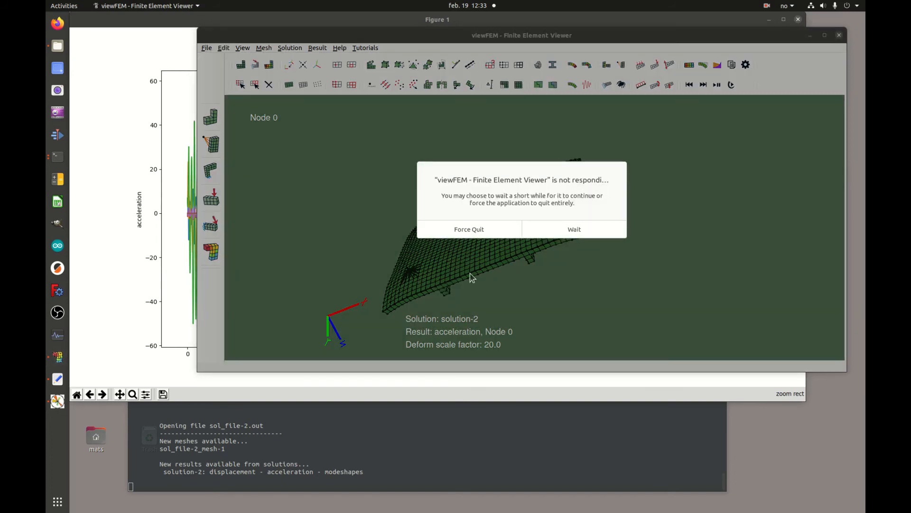
{"action": "left_click", "coordinate": [560, 230]}
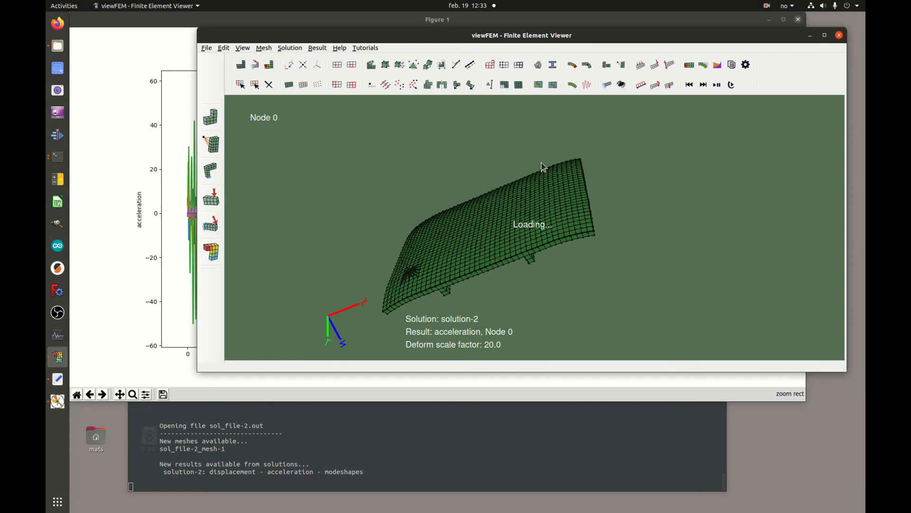
{"action": "left_click", "coordinate": [118, 315]}
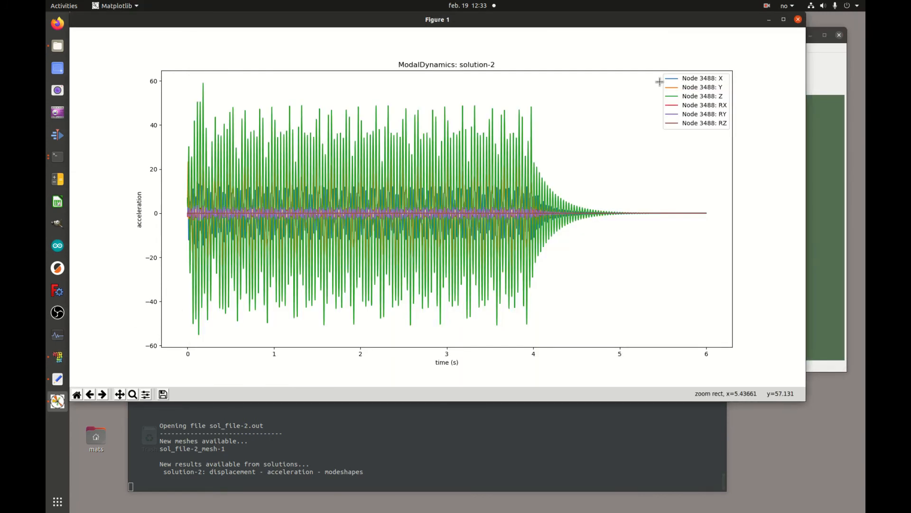
{"action": "left_click", "coordinate": [798, 19]}
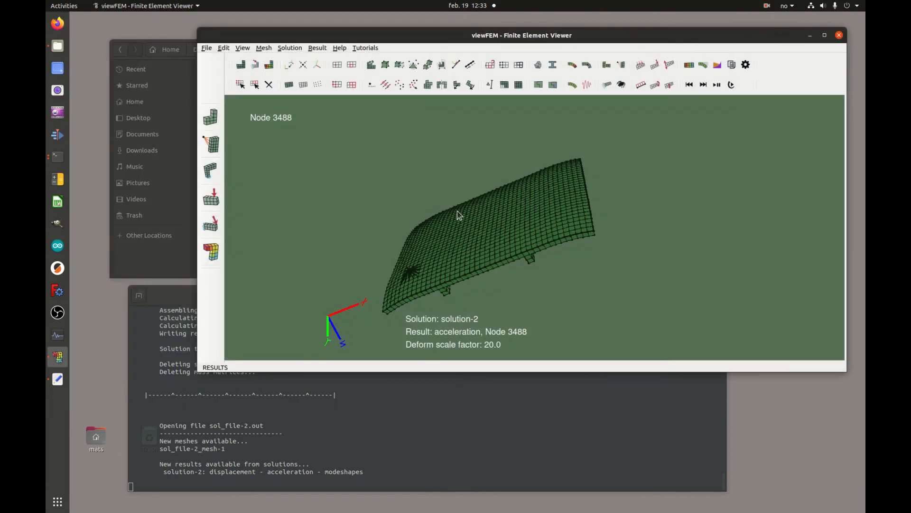
- Plot the displacement result of solution-2 for Node 3488
{"action": "left_click", "coordinate": [269, 64]}
{"action": "left_click", "coordinate": [488, 248]}
{"action": "left_click", "coordinate": [484, 237]}
{"action": "left_click", "coordinate": [489, 267]}
{"action": "left_click", "coordinate": [488, 267]}
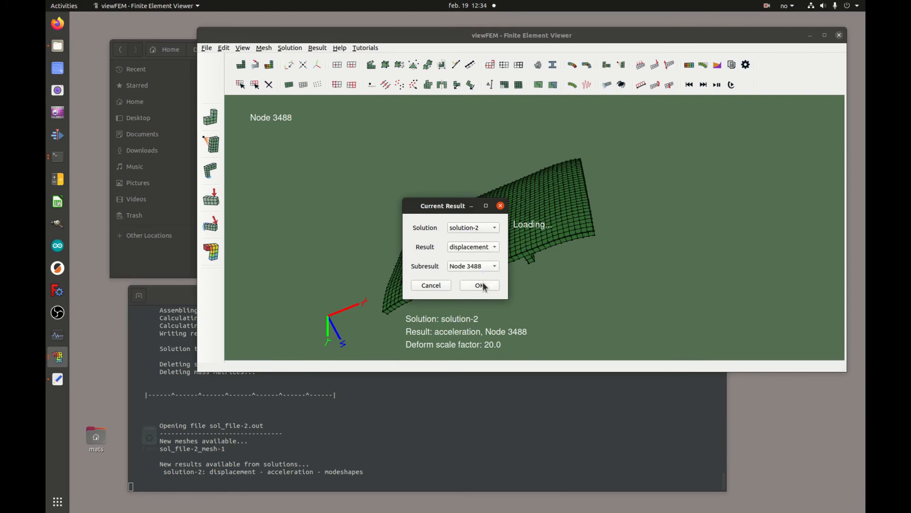
{"action": "left_click", "coordinate": [484, 287]}
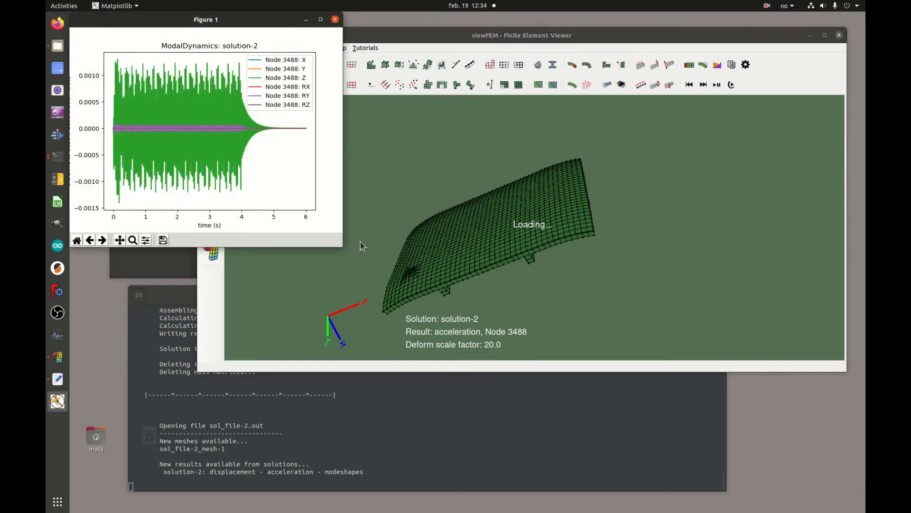
- Enlarge and reposition the Node 3488 displacement figure to examine the curves and axis labels, and close it
{"action": "left_click_drag", "start_coordinate": [336, 224], "coordinate": [692, 228]}
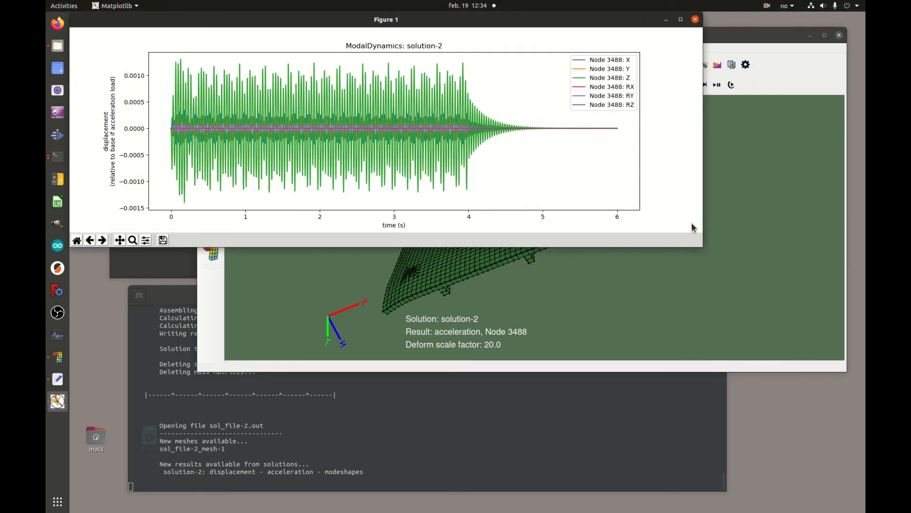
{"action": "left_click_drag", "start_coordinate": [564, 246], "coordinate": [563, 352]}
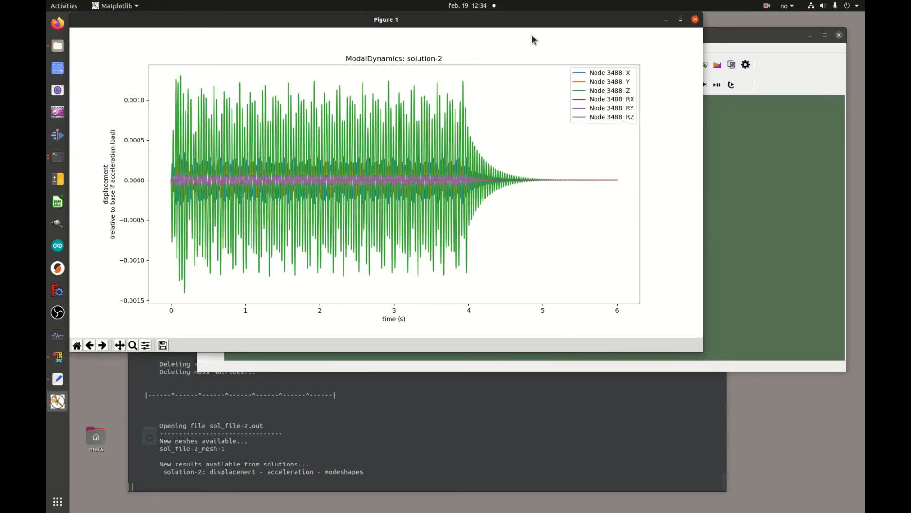
{"action": "left_click_drag", "start_coordinate": [535, 20], "coordinate": [576, 65]}
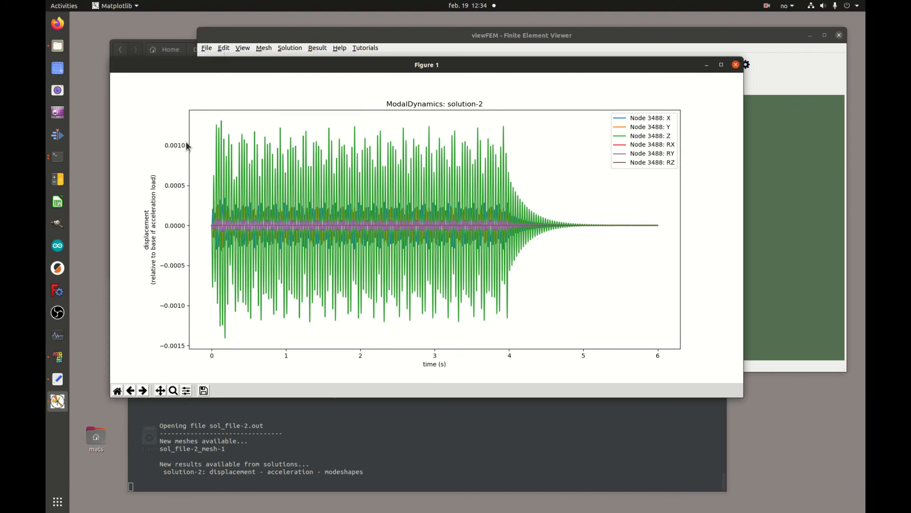
{"action": "left_click", "coordinate": [736, 65]}
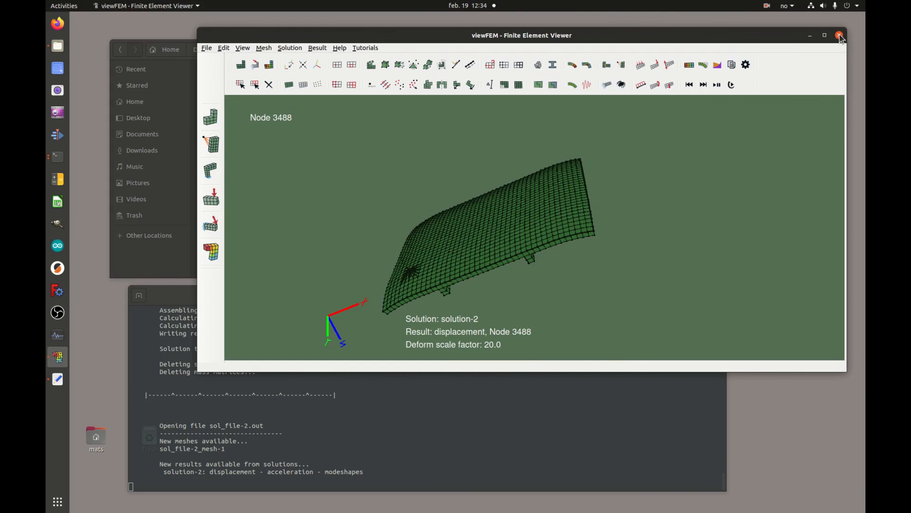
- Minimize viewFEM, open a new terminal window, and place it clear of the file browser
{"action": "left_click", "coordinate": [809, 35]}
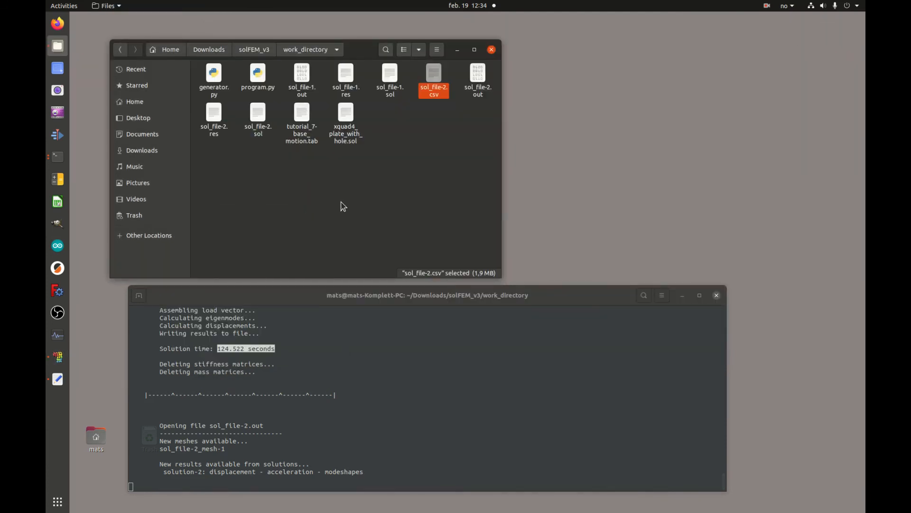
{"action": "key", "text": "ctrl+alt+t"}
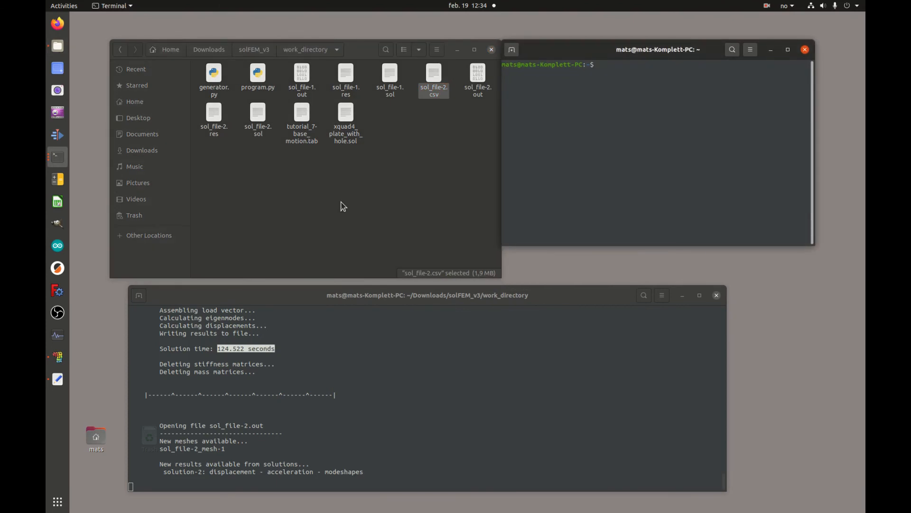
{"action": "left_click_drag", "start_coordinate": [631, 56], "coordinate": [651, 81]}
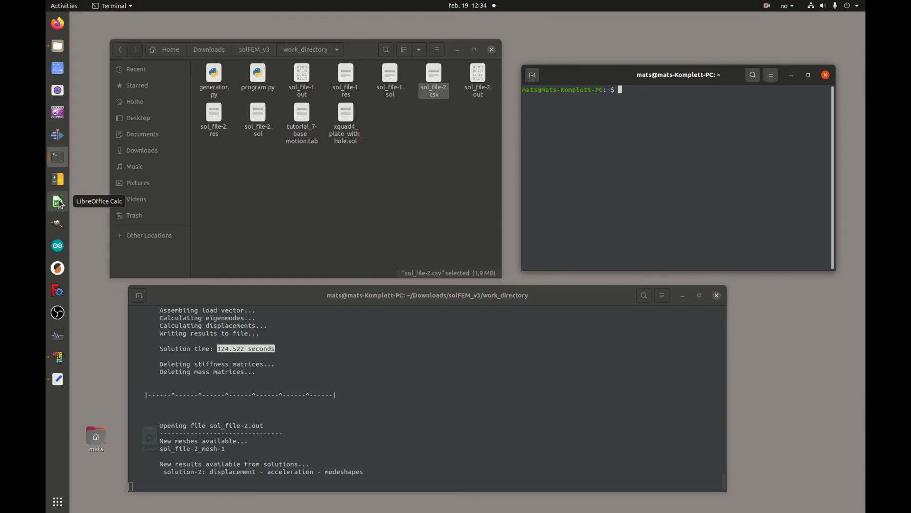
- Change the new terminal's working directory to Downloads/solFEM_v3/work_directory/
{"action": "type", "text": "cd Dow"}
{"action": "key", "text": "Tab"}
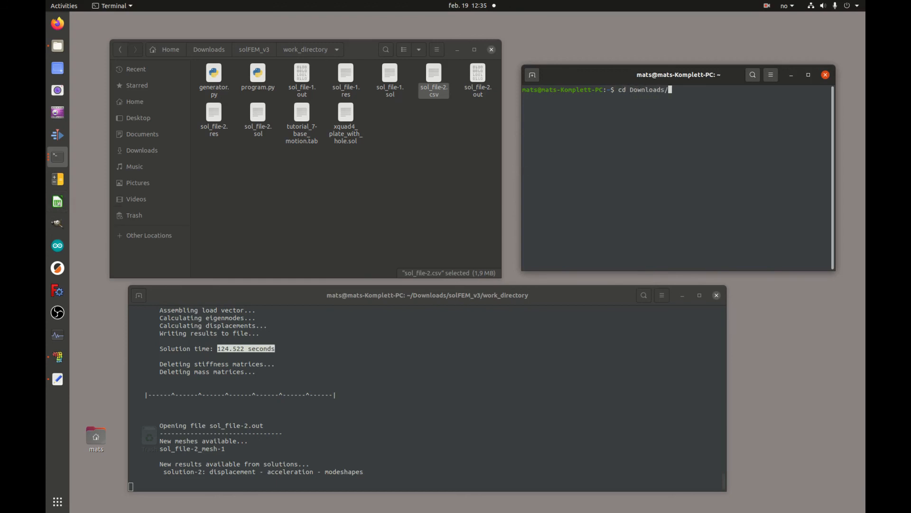
{"action": "type", "text": "sol"}
{"action": "key", "text": "Tab"}
{"action": "type", "text": "wo"}
{"action": "key", "text": "Tab"}
{"action": "key", "text": "Return"}
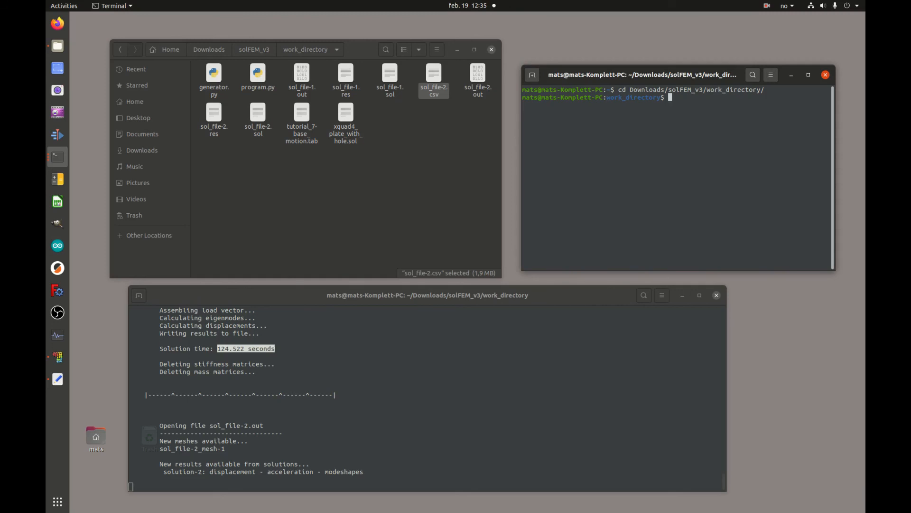
{"action": "type", "text": "pytho"}
{"action": "key", "text": "BackSpace"}
{"action": "key", "text": "BackSpace"}
{"action": "key", "text": "BackSpace"}
{"action": "key", "text": "BackSpace"}
{"action": "key", "text": "BackSpace"}
{"action": "type", "text": "sudo apt install python3-pandas"}
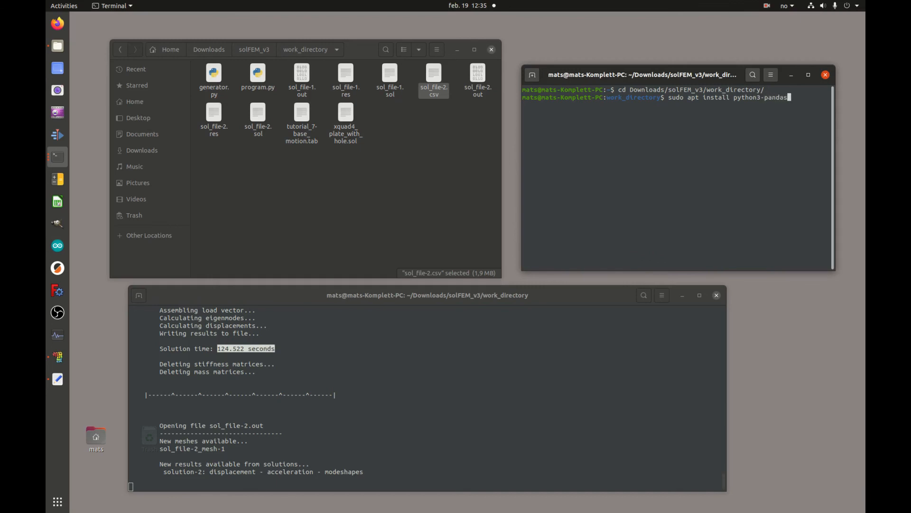
{"action": "key", "text": "BackSpace"}
{"action": "key", "text": "BackSpace"}
{"action": "key", "text": "BackSpace"}
{"action": "key", "text": "BackSpace"}
{"action": "key", "text": "BackSpace"}
{"action": "key", "text": "BackSpace"}
{"action": "key", "text": "BackSpace"}
{"action": "key", "text": "BackSpace"}
{"action": "key", "text": "BackSpace"}
{"action": "key", "text": "BackSpace"}
{"action": "key", "text": "BackSpace"}
{"action": "key", "text": "BackSpace"}
{"action": "key", "text": "BackSpace"}
{"action": "key", "text": "BackSpace"}
{"action": "key", "text": "BackSpace"}
{"action": "key", "text": "BackSpace"}
{"action": "key", "text": "BackSpace"}
{"action": "key", "text": "BackSpace"}
{"action": "key", "text": "BackSpace"}
{"action": "key", "text": "BackSpace"}
{"action": "type", "text": "py -m pip"}
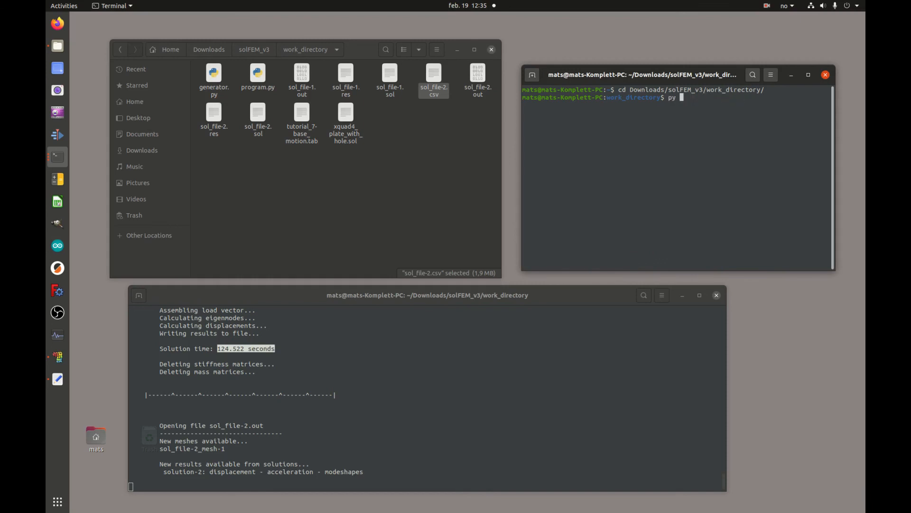
{"action": "type", "text": " install pandas"}
{"action": "key", "text": "BackSpace"}
{"action": "key", "text": "BackSpace"}
{"action": "key", "text": "BackSpace"}
{"action": "key", "text": "BackSpace"}
{"action": "key", "text": "BackSpace"}
{"action": "key", "text": "BackSpace"}
{"action": "key", "text": "BackSpace"}
{"action": "key", "text": "BackSpace"}
{"action": "key", "text": "BackSpace"}
{"action": "key", "text": "BackSpace"}
{"action": "key", "text": "BackSpace"}
{"action": "key", "text": "BackSpace"}
{"action": "key", "text": "BackSpace"}
{"action": "key", "text": "BackSpace"}
{"action": "key", "text": "BackSpace"}
{"action": "key", "text": "BackSpace"}
{"action": "key", "text": "BackSpace"}
{"action": "key", "text": "BackSpace"}
{"action": "key", "text": "BackSpace"}
{"action": "key", "text": "BackSpace"}
- Start a python3 session and import pandas as pd and matplotlib.pyplot as plt
{"action": "type", "text": "python3"}
{"action": "key", "text": "Return"}
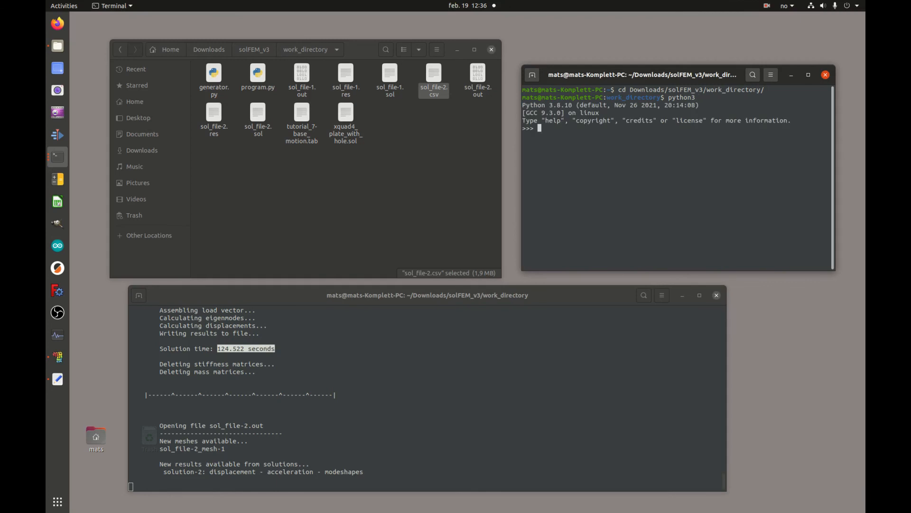
{"action": "type", "text": "import pandas ad"}
{"action": "type", "text": " pd"}
{"action": "key", "text": "Return"}
{"action": "type", "text": "import m"}
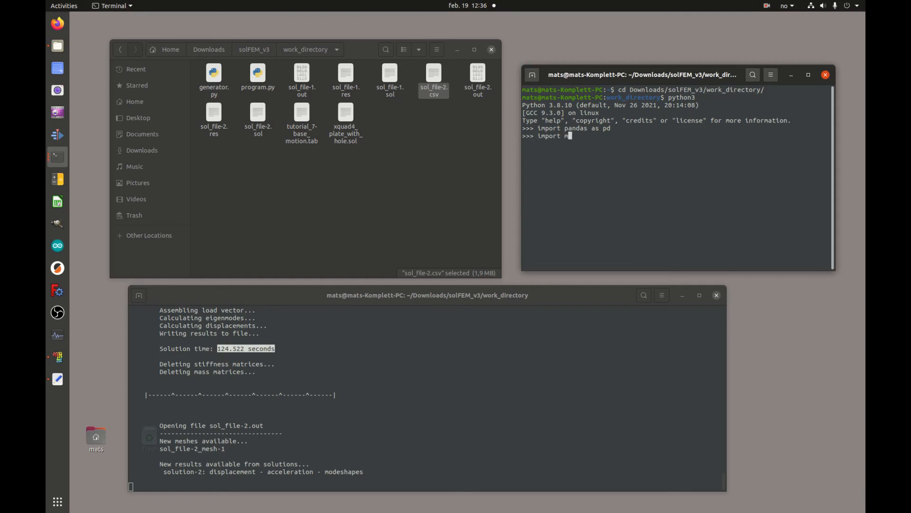
{"action": "type", "text": "atplotlib.pyplot as plt"}
{"action": "key", "text": "Return"}
- Try to read 'sol_file-2.sol' into df with pd.read_csv and look through the resulting output
{"action": "type", "text": "df ="}
{"action": "type", "text": "pd.read_"}
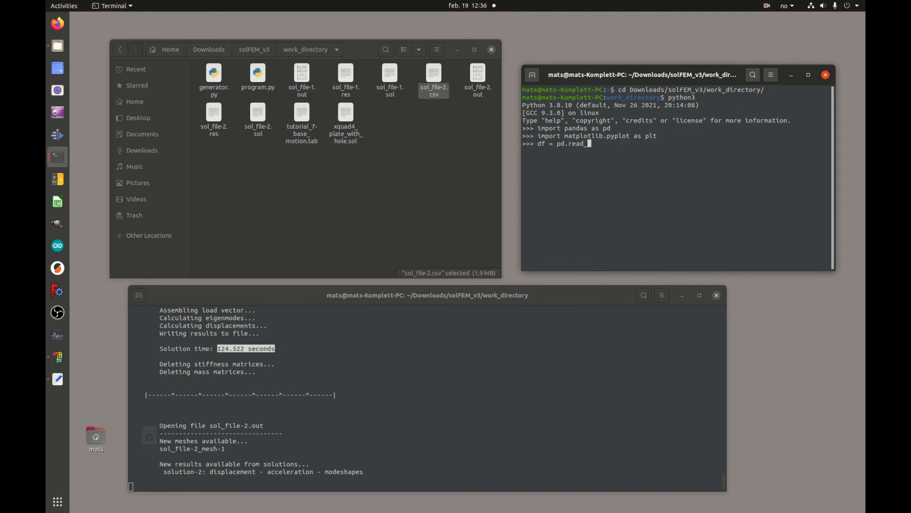
{"action": "type", "text": "csv('sol-"}
{"action": "key", "text": "BackSpace"}
{"action": "type", "text": "_file-2.sol'()"}
{"action": "key", "text": "BackSpace"}
{"action": "key", "text": "BackSpace"}
{"action": "type", "text": ")"}
{"action": "key", "text": "Return"}
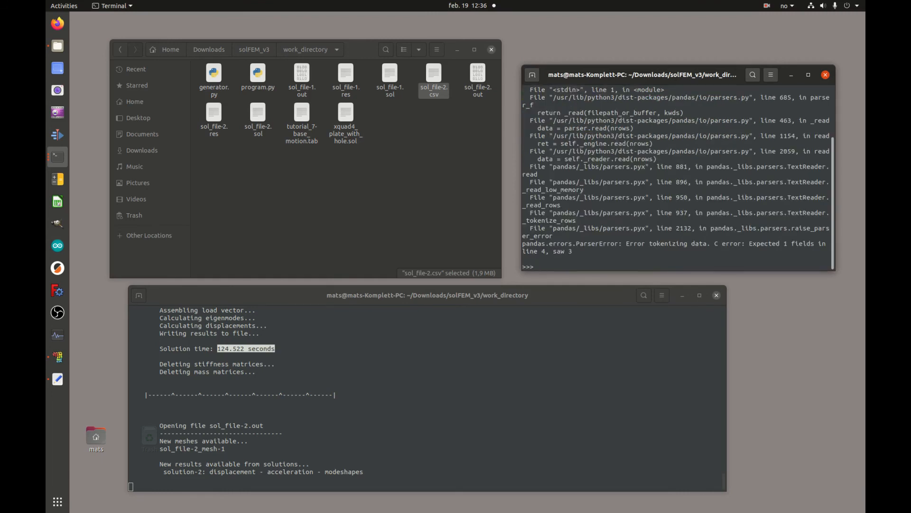
{"action": "scroll", "coordinate": [620, 147], "scroll_direction": "up", "scroll_amount": 3}
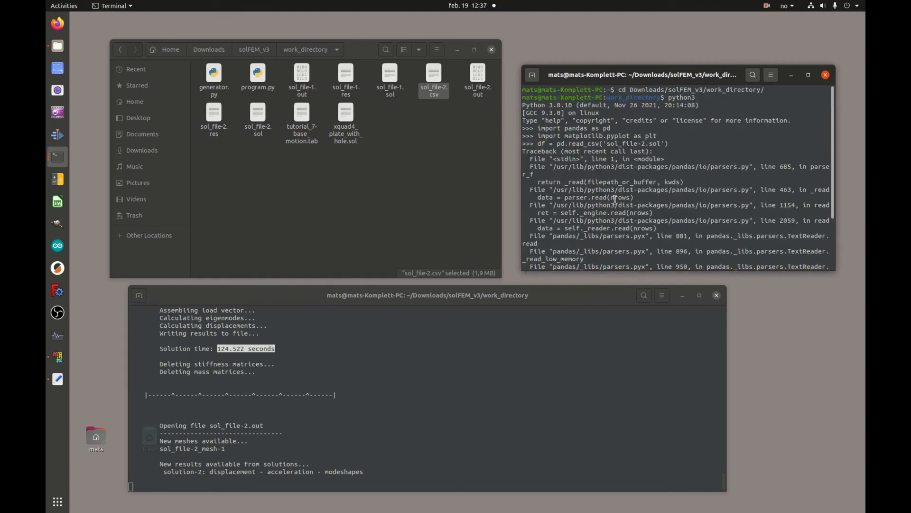
{"action": "scroll", "coordinate": [620, 166], "scroll_direction": "down", "scroll_amount": 3}
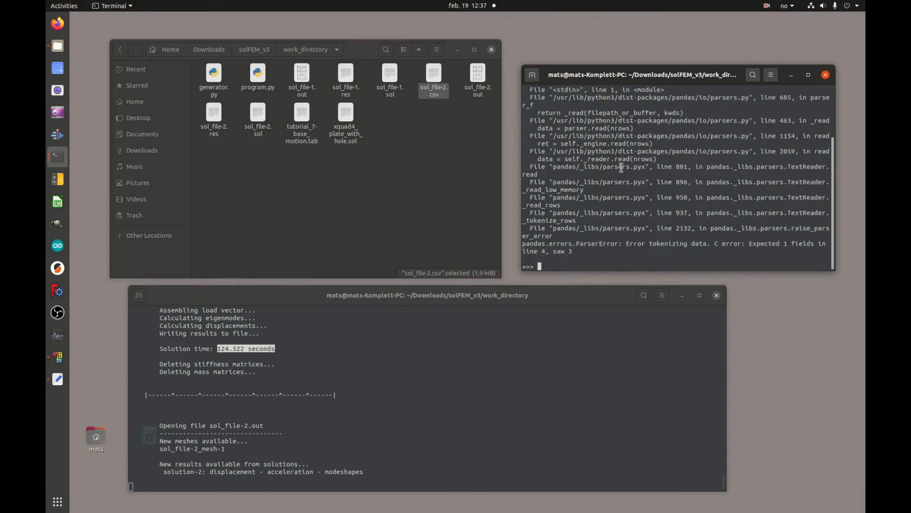
- Load 'sol_file-2.csv' into df with pd.read_csv and display its first rows with df.head()
{"action": "key", "text": "Up"}
{"action": "key", "text": "Left"}
{"action": "key", "text": "Left"}
{"action": "key", "text": "BackSpace"}
{"action": "key", "text": "BackSpace"}
{"action": "key", "text": "BackSpace"}
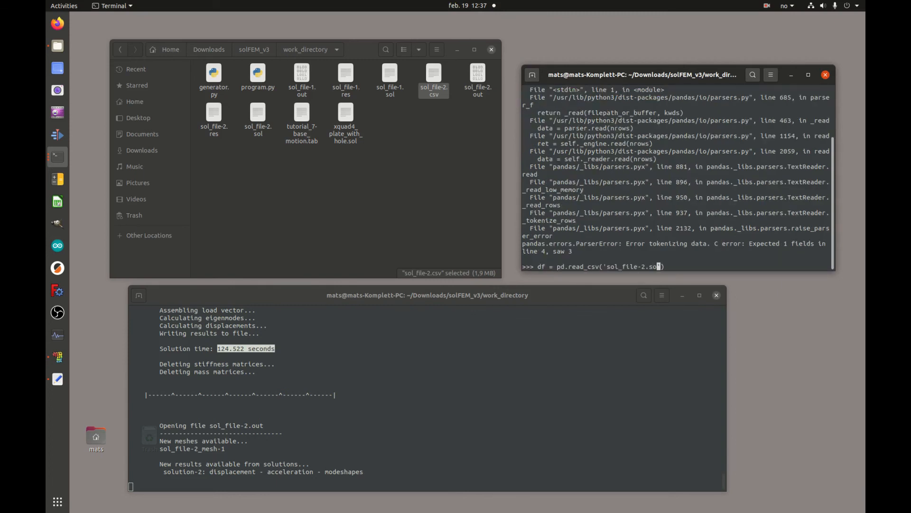
{"action": "type", "text": "csf"}
{"action": "key", "text": "Return"}
{"action": "type", "text": "df."}
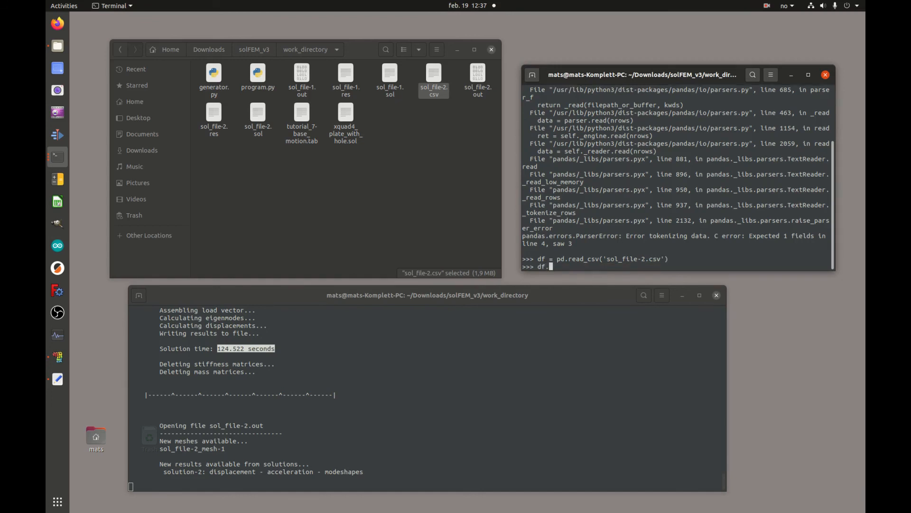
{"action": "type", "text": "head()"}
{"action": "key", "text": "Return"}
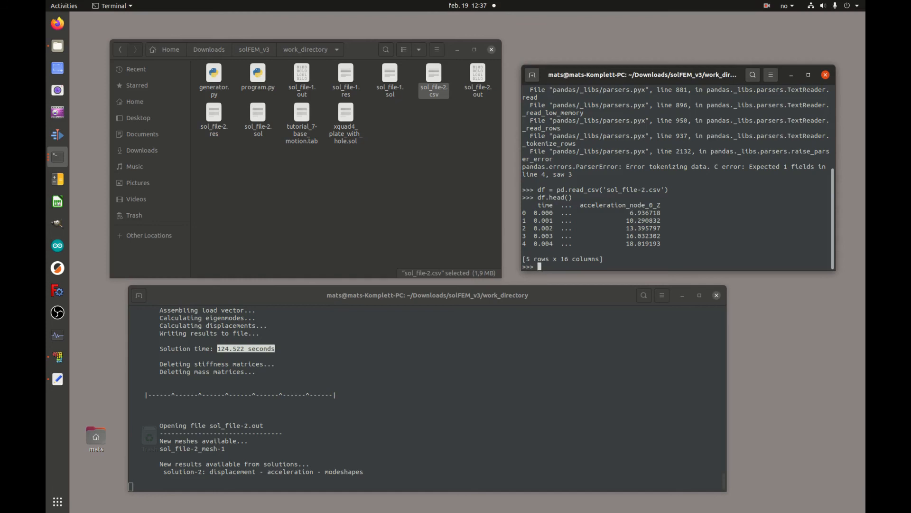
- Plot df['acceleration_node_0_Z'] against df['time'] with plt.plot
{"action": "type", "text": "plt.plot(df['time'],df['acceleration_node"}
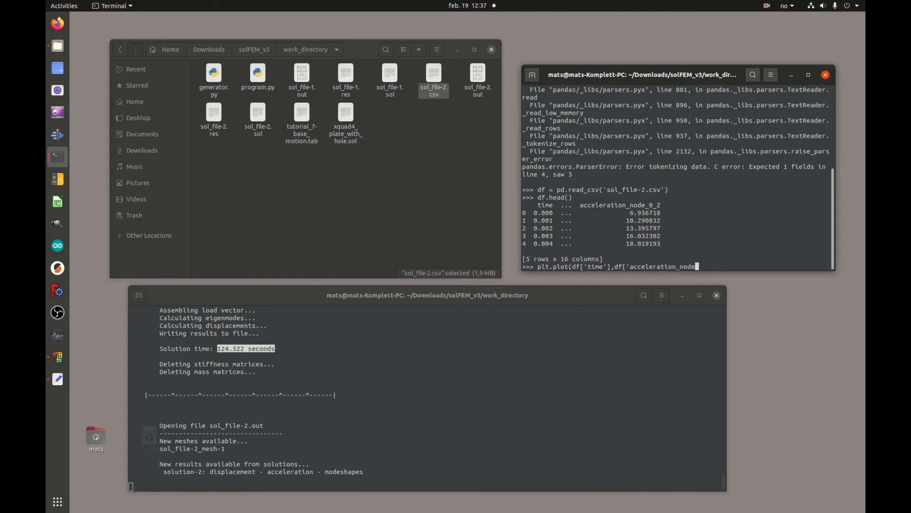
{"action": "type", "text": "_0_Z')"}
{"action": "key", "text": "BackSpace"}
{"action": "type", "text": "])"}
{"action": "key", "text": "Return"}
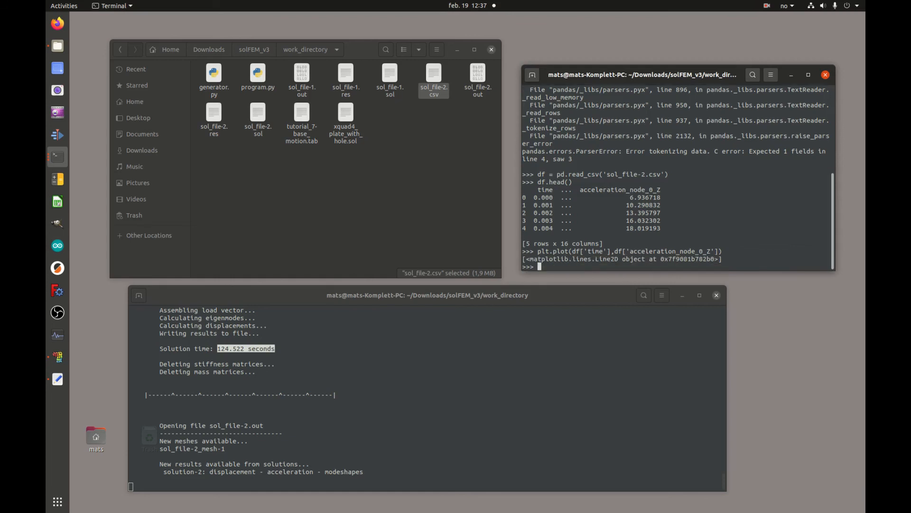
- Check the node number in viewFEM and add a plot of df['acceleration_node_3488_Z'] against df['time']
{"action": "key", "text": "Up"}
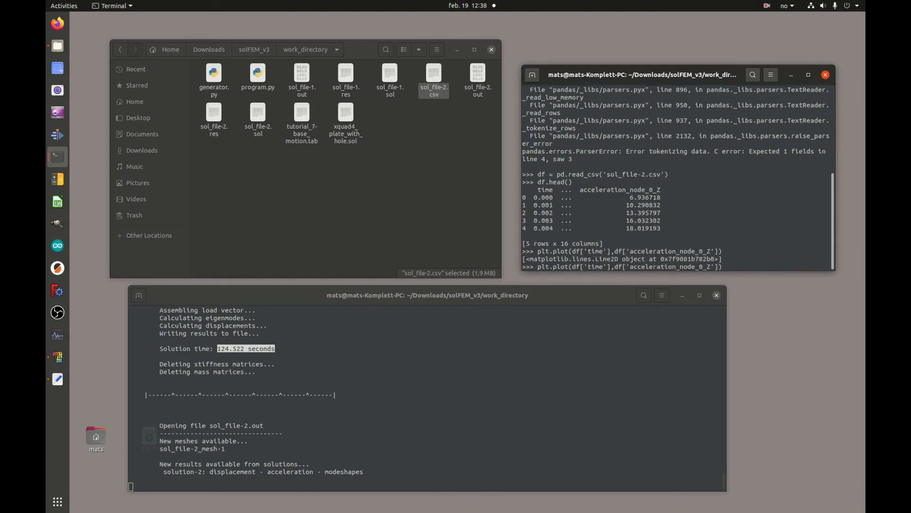
{"action": "key", "text": "Left"}
{"action": "key", "text": "Left"}
{"action": "key", "text": "Left"}
{"action": "key", "text": "Left"}
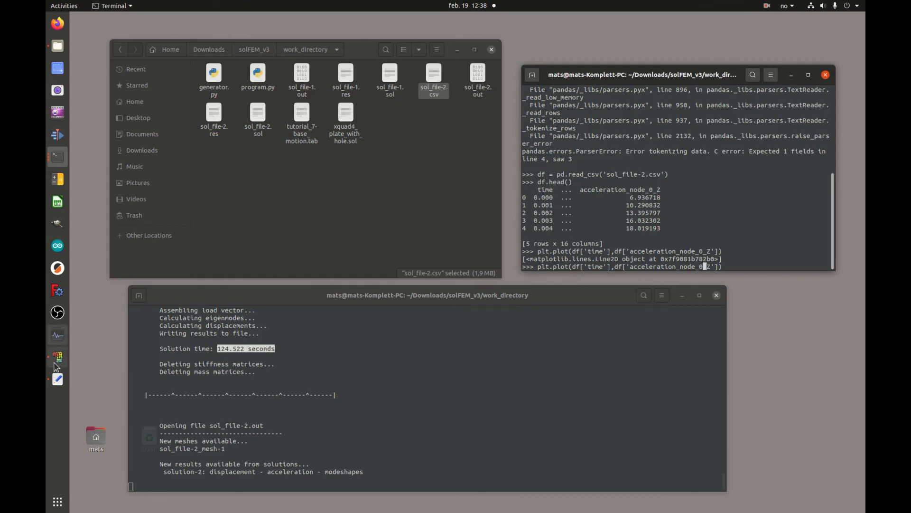
{"action": "left_click", "coordinate": [57, 356]}
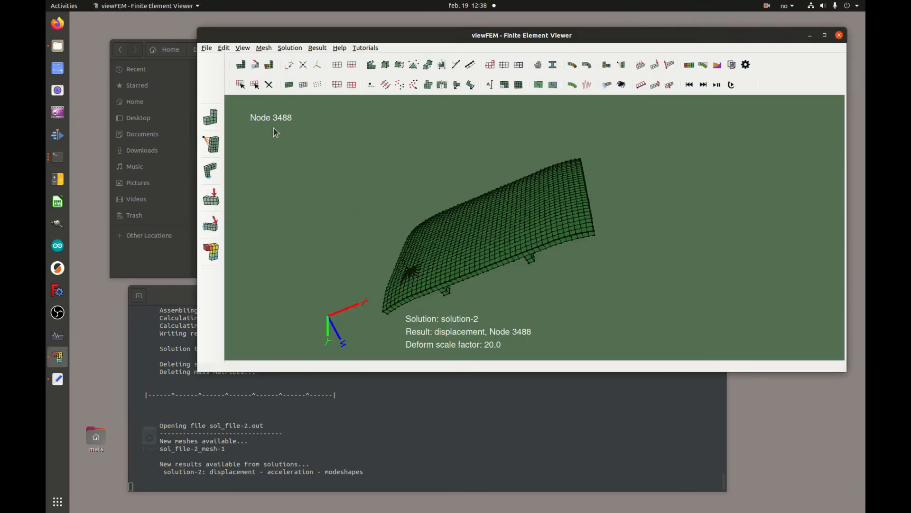
{"action": "left_click", "coordinate": [810, 36]}
{"action": "key", "text": "Left"}
{"action": "key", "text": "Left"}
{"action": "key", "text": "Left"}
{"action": "key", "text": "Left"}
{"action": "key", "text": "Left"}
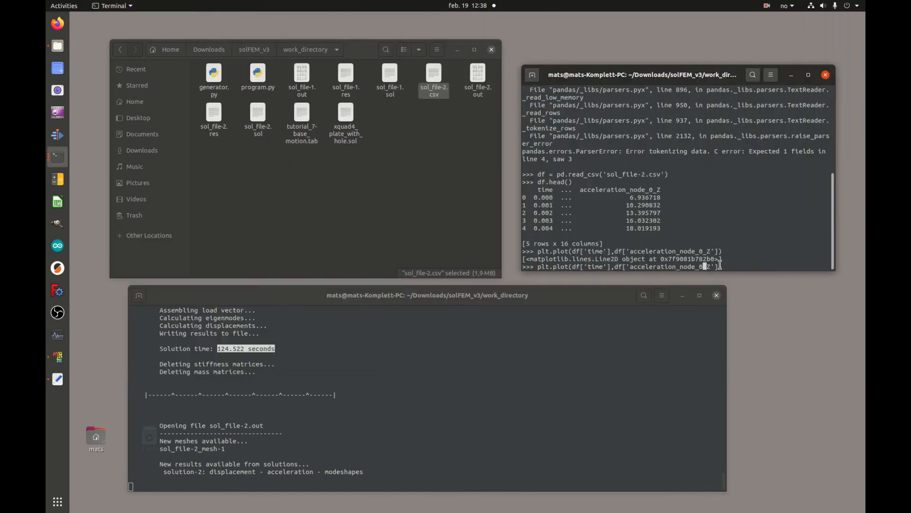
{"action": "key", "text": "BackSpace"}
{"action": "type", "text": "3488"}
{"action": "key", "text": "Return"}
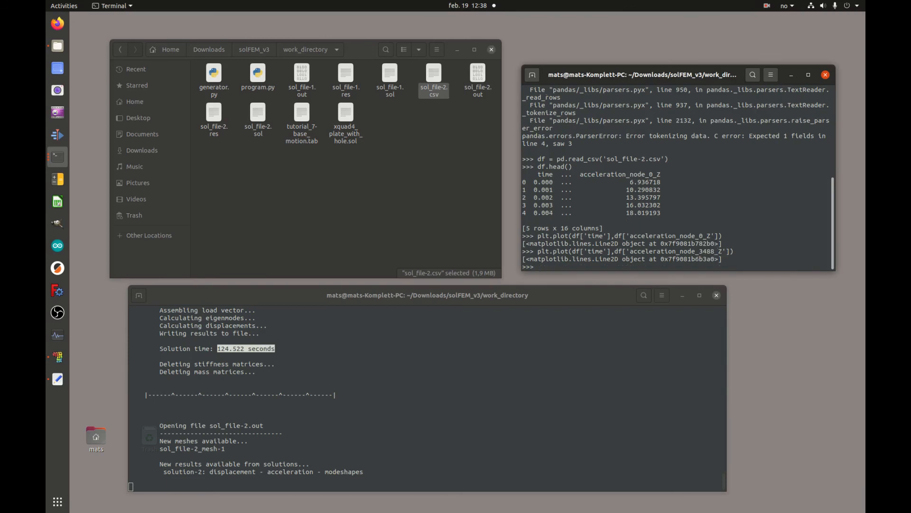
- Display the combined acceleration plot with plt.show() and enlarge the figure window in width and height
{"action": "type", "text": "plt.show()"}
{"action": "key", "text": "Return"}
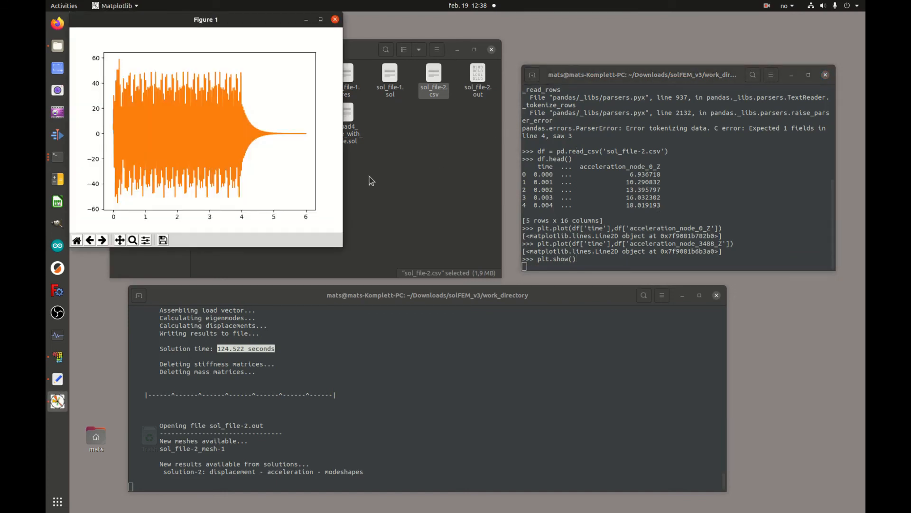
{"action": "left_click_drag", "start_coordinate": [344, 176], "coordinate": [825, 207]}
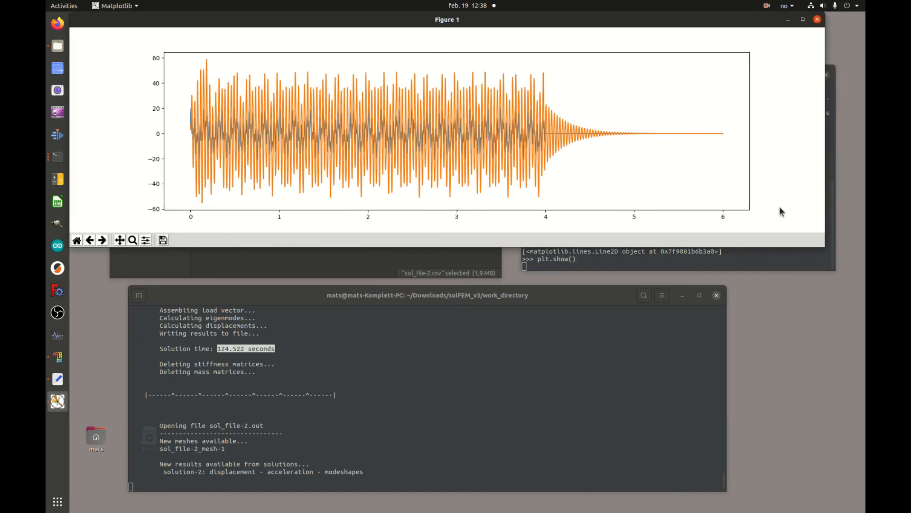
{"action": "left_click_drag", "start_coordinate": [414, 246], "coordinate": [431, 380]}
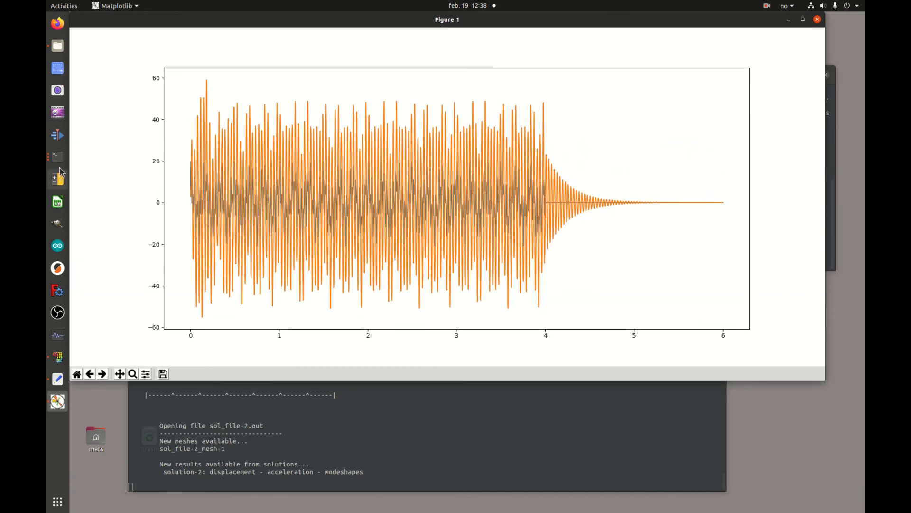
- Magnify the acceleration curves between roughly 2.4 and 4.4 s, examine them, and close the figure
{"action": "left_click", "coordinate": [132, 374]}
{"action": "left_click_drag", "start_coordinate": [581, 93], "coordinate": [402, 314]}
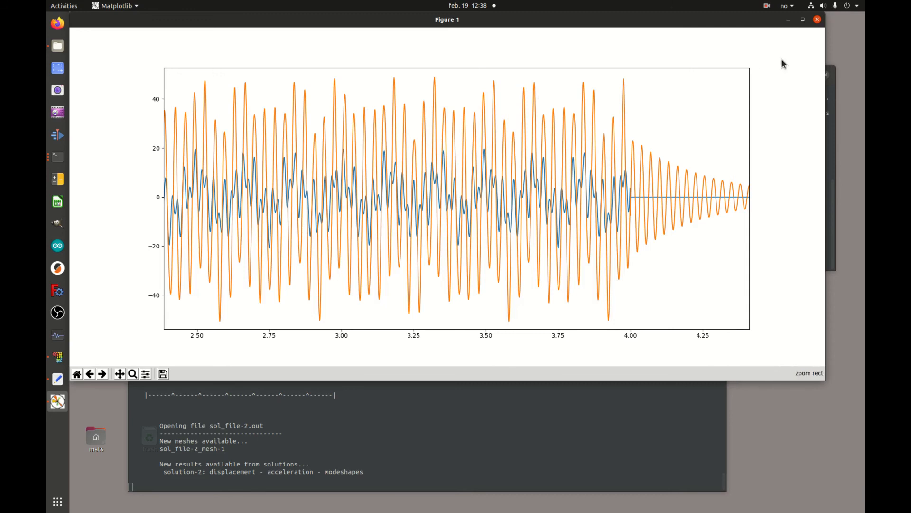
{"action": "left_click", "coordinate": [817, 20]}
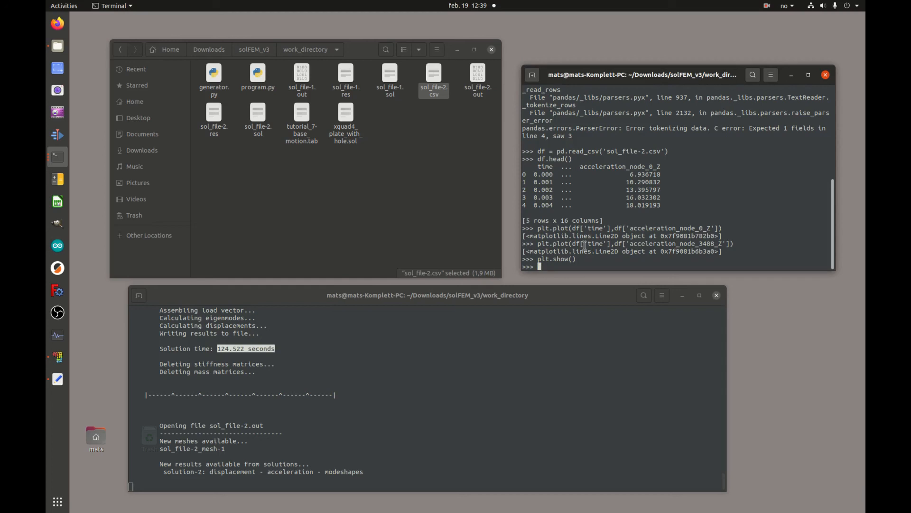
- Switch back to viewFEM and examine the deformed plate mesh from above, from the side and from its stiffened underside
{"action": "left_click", "coordinate": [59, 358]}
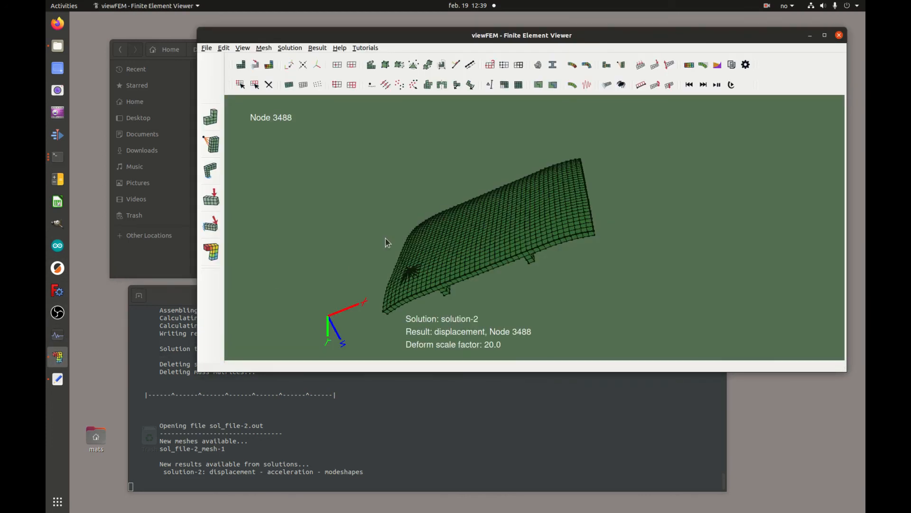
{"action": "left_click_drag", "start_coordinate": [577, 244], "coordinate": [631, 218]}
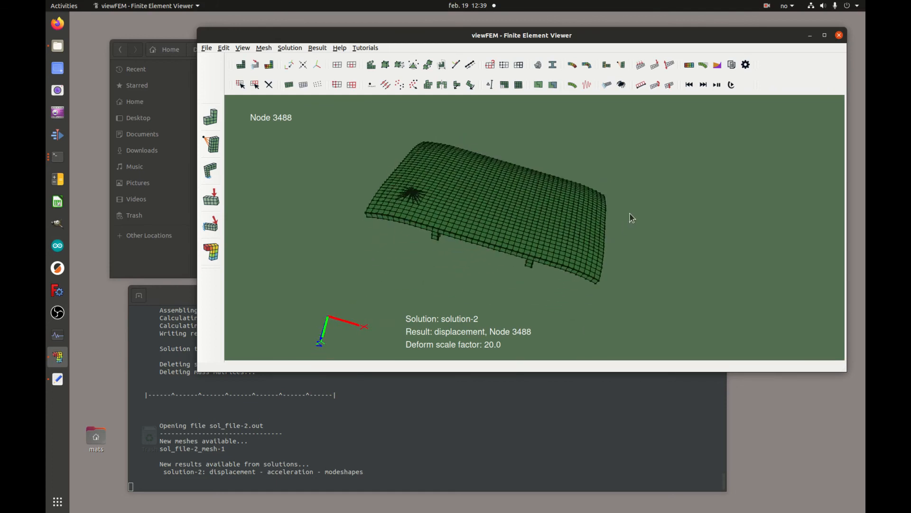
{"action": "scroll", "coordinate": [650, 192], "scroll_direction": "up", "scroll_amount": 3}
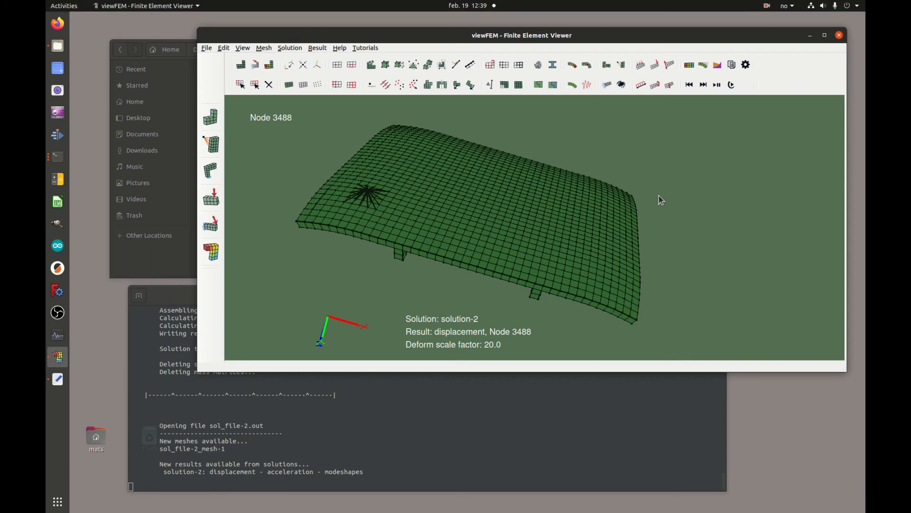
{"action": "mouse_move", "coordinate": [668, 238]}
{"action": "left_mouse_down"}
{"action": "mouse_move", "coordinate": [661, 224]}
{"action": "mouse_move", "coordinate": [671, 209]}
{"action": "mouse_move", "coordinate": [684, 234]}
{"action": "mouse_move", "coordinate": [661, 199]}
{"action": "mouse_move", "coordinate": [685, 223]}
{"action": "mouse_move", "coordinate": [670, 225]}
{"action": "left_mouse_up"}
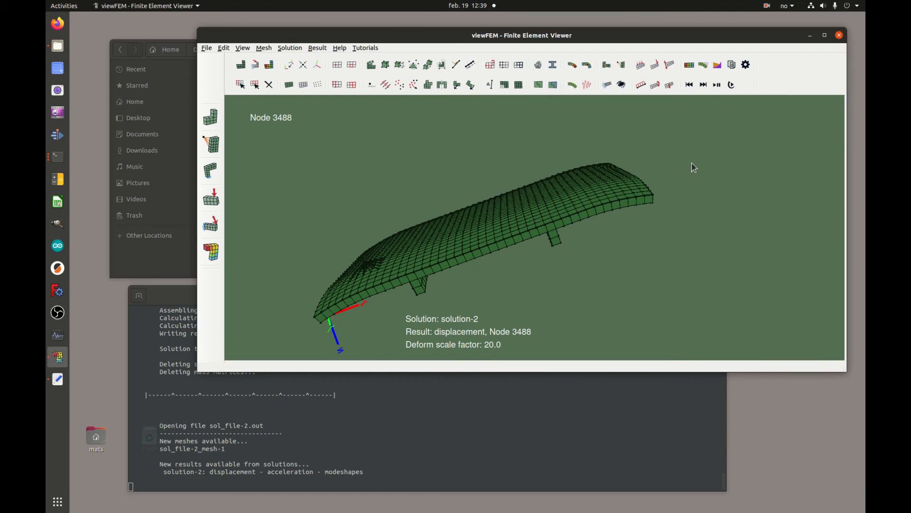
{"action": "left_click_drag", "start_coordinate": [713, 149], "coordinate": [484, 296]}
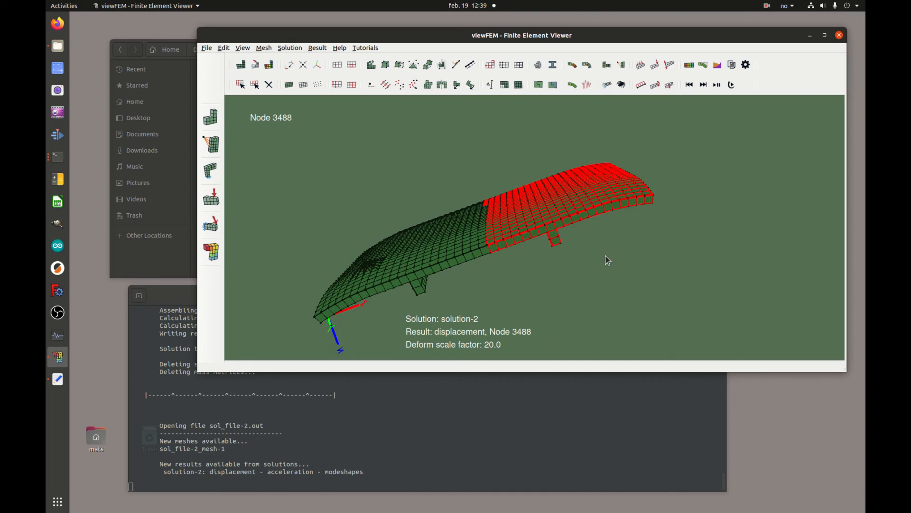
{"action": "left_click_drag", "start_coordinate": [614, 258], "coordinate": [527, 240]}
{"action": "left_click_drag", "start_coordinate": [490, 206], "coordinate": [487, 208]}
{"action": "mouse_move", "coordinate": [489, 159]}
{"action": "left_mouse_down"}
{"action": "mouse_move", "coordinate": [493, 171]}
{"action": "mouse_move", "coordinate": [740, 273]}
{"action": "mouse_move", "coordinate": [484, 153]}
{"action": "left_mouse_up"}
{"action": "left_click_drag", "start_coordinate": [493, 192], "coordinate": [545, 252]}
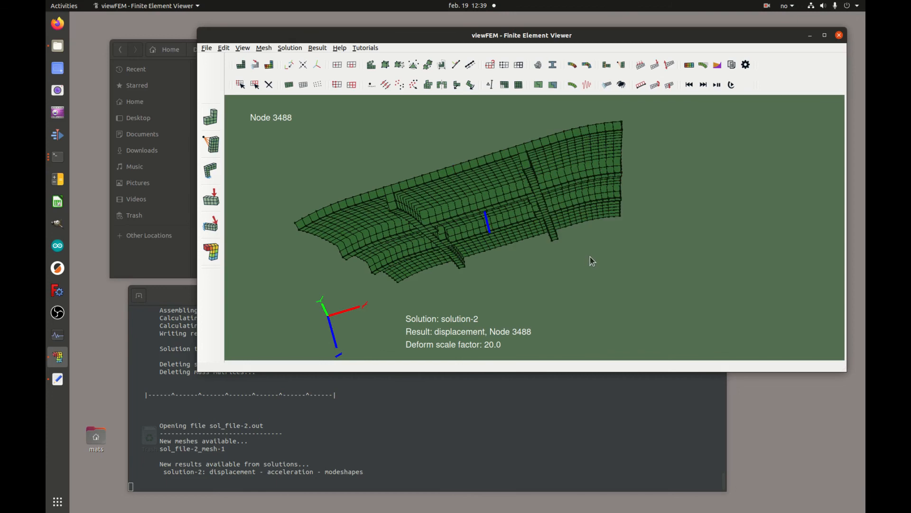
{"action": "left_click_drag", "start_coordinate": [602, 244], "coordinate": [560, 219]}
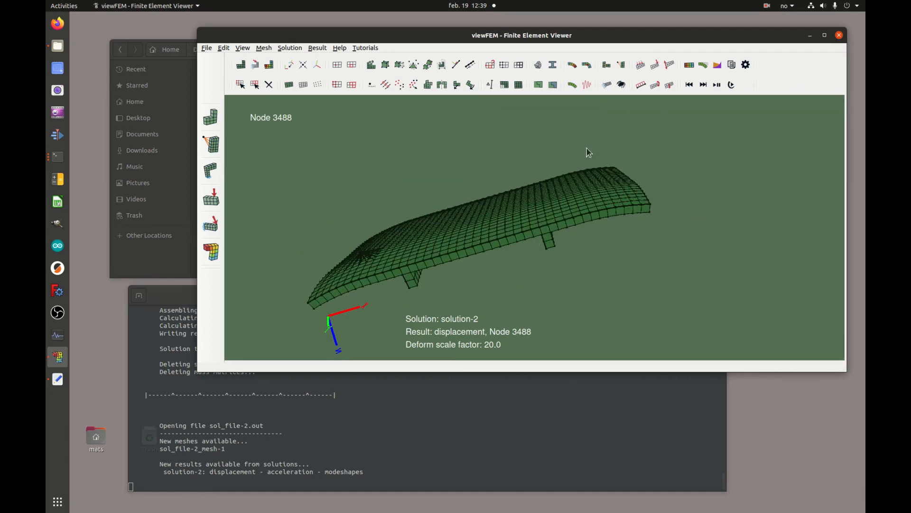
- Select the elements in the plate's raised half, check the element types available for Convert Elements, and cancel the conversion
{"action": "left_click_drag", "start_coordinate": [712, 280], "coordinate": [489, 132]}
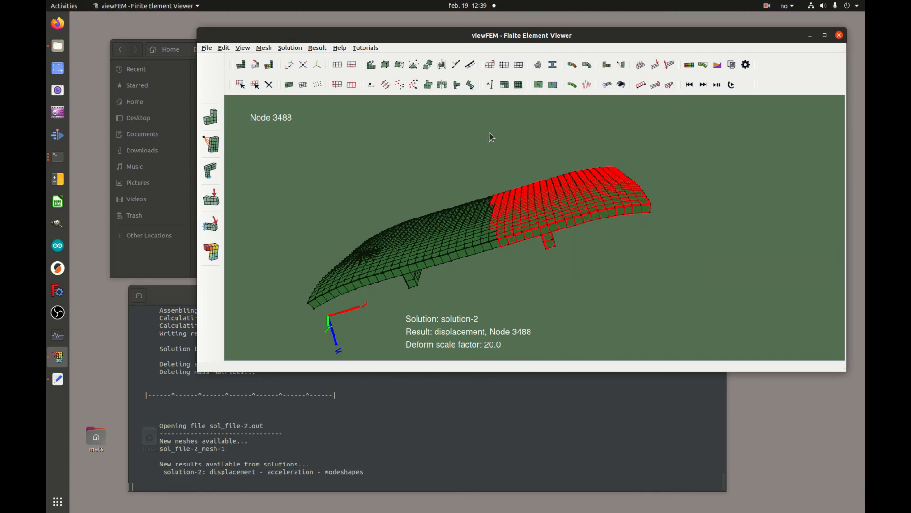
{"action": "left_click", "coordinate": [429, 65]}
{"action": "left_click", "coordinate": [480, 247]}
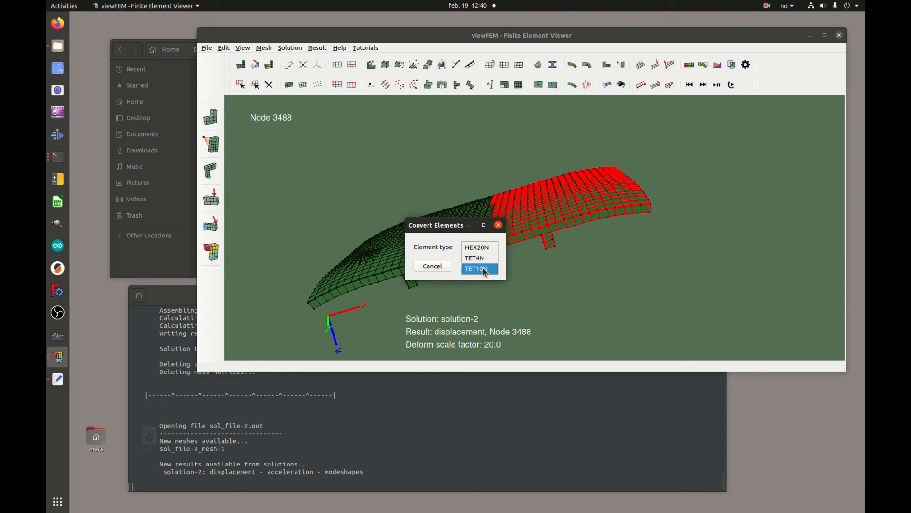
{"action": "left_click", "coordinate": [436, 267]}
{"action": "left_click", "coordinate": [435, 267]}
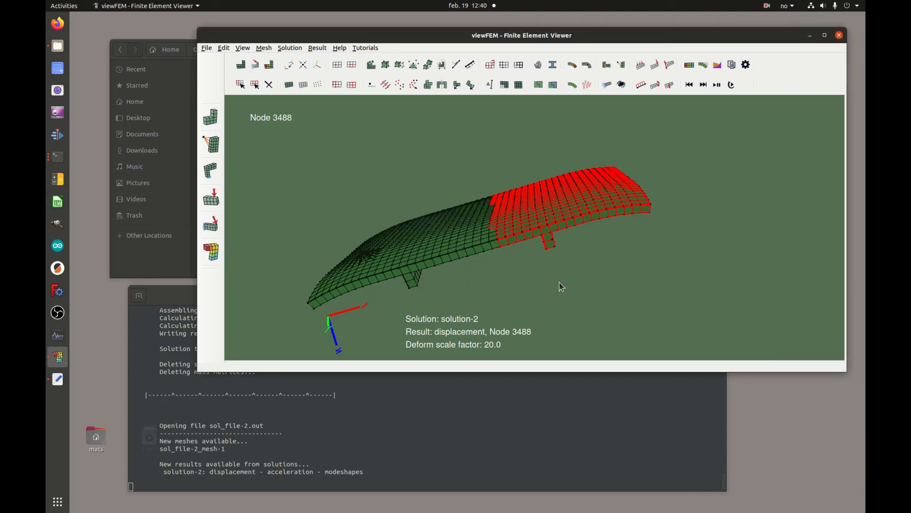
{"action": "left_click_drag", "start_coordinate": [523, 266], "coordinate": [489, 261]}
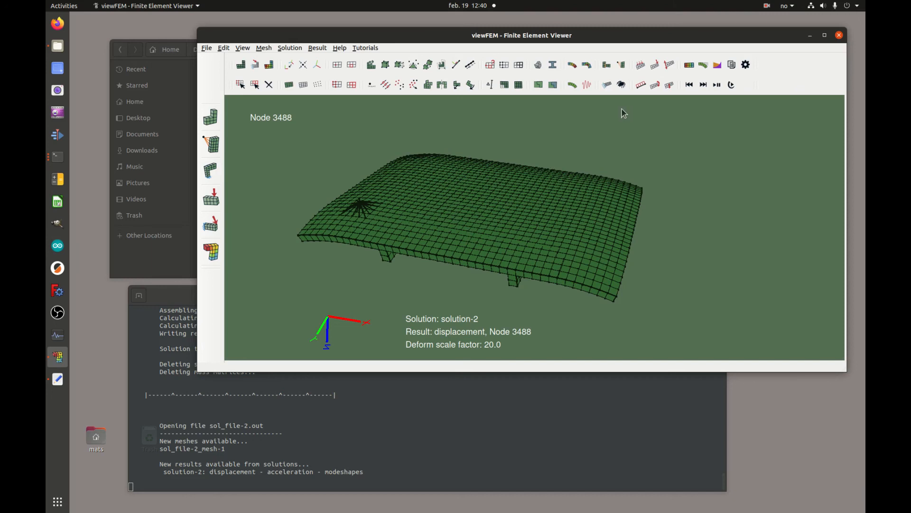
{"action": "left_click_drag", "start_coordinate": [614, 181], "coordinate": [616, 170]}
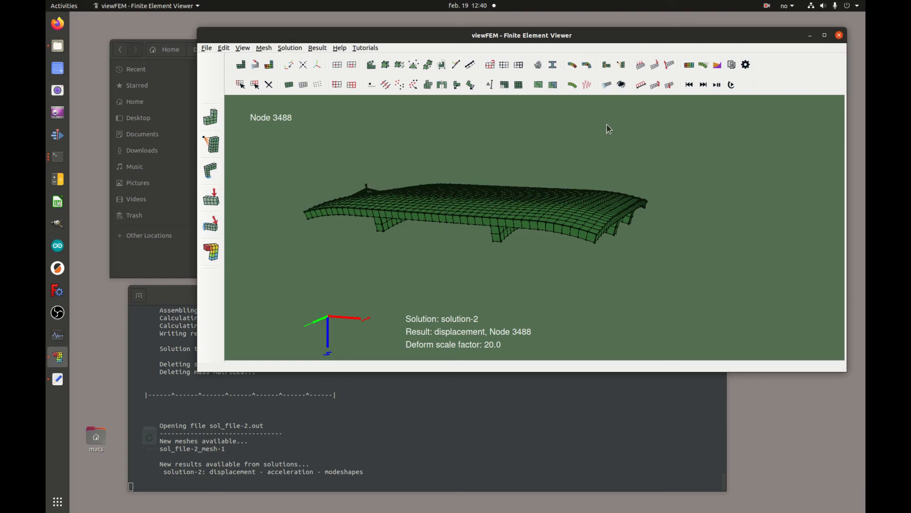
{"action": "left_click_drag", "start_coordinate": [606, 124], "coordinate": [607, 134]}
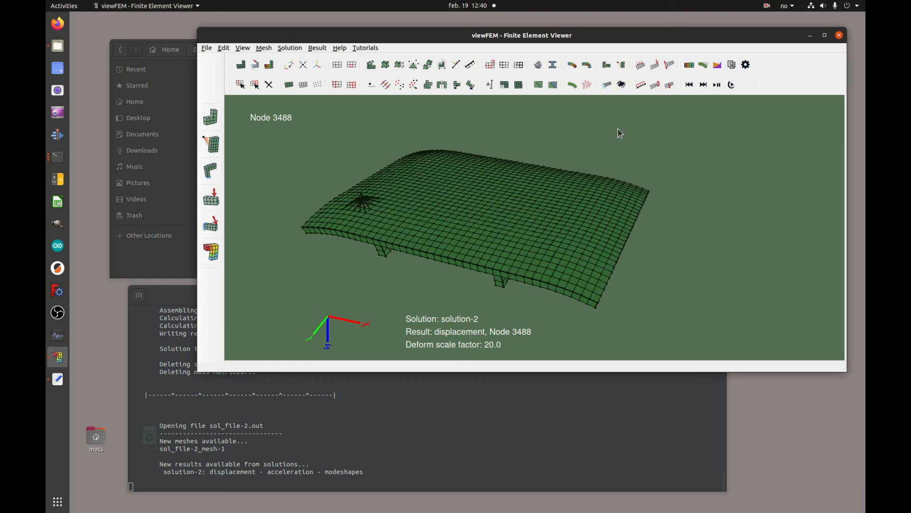